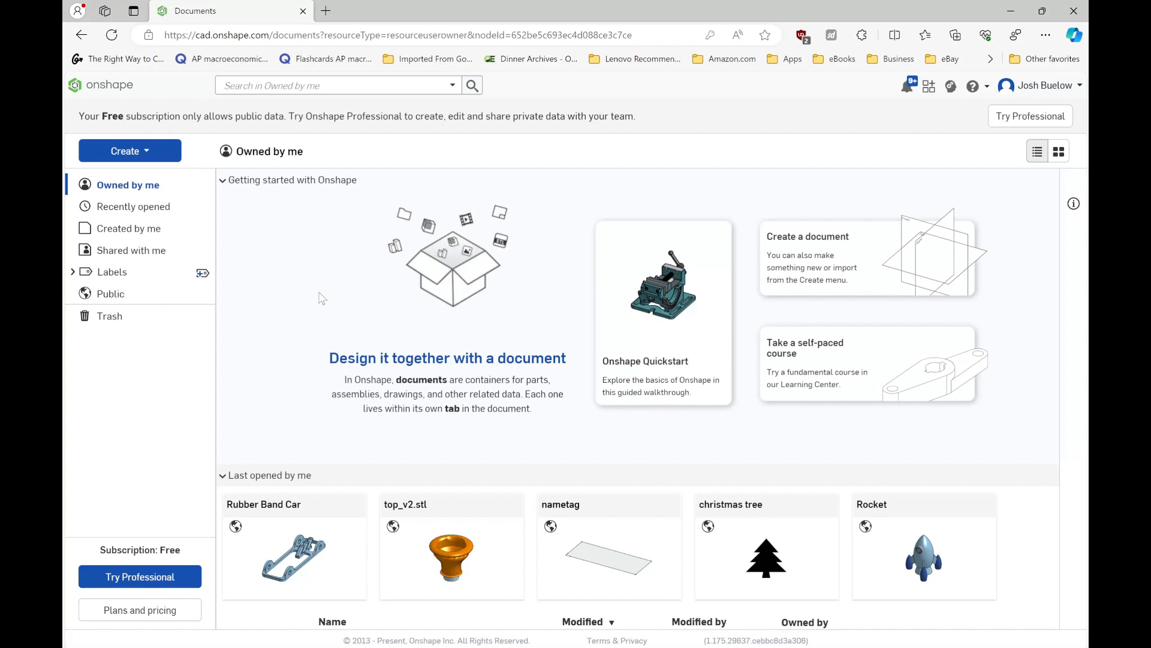
# - Create a new public document named Rubber_band_car
pyautogui.click(146, 154)
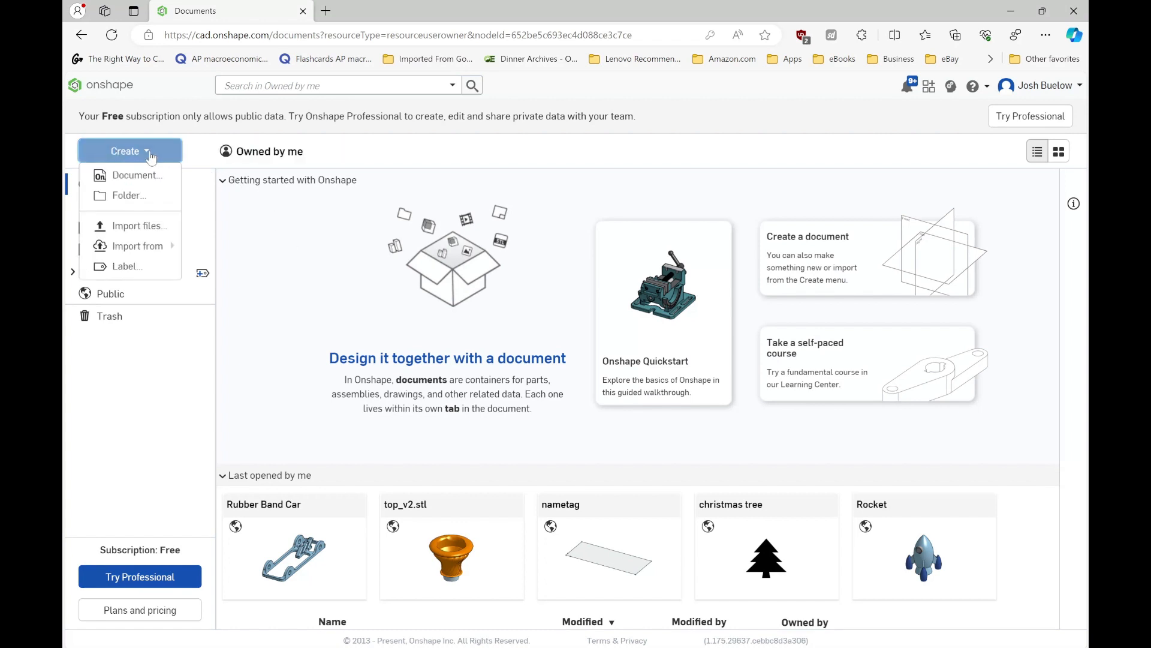
pyautogui.click(147, 178)
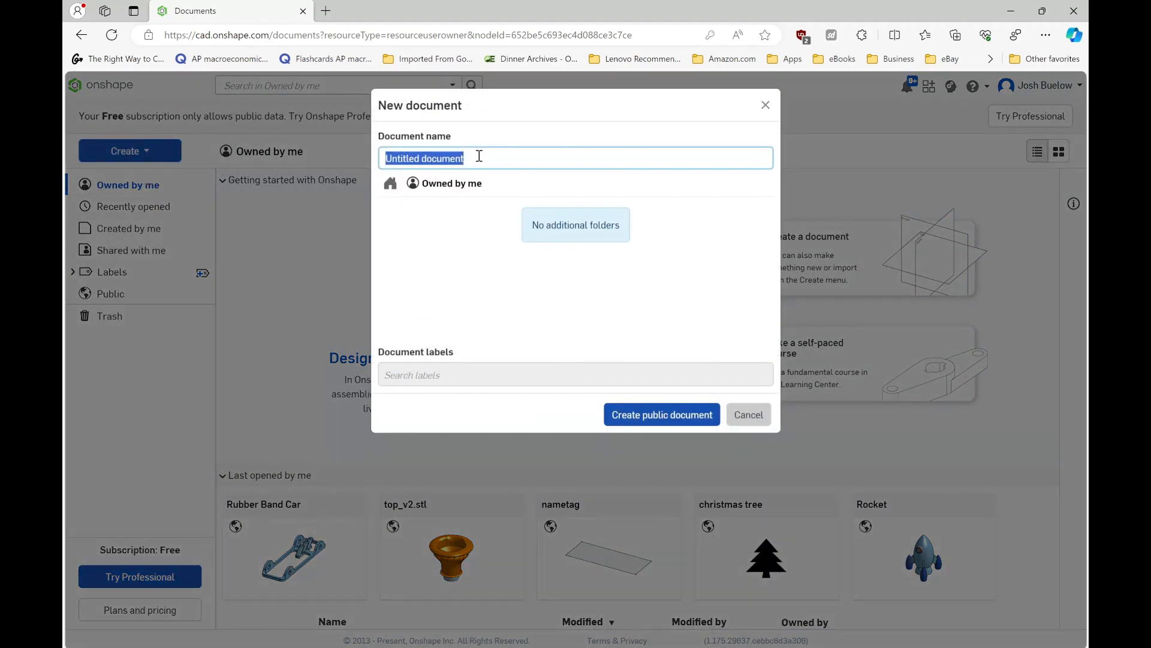
pyautogui.write('Rubber_band_car')
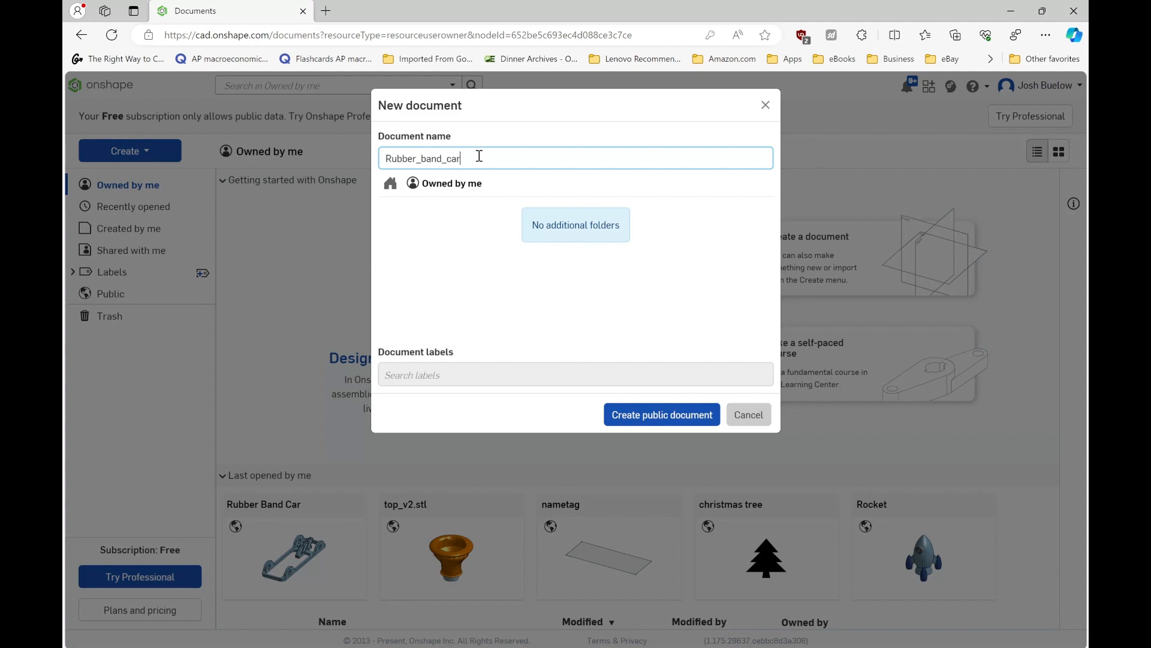
pyautogui.press('Return')
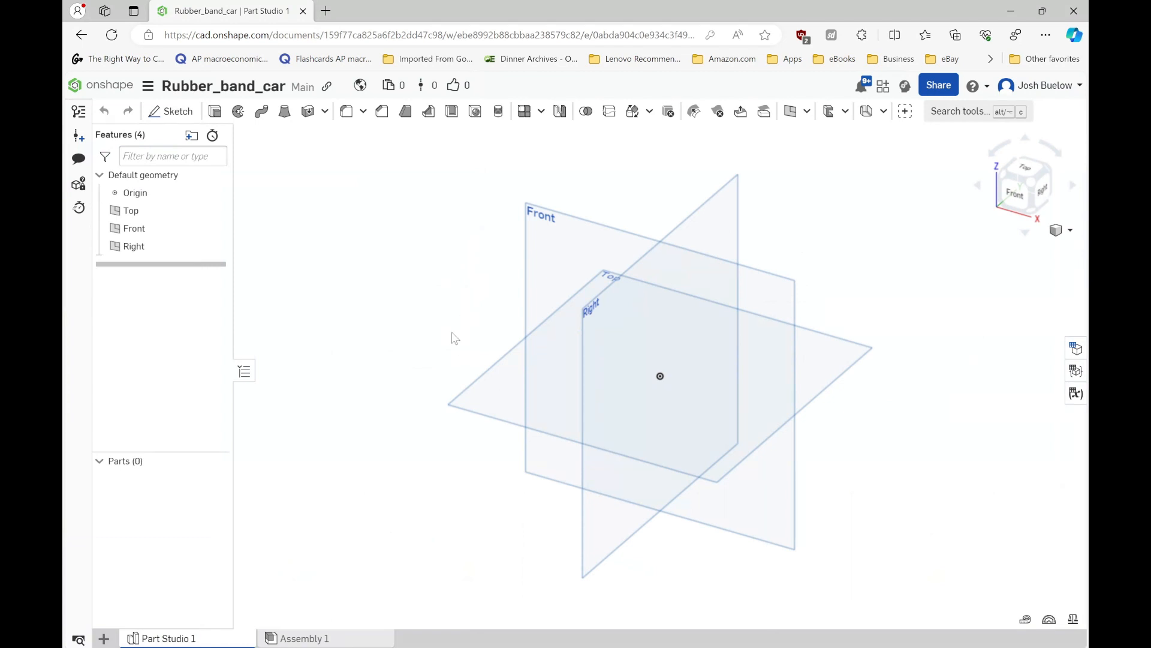
# - Start a sketch on the Top plane and draw a 3.35 mm diameter circle centred on the origin
pyautogui.click(501, 398)
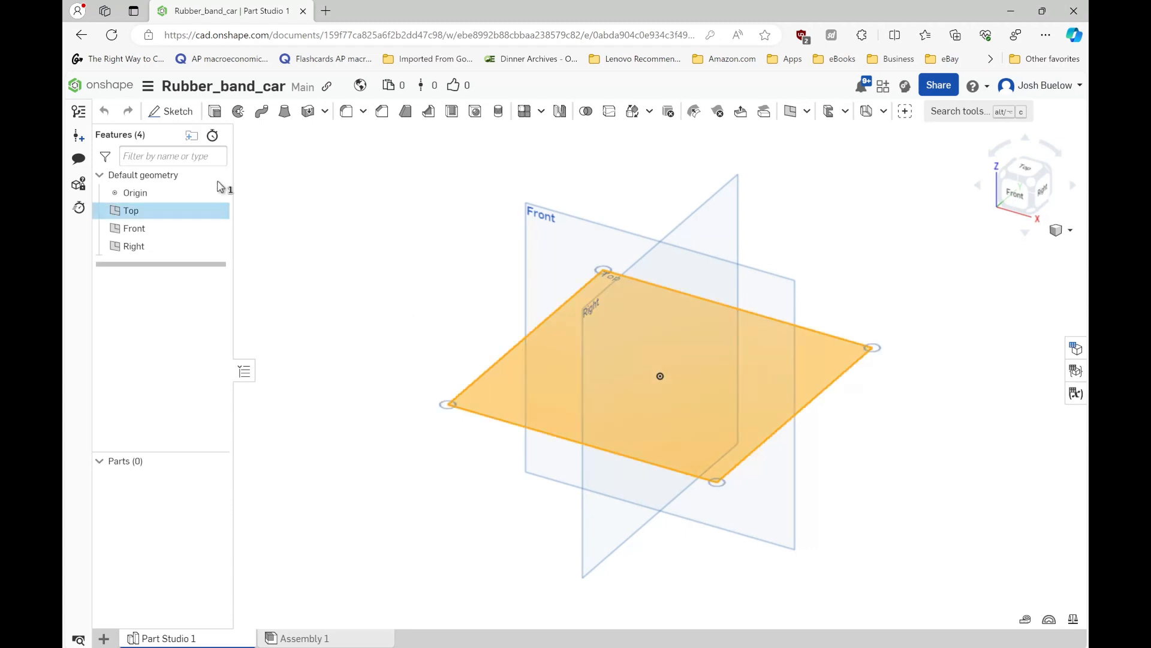
pyautogui.click(172, 112)
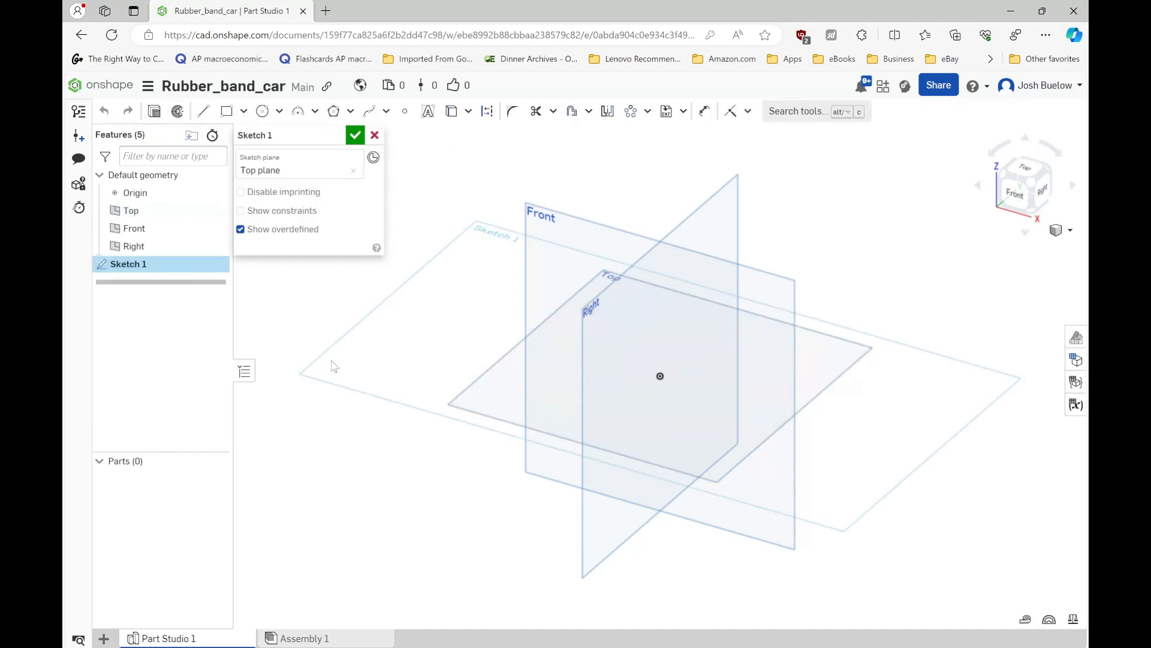
pyautogui.press('n')
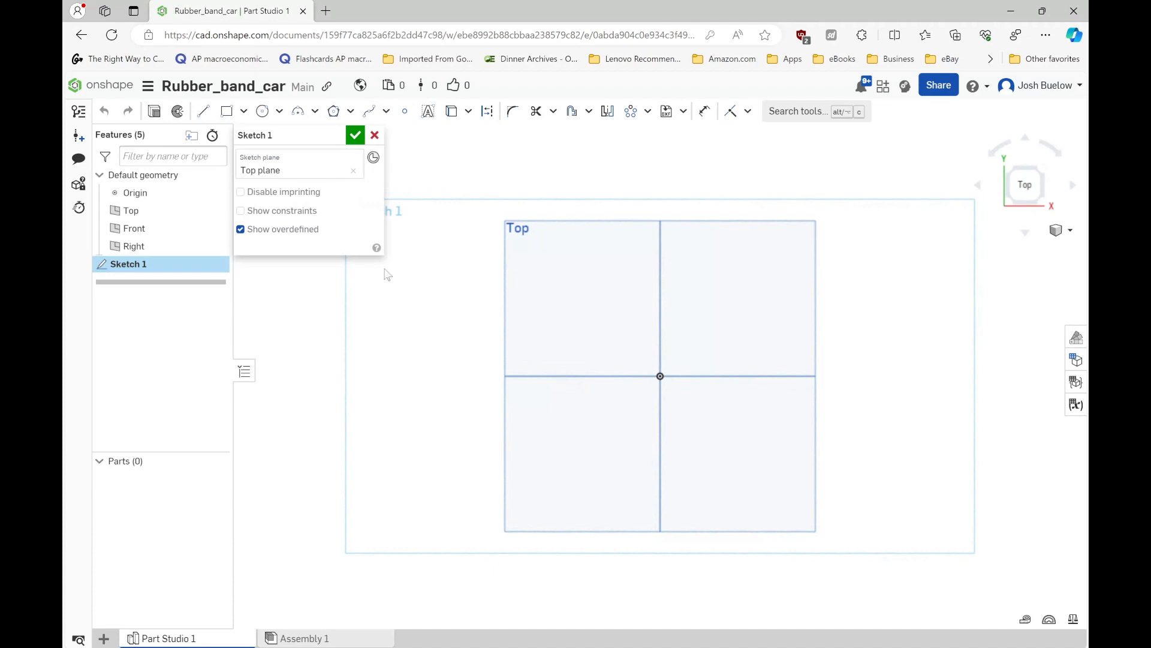
pyautogui.click(267, 114)
pyautogui.click(661, 376)
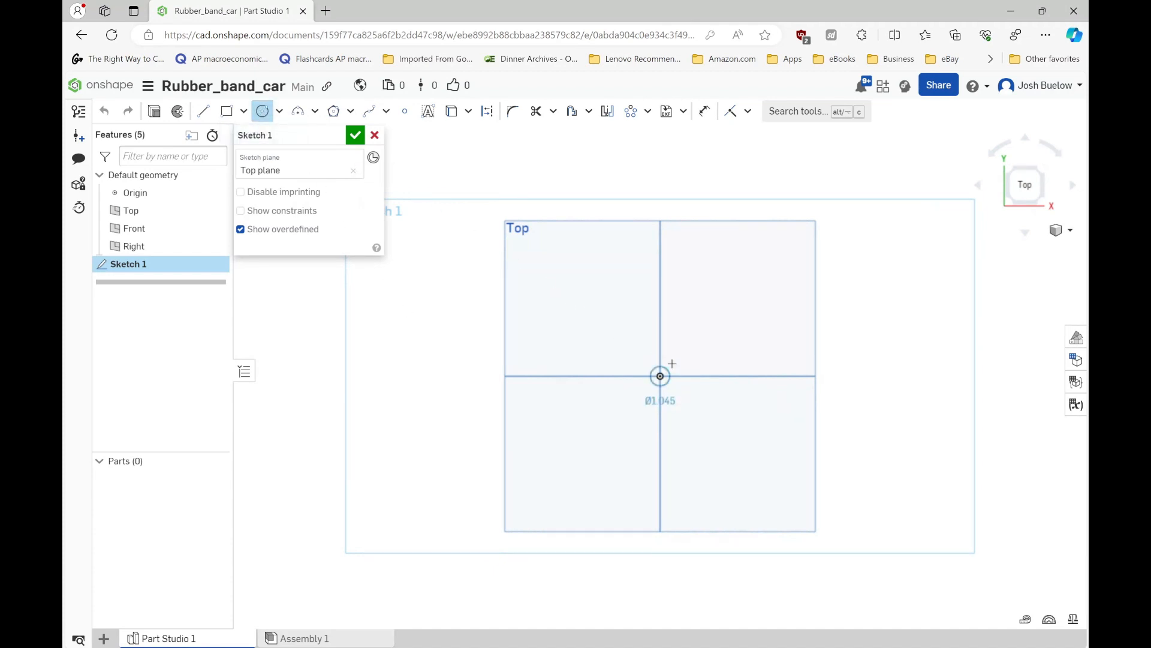
pyautogui.click(698, 342)
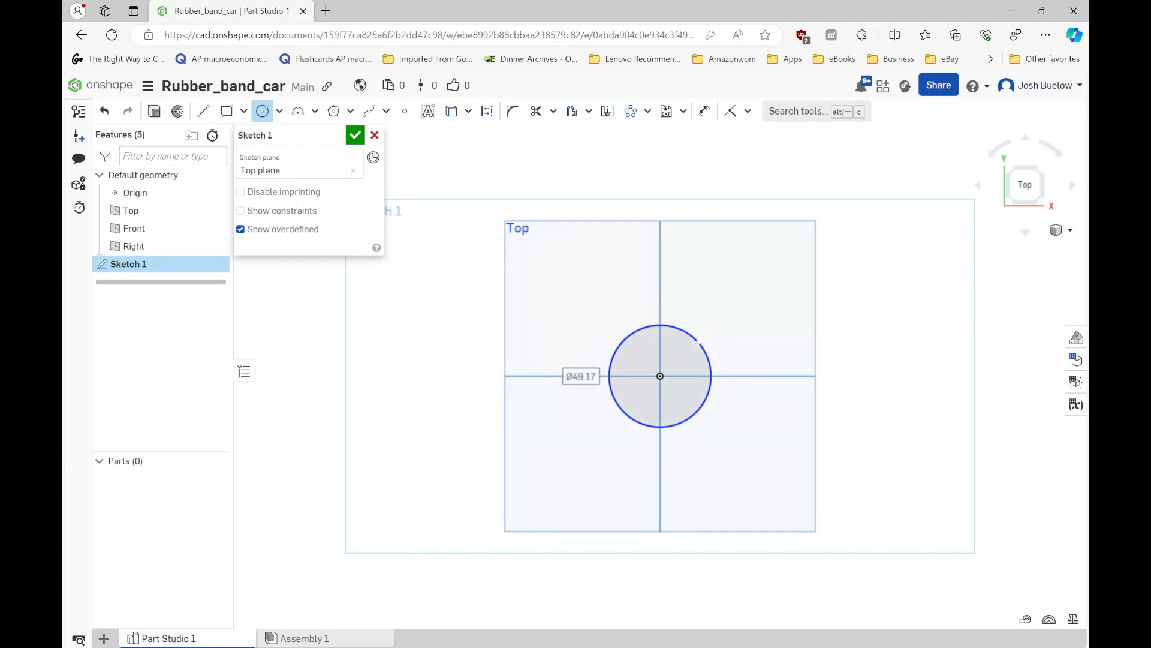
pyautogui.write('3.35')
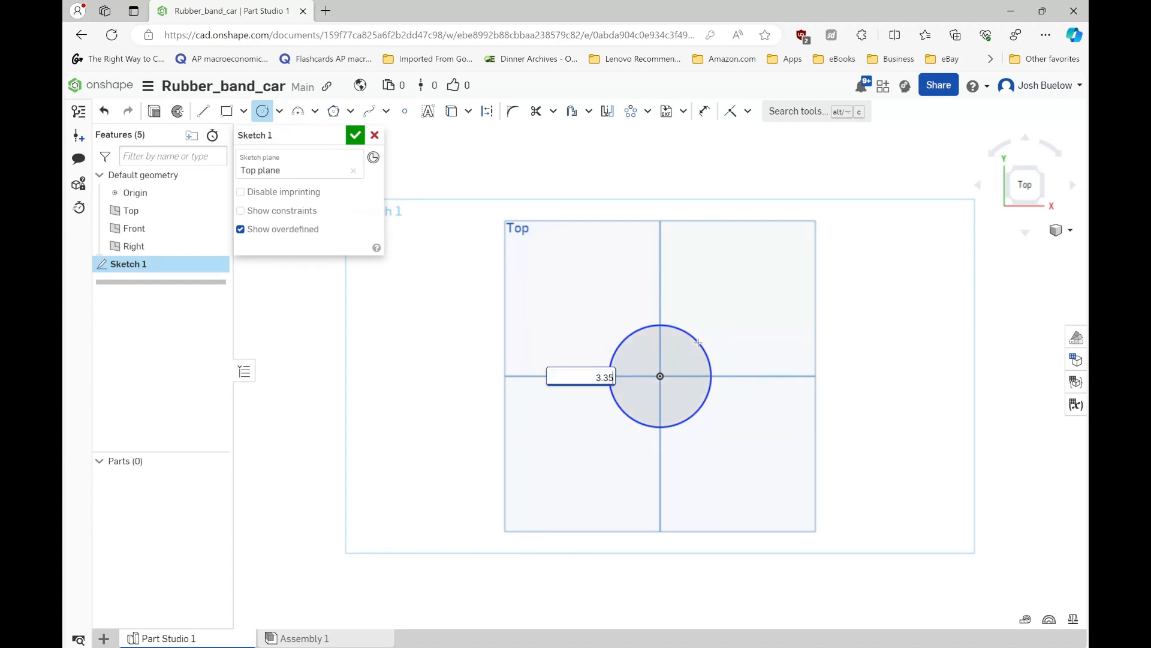
pyautogui.press('Return')
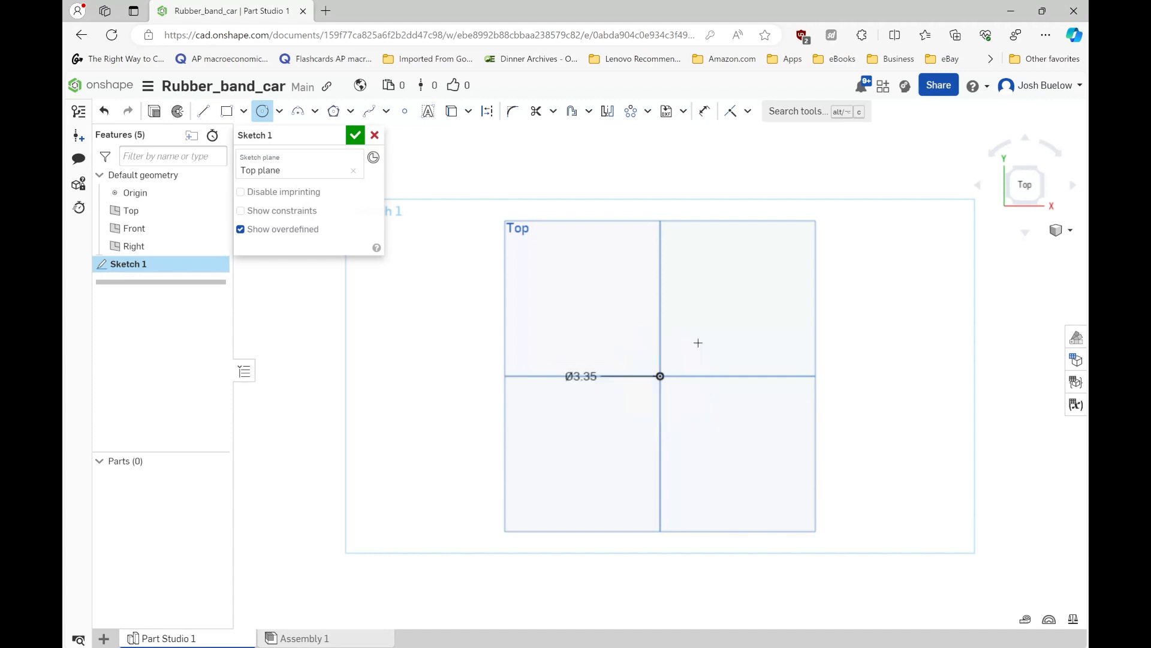
# - Draw a 40 mm diameter circle centred on the origin around the small circle and finish the sketch
pyautogui.scroll(3, 683, 389)
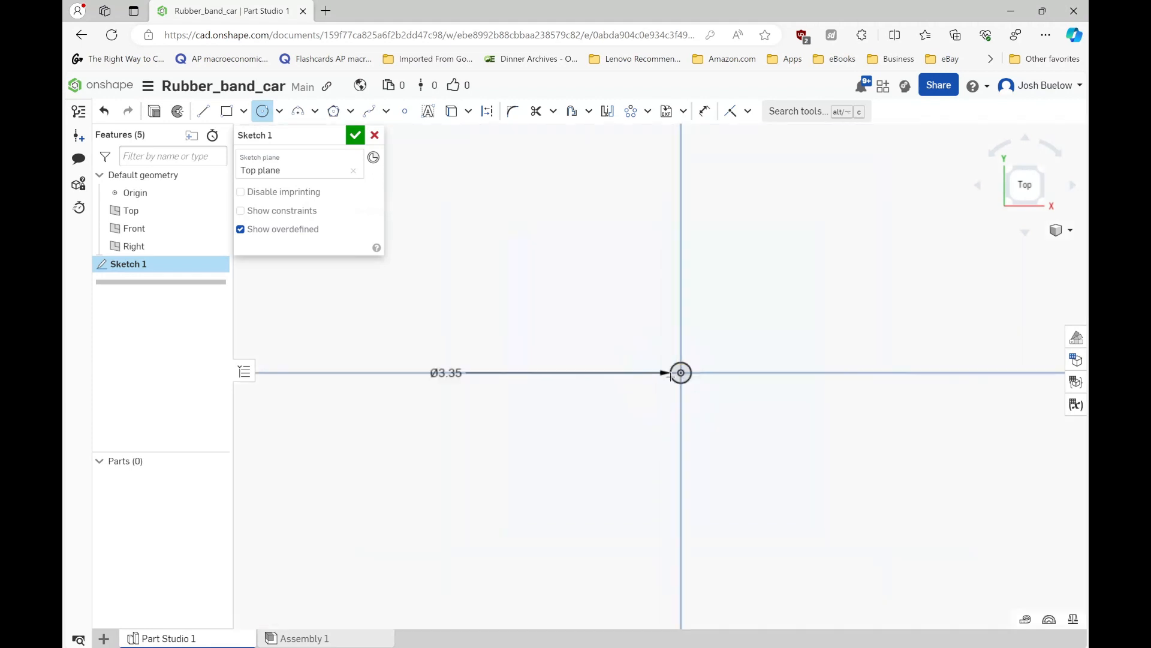
pyautogui.click(680, 372)
pyautogui.scroll(-3, 600, 359)
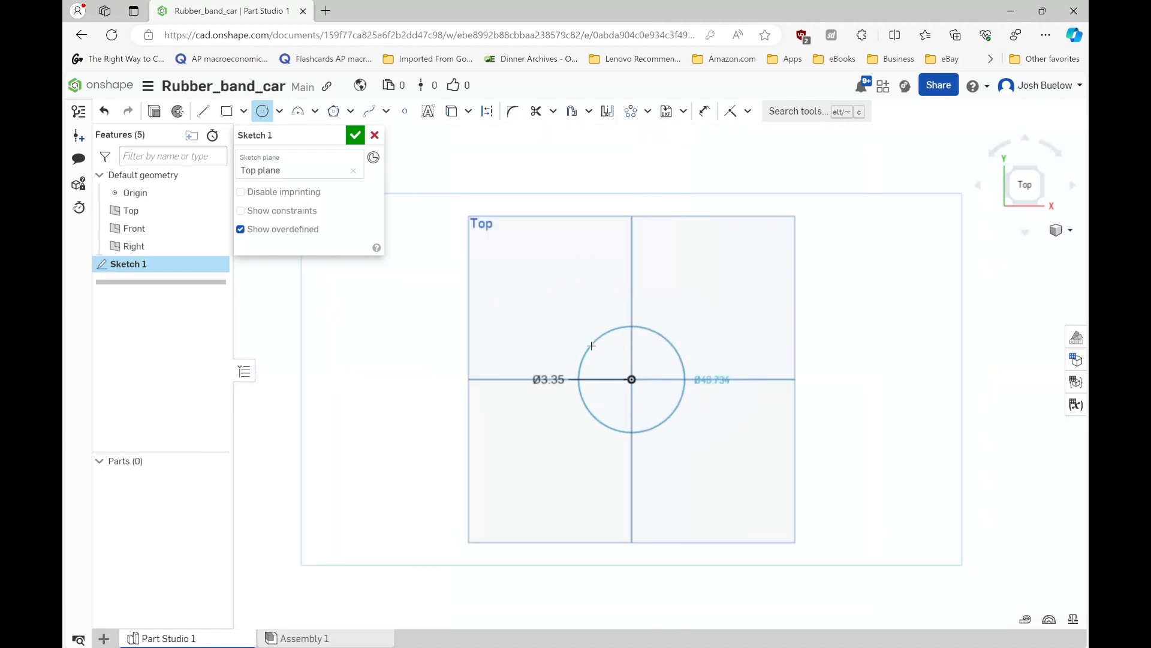
pyautogui.click(592, 346)
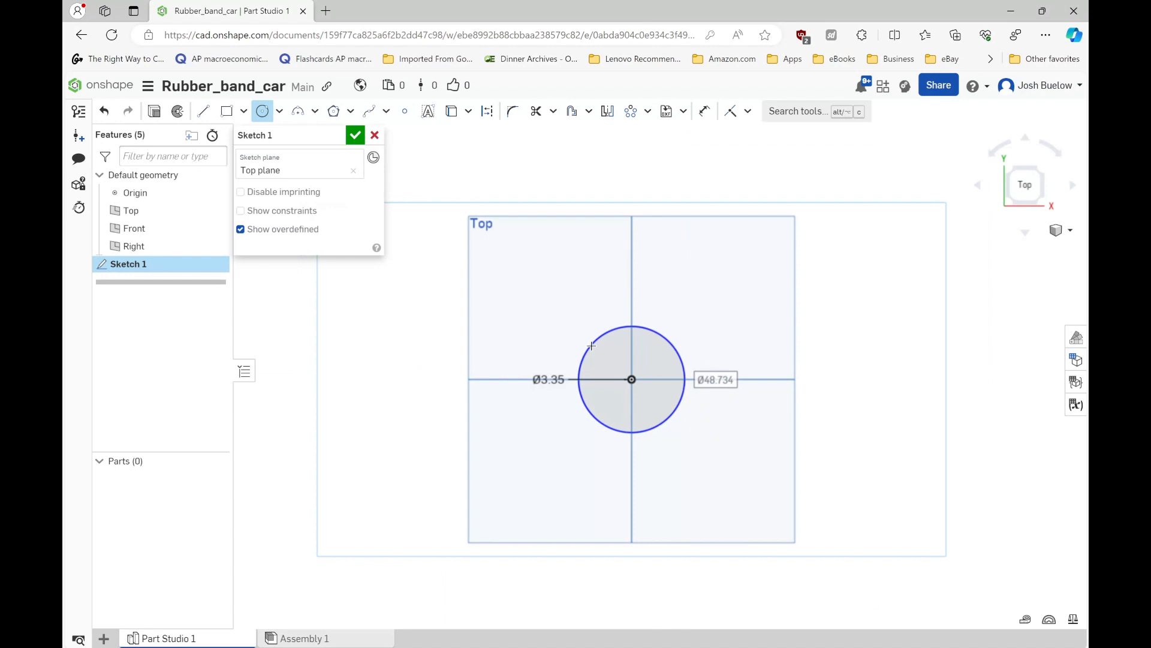
pyautogui.write('40')
pyautogui.press('Return')
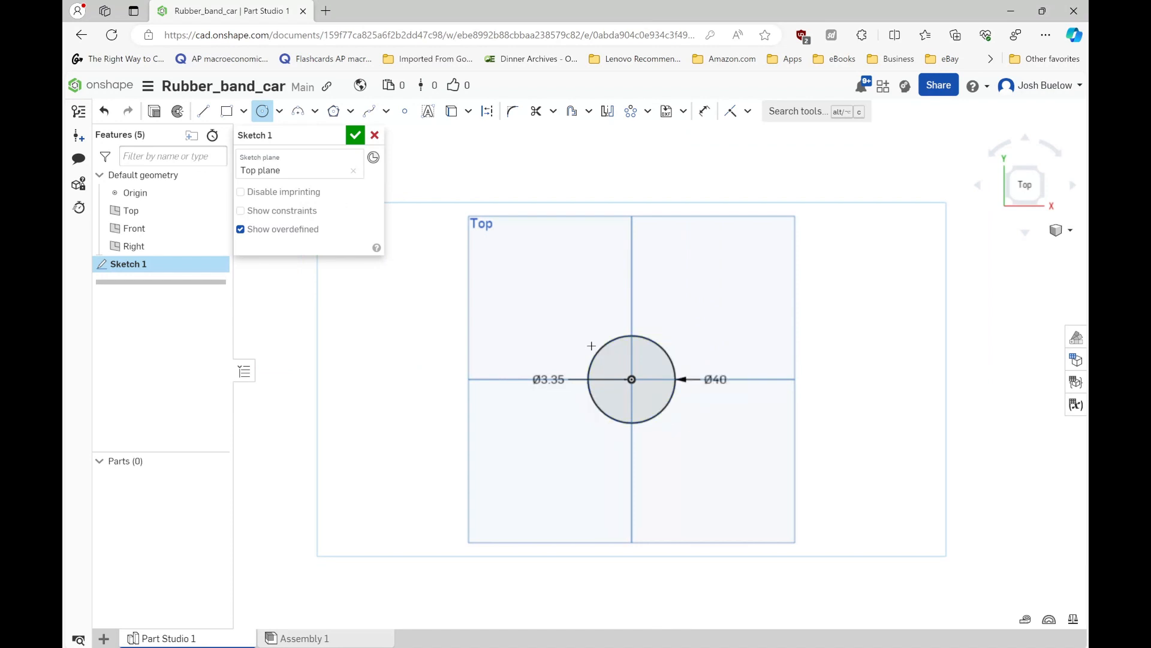
pyautogui.scroll(3, 627, 377)
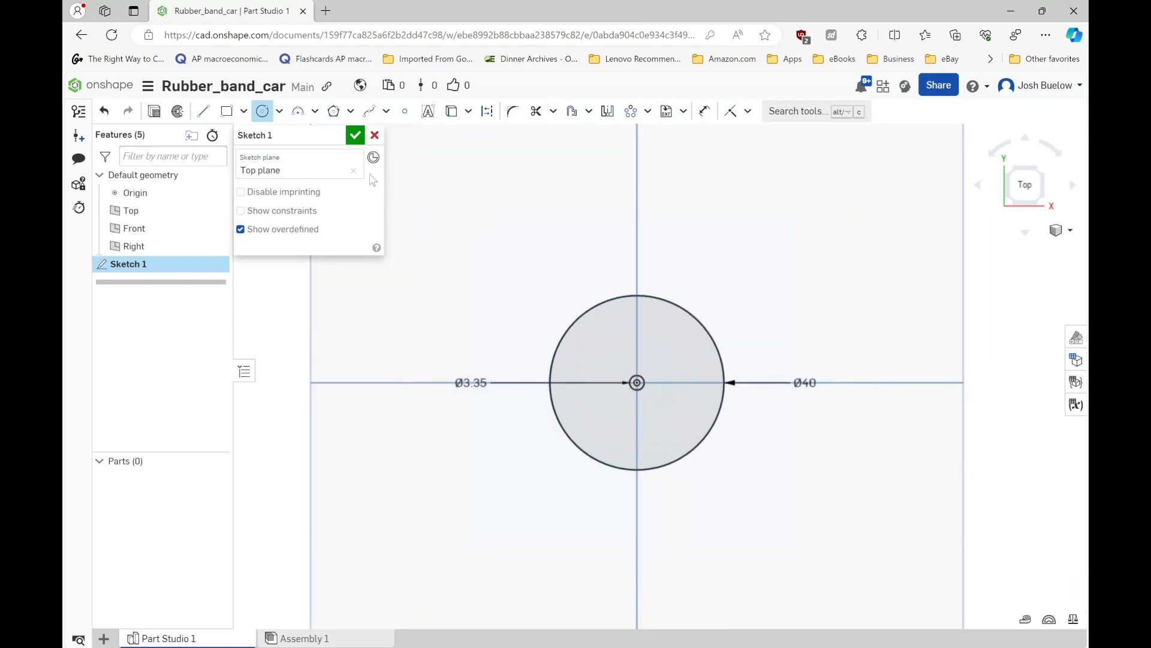
pyautogui.click(355, 137)
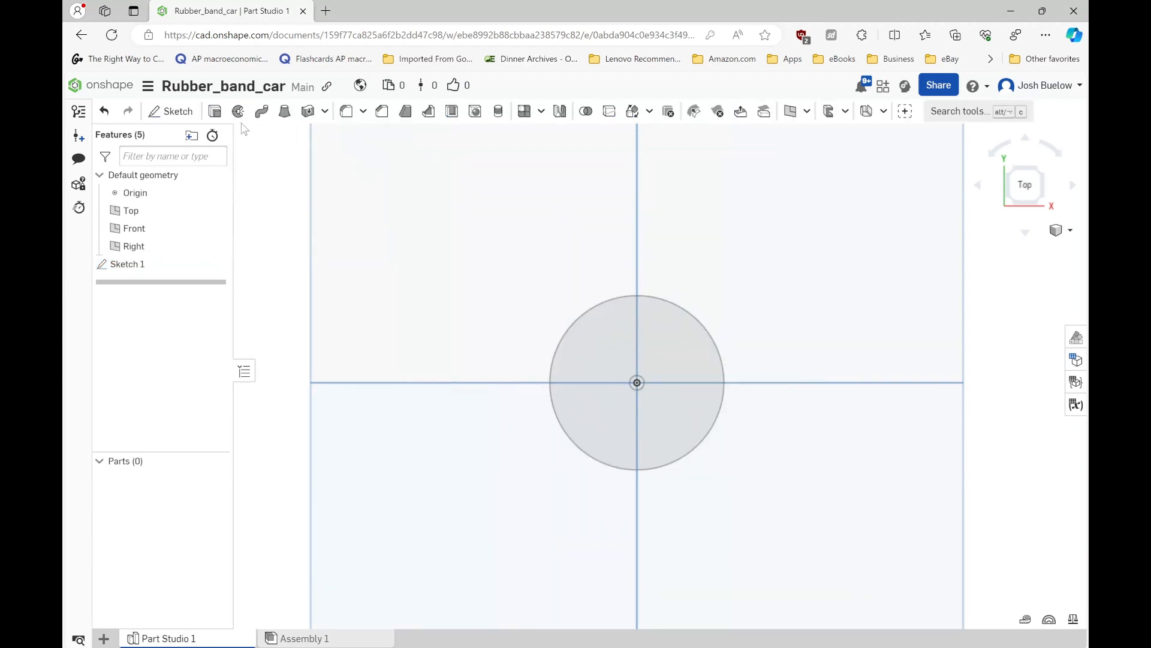
# - Extrude the ring between the two circles as a new solid with a blind depth of 3 mm
pyautogui.click(216, 114)
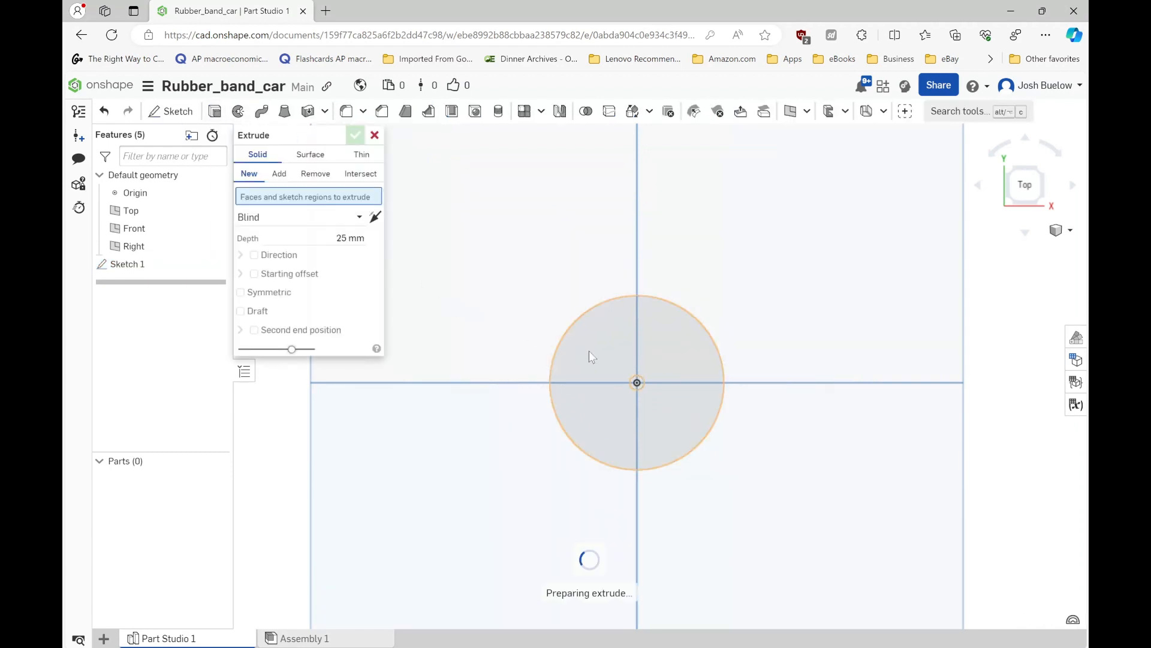
pyautogui.click(590, 352)
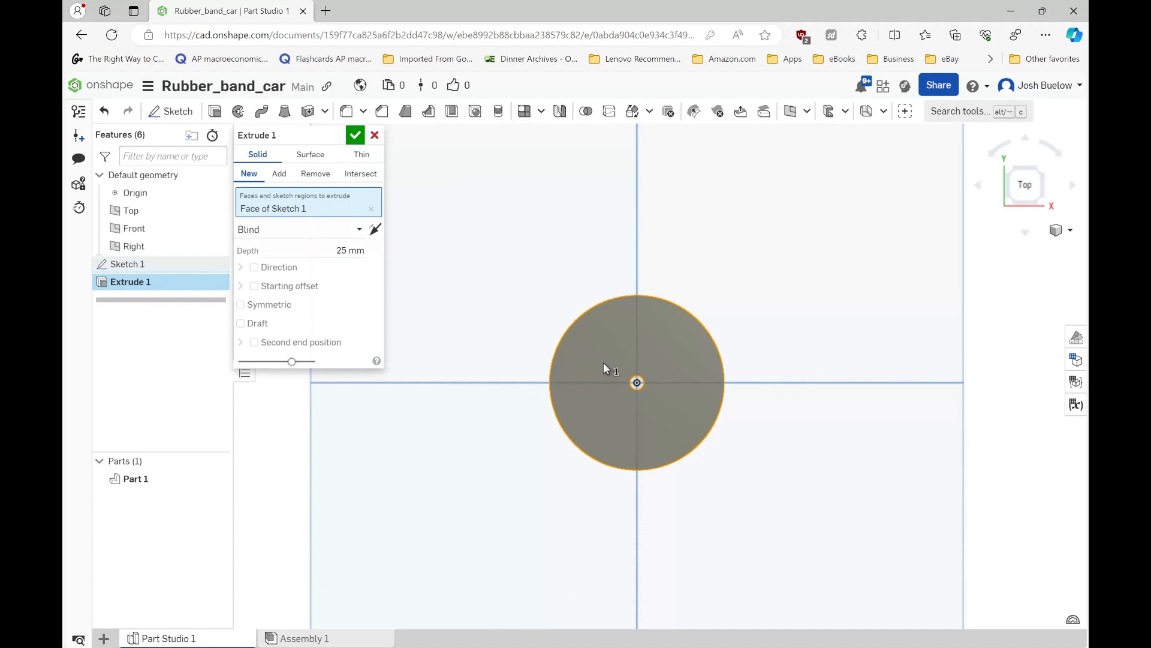
pyautogui.moveTo(603, 362); pyautogui.dragTo(634, 378, button='right')
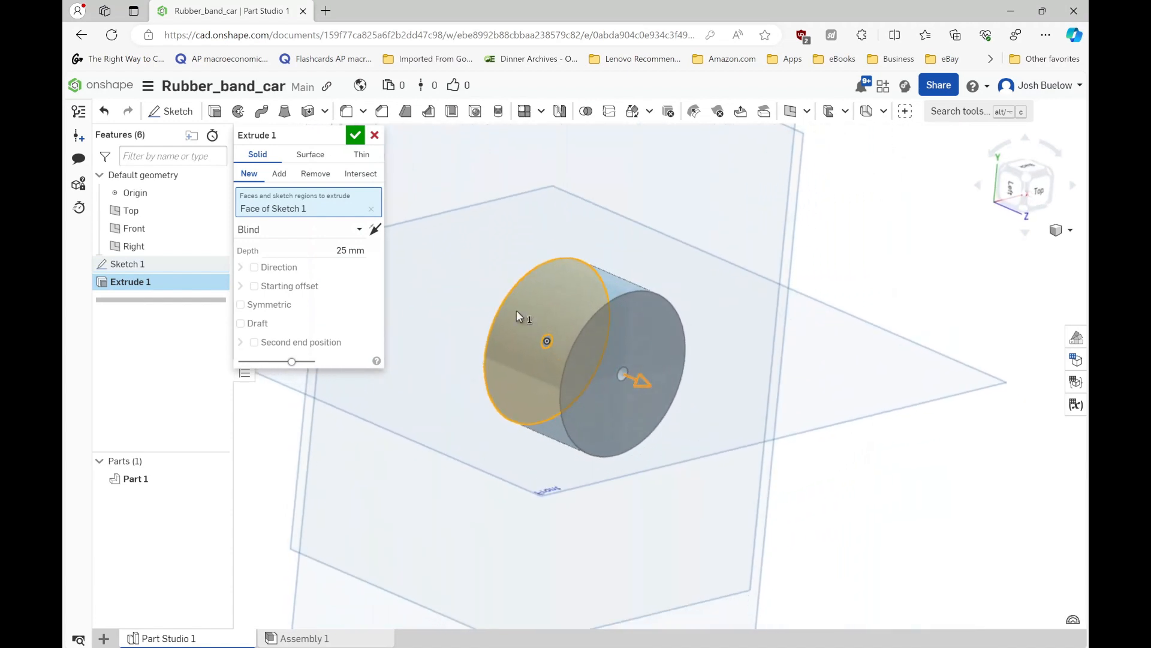
pyautogui.click(347, 250)
pyautogui.write('3')
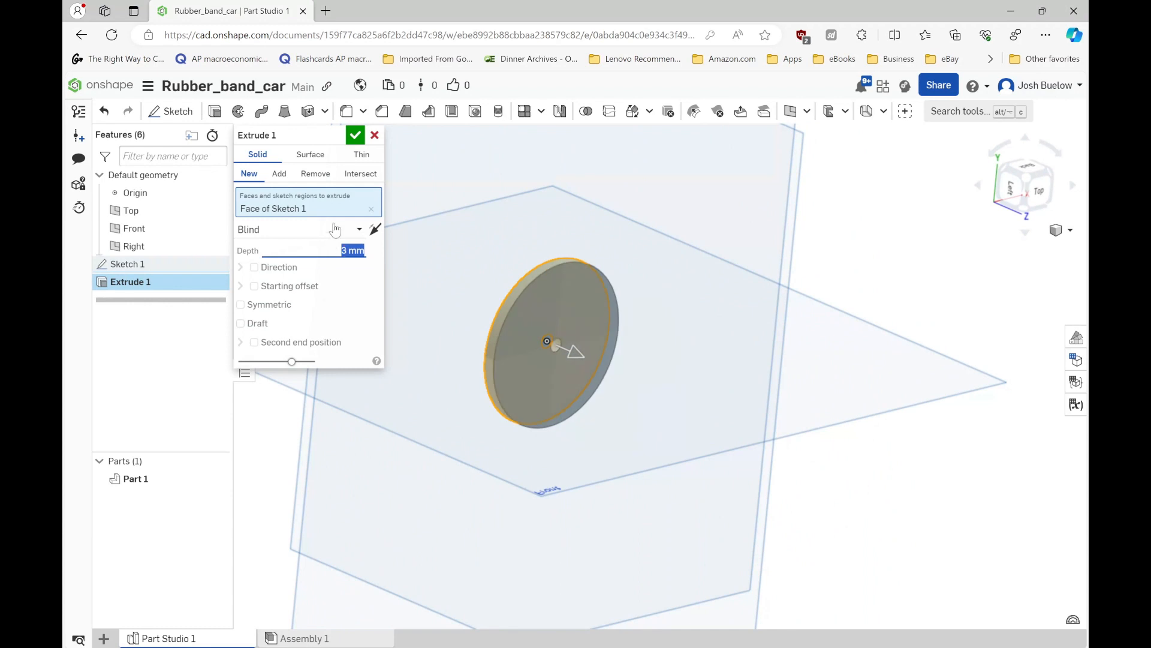
pyautogui.click(355, 135)
# - Start a second sketch on the Top plane and view it straight on
pyautogui.scroll(-3, 472, 246)
pyautogui.moveTo(471, 271); pyautogui.dragTo(445, 304, button='right')
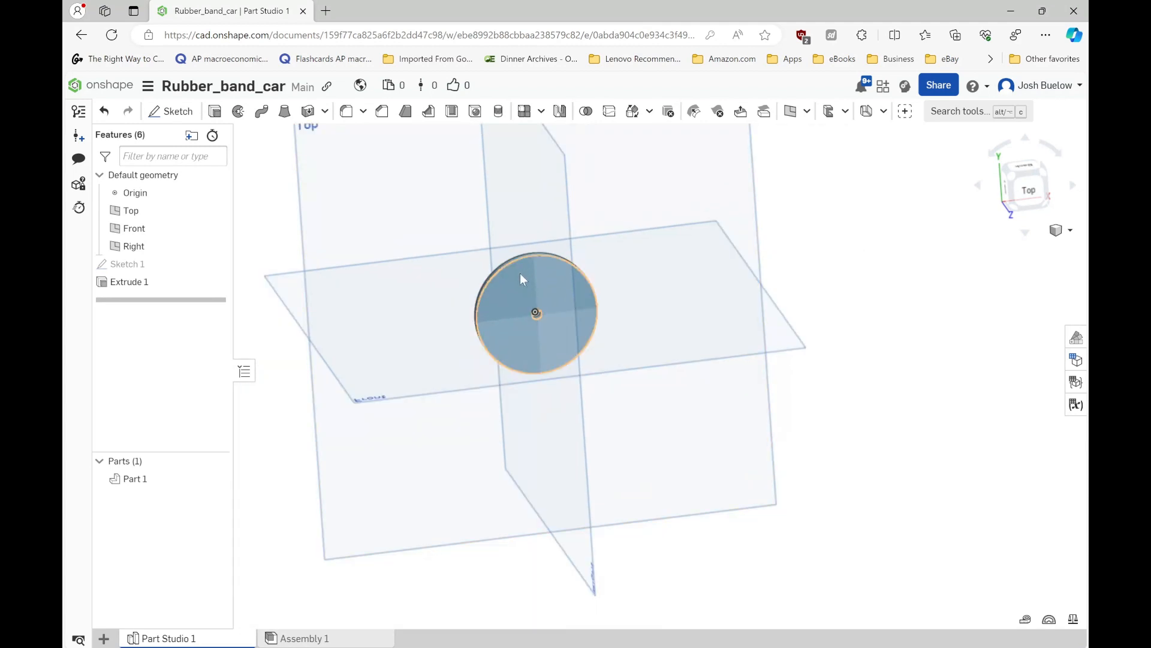
pyautogui.scroll(-2, 466, 313)
pyautogui.click(408, 196)
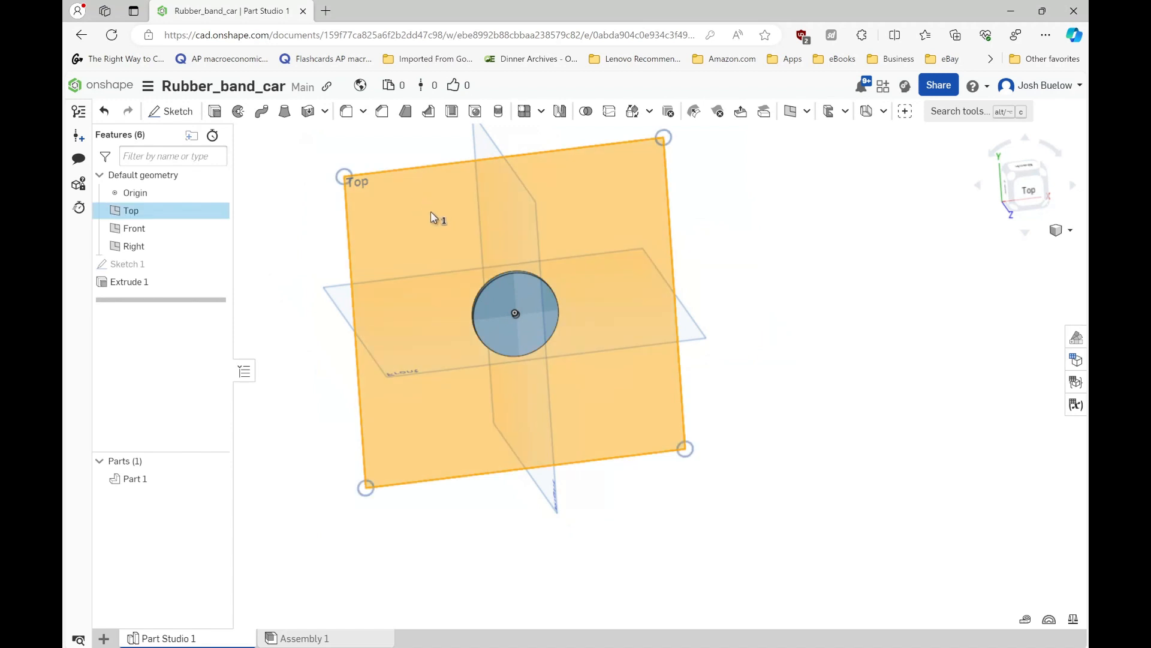
pyautogui.click(162, 112)
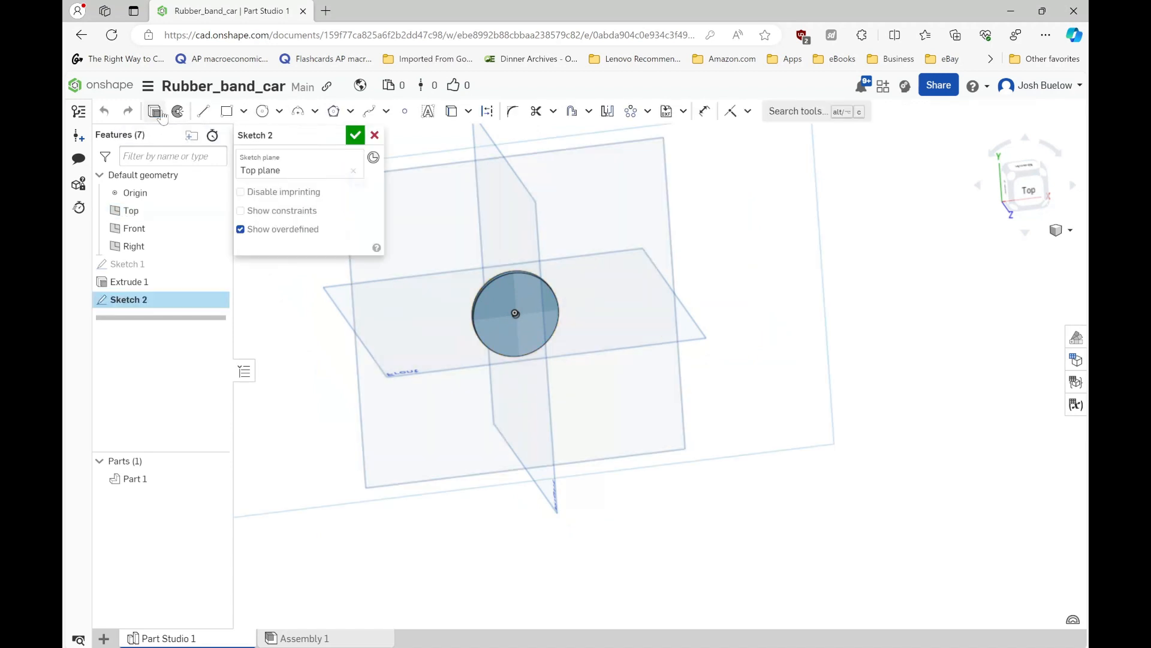
pyautogui.press('n')
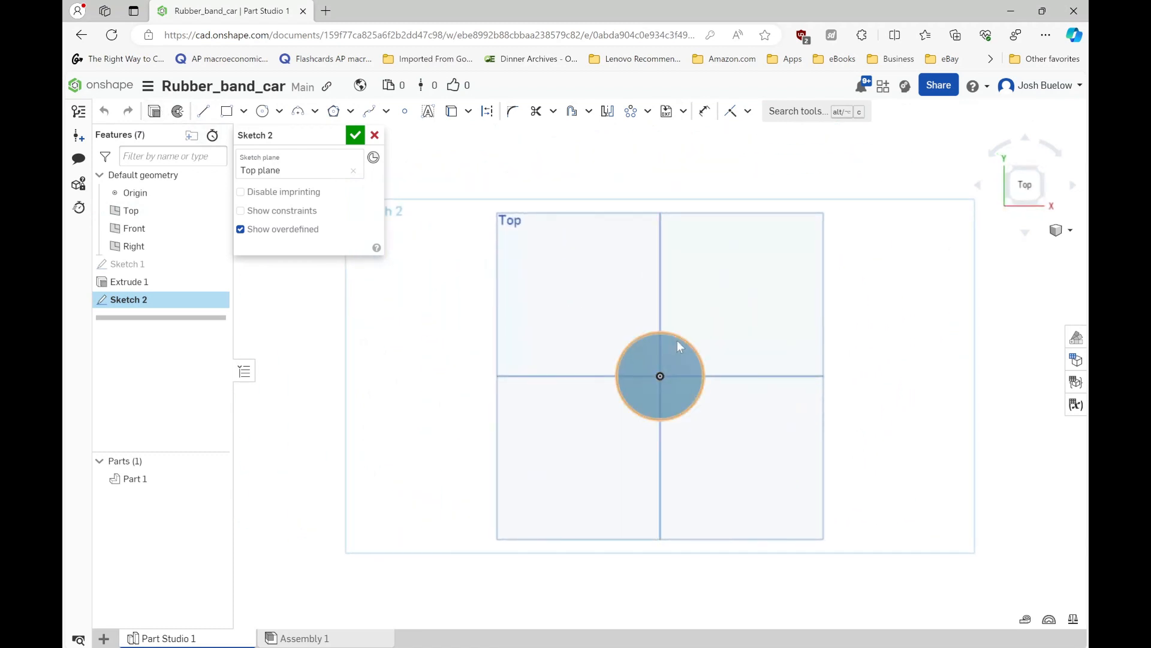
# - Draw a pointed tooth of two connected lines on the disc's rim, starting directly above the centre, with the second line about 3.7 mm long
pyautogui.scroll(3, 678, 340)
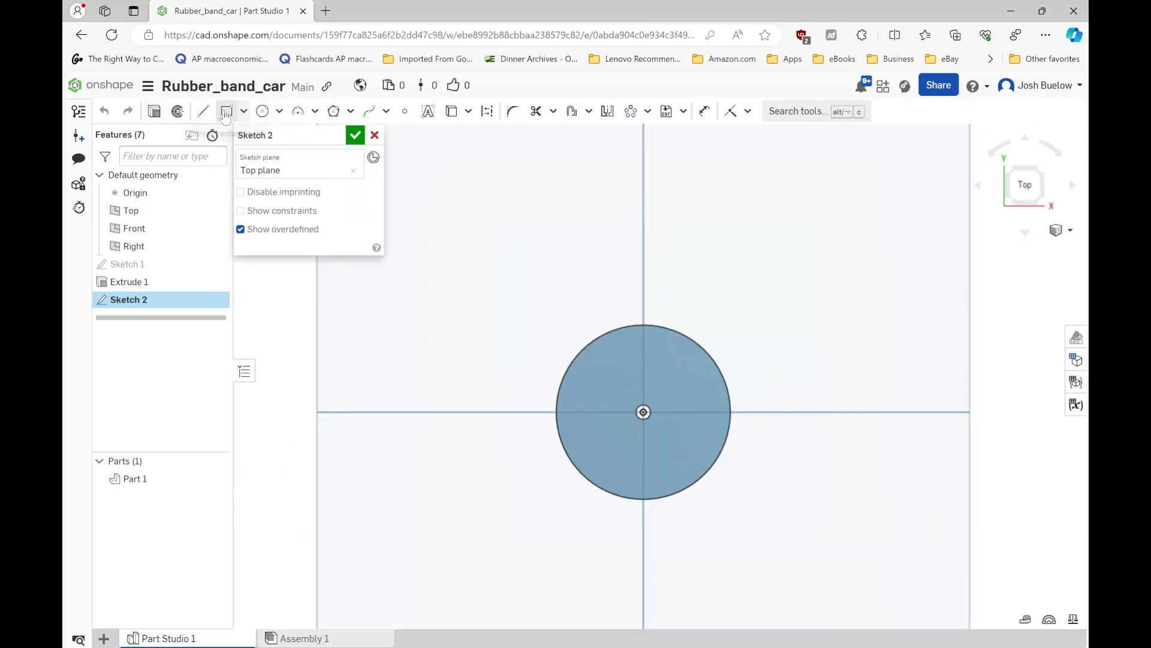
pyautogui.click(204, 111)
pyautogui.scroll(2, 644, 325)
pyautogui.scroll(2, 645, 325)
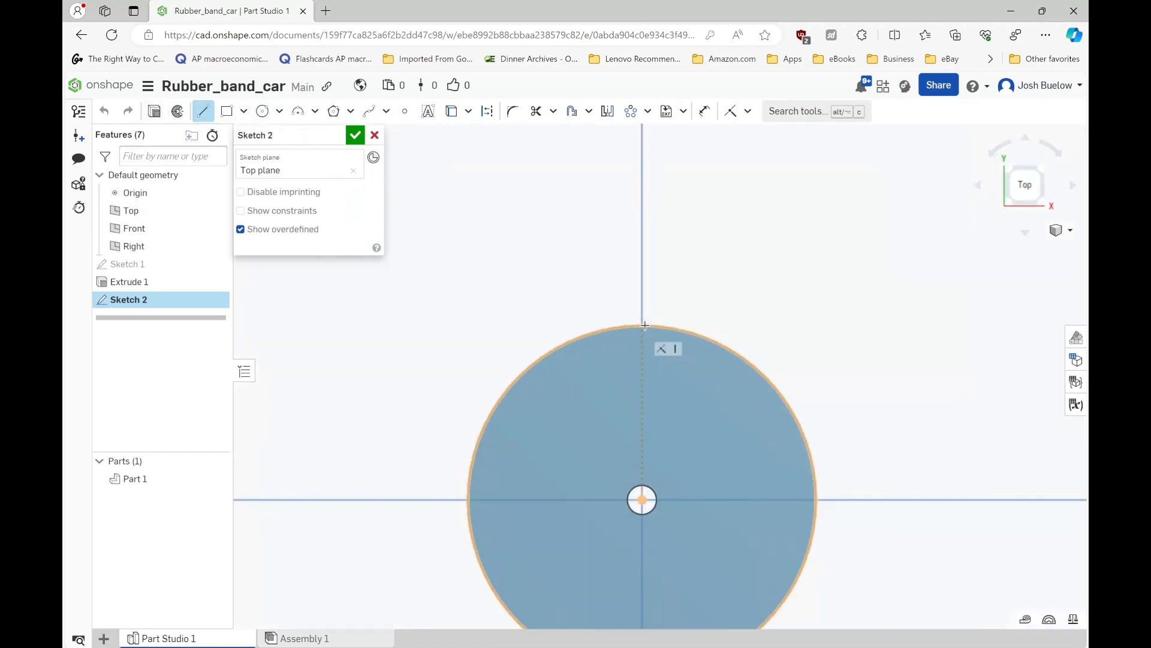
pyautogui.click(642, 327)
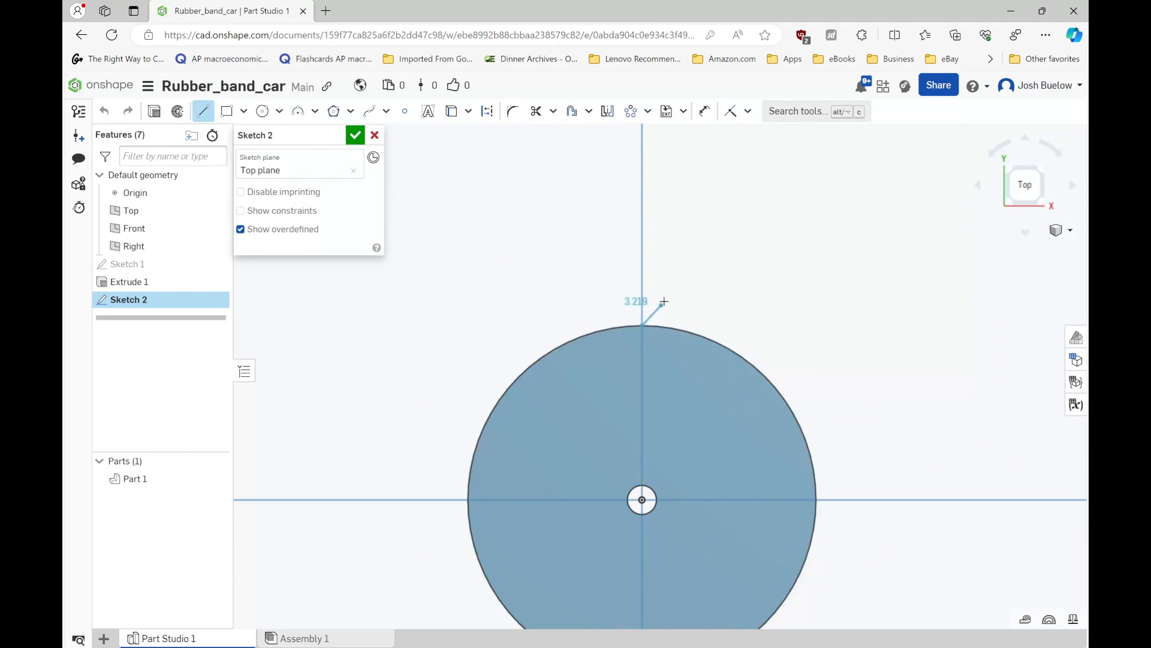
pyautogui.click(664, 299)
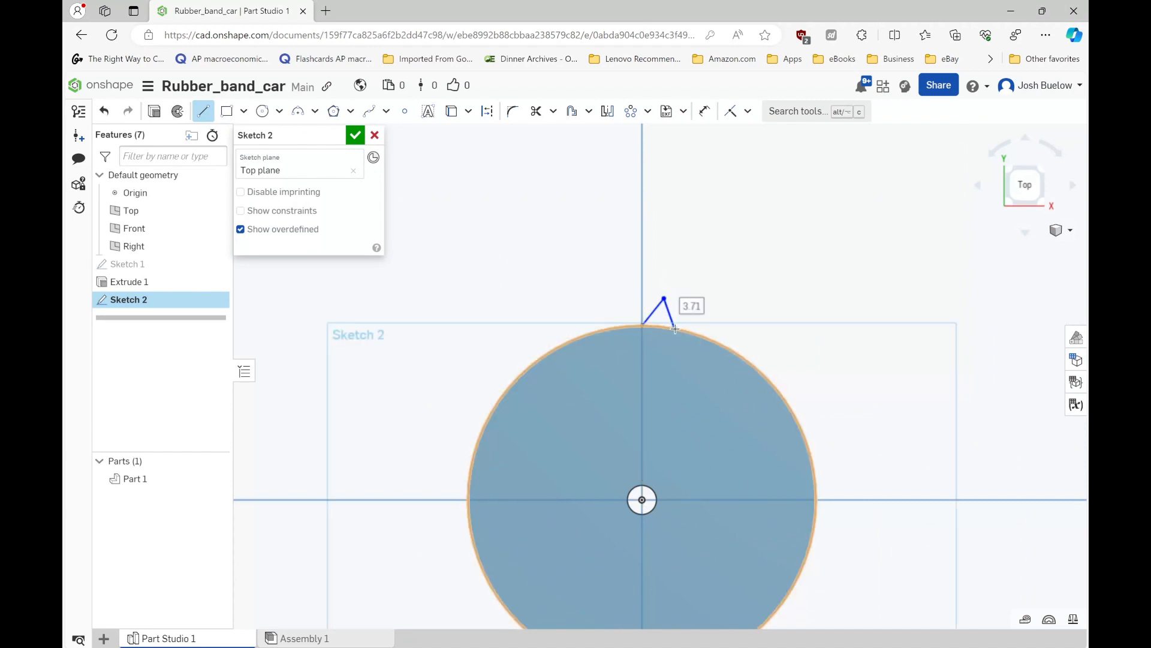
pyautogui.click(674, 328)
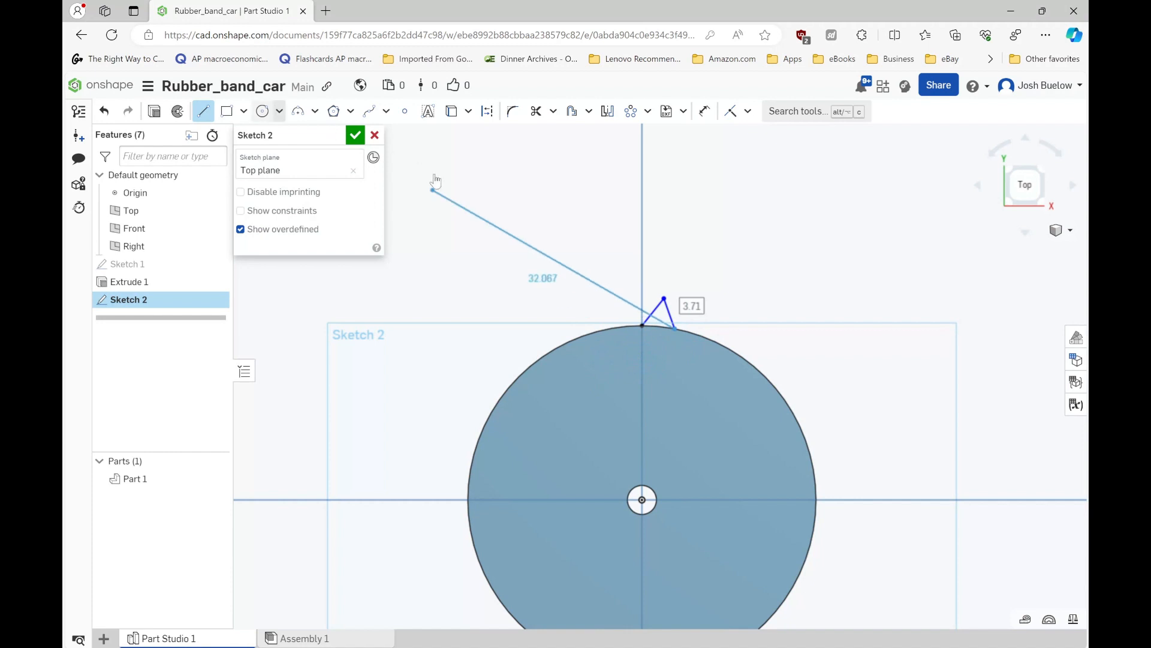
pyautogui.press('Escape')
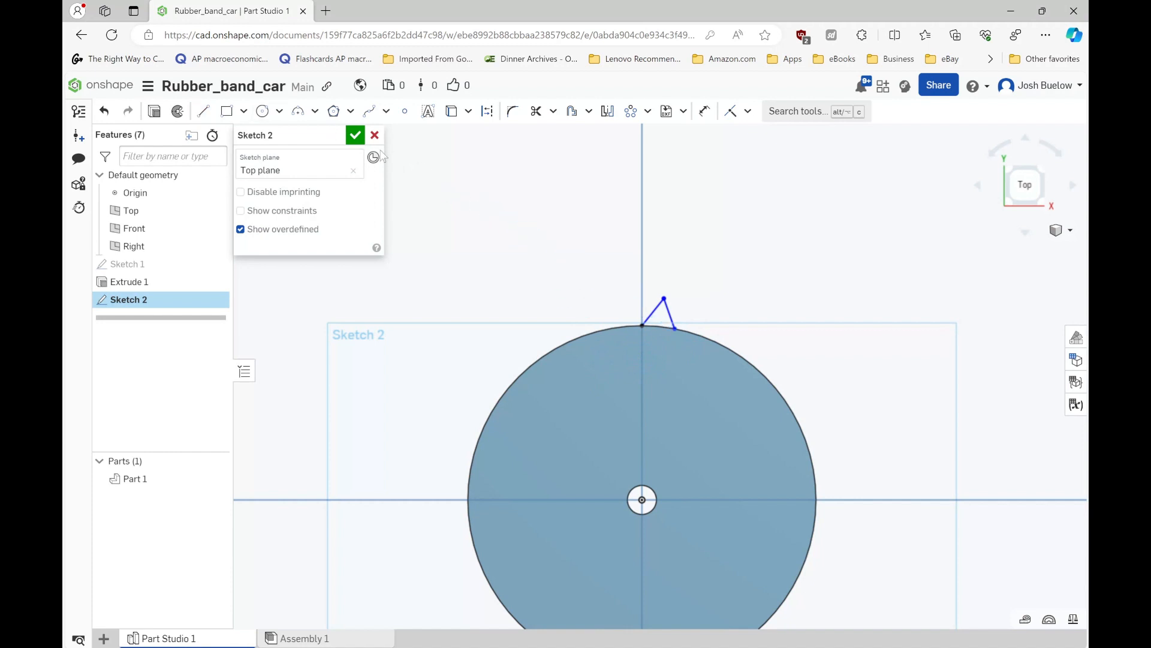
# - Close the tooth's base with a three-point arc of about 7.8 mm radius between the two line ends on the rim
pyautogui.click(298, 111)
pyautogui.scroll(2, 620, 306)
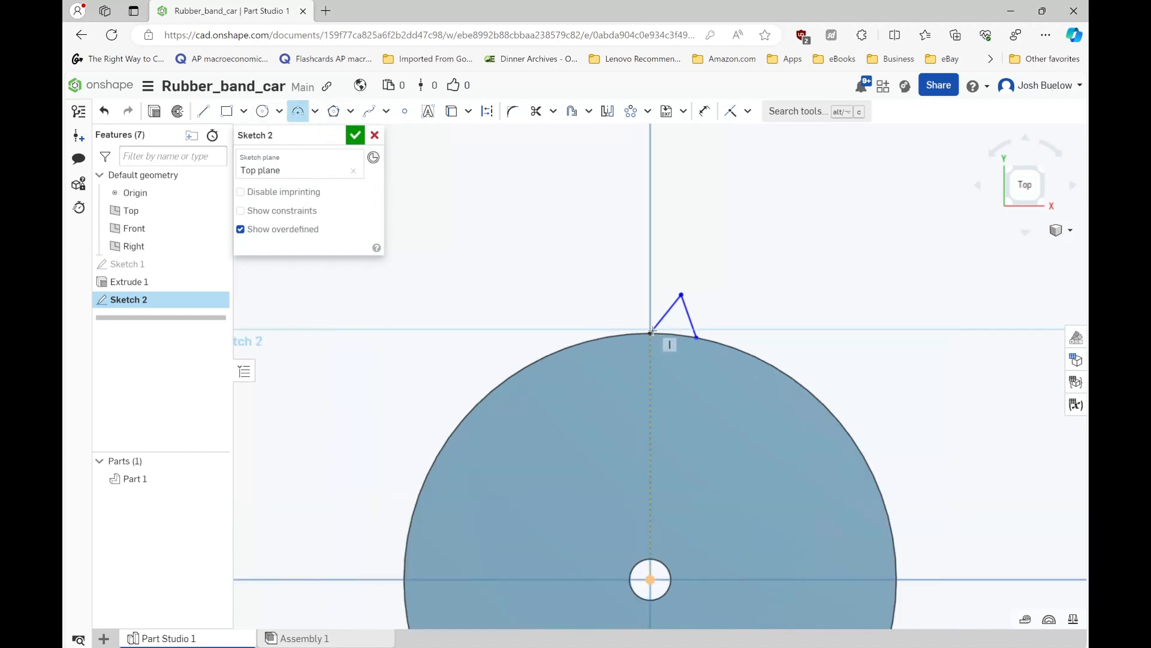
pyautogui.scroll(2, 652, 331)
pyautogui.click(650, 332)
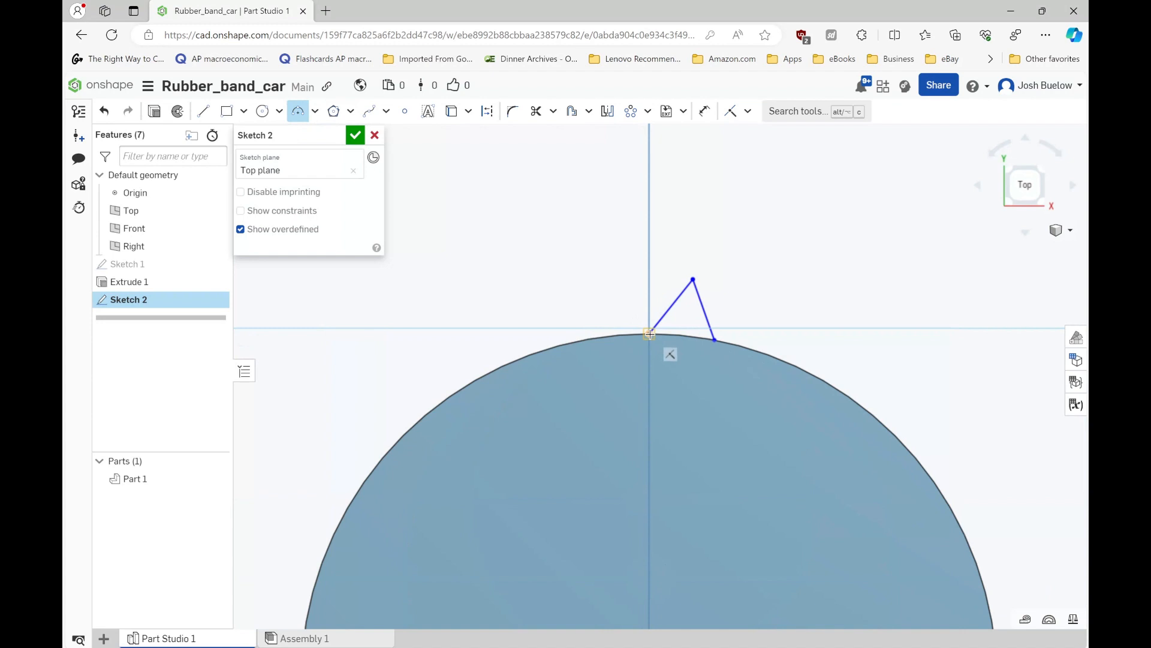
pyautogui.click(713, 340)
pyautogui.click(690, 334)
# - Make the centre of the tooth's base arc coincident with the origin and finish the sketch
pyautogui.scroll(-4, 737, 254)
pyautogui.scroll(2, 712, 361)
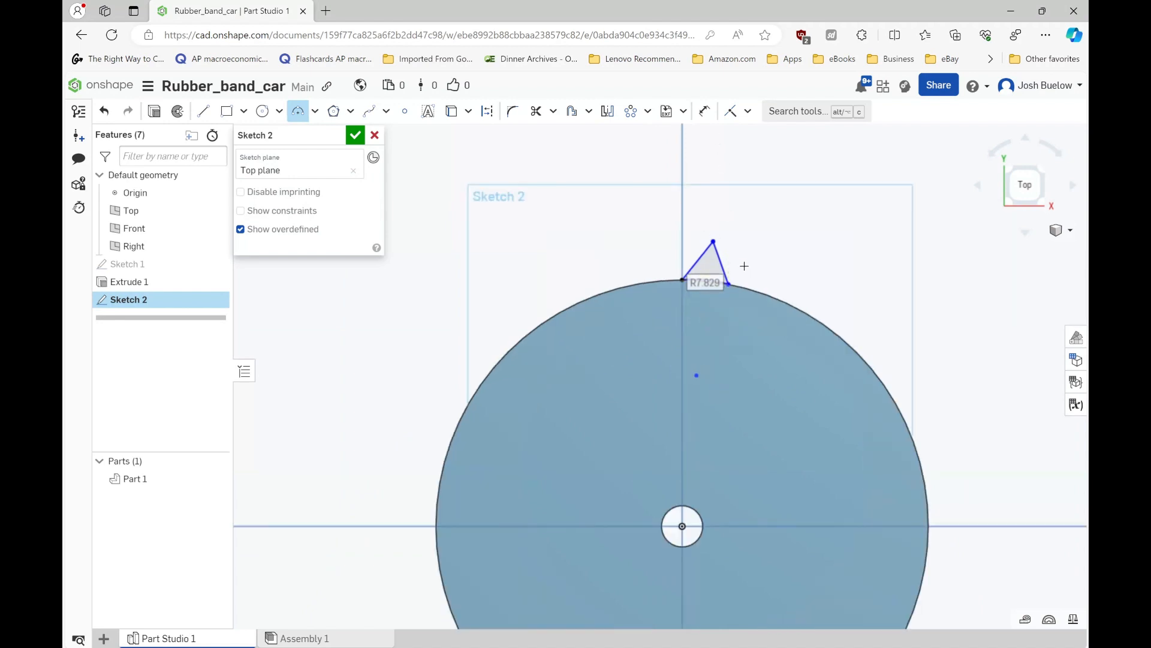
pyautogui.click(747, 113)
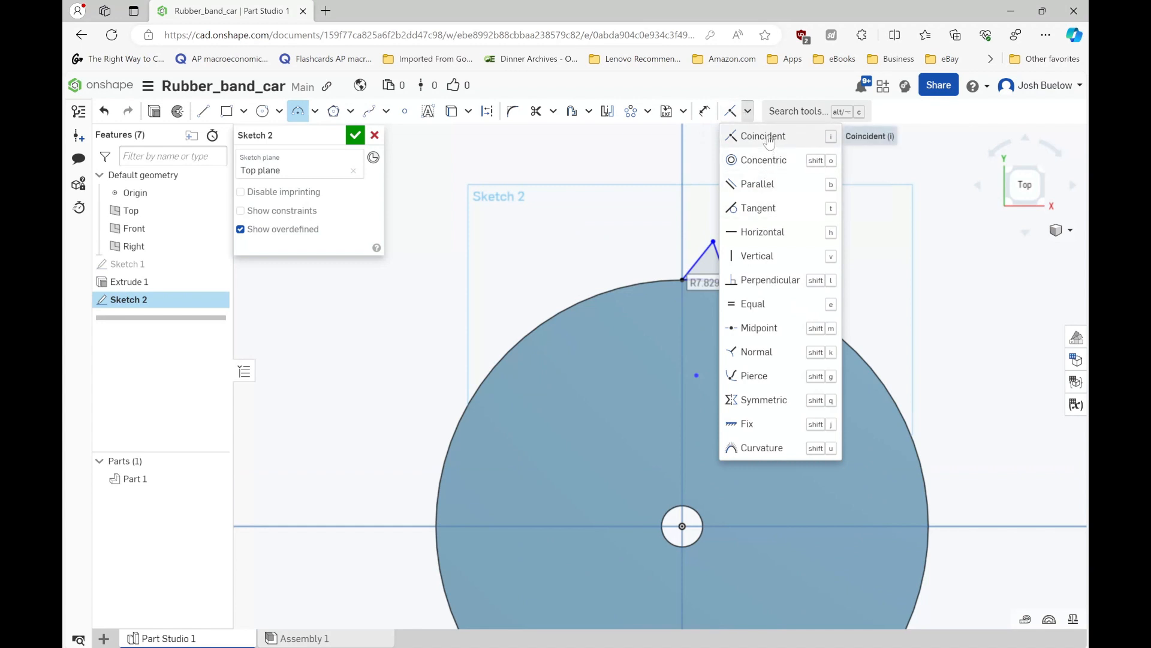
pyautogui.click(764, 134)
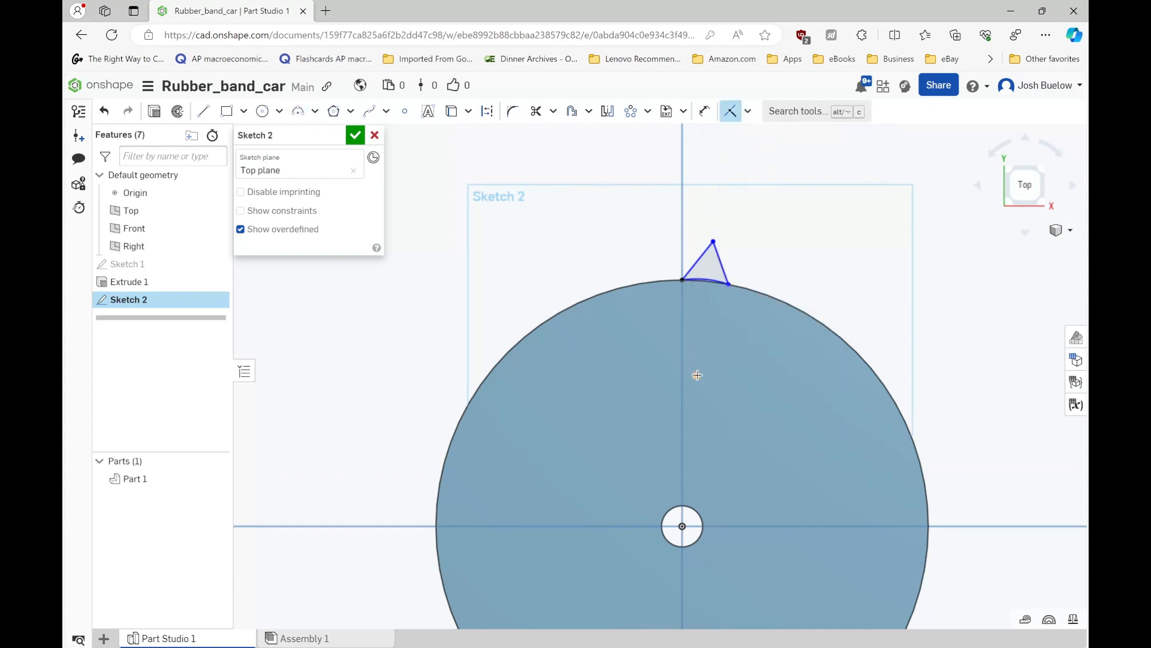
pyautogui.click(697, 375)
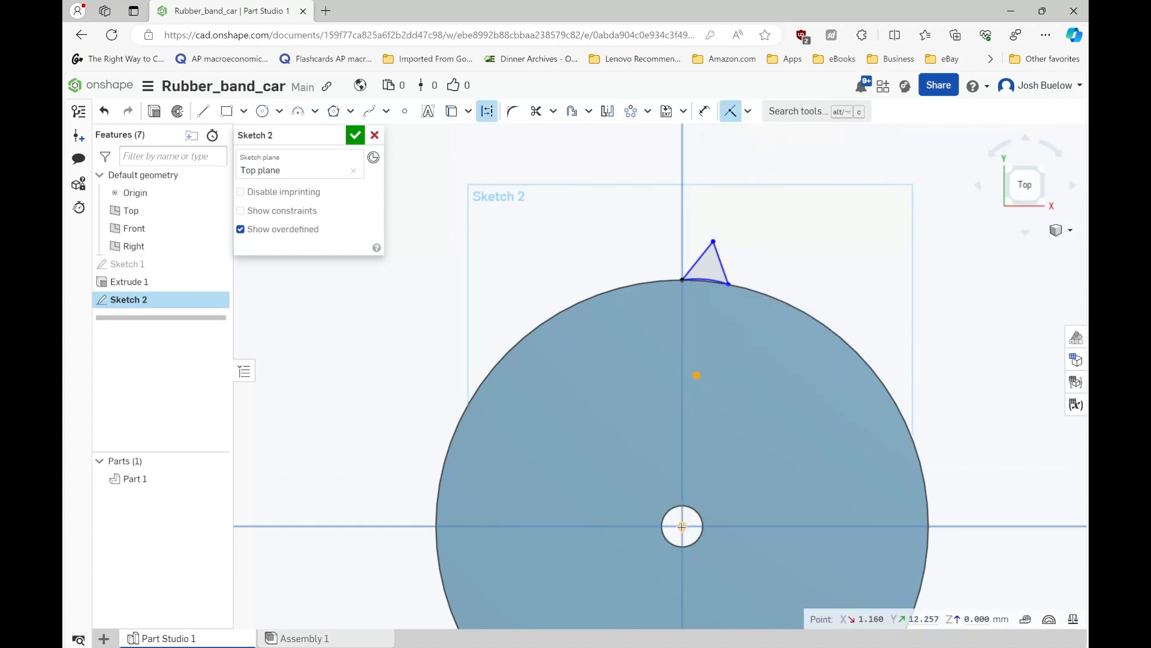
pyautogui.click(683, 526)
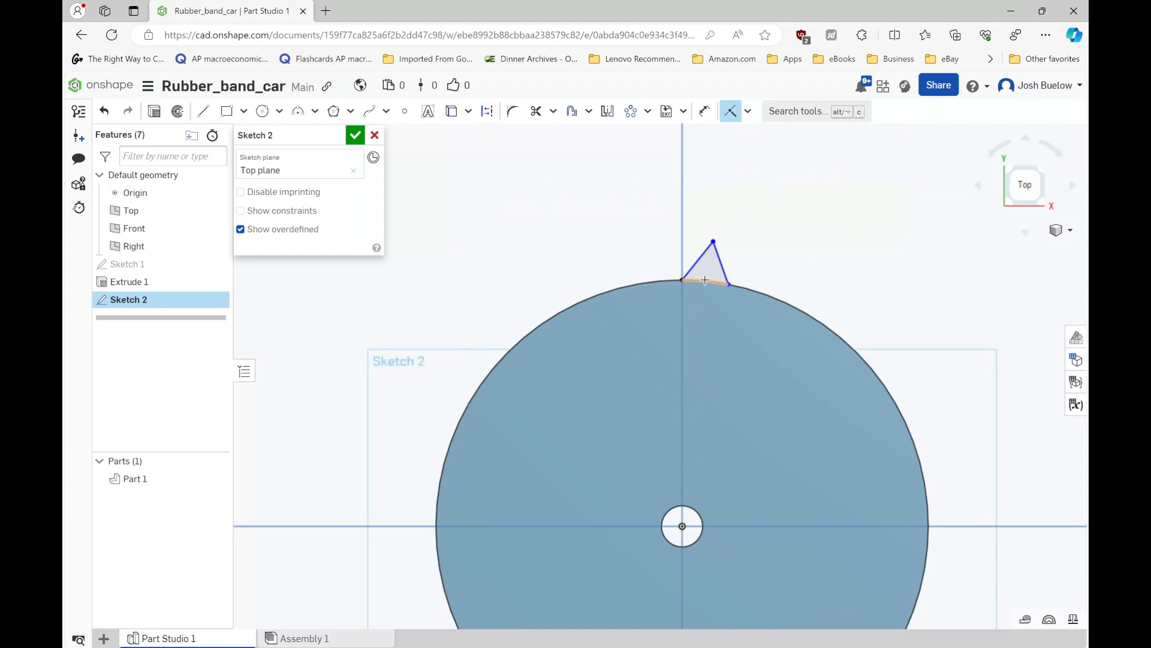
pyautogui.click(355, 135)
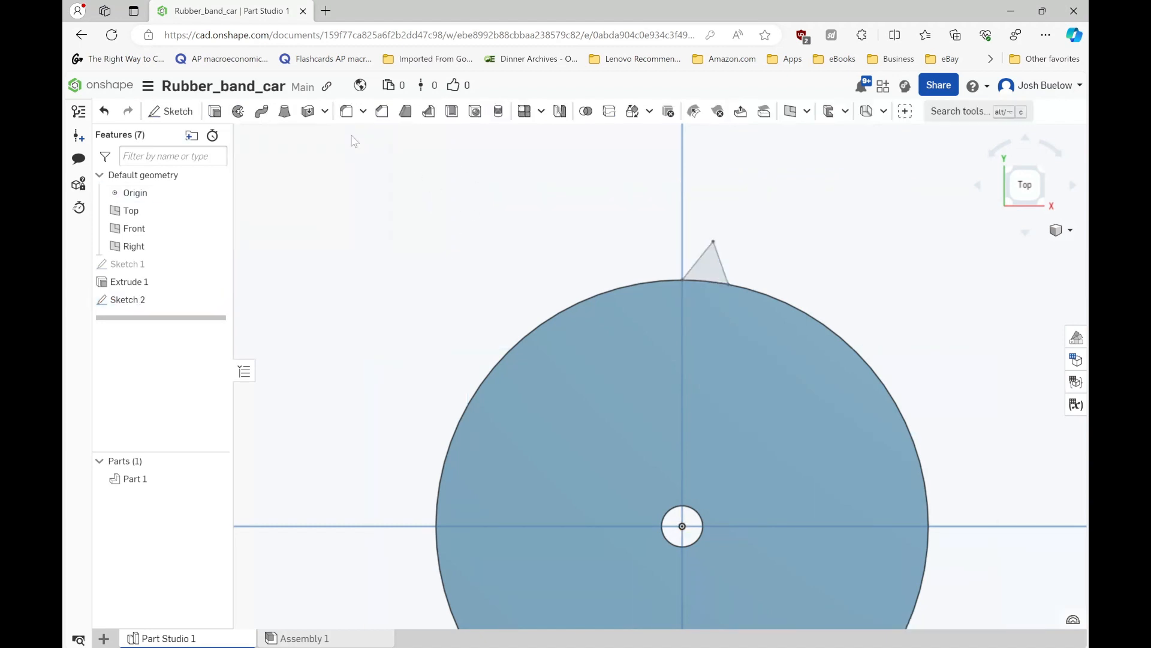
# - Extrude the tooth profile with a blind depth of 3 mm, adding it to the disc
pyautogui.click(711, 270)
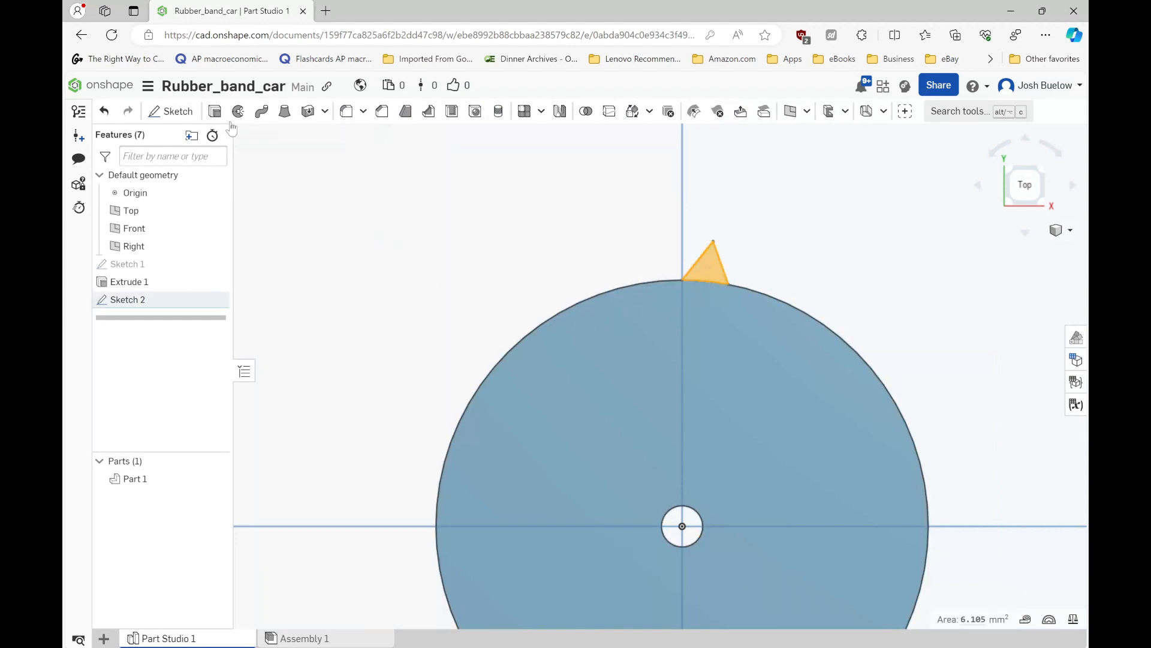
pyautogui.click(214, 111)
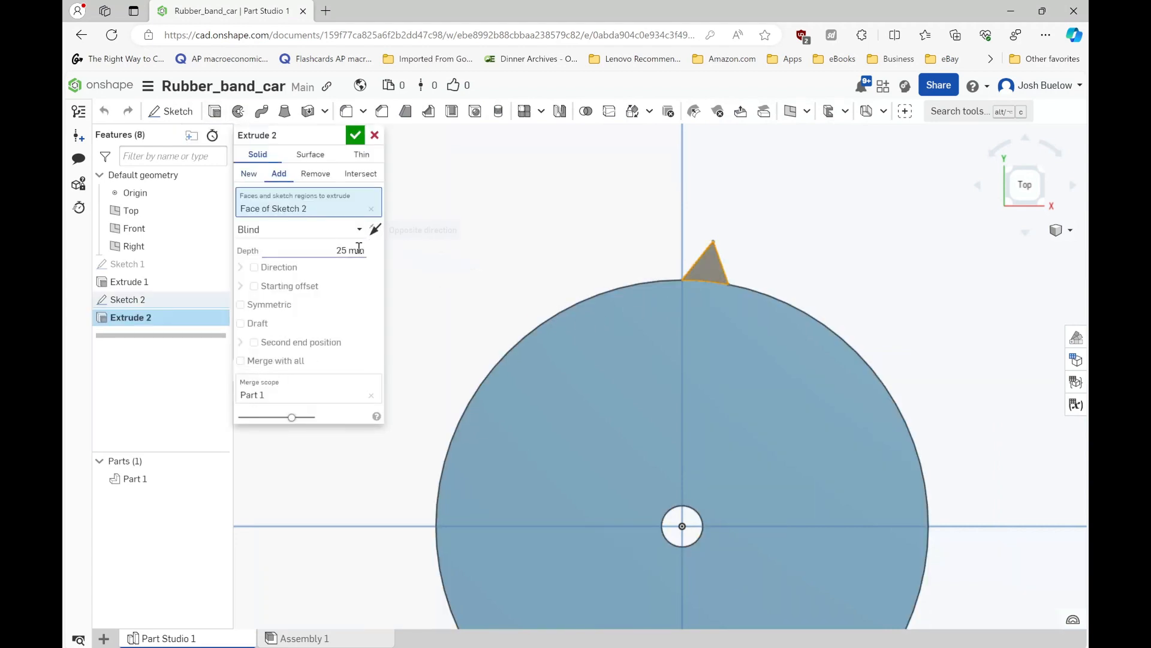
pyautogui.moveTo(516, 274); pyautogui.dragTo(543, 291, button='right')
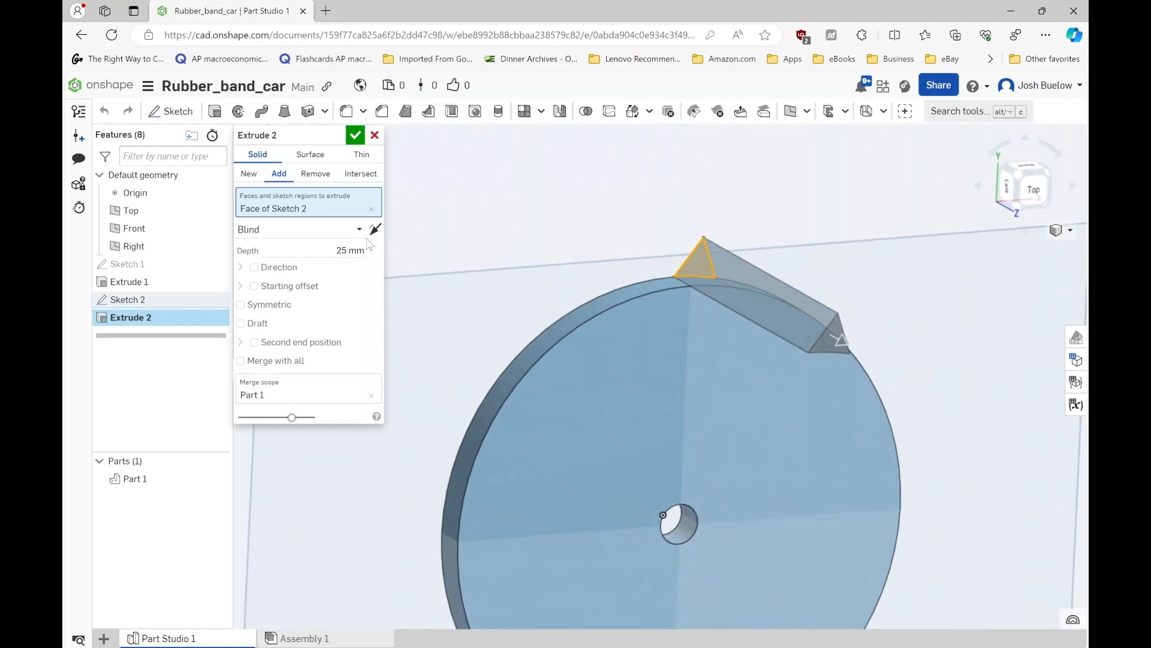
pyautogui.click(341, 251)
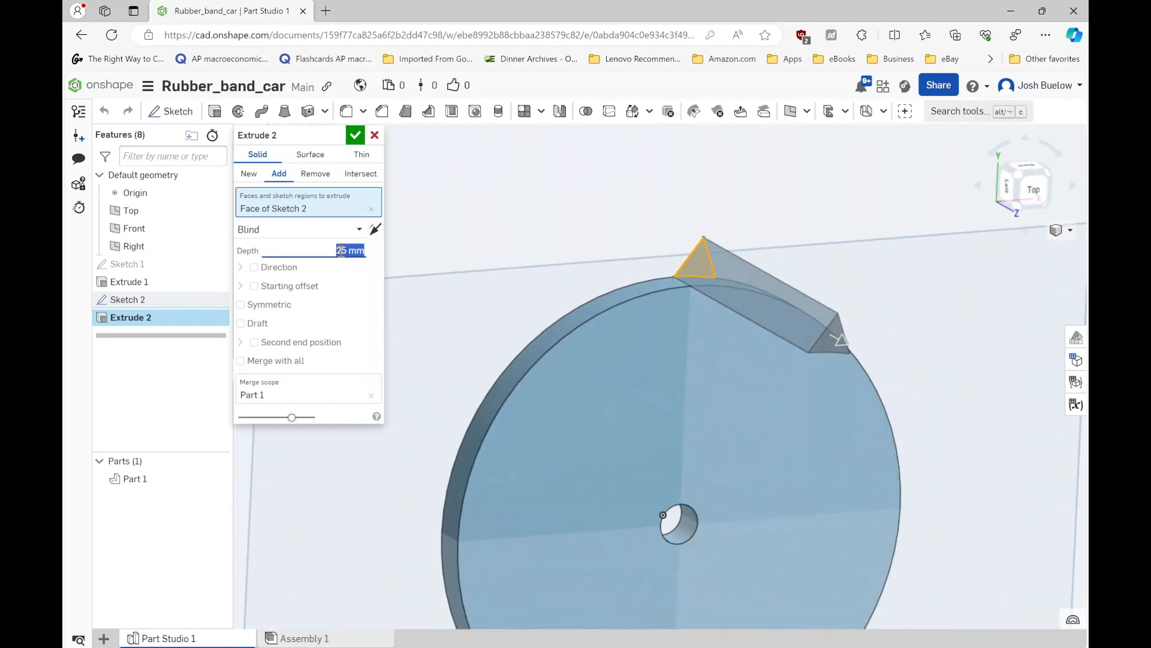
pyautogui.write('3')
pyautogui.press('Return')
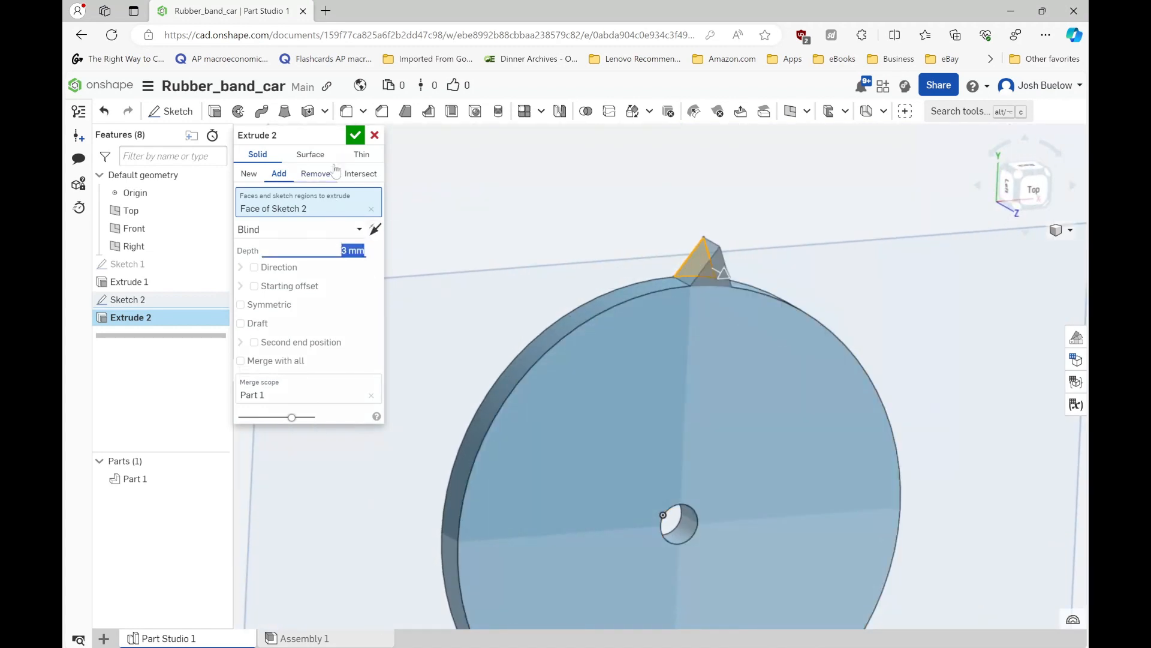
pyautogui.click(357, 136)
pyautogui.scroll(-3, 645, 307)
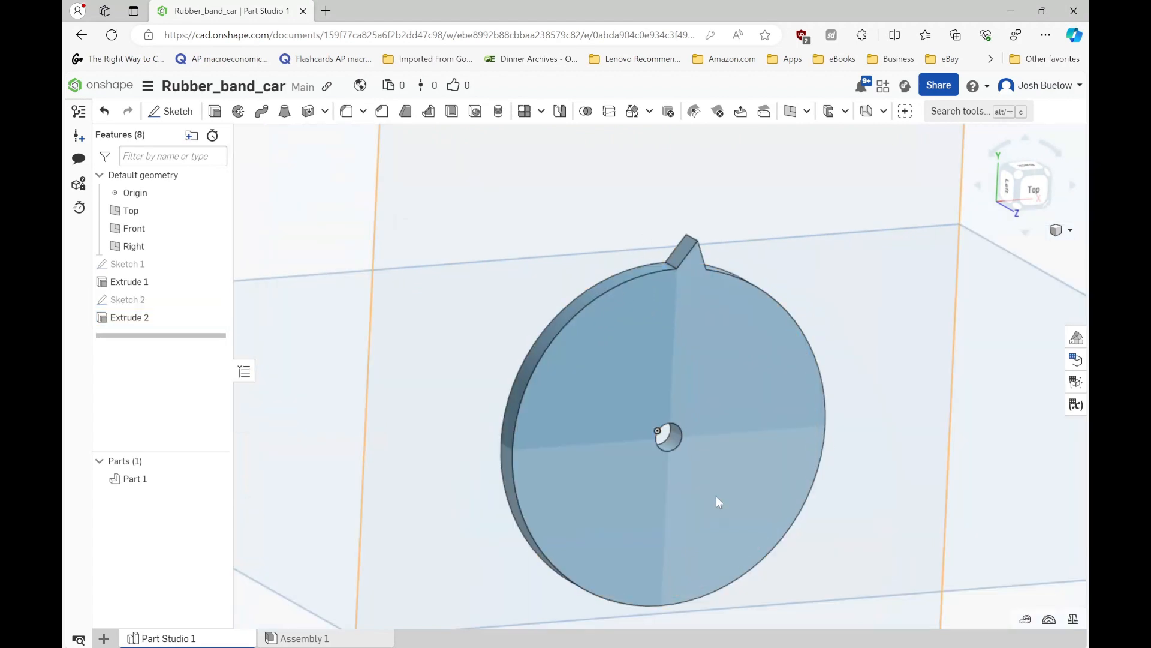
# - Set up a circular feature pattern of the tooth extrusion around the axle hole's cylindrical face, with features reapplied
pyautogui.moveTo(611, 361); pyautogui.dragTo(582, 345, button='right')
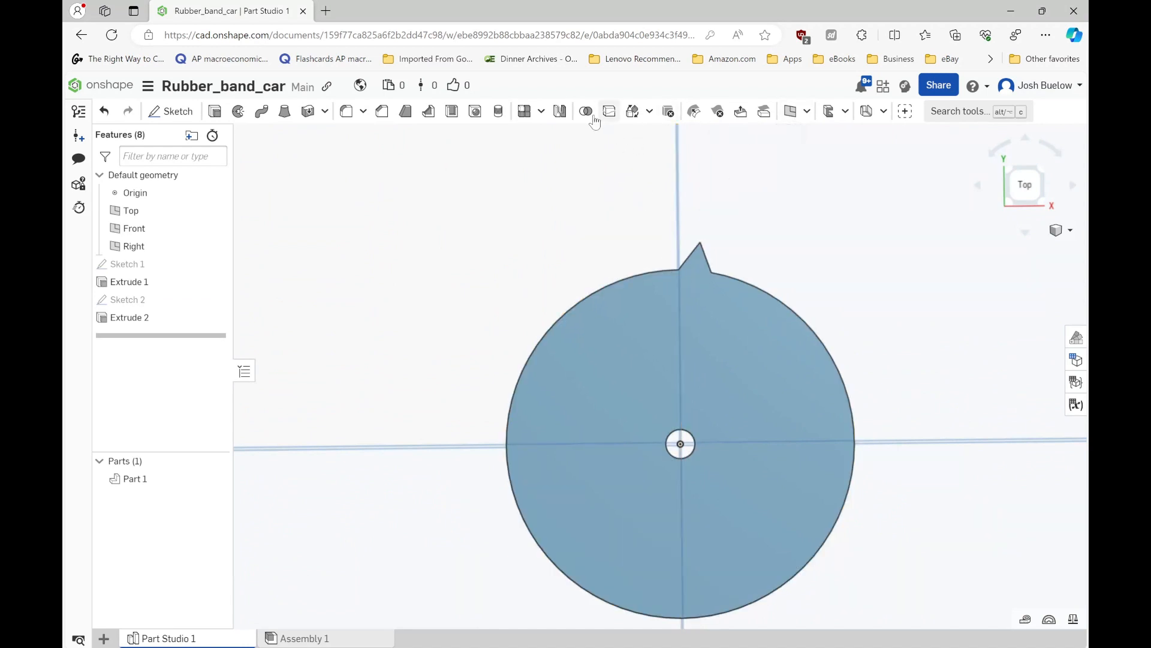
pyautogui.click(540, 113)
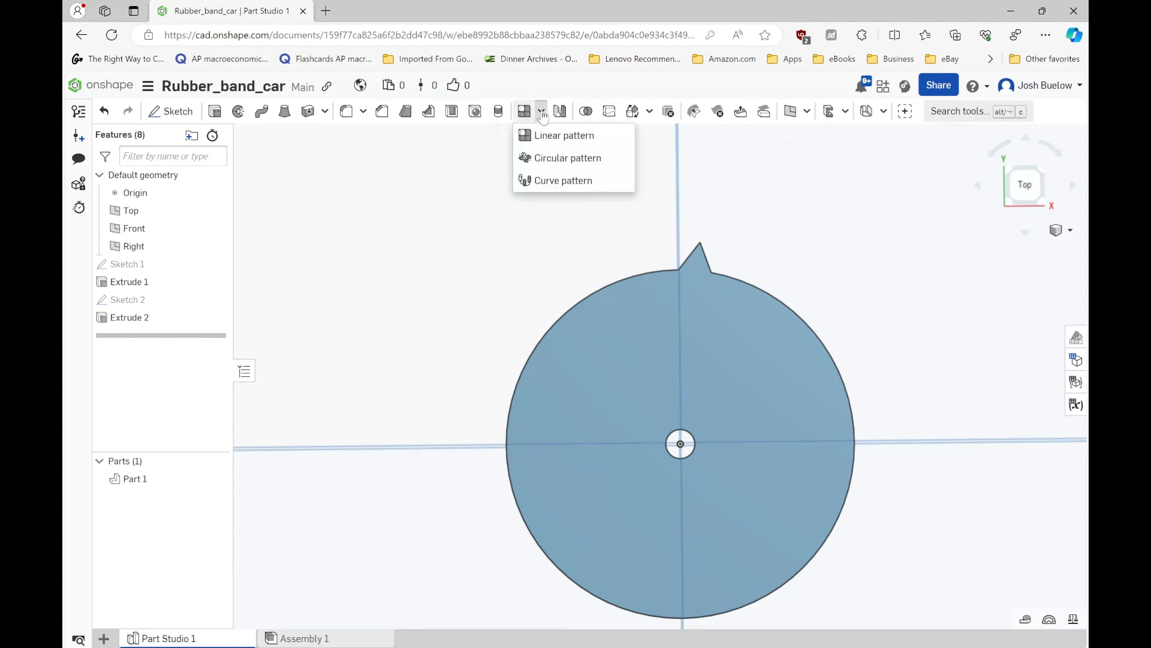
pyautogui.click(546, 158)
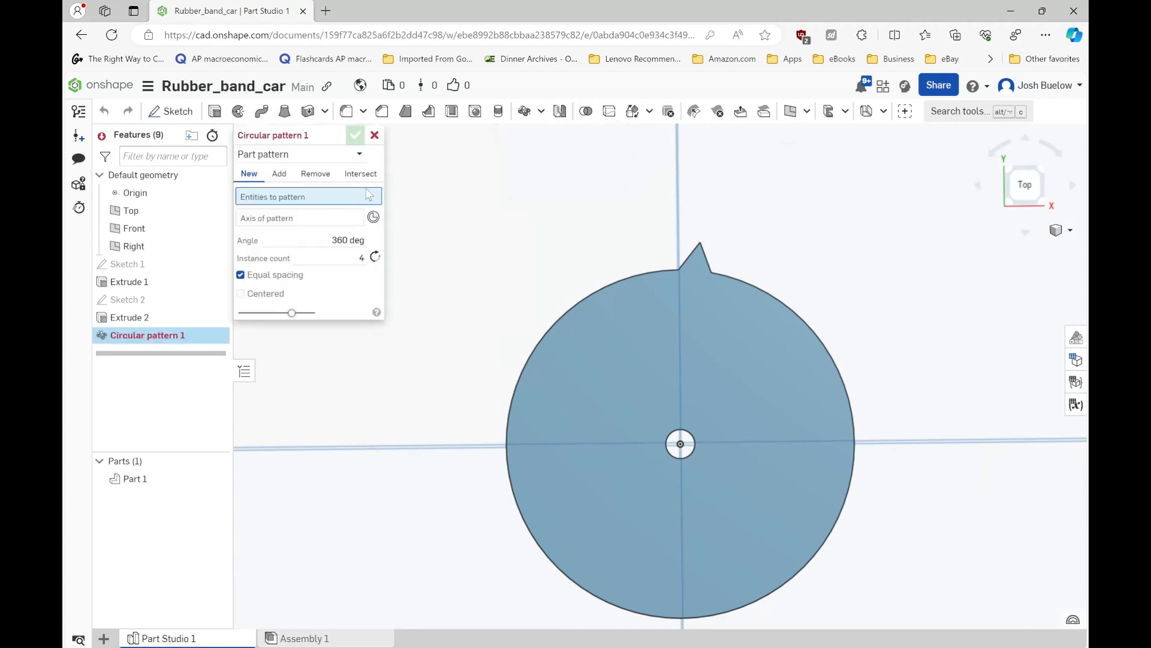
pyautogui.click(276, 156)
pyautogui.click(272, 191)
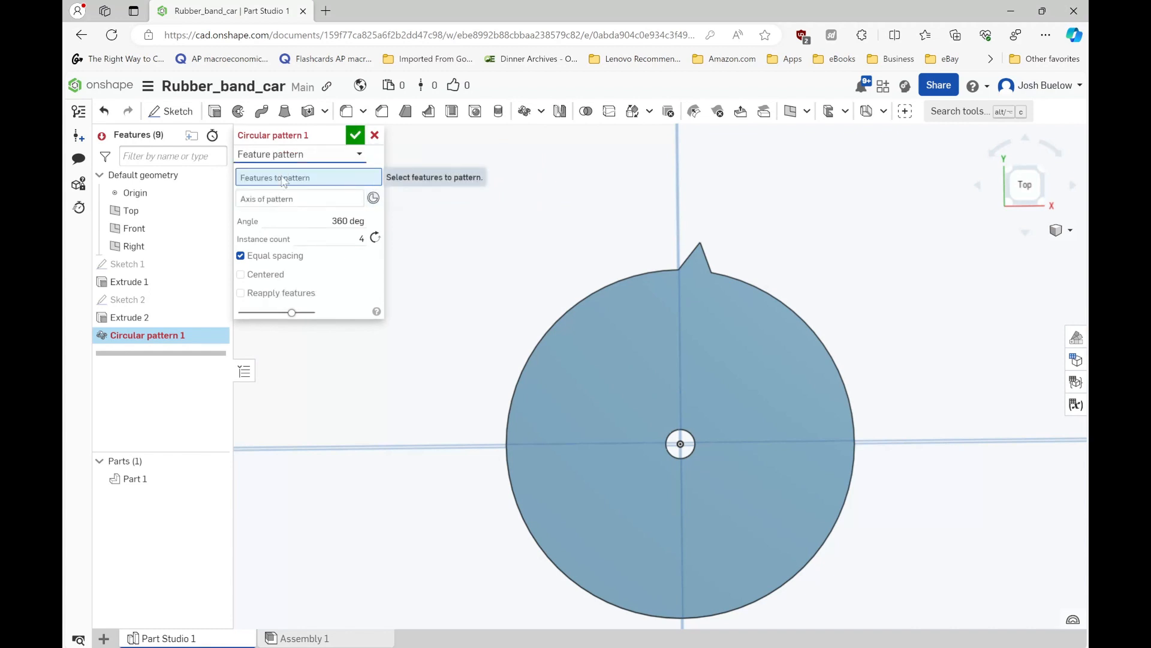
pyautogui.click(129, 318)
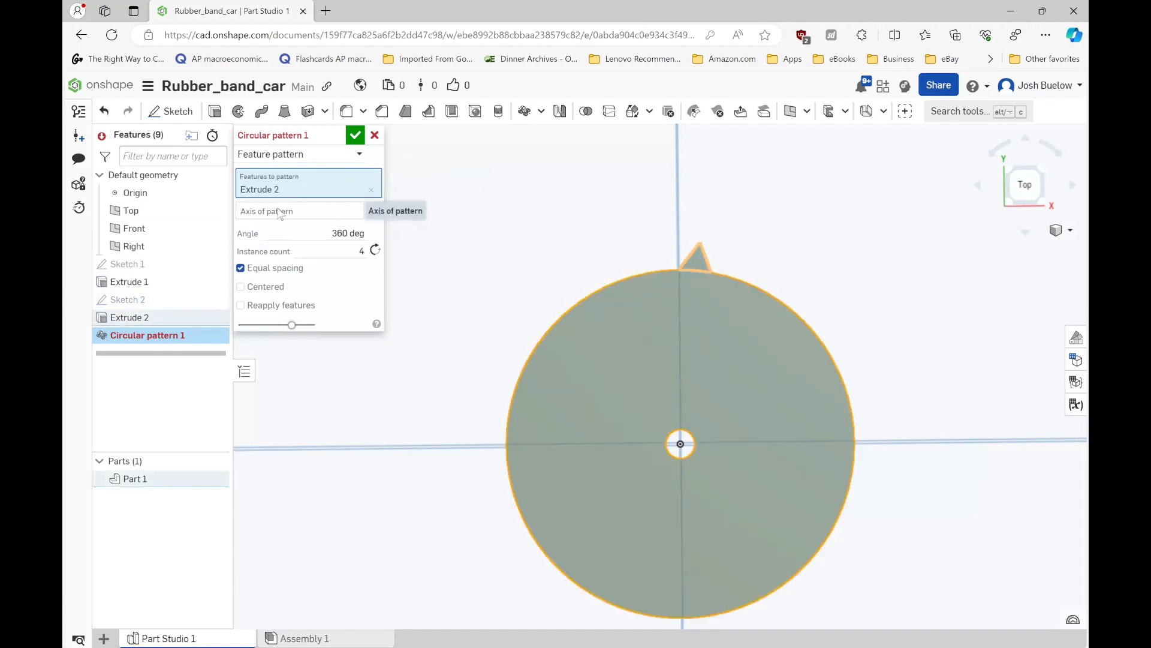
pyautogui.moveTo(619, 458); pyautogui.dragTo(619, 414, button='right')
pyautogui.click(673, 436)
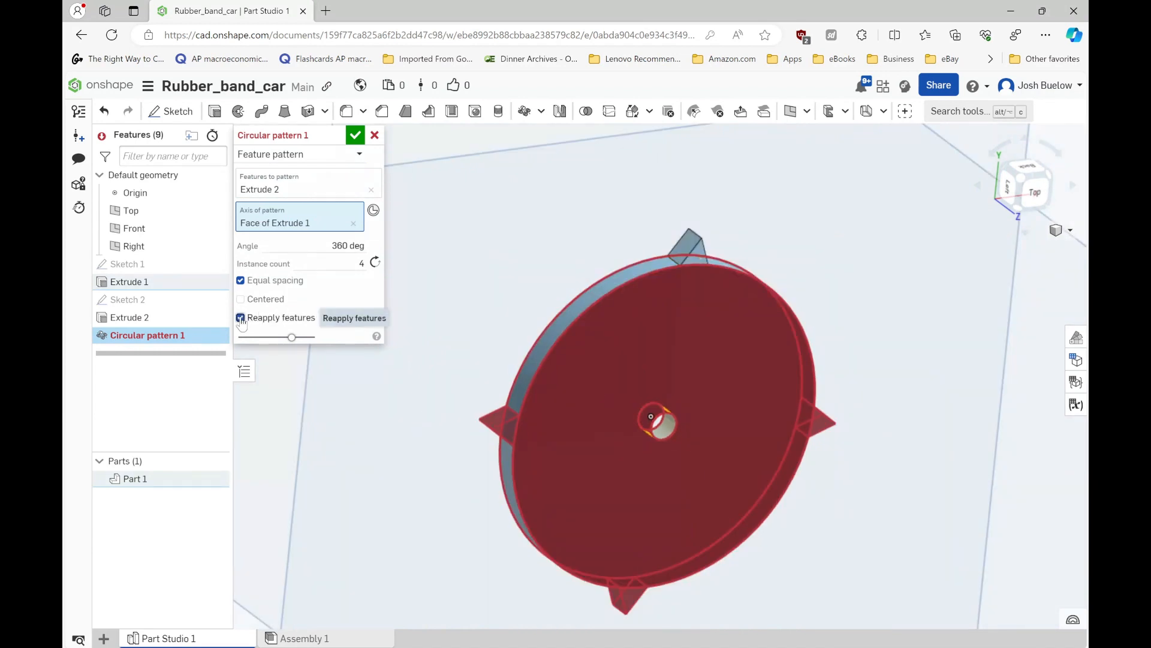
pyautogui.scroll(-3, 574, 355)
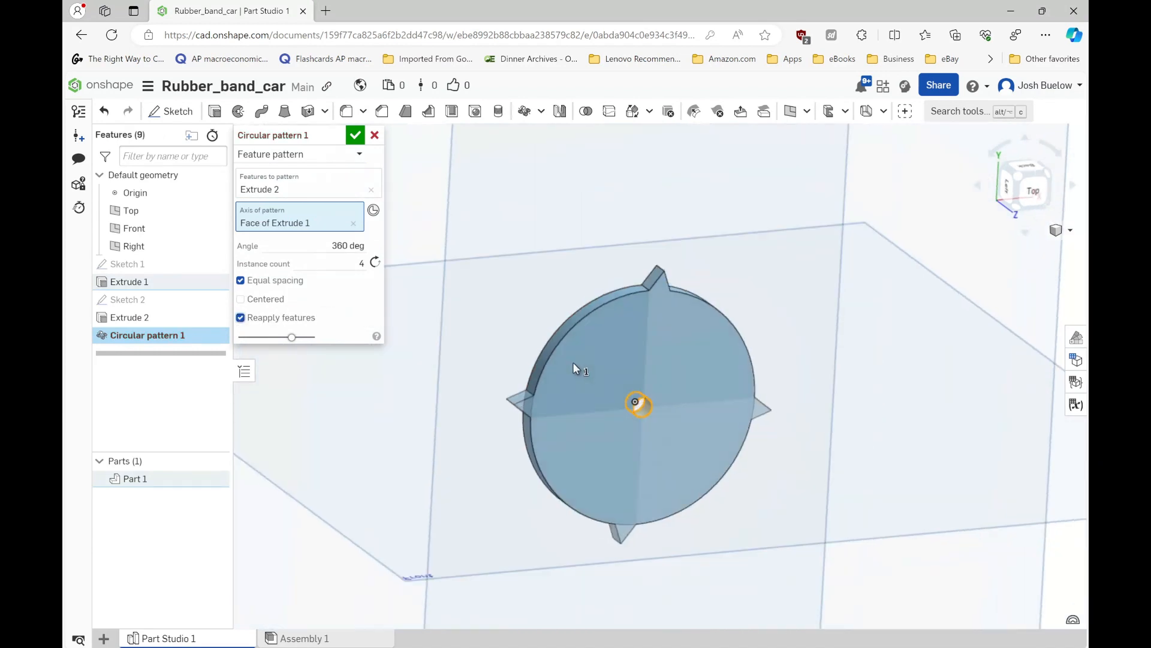
pyautogui.moveTo(574, 362); pyautogui.dragTo(553, 345, button='right')
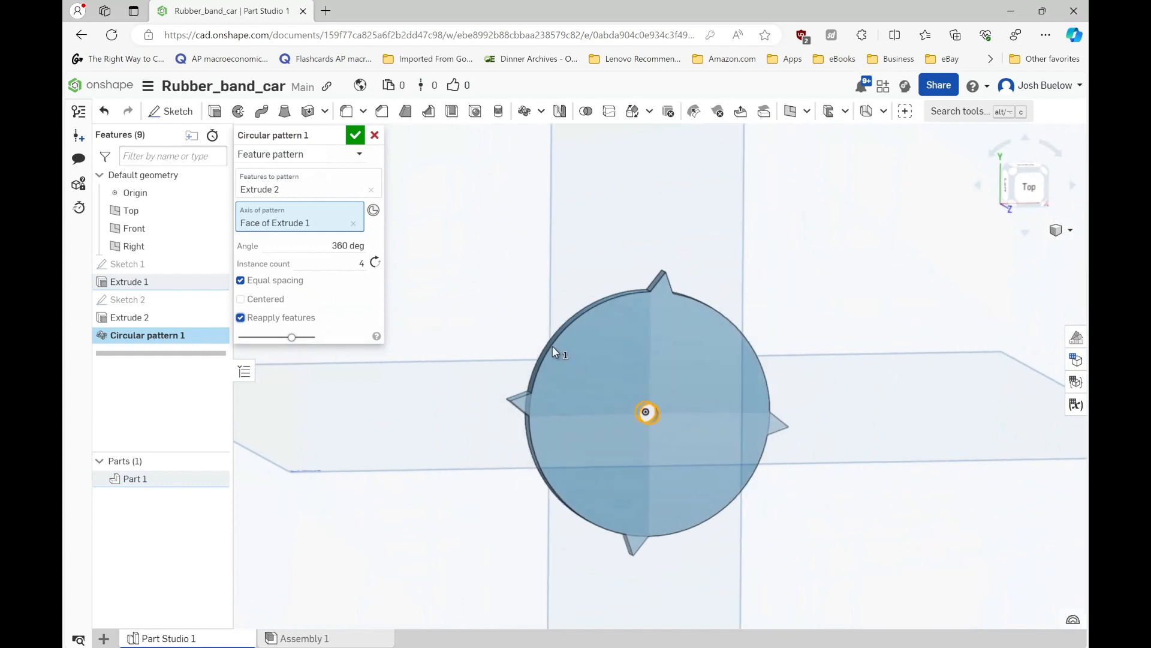
# - Try an instance count of 20 for the circular tooth pattern
pyautogui.click(357, 264)
pyautogui.write('20')
pyautogui.press('Return')
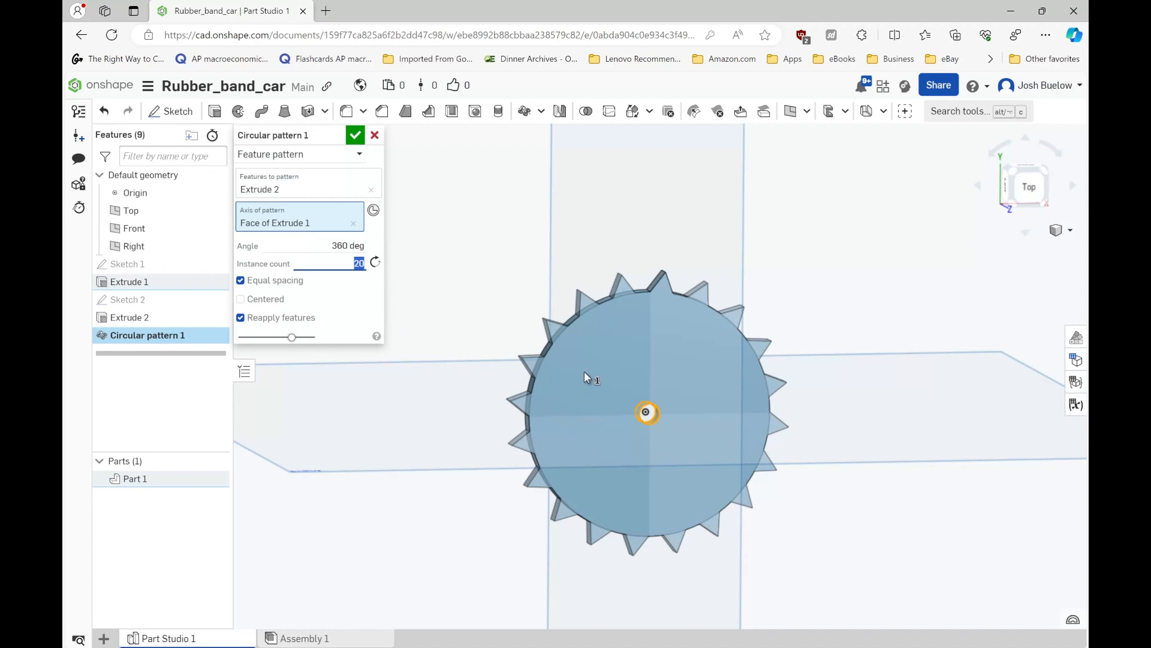
# - Set the tooth pattern's instance count to 10 and accept the pattern
pyautogui.write('10')
pyautogui.press('Return')
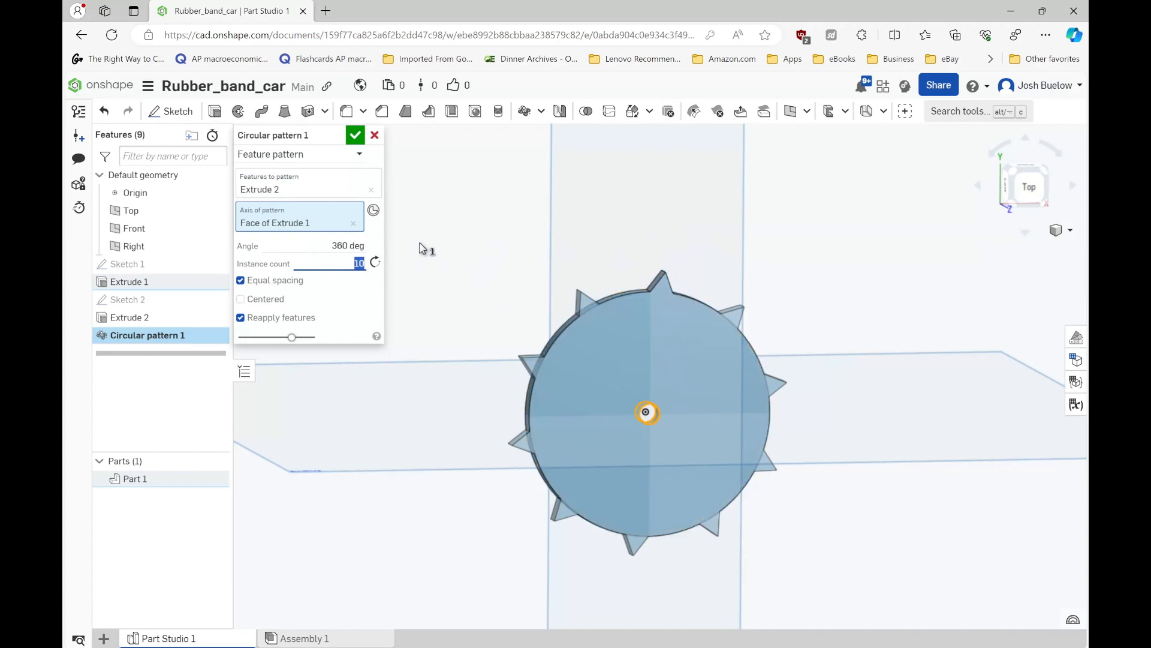
pyautogui.click(355, 137)
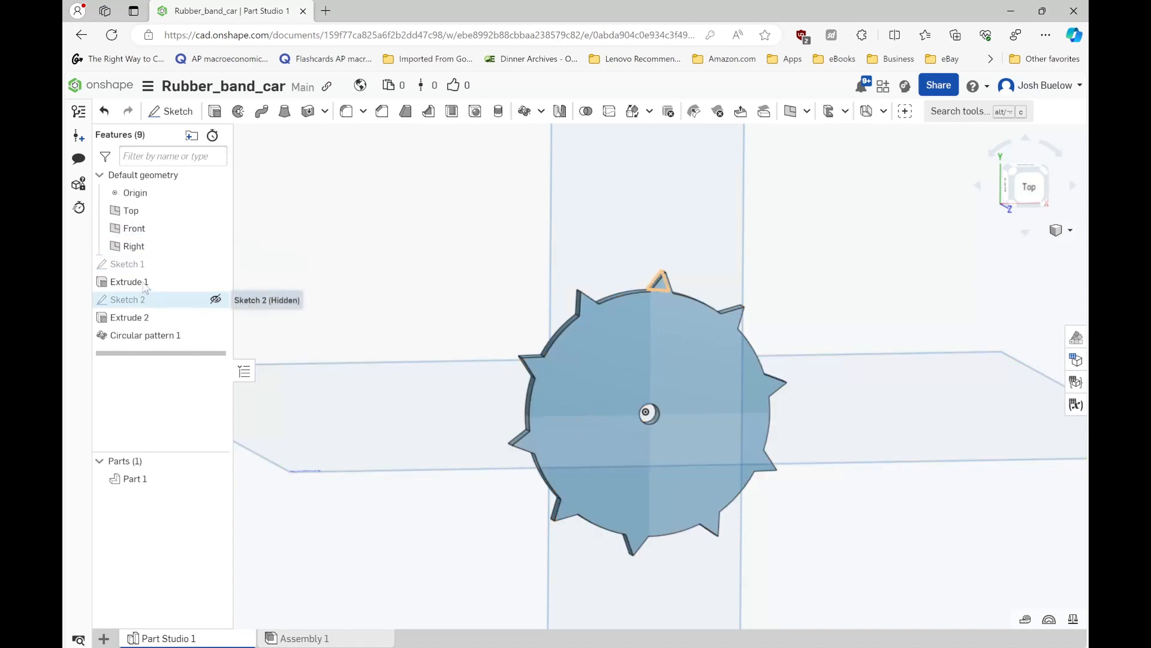
# - Start a sketch on the toothed wheel's flat face and view it straight on
pyautogui.click(606, 367)
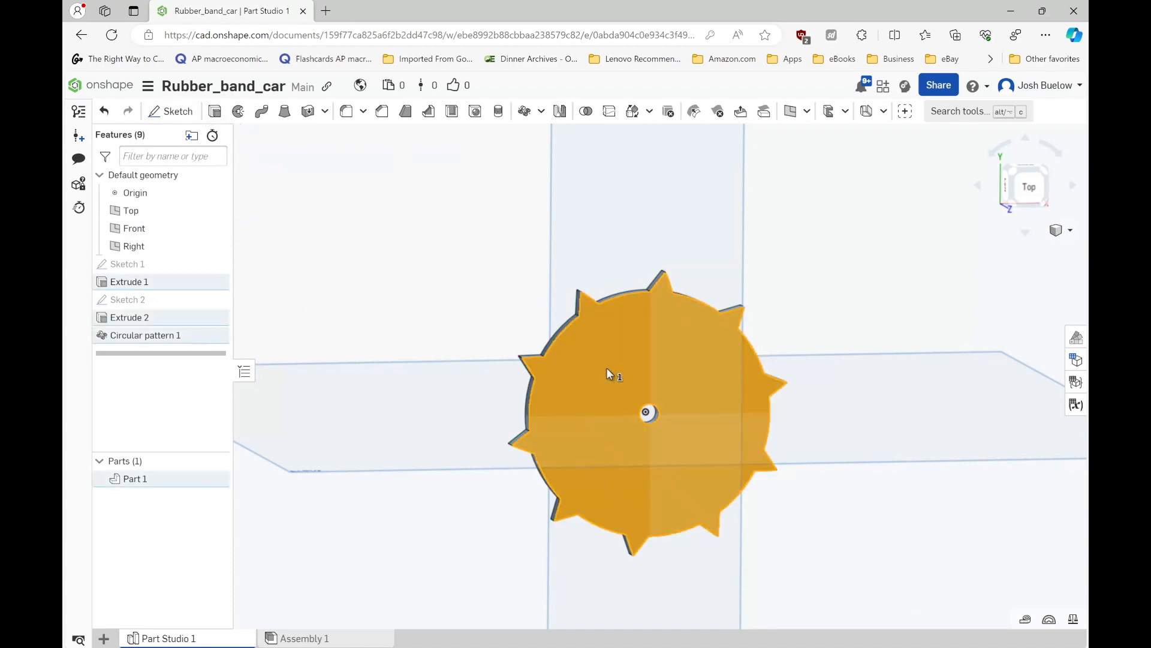
pyautogui.click(170, 111)
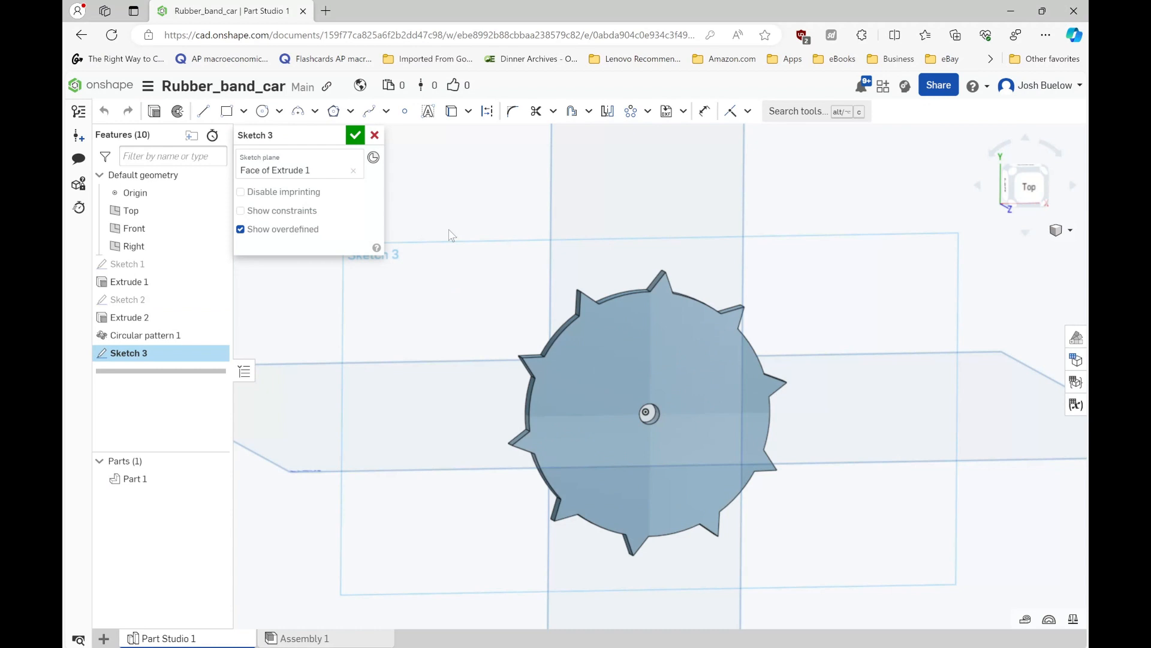
pyautogui.press('n')
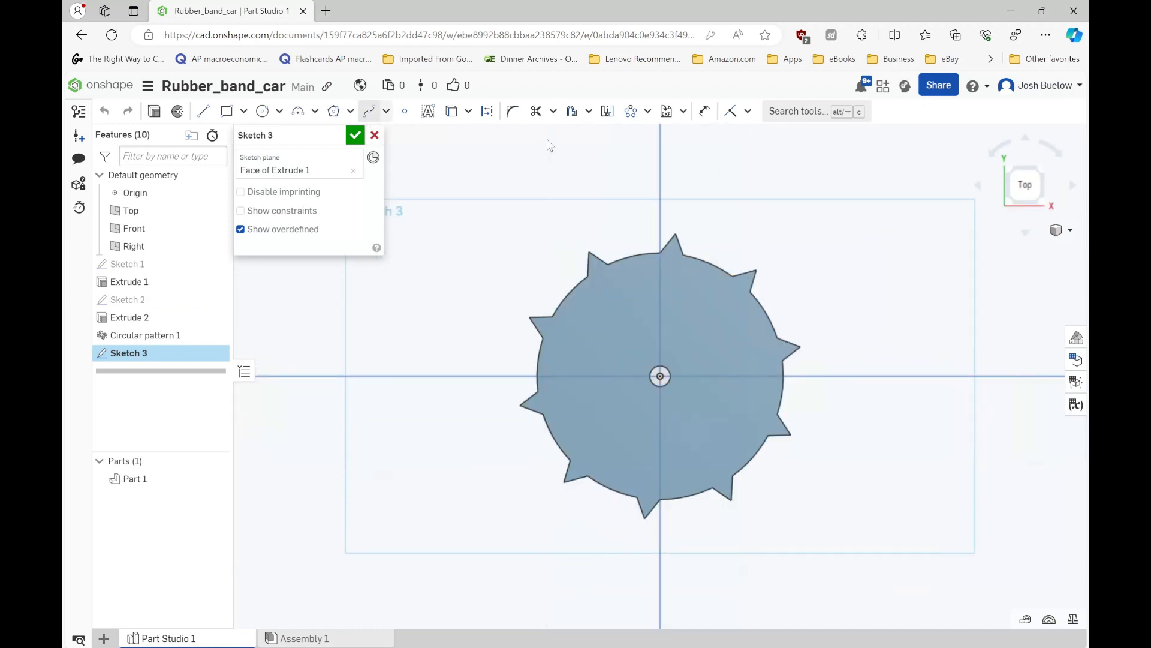
# - Draw three circles around the axle hole on the wheel face, the one below the hole about 8.85 mm in diameter
pyautogui.click(226, 111)
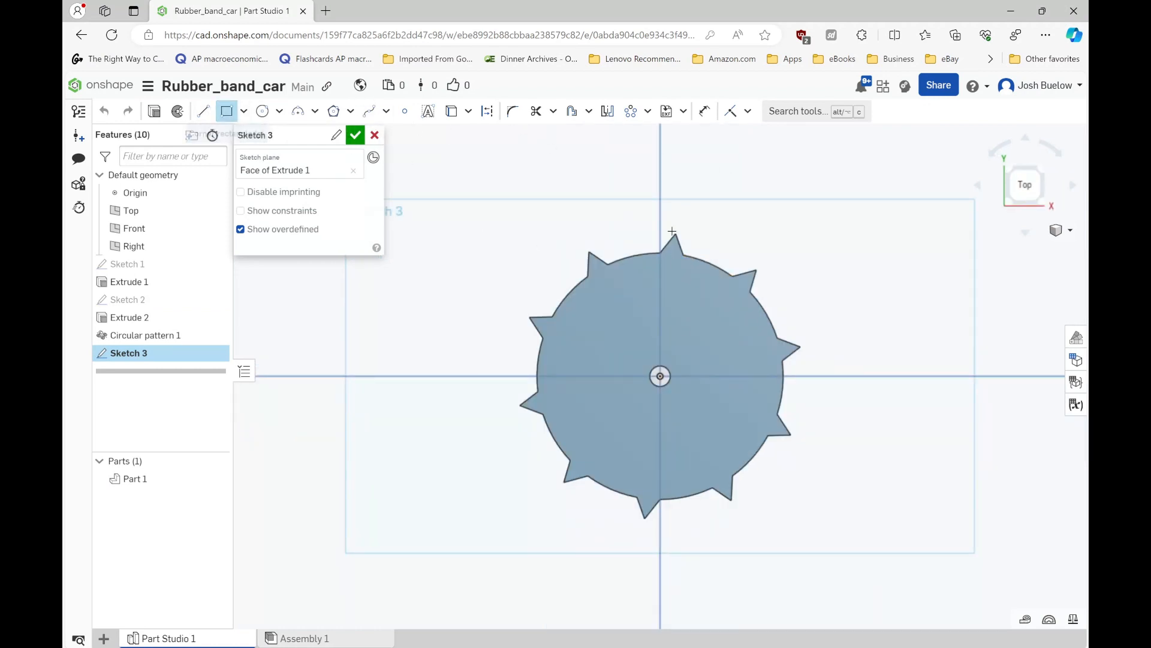
pyautogui.press('c')
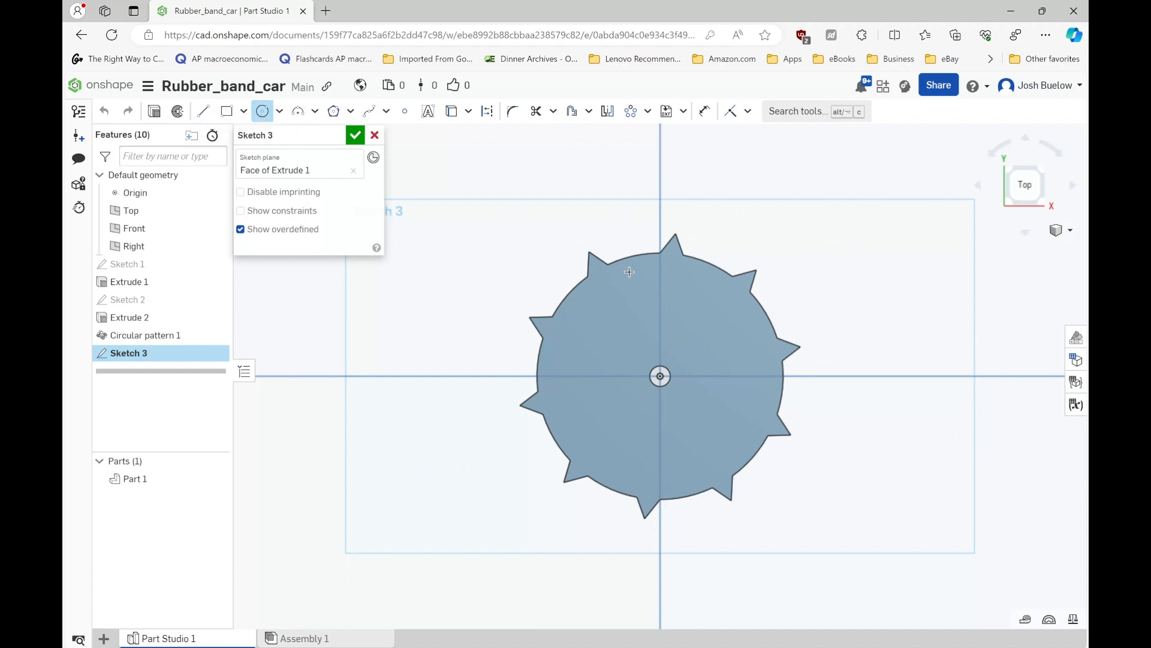
pyautogui.click(648, 304)
pyautogui.click(670, 317)
pyautogui.click(739, 361)
pyautogui.click(759, 383)
pyautogui.click(677, 434)
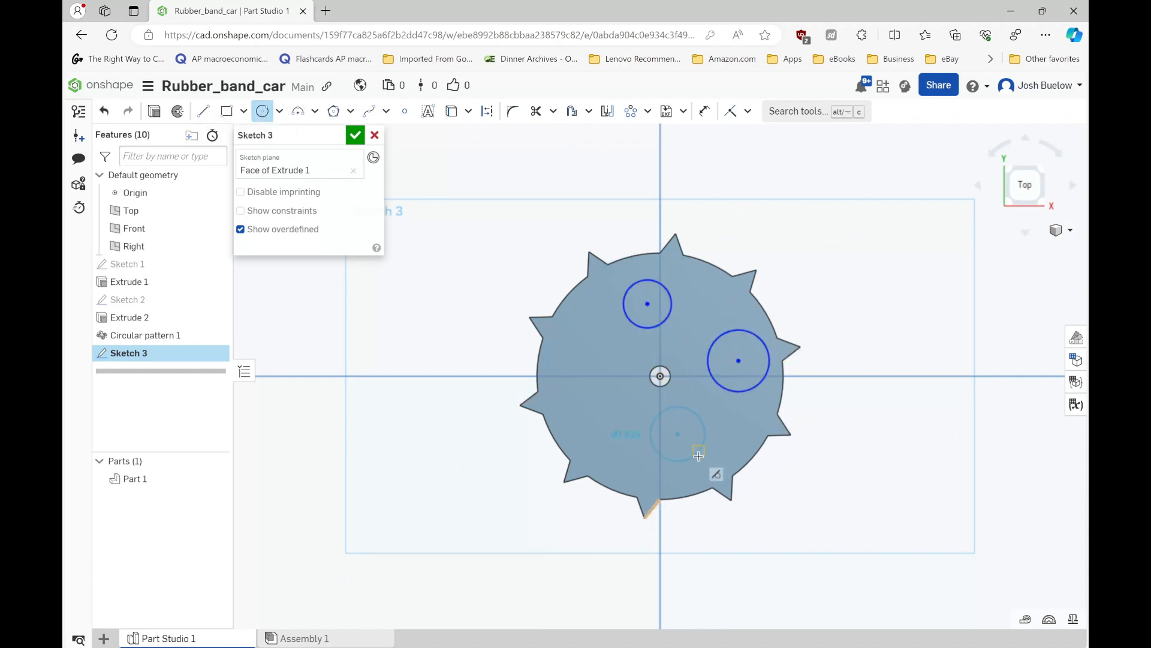
pyautogui.click(698, 456)
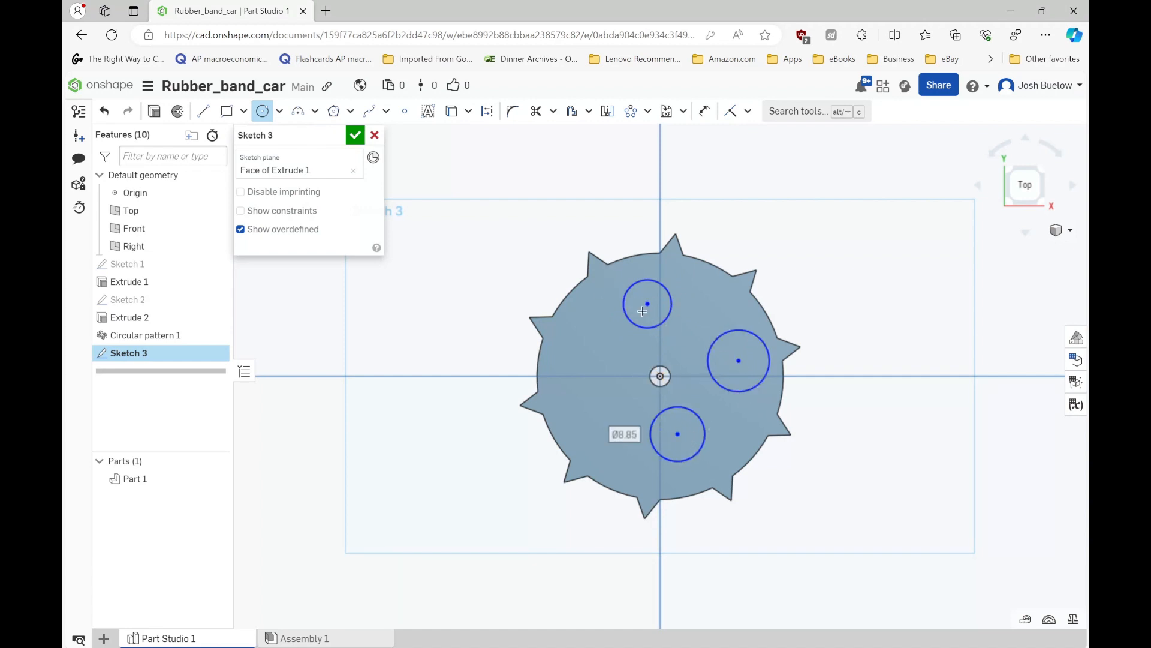
pyautogui.press('Escape')
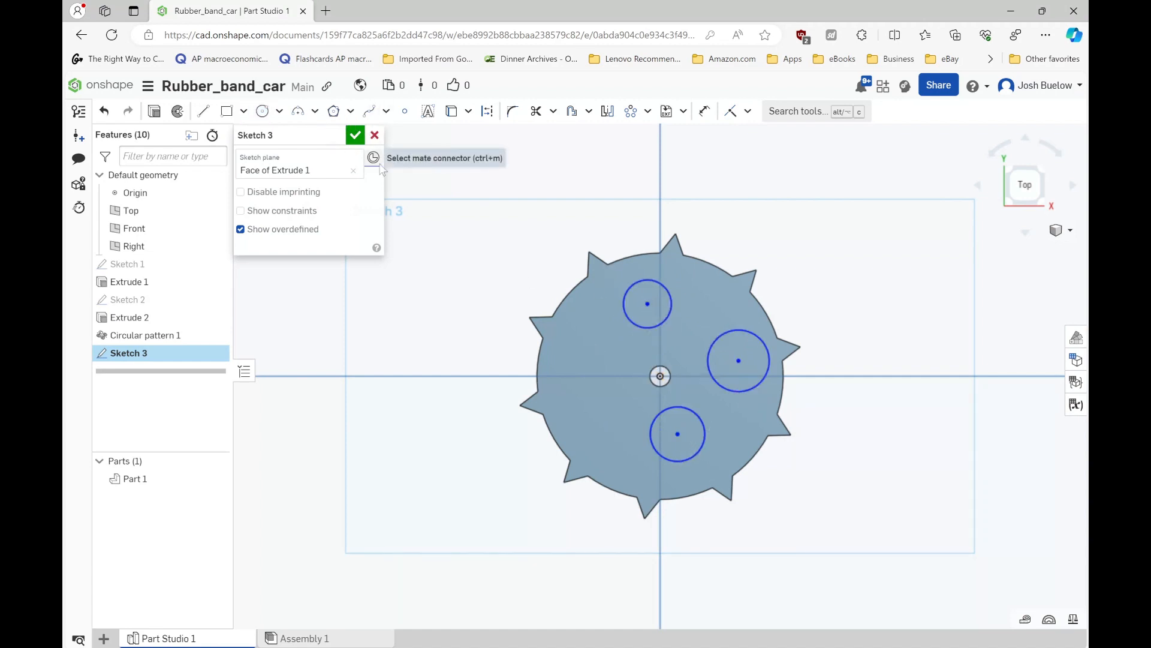
# - Undo the three circles drawn on the wheel face
pyautogui.hotkey('ctrl', 'z')
pyautogui.hotkey('ctrl', 'z')
pyautogui.hotkey('ctrl', 'z')
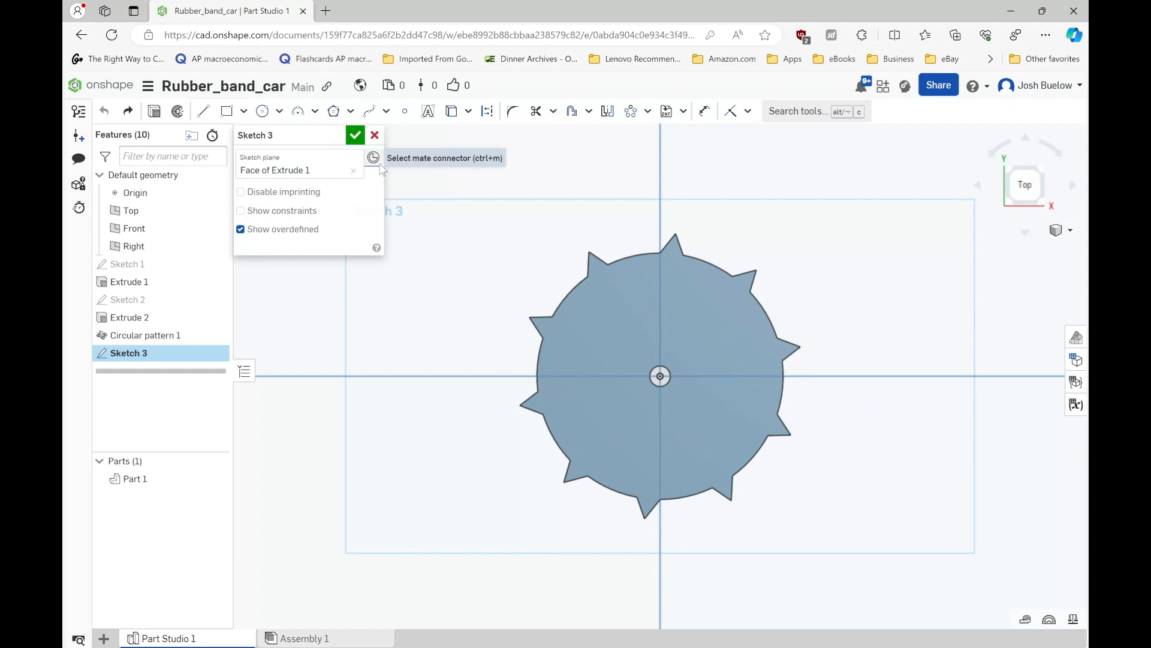
# - Draw four corner rectangles around the axle hole on the wheel face, above, below and on both sides, and accept the sketch
pyautogui.click(226, 111)
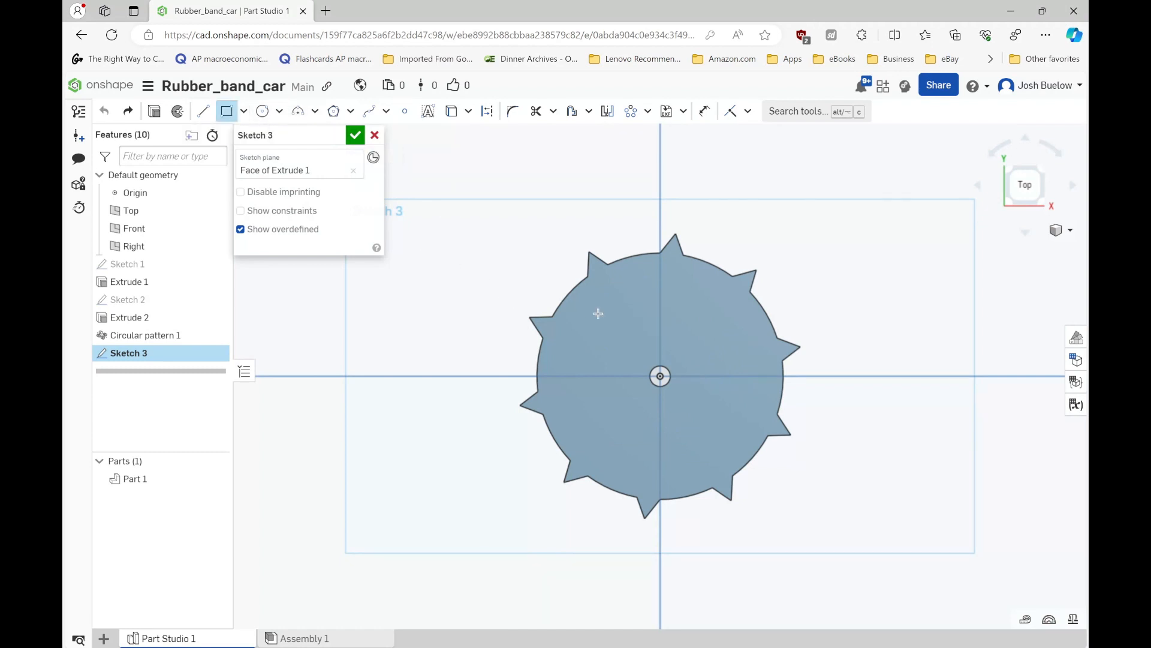
pyautogui.click(636, 343)
pyautogui.click(690, 288)
pyautogui.click(632, 467)
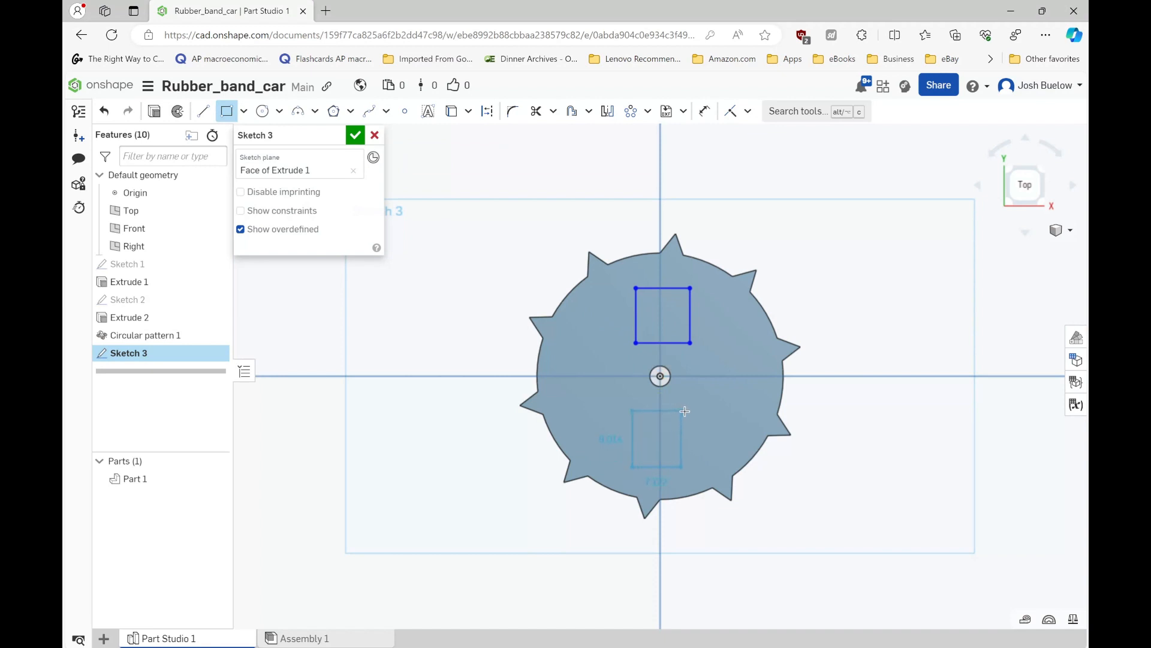
pyautogui.click(692, 409)
pyautogui.click(564, 398)
pyautogui.click(607, 344)
pyautogui.click(717, 398)
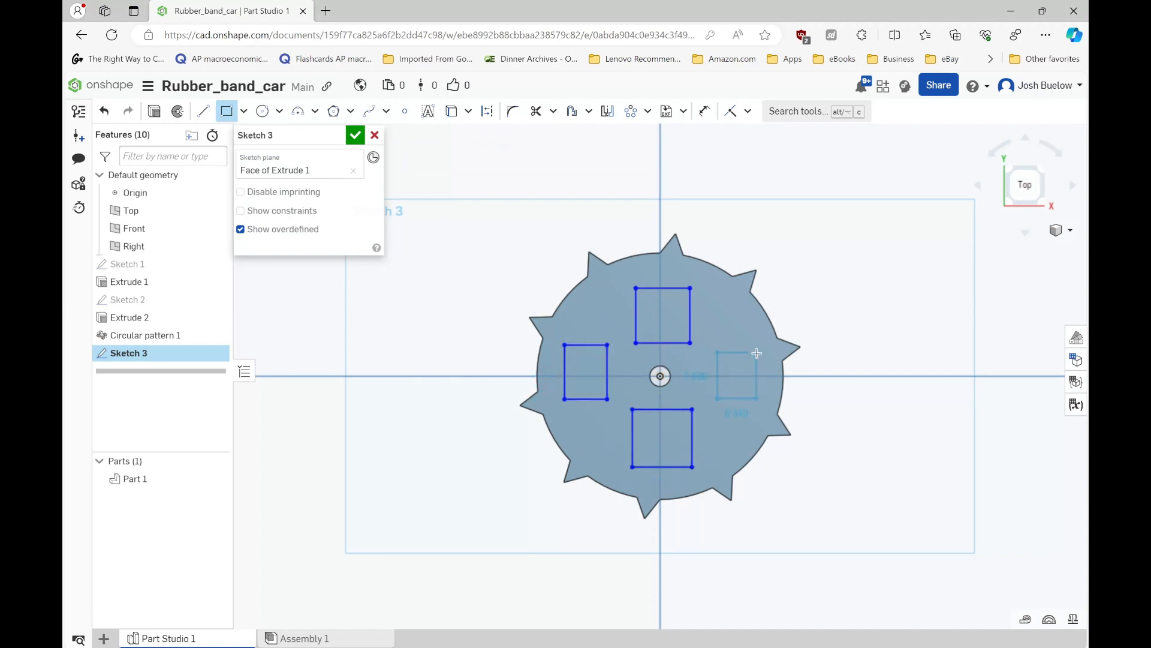
pyautogui.click(757, 352)
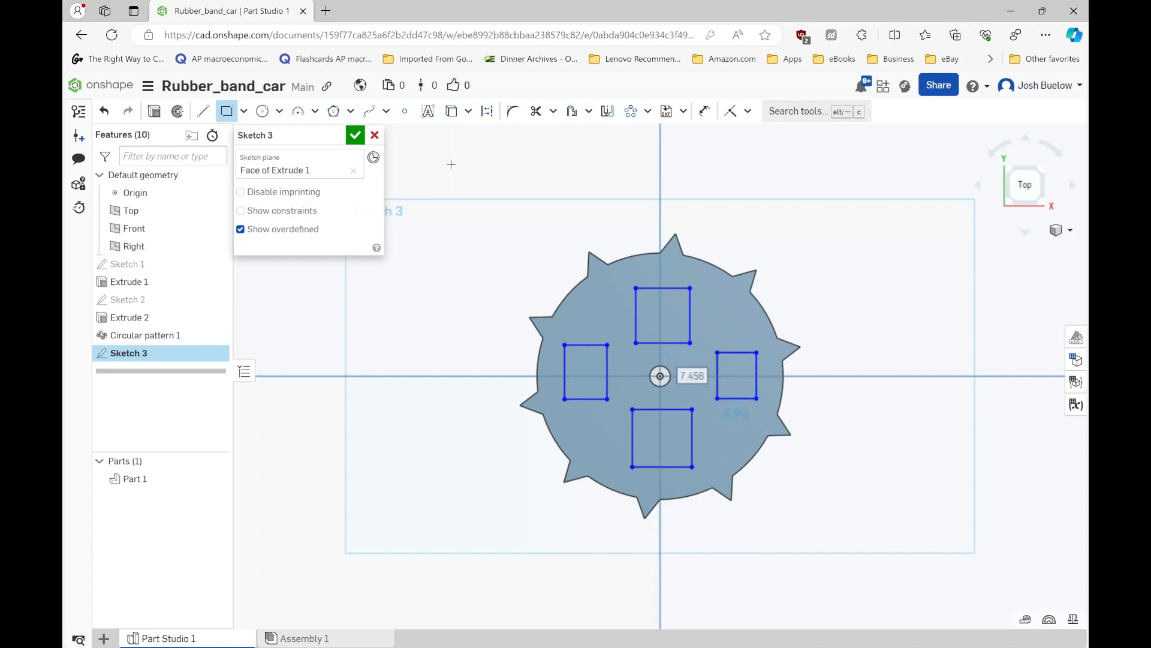
pyautogui.click(355, 136)
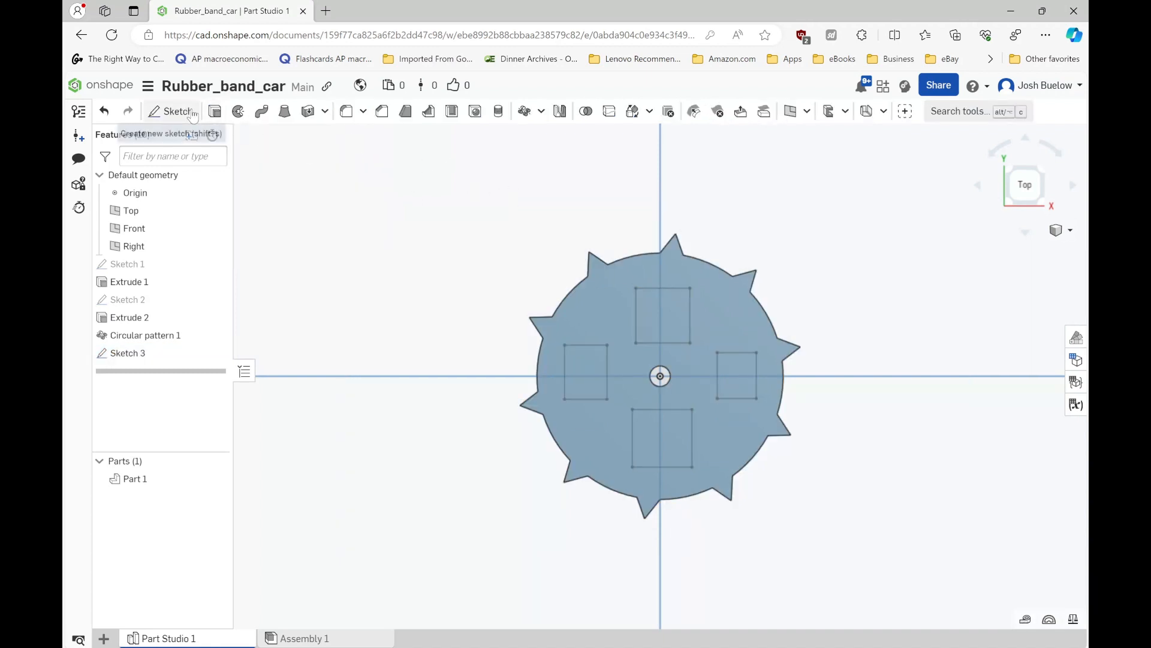
# - Extrude the four sketched rectangles as a 25 mm blind Remove to cut openings through the wheel
pyautogui.click(214, 110)
pyautogui.click(583, 372)
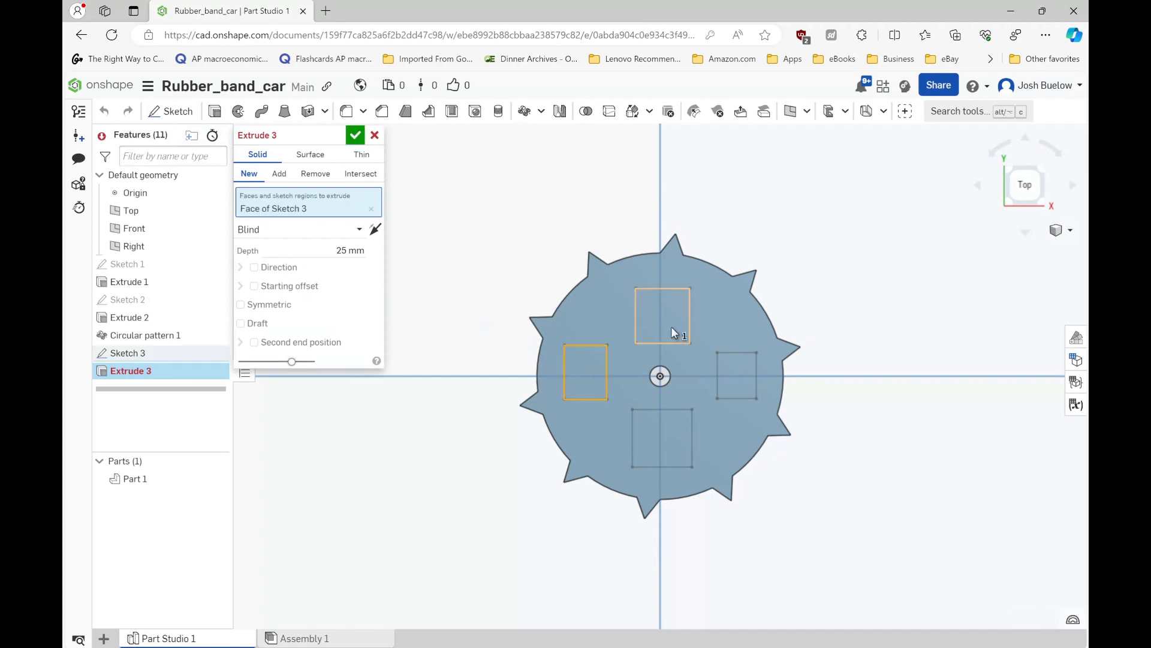
pyautogui.click(656, 309)
pyautogui.click(727, 373)
pyautogui.click(676, 423)
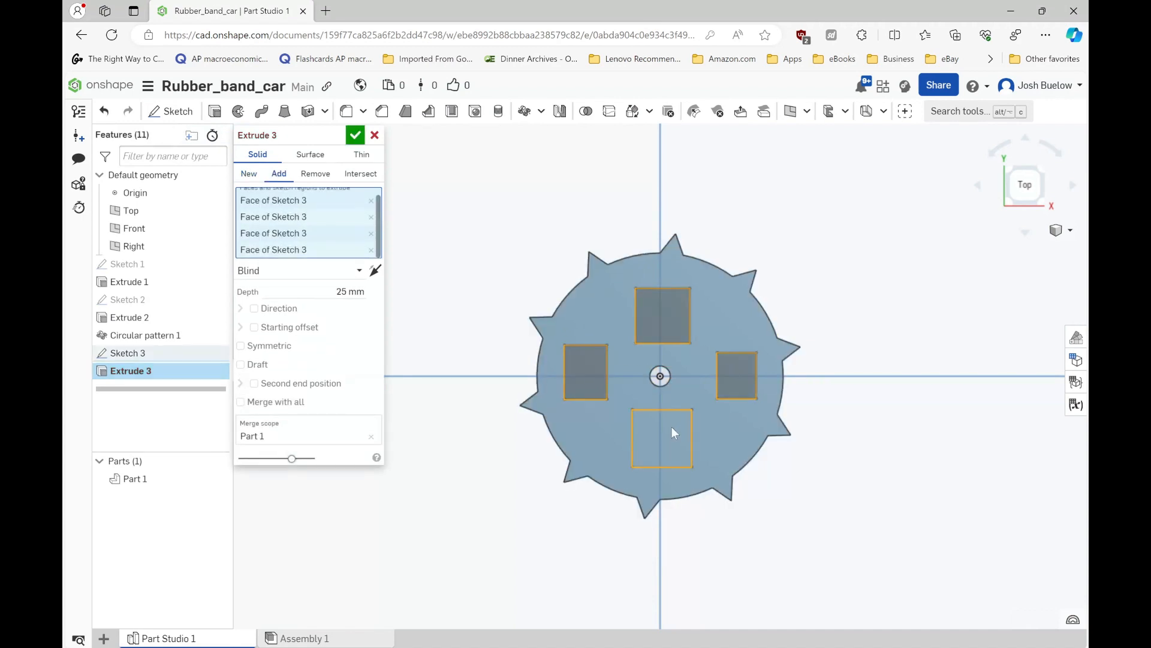
pyautogui.click(315, 174)
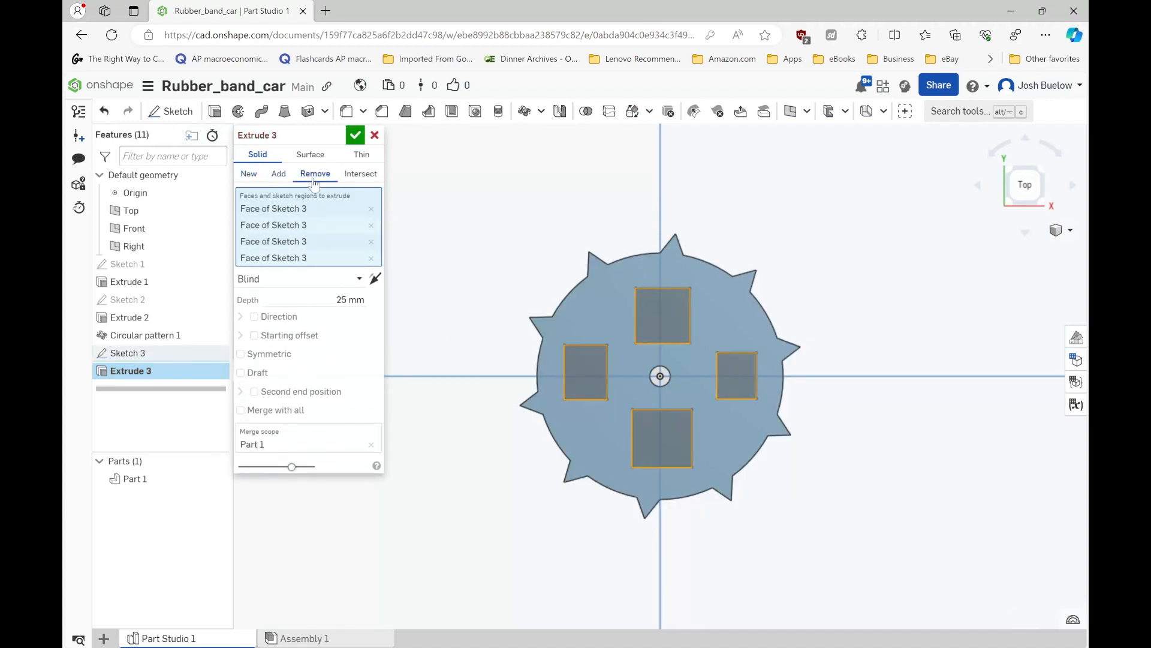
pyautogui.click(355, 135)
pyautogui.moveTo(481, 238); pyautogui.dragTo(492, 321, button='right')
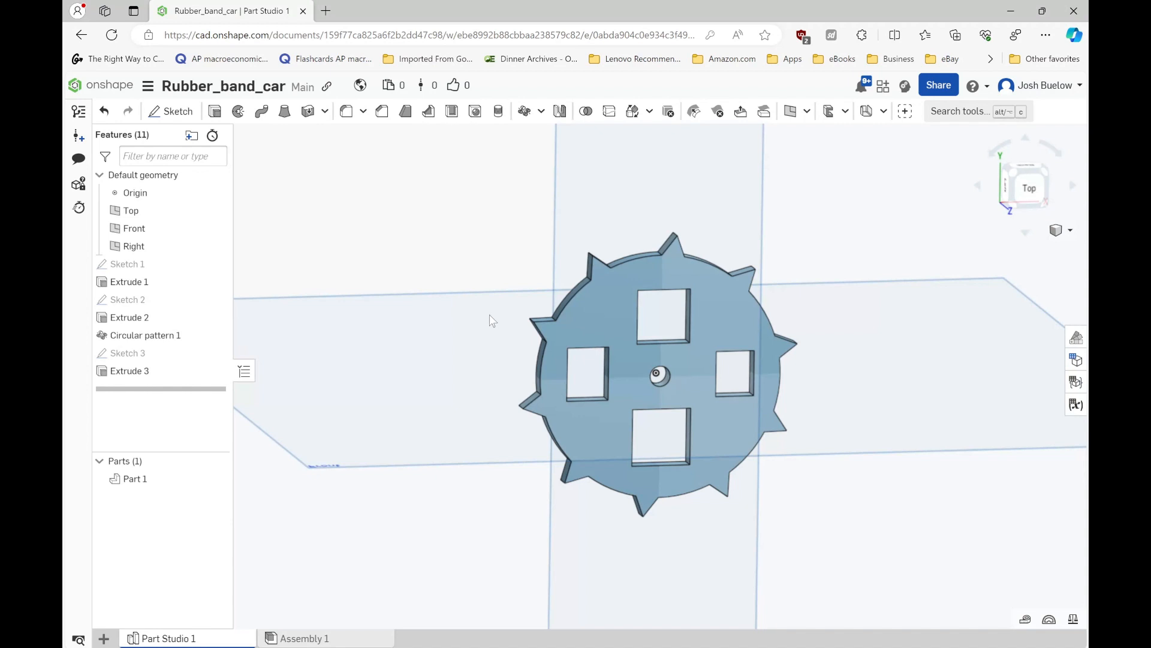
pyautogui.scroll(2, 663, 386)
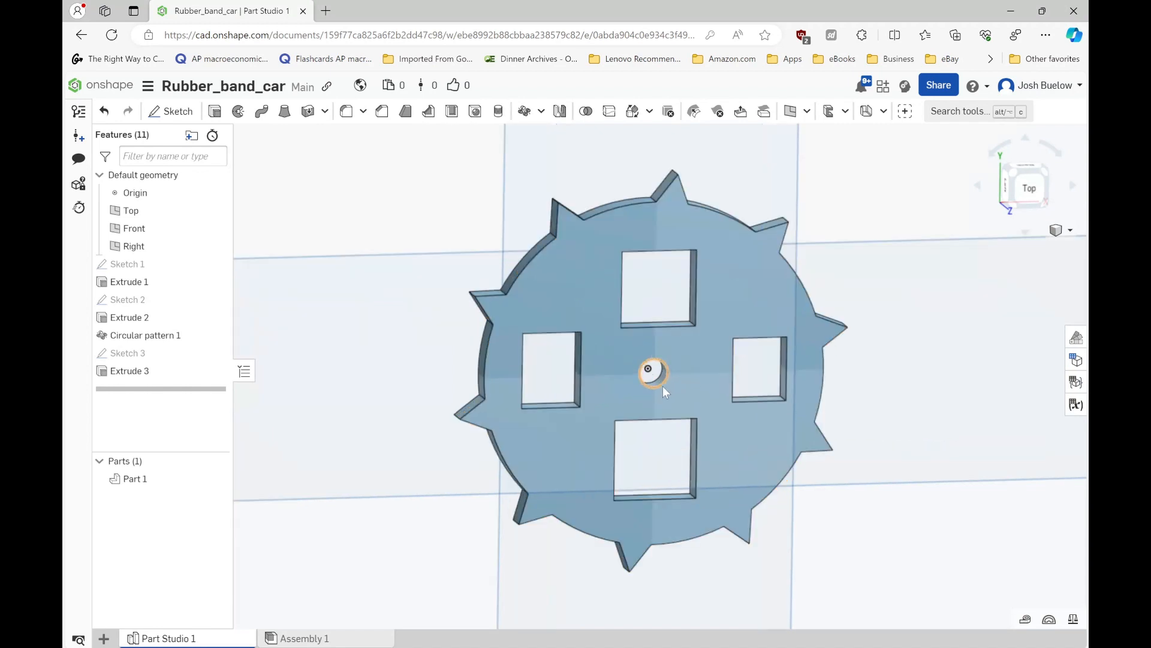
pyautogui.scroll(3, 663, 386)
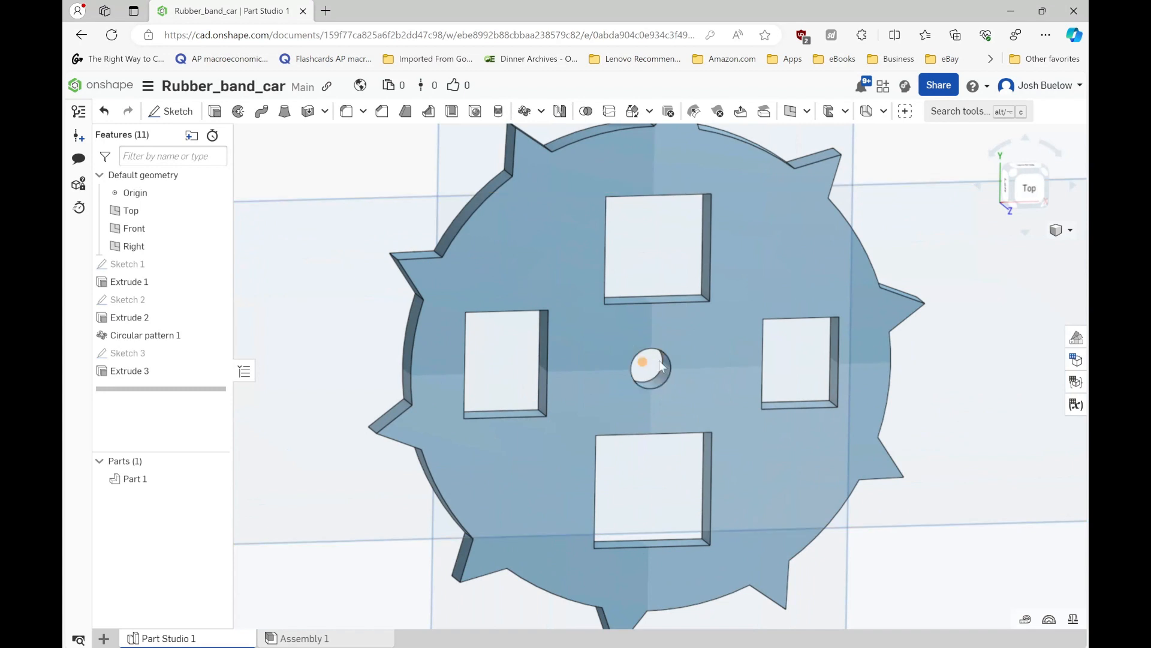
pyautogui.scroll(-3, 660, 365)
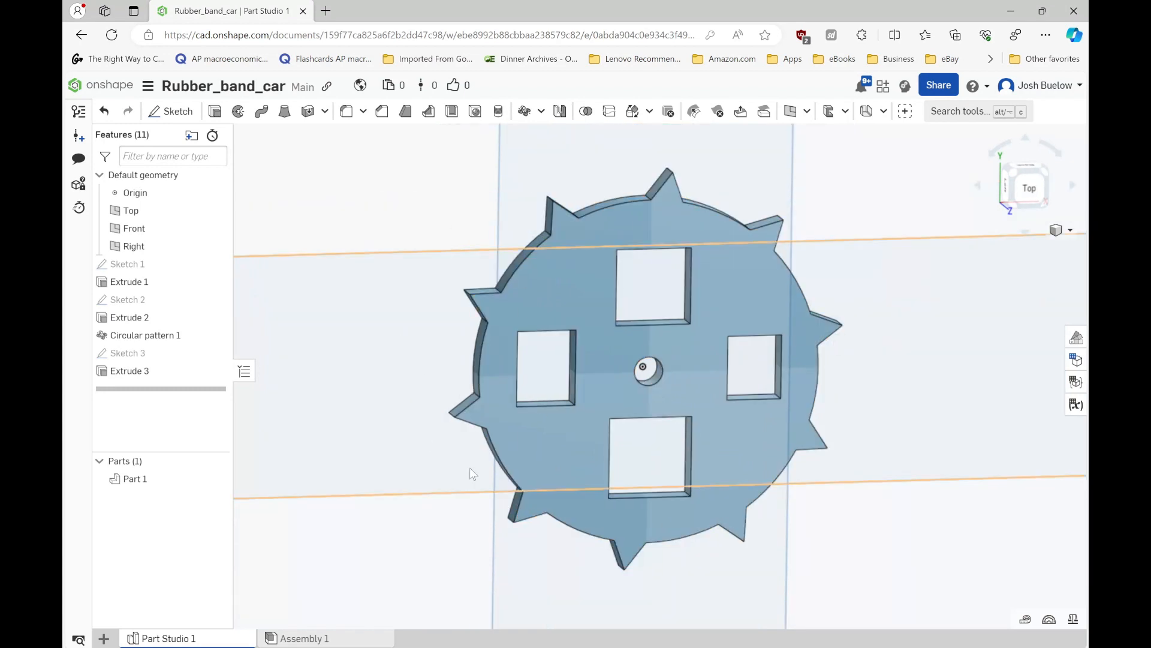
pyautogui.scroll(-2, 470, 473)
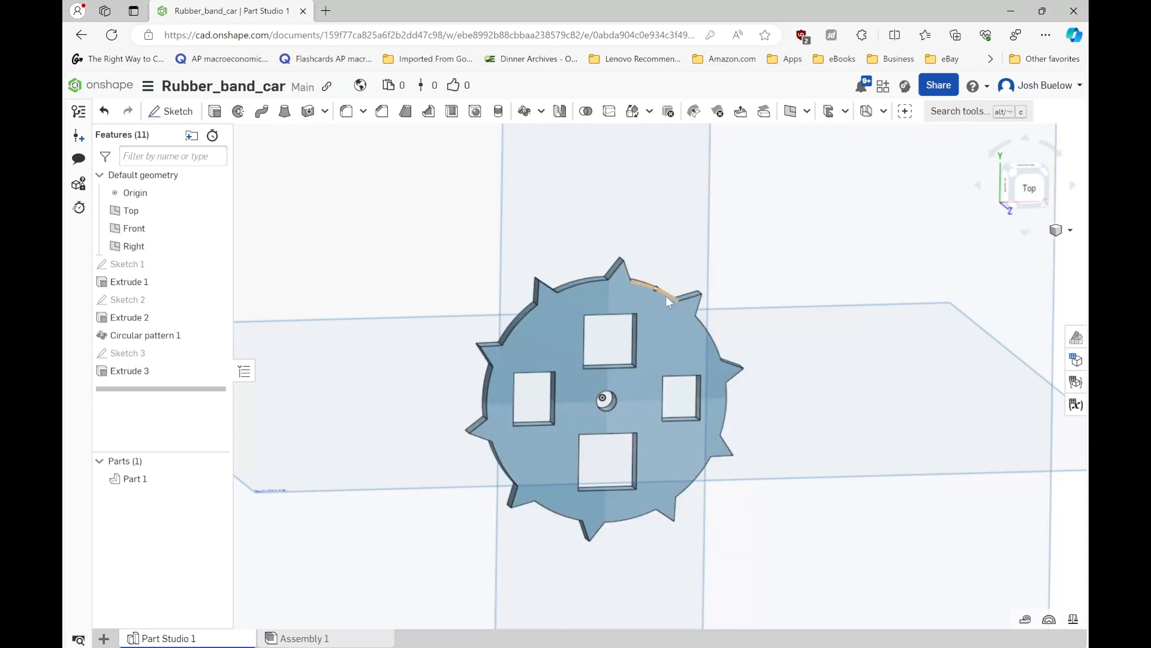
pyautogui.scroll(-3, 589, 382)
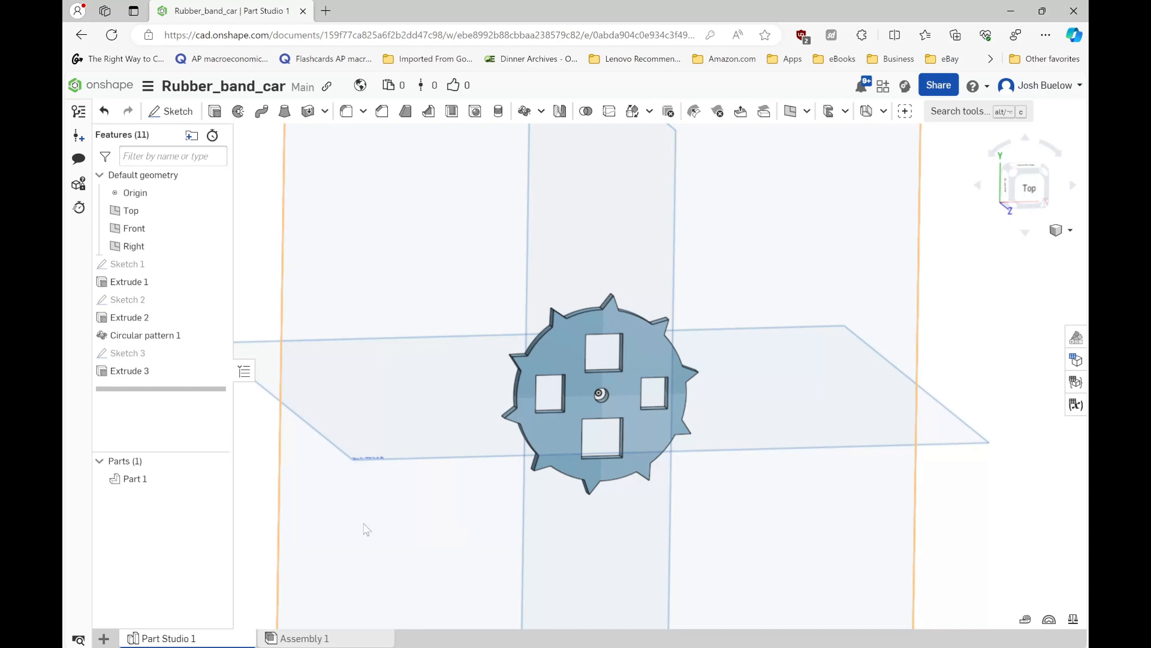
# - Create a second part studio in the document and rename it Car
pyautogui.click(104, 639)
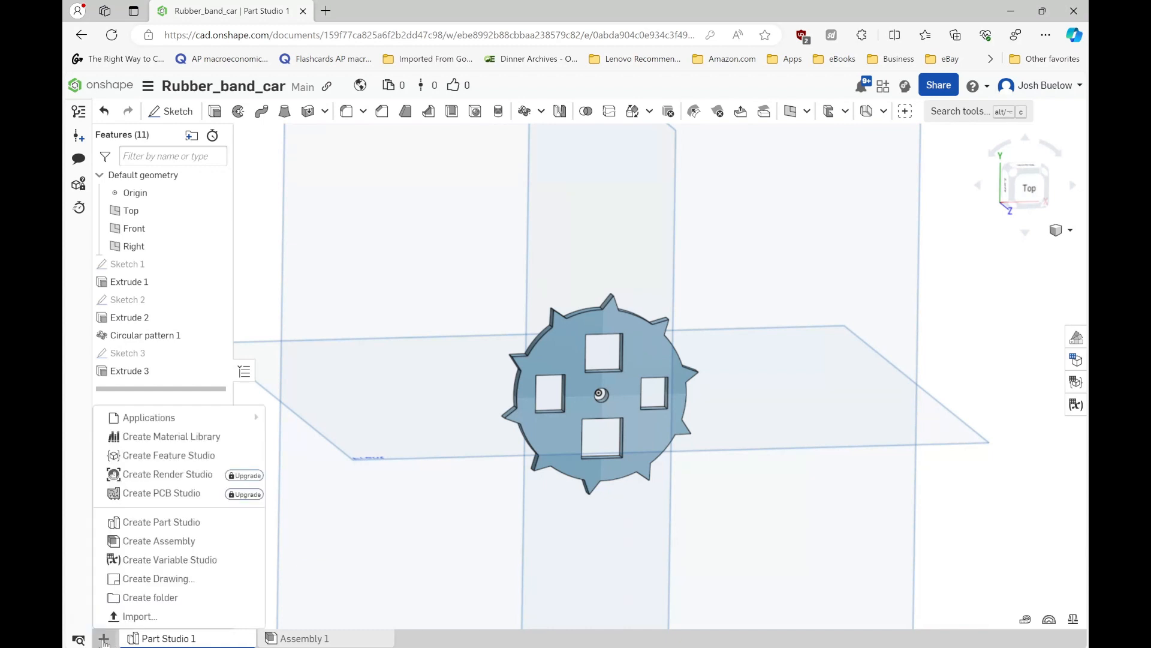
pyautogui.click(143, 528)
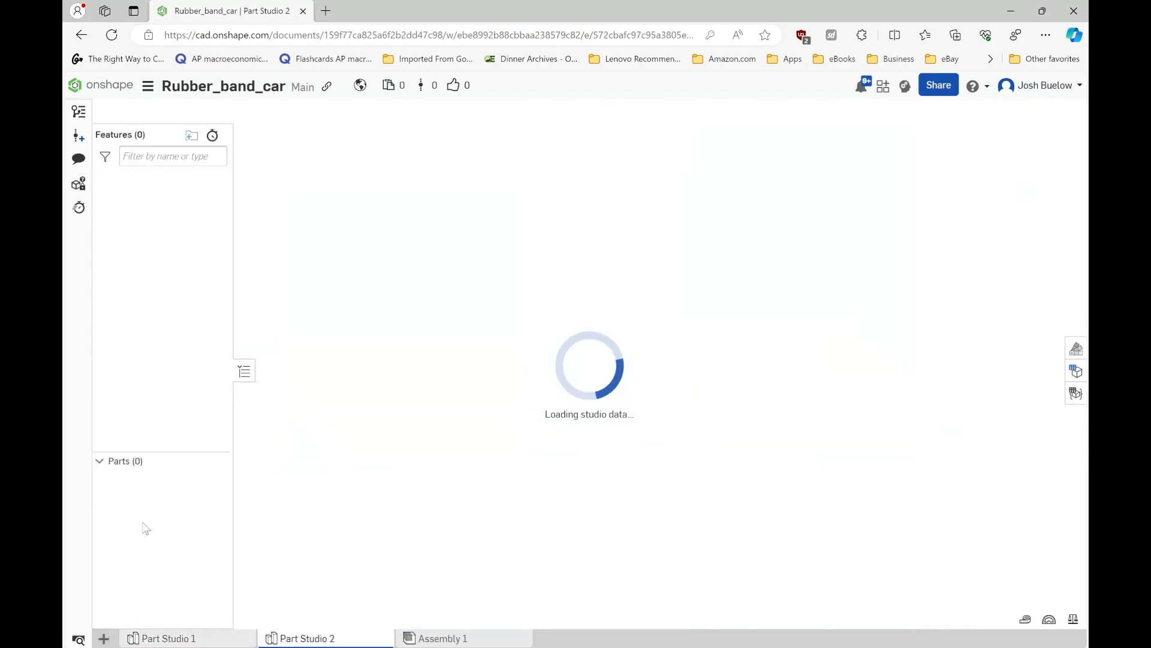
pyautogui.rightClick(308, 640)
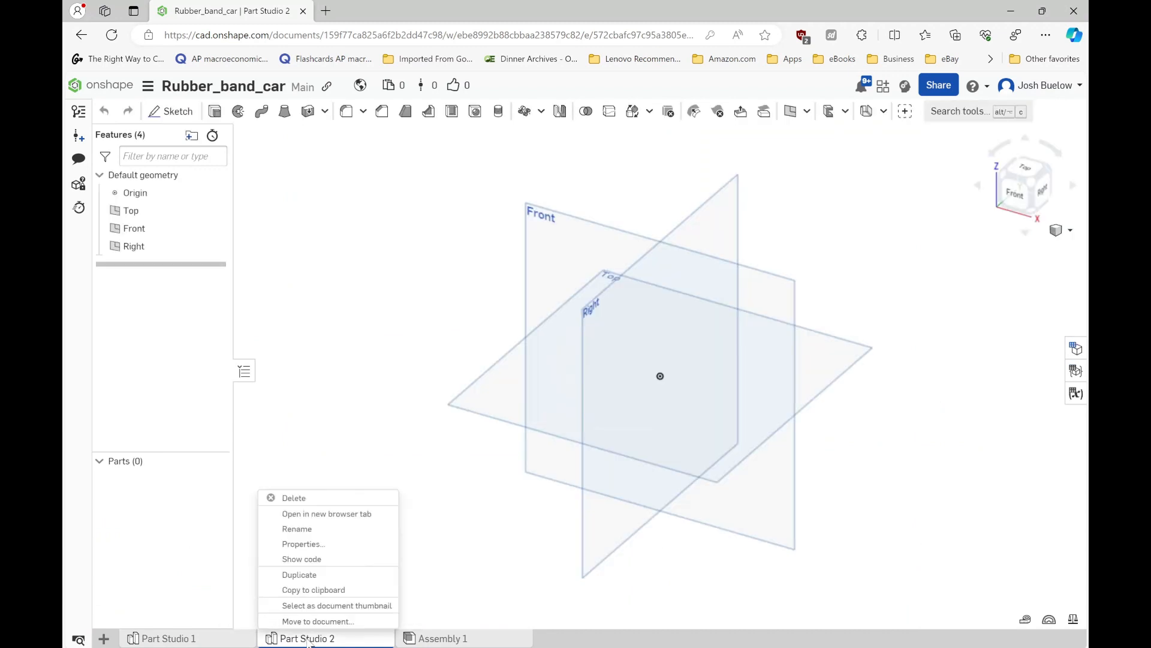
pyautogui.click(300, 536)
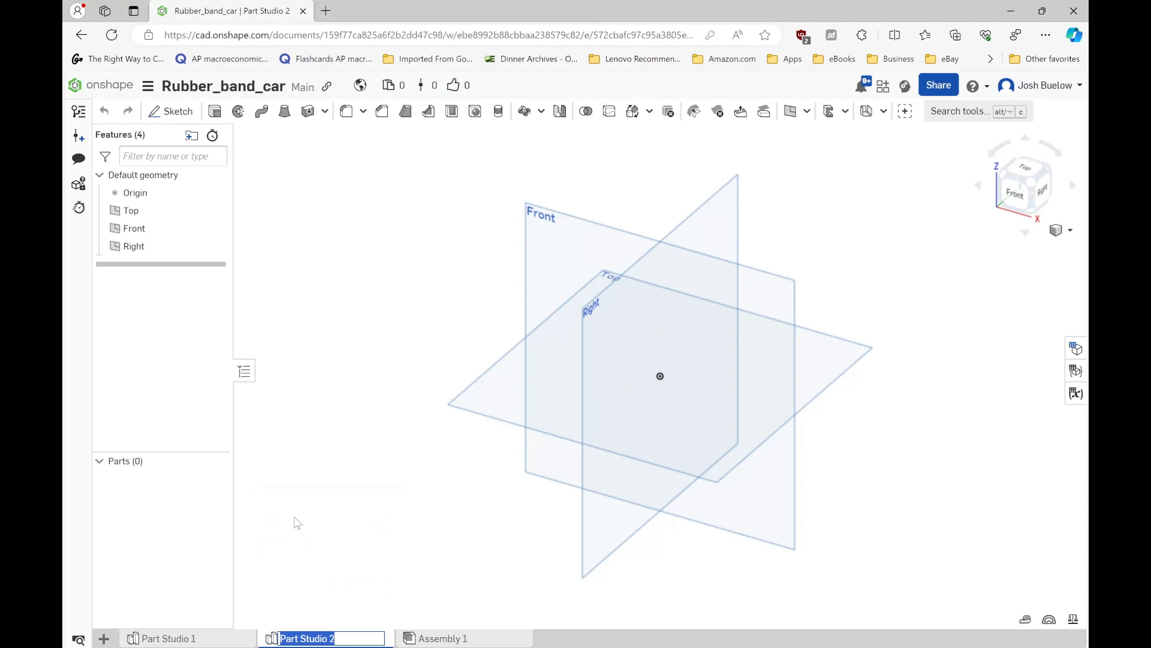
pyautogui.write('Car')
pyautogui.press('Return')
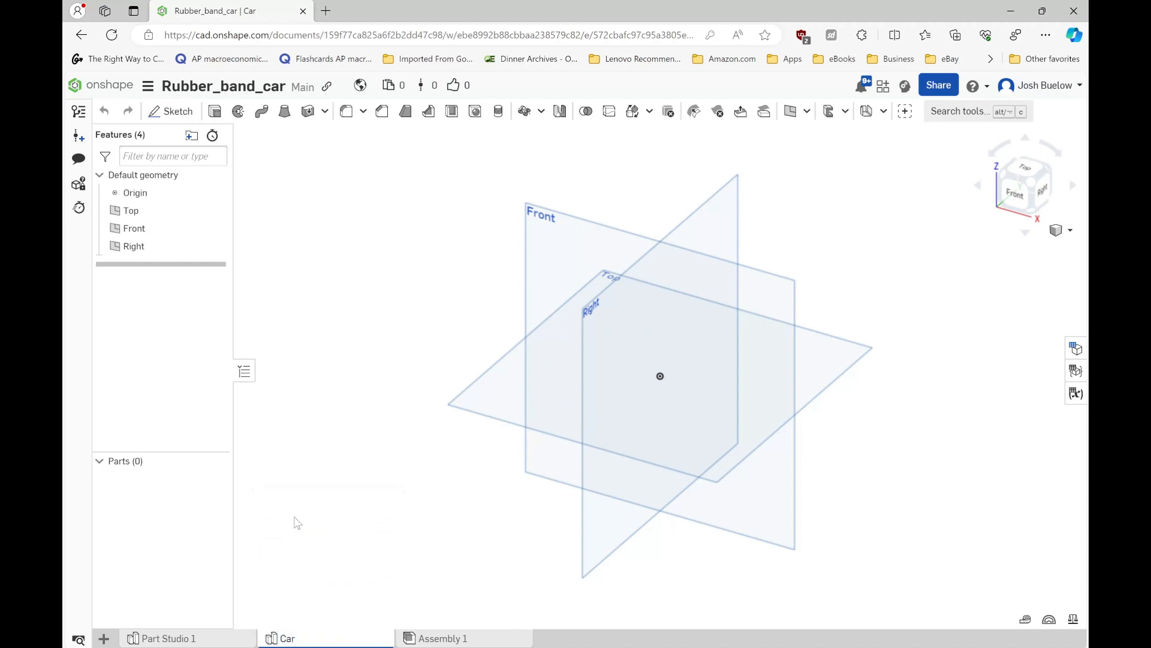
# - Rename the wheel's part studio, Part Studio 1, as Front wheel
pyautogui.rightClick(204, 639)
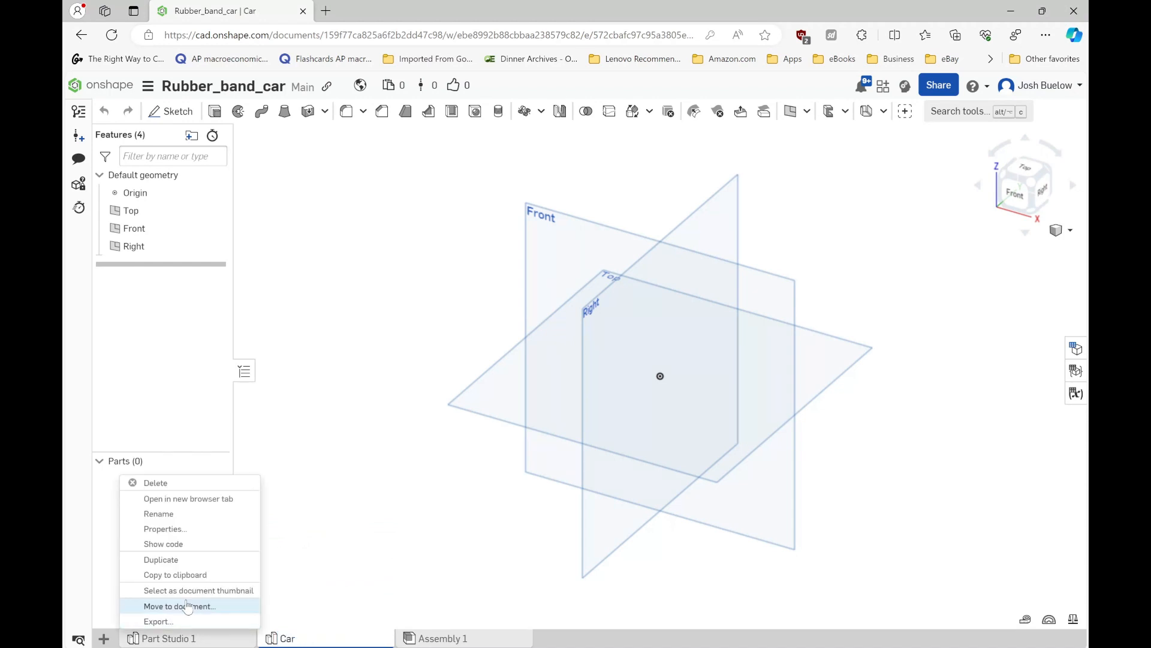
pyautogui.click(174, 513)
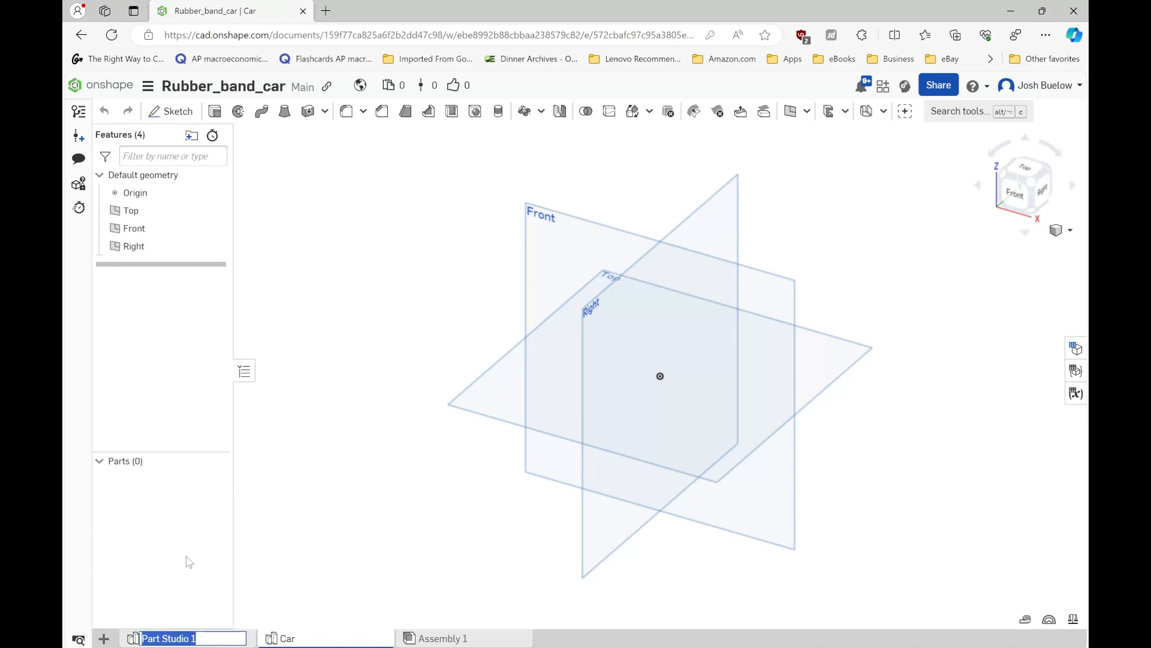
pyautogui.write('Fro')
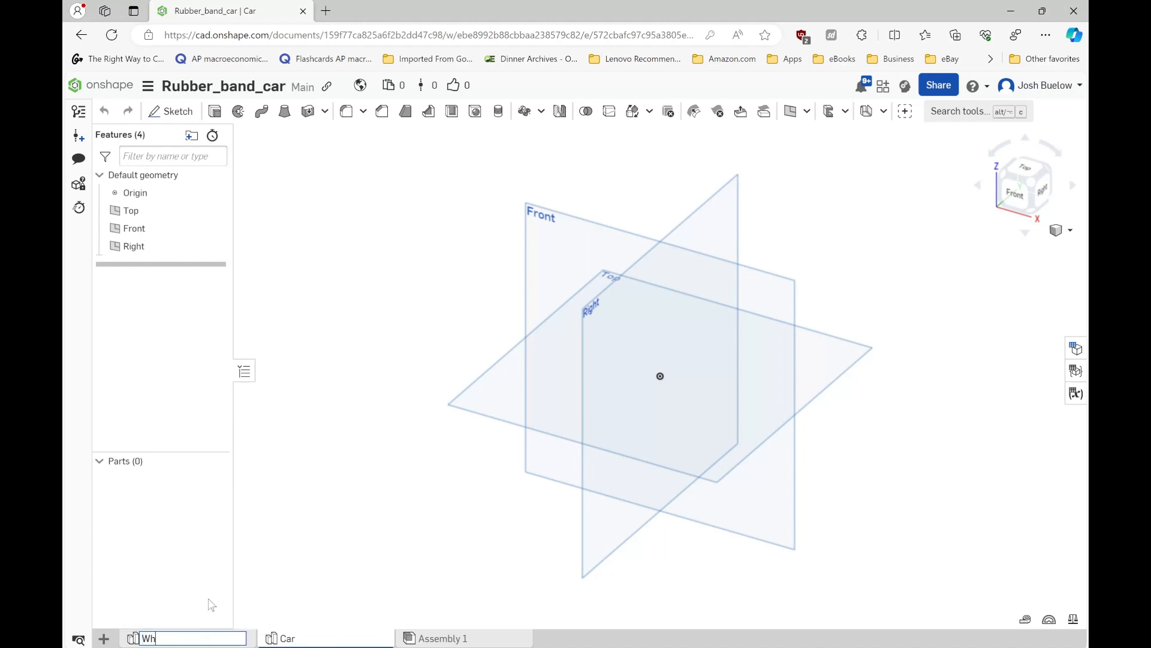
pyautogui.write('nt wheel')
pyautogui.press('Return')
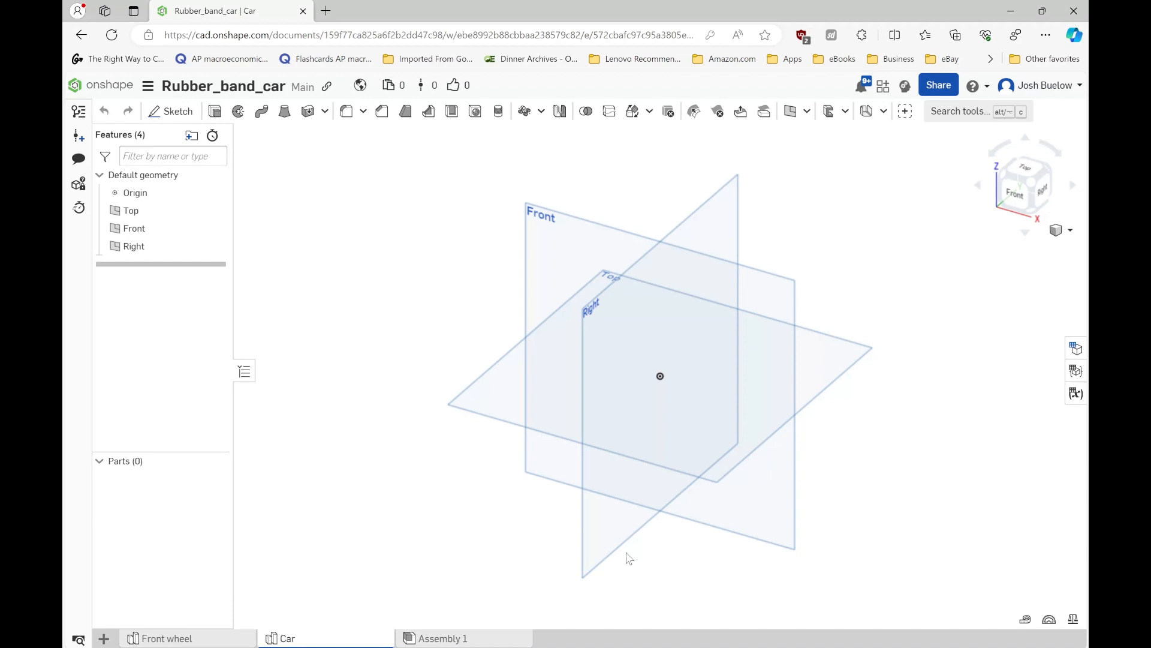
# - Start a sketch on the Top plane and draw a rectangle centred on the origin, about 120 mm wide and 123 mm high
pyautogui.click(507, 393)
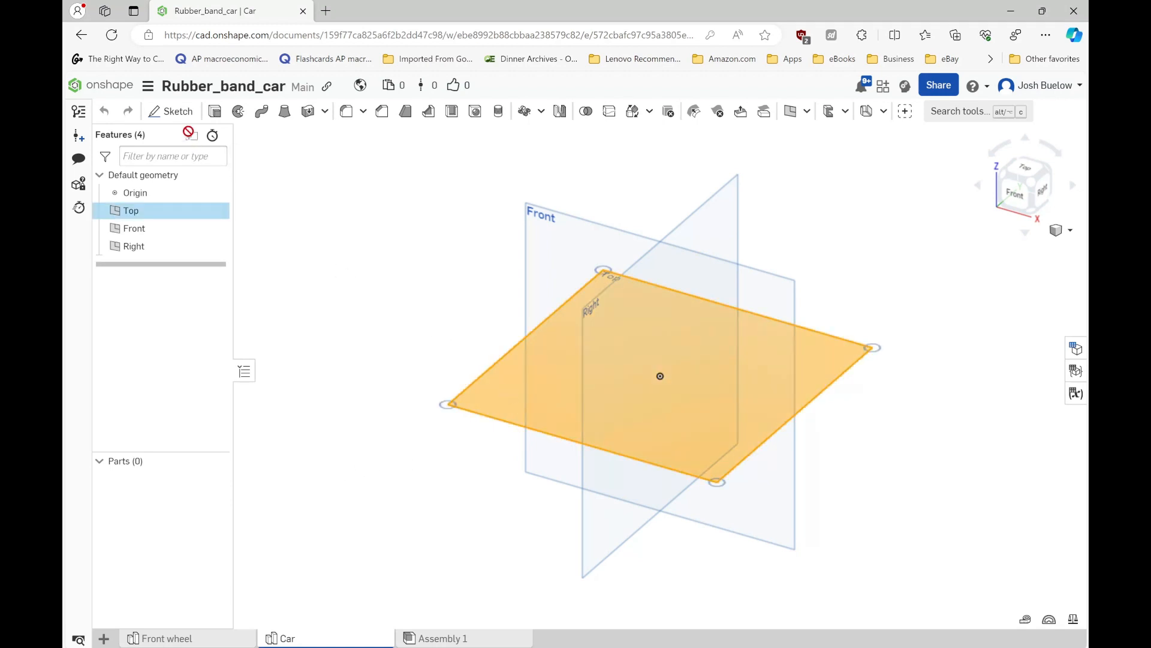
pyautogui.click(177, 112)
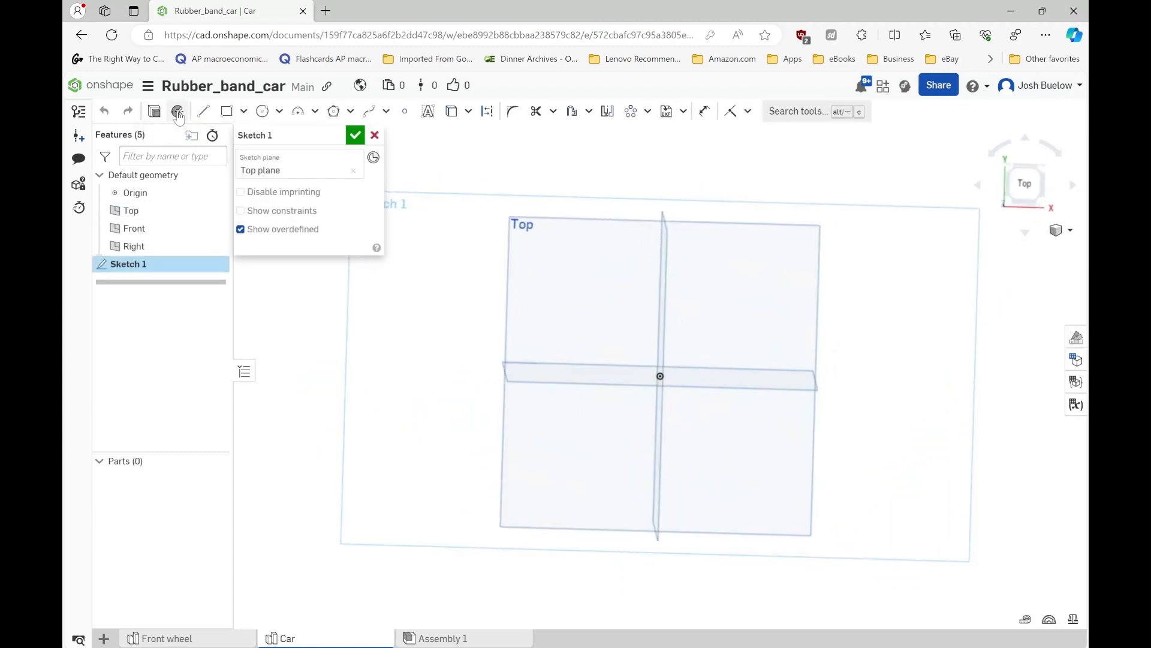
pyautogui.click(244, 113)
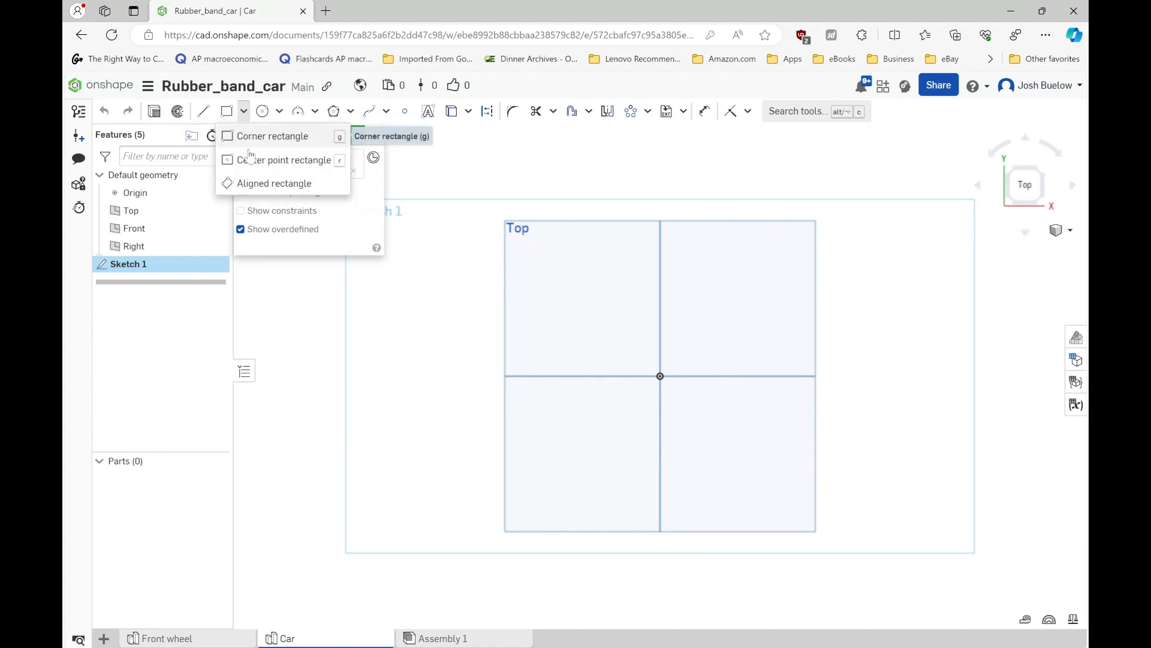
pyautogui.click(264, 136)
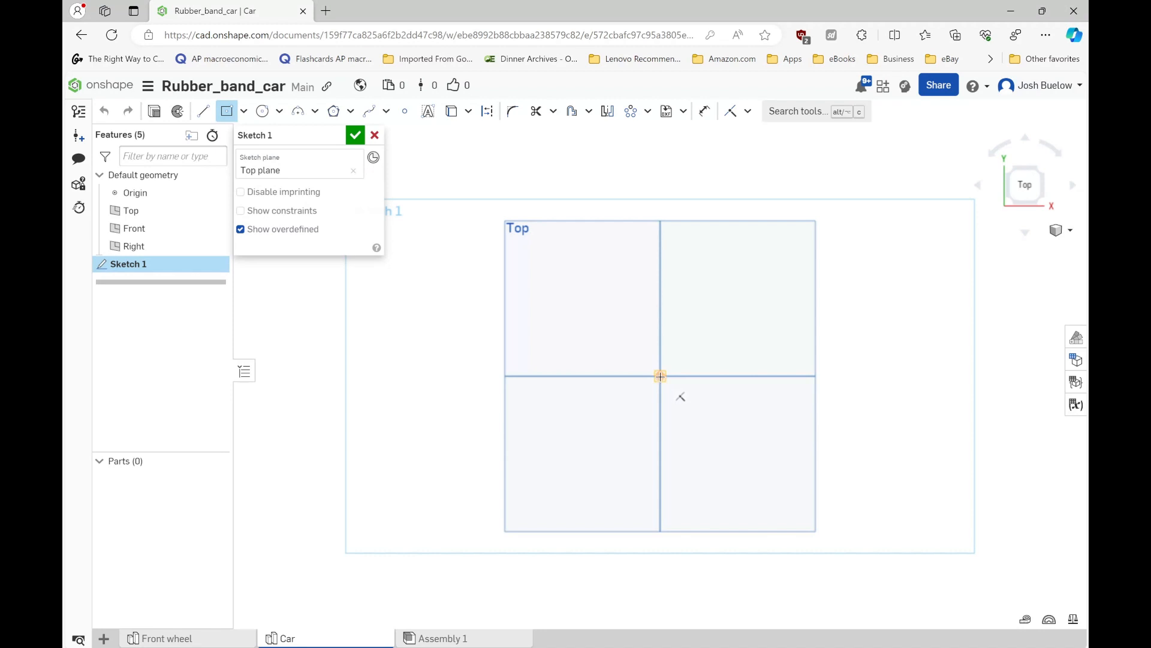
pyautogui.click(660, 375)
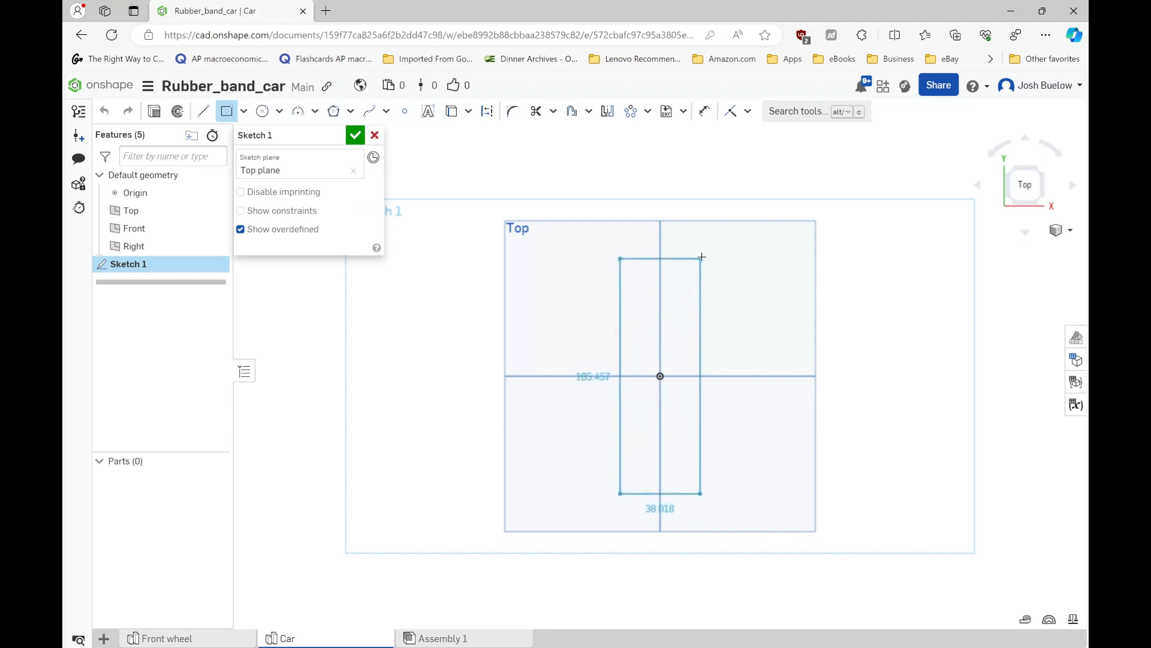
pyautogui.click(785, 249)
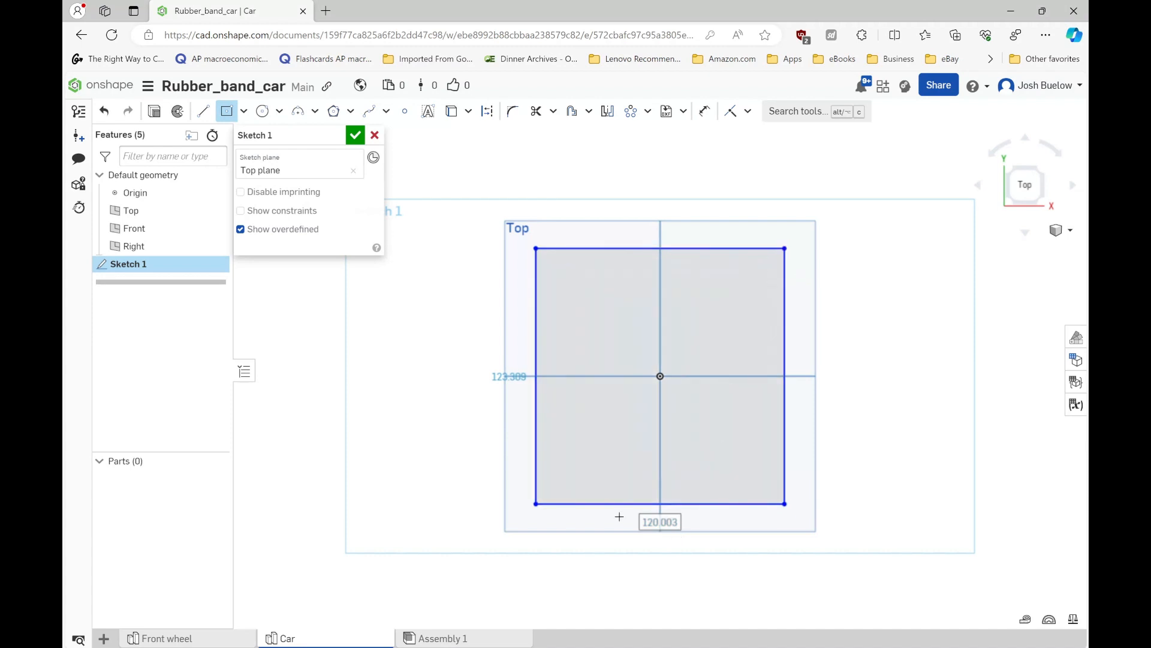
# - Set the rectangle's width to 30 mm and its height to 140 mm, and accept the sketch
pyautogui.write('3')
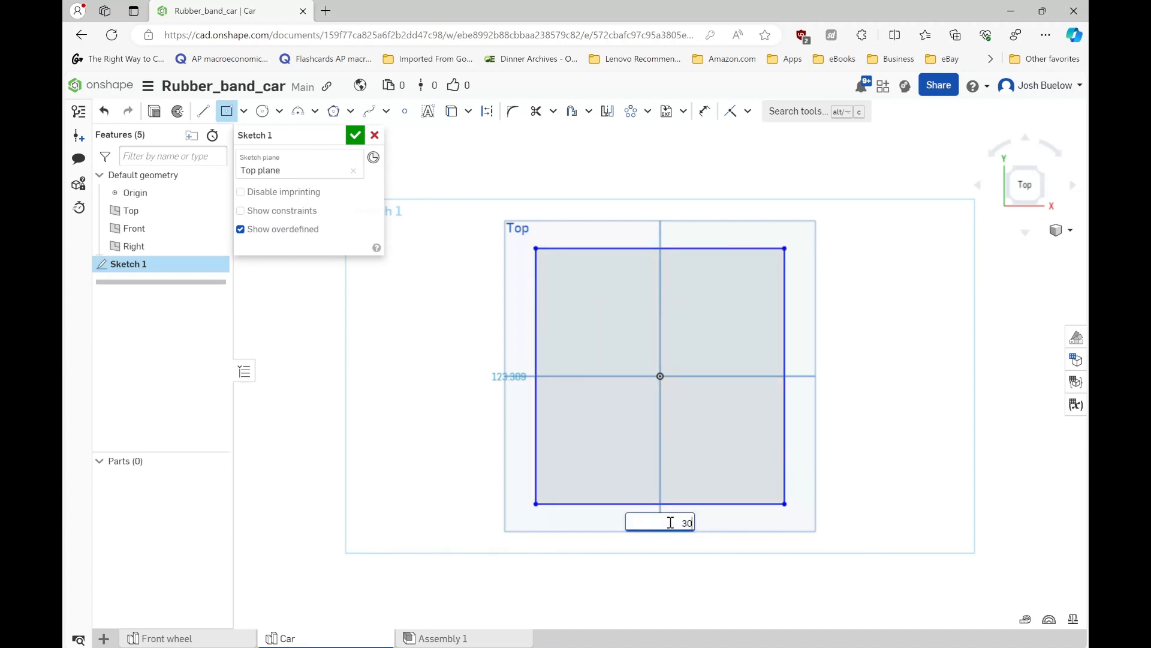
pyautogui.write('0')
pyautogui.press('Return')
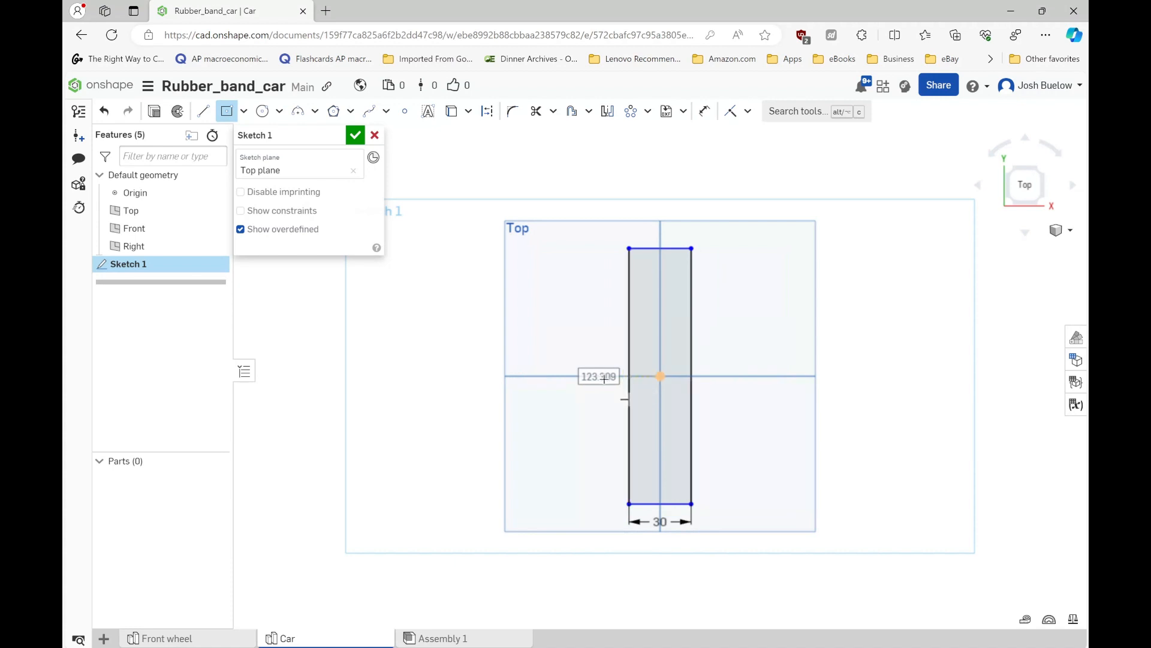
pyautogui.write('140')
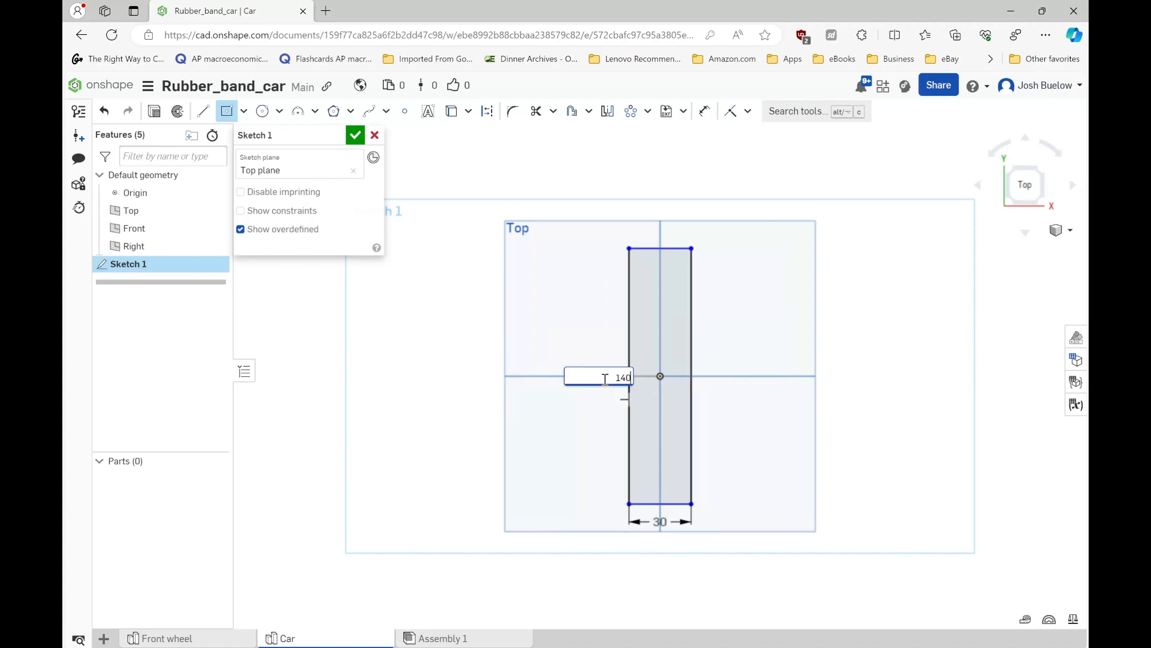
pyautogui.press('Return')
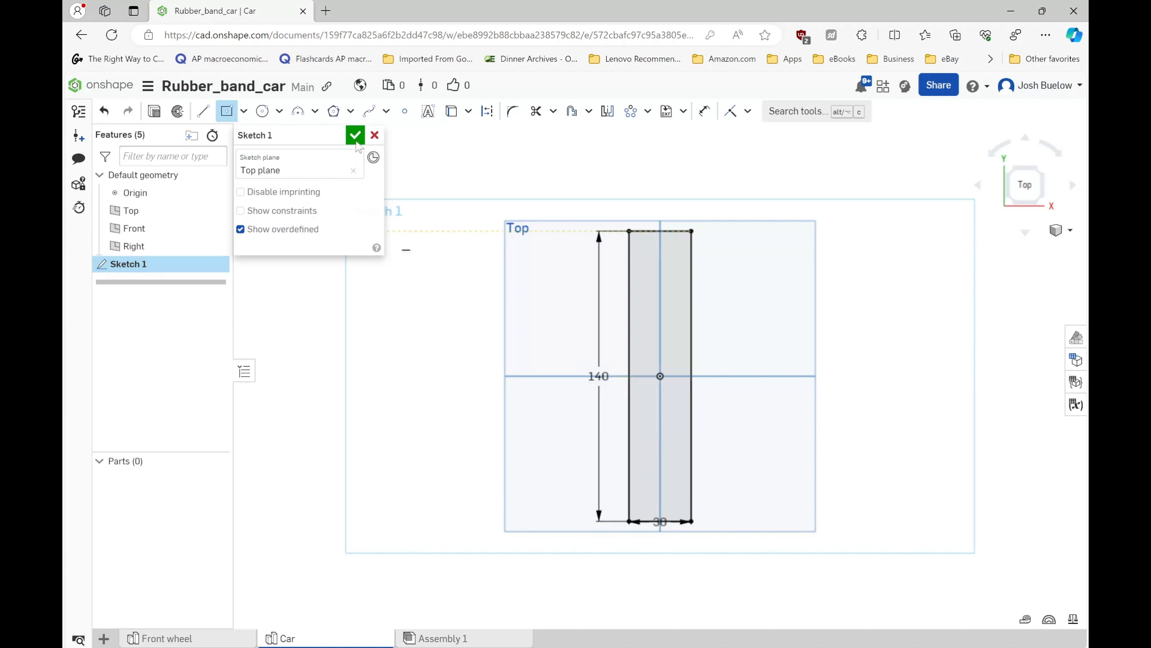
pyautogui.click(355, 136)
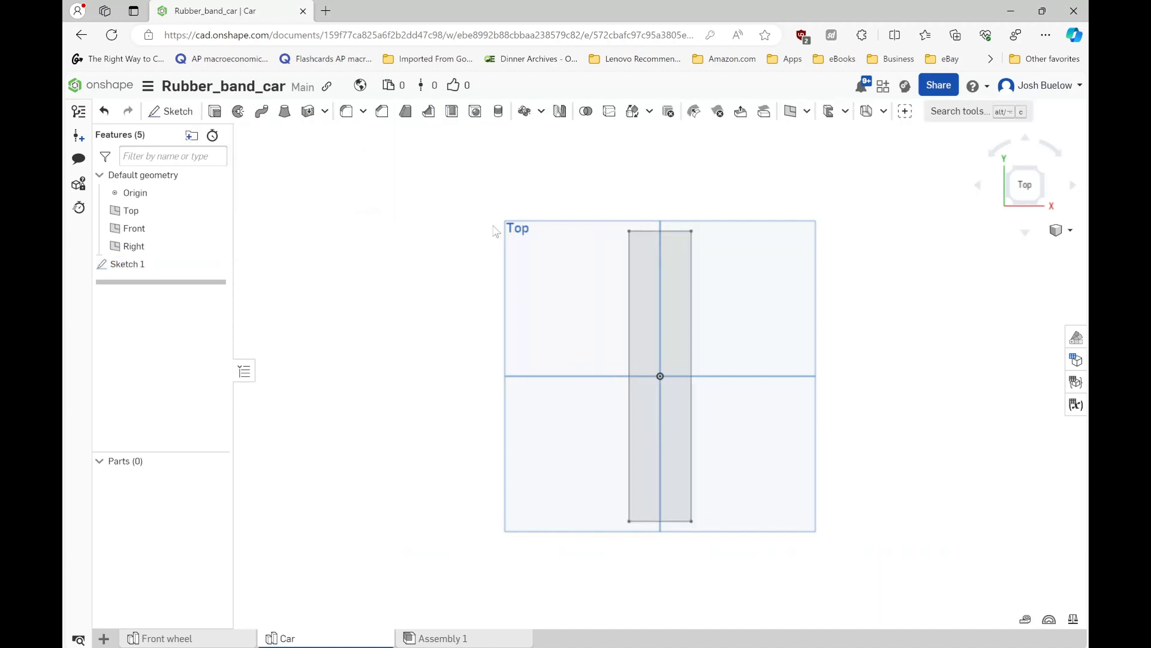
# - Extrude the 30 by 140 mm rectangle as a new solid with a depth of 3 mm
pyautogui.click(648, 306)
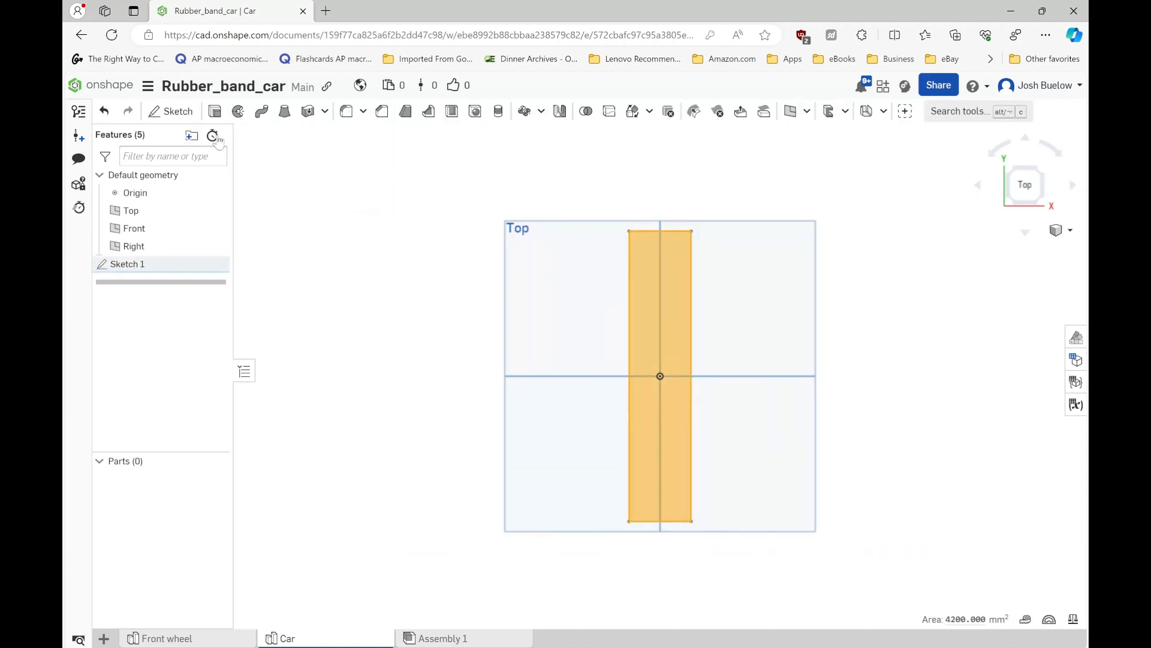
pyautogui.click(215, 111)
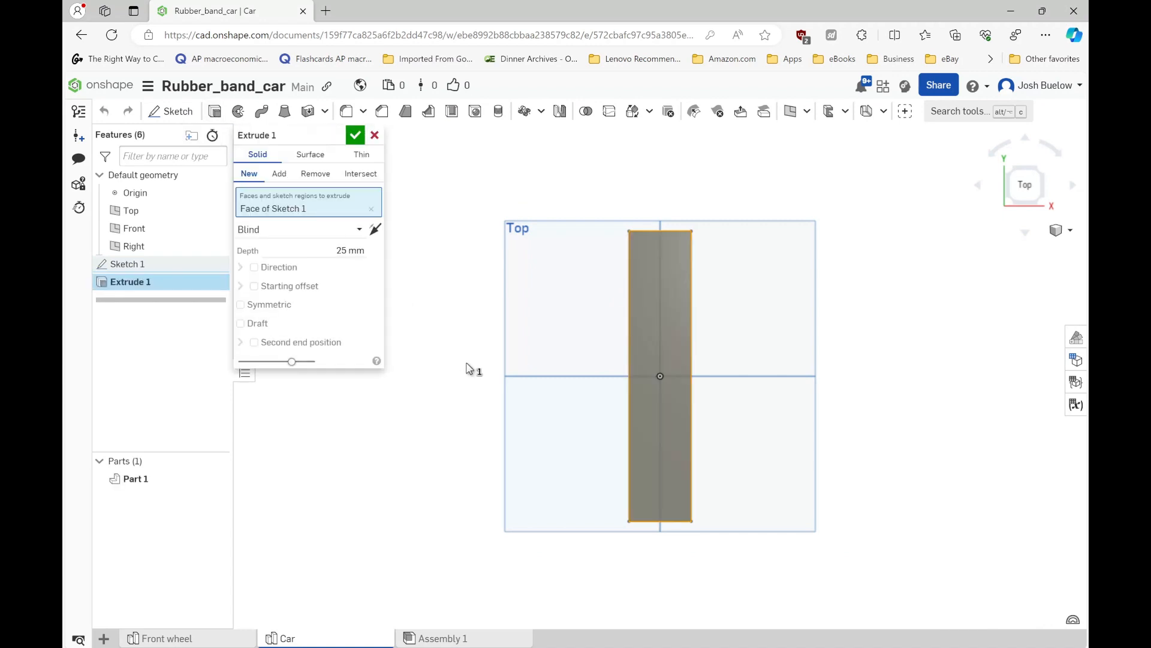
pyautogui.moveTo(496, 381); pyautogui.dragTo(537, 385, button='right')
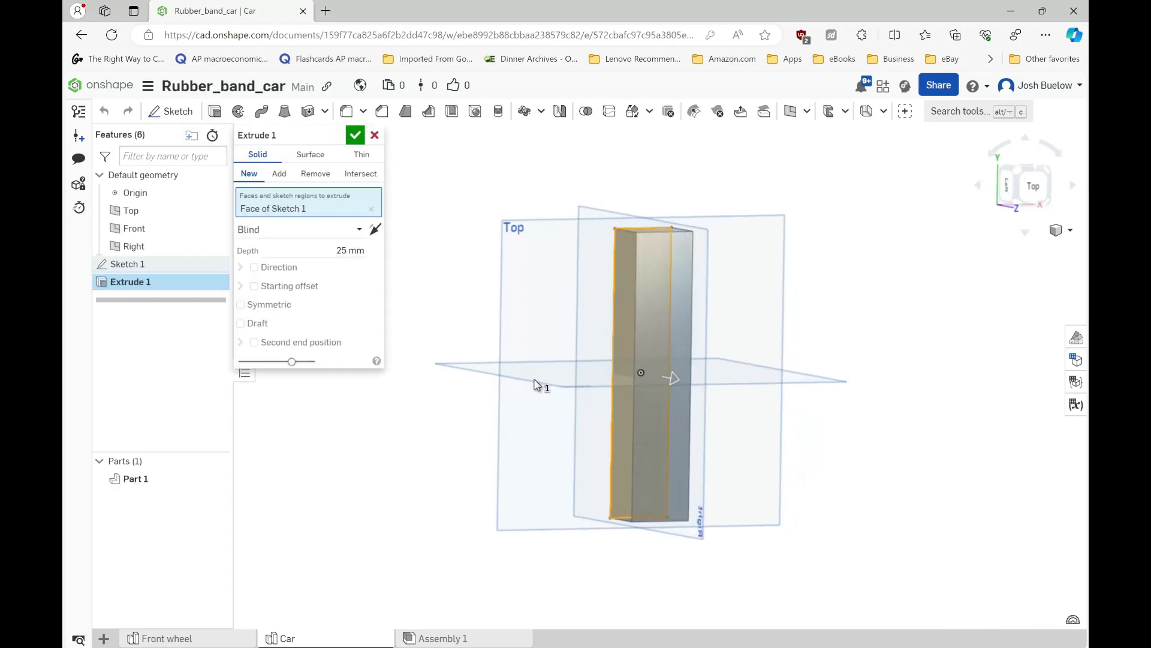
pyautogui.click(349, 250)
pyautogui.write('3')
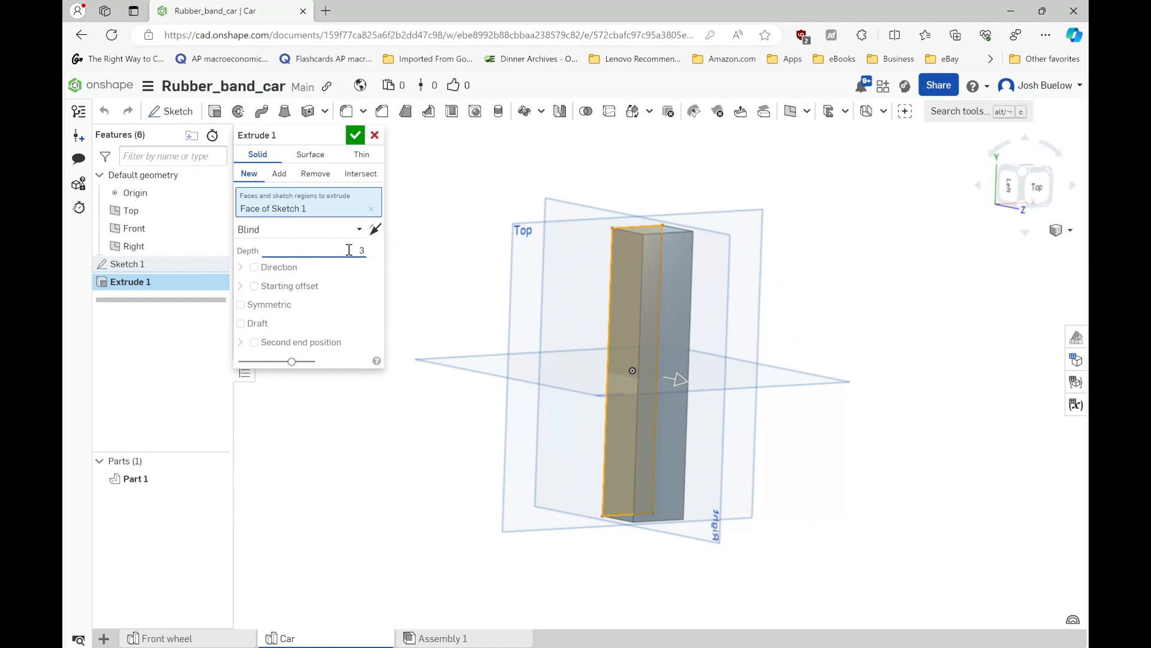
pyautogui.press('Return')
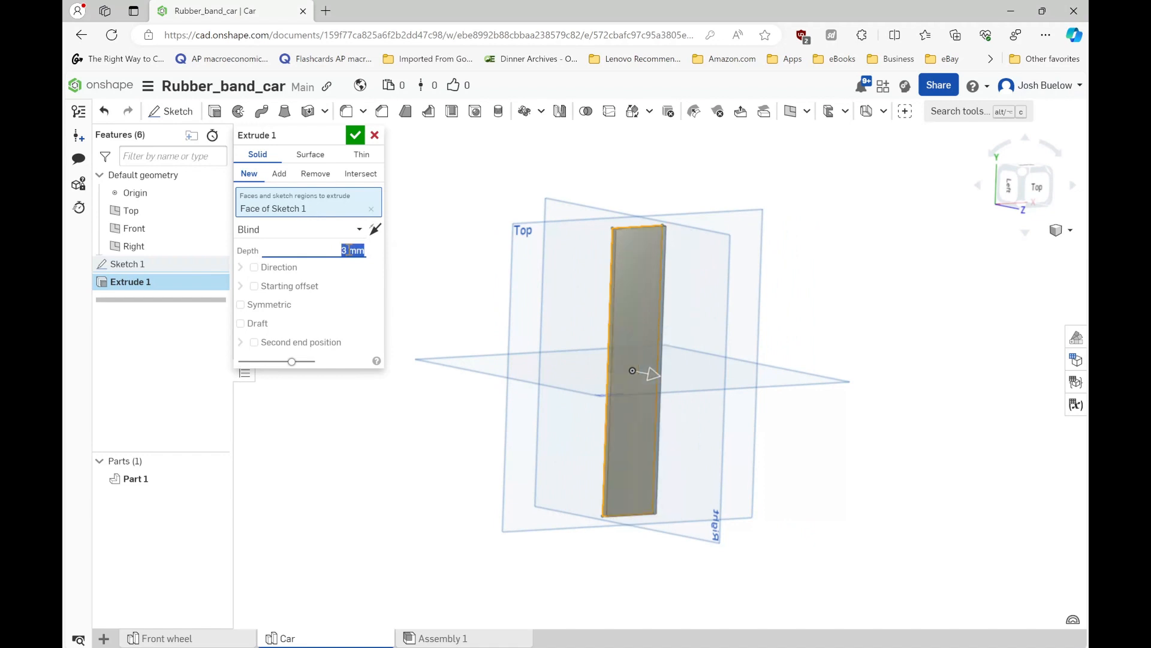
pyautogui.click(355, 136)
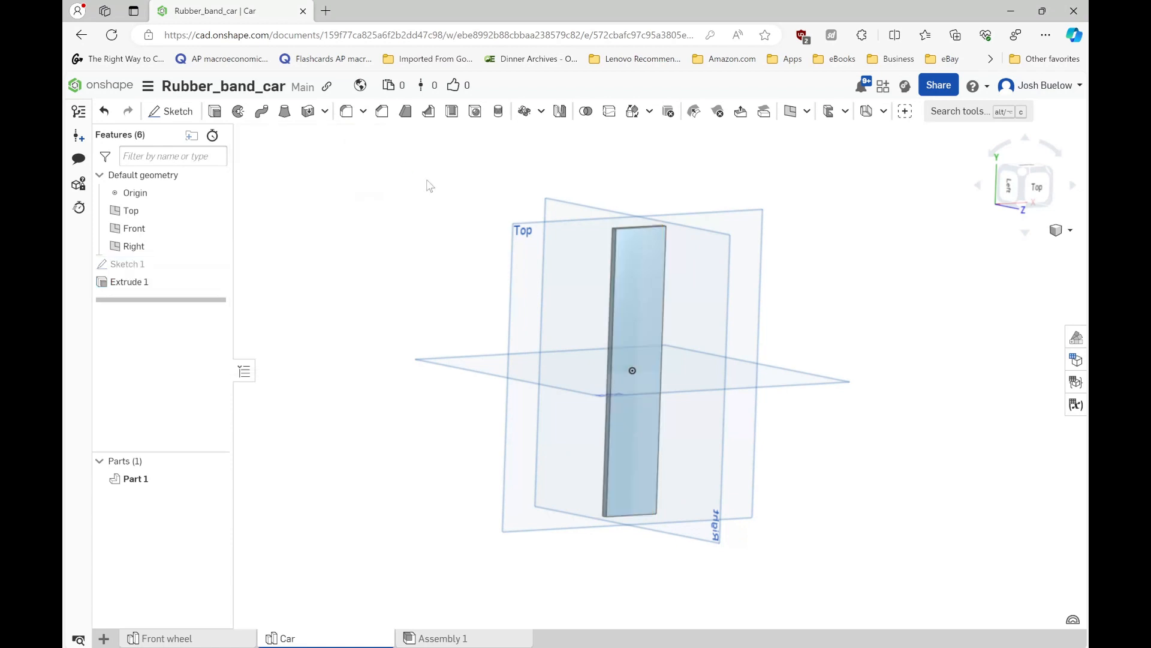
# - Start a sketch on the plate's upper face and offset its four outer edges inward by about 6 mm
pyautogui.hotkey('shift', '5')
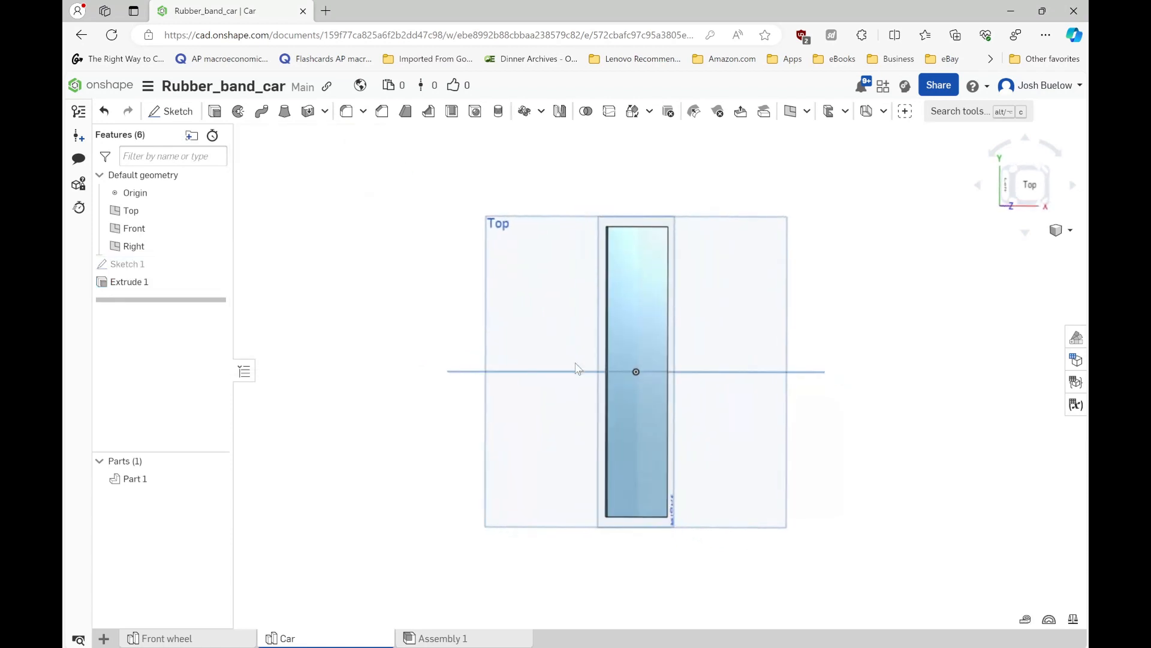
pyautogui.click(631, 324)
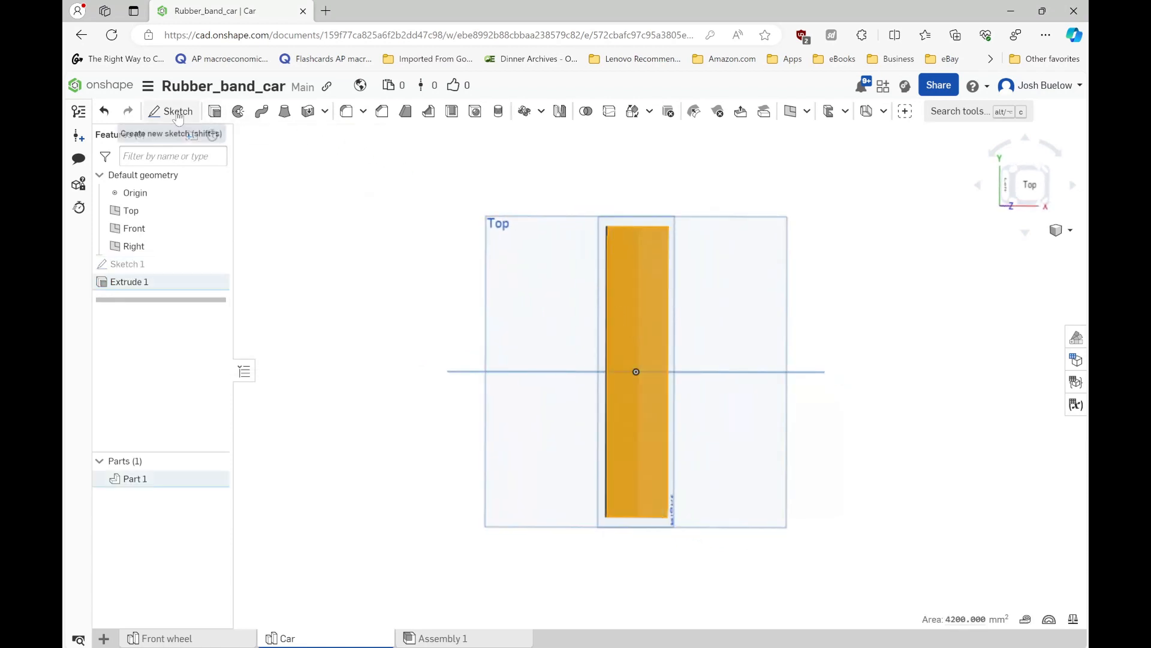
pyautogui.click(174, 112)
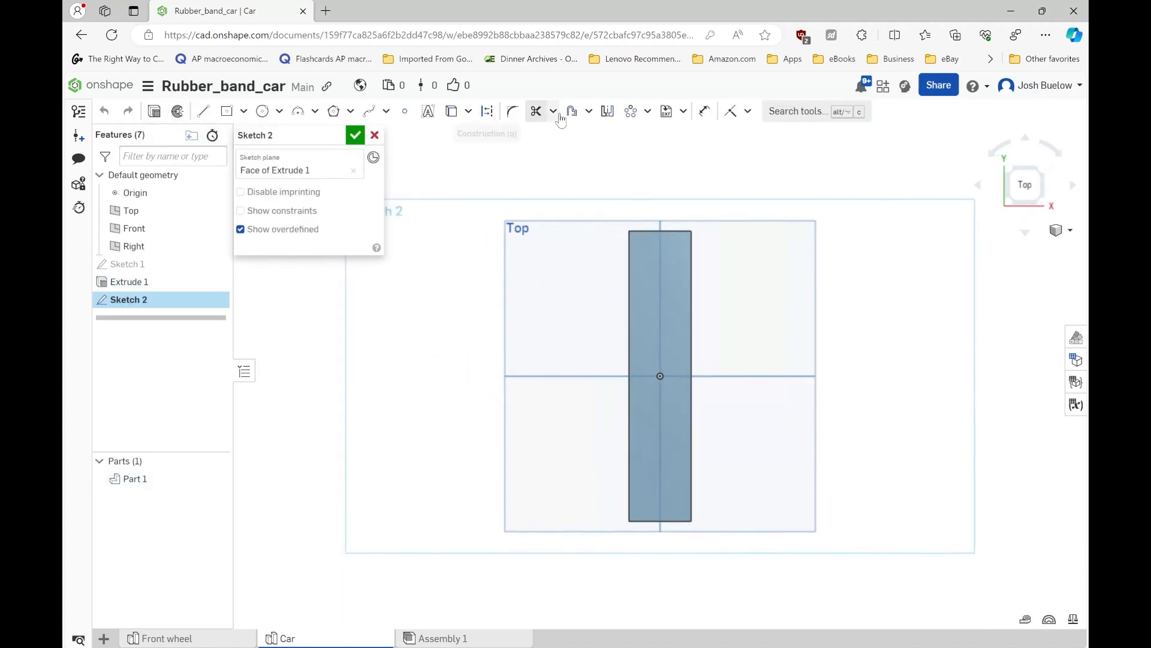
pyautogui.click(580, 116)
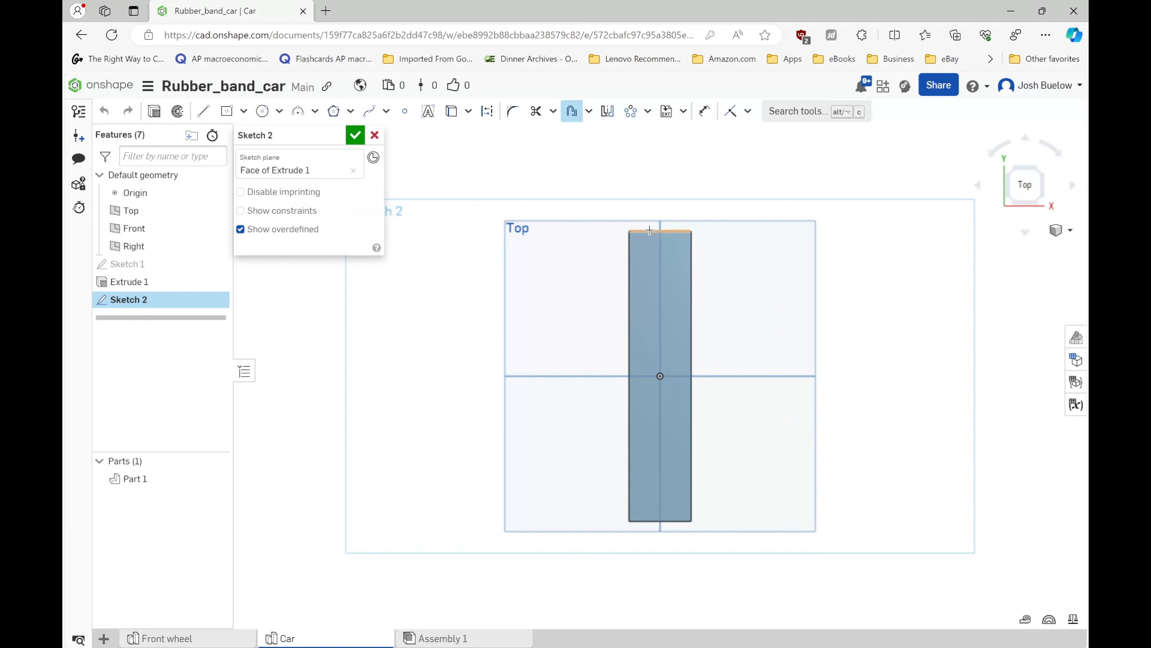
pyautogui.click(692, 390)
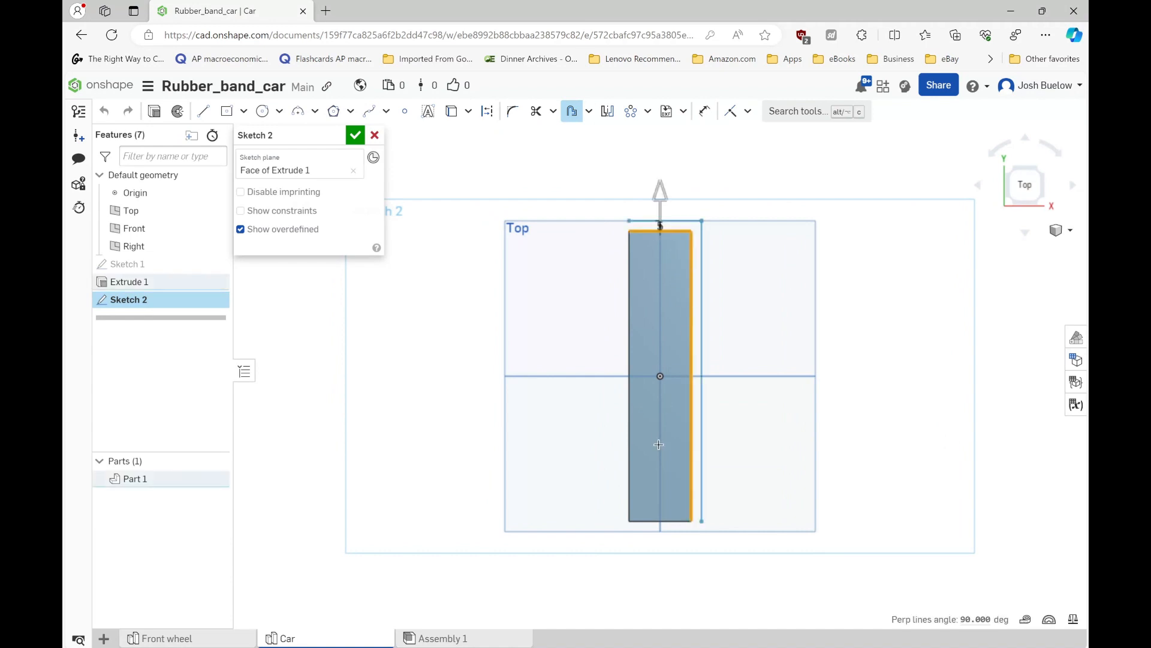
pyautogui.click(672, 522)
pyautogui.click(629, 307)
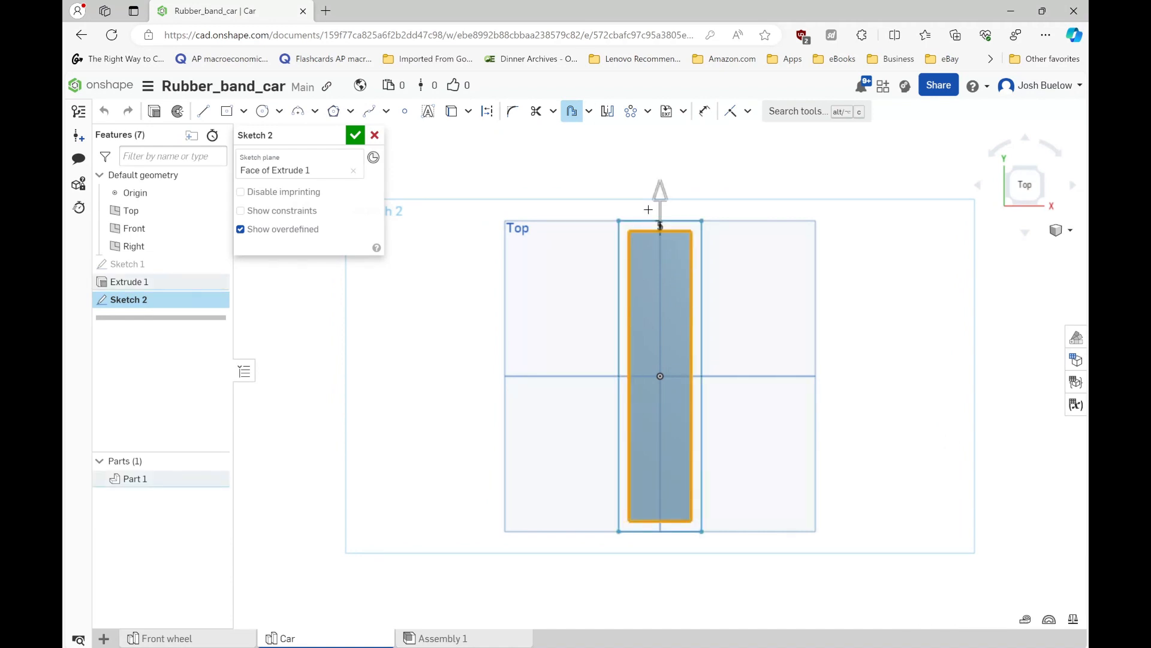
pyautogui.moveTo(662, 192); pyautogui.dragTo(662, 214)
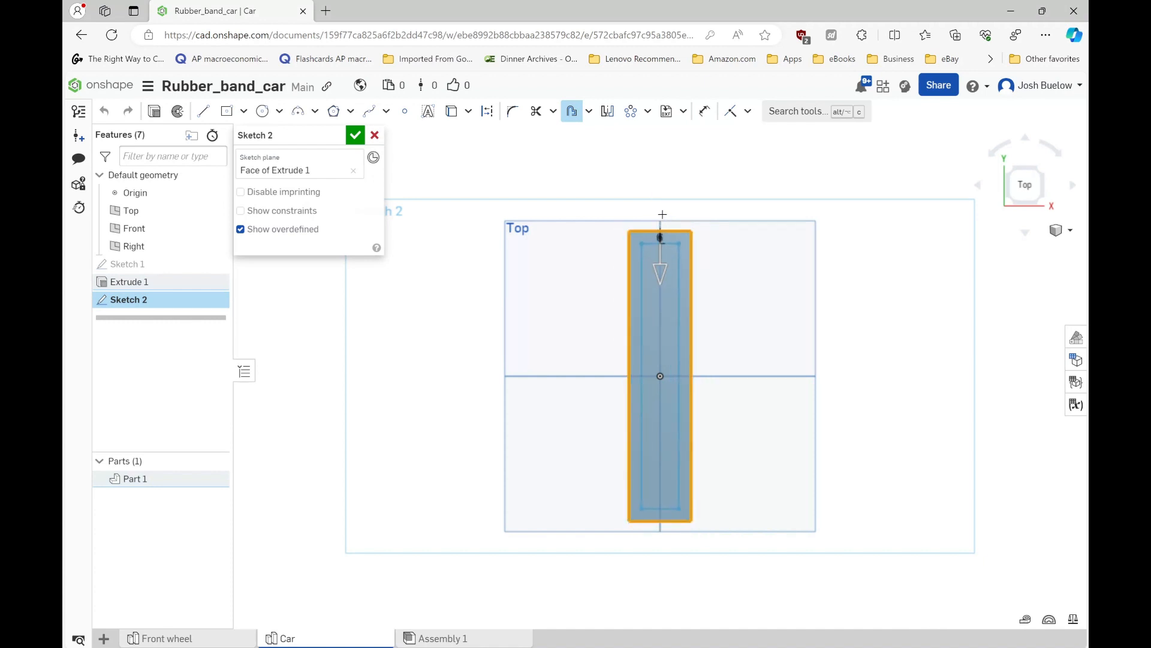
pyautogui.click(639, 242)
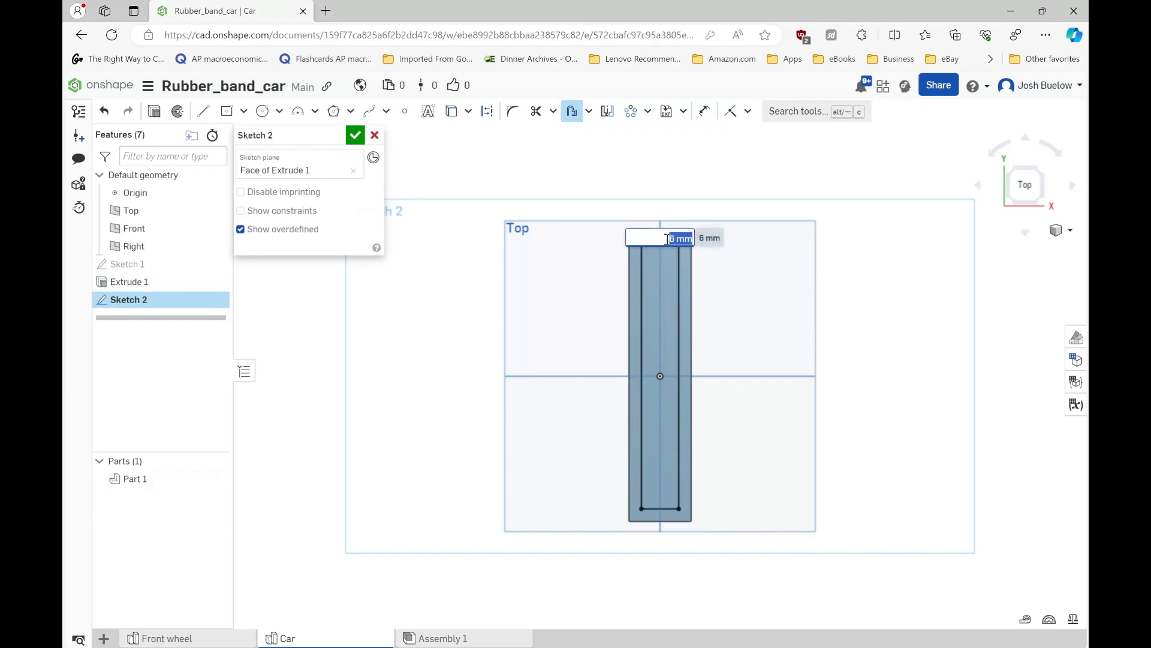
# - Set the inward offset of the plate's edges to 2.5 mm and accept the sketch
pyautogui.write('2.5')
pyautogui.press('Return')
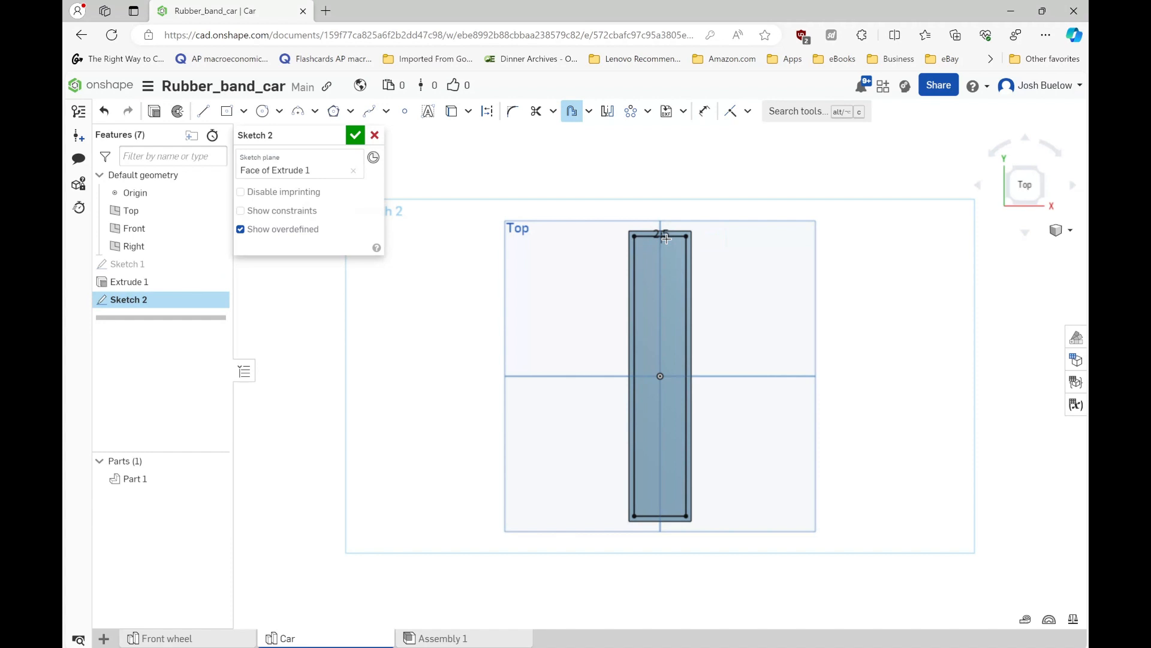
pyautogui.scroll(2, 644, 253)
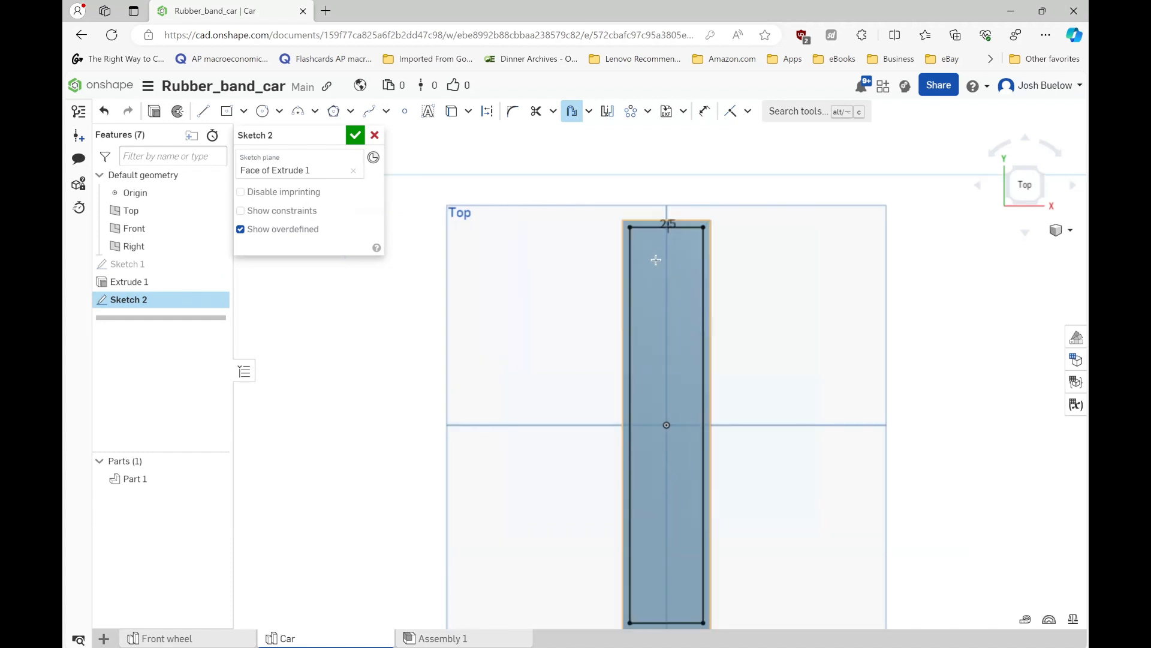
pyautogui.scroll(-2, 653, 278)
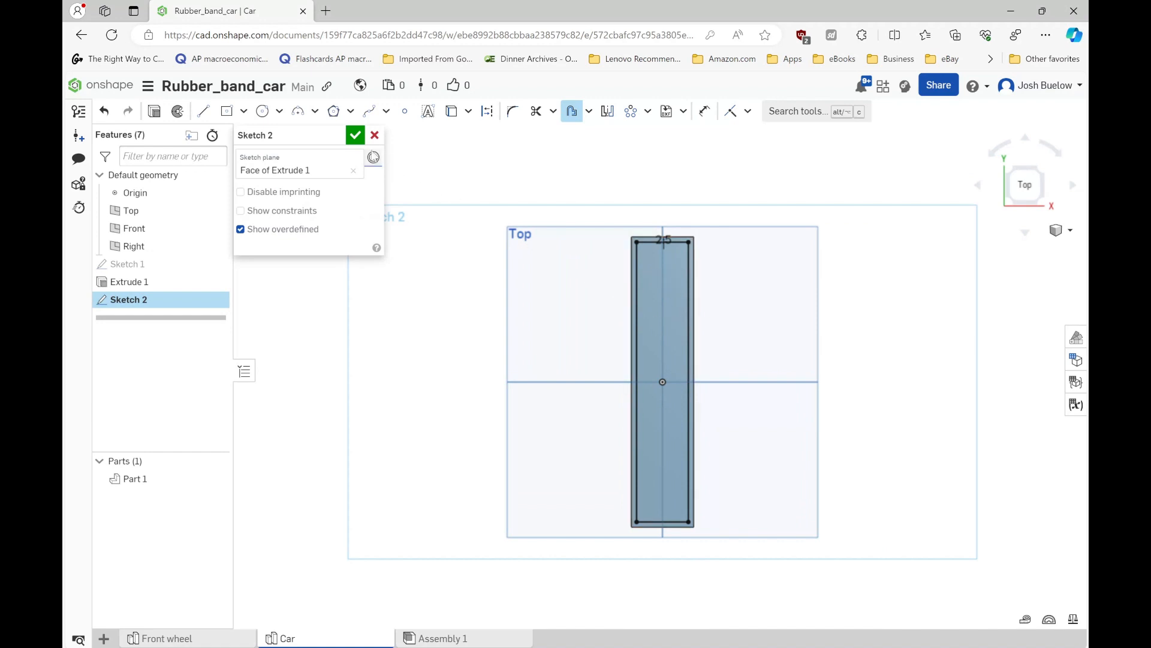
pyautogui.click(355, 135)
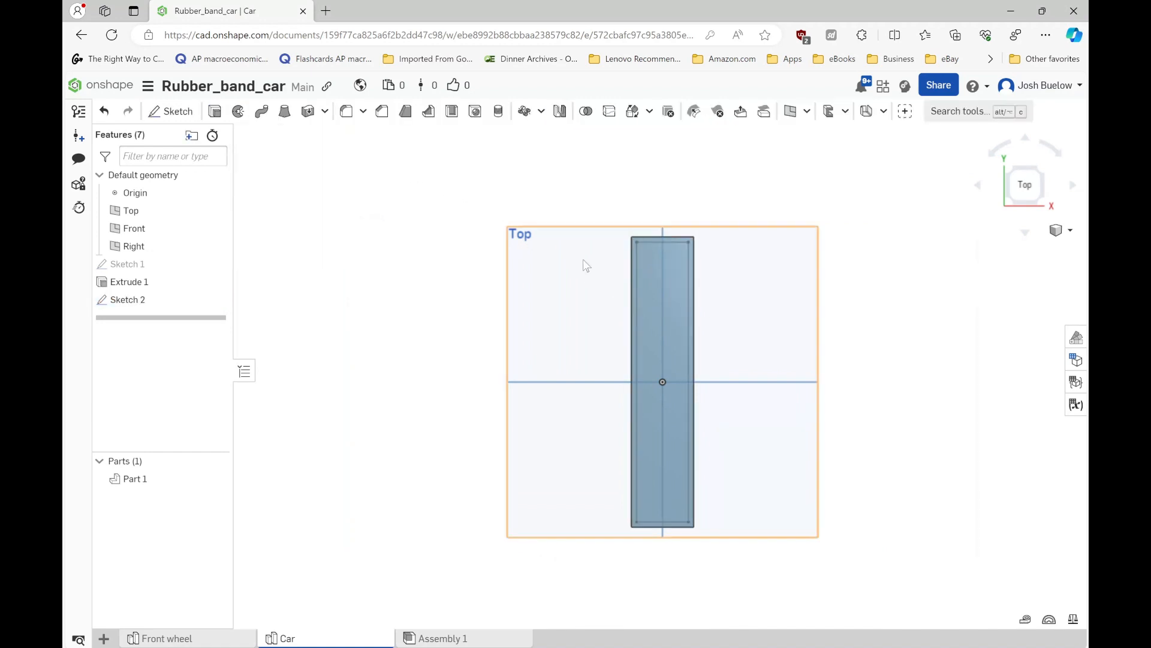
# - Cut the inner rectangle out of the plate with a blind Remove extrude 25 mm deep
pyautogui.click(651, 303)
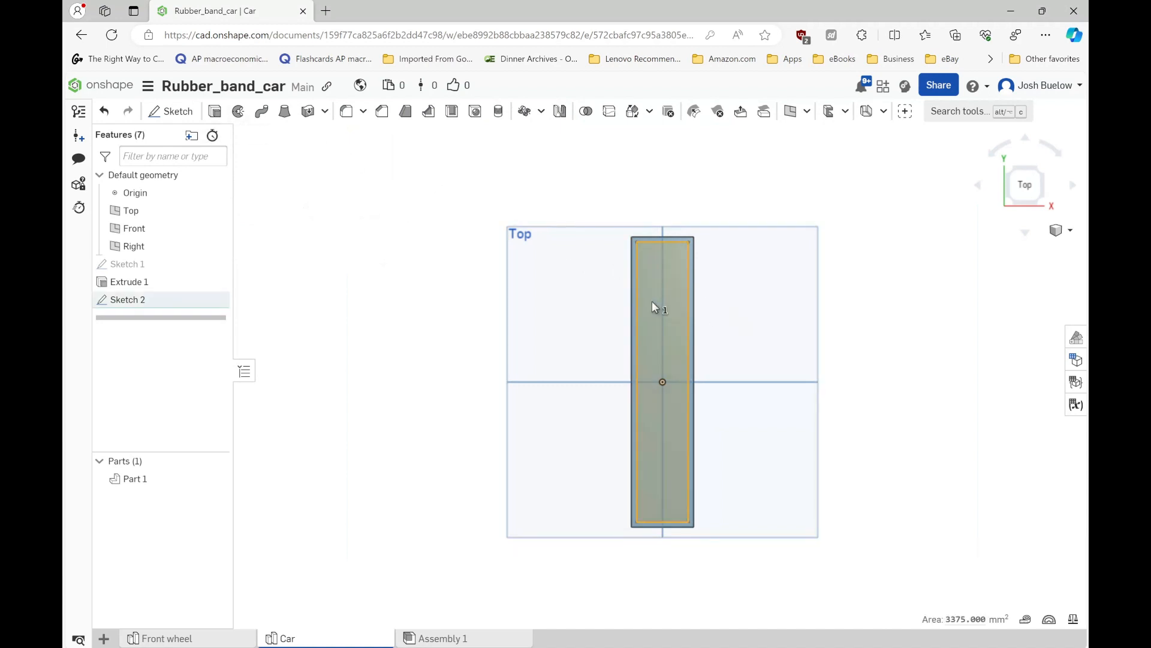
pyautogui.click(215, 112)
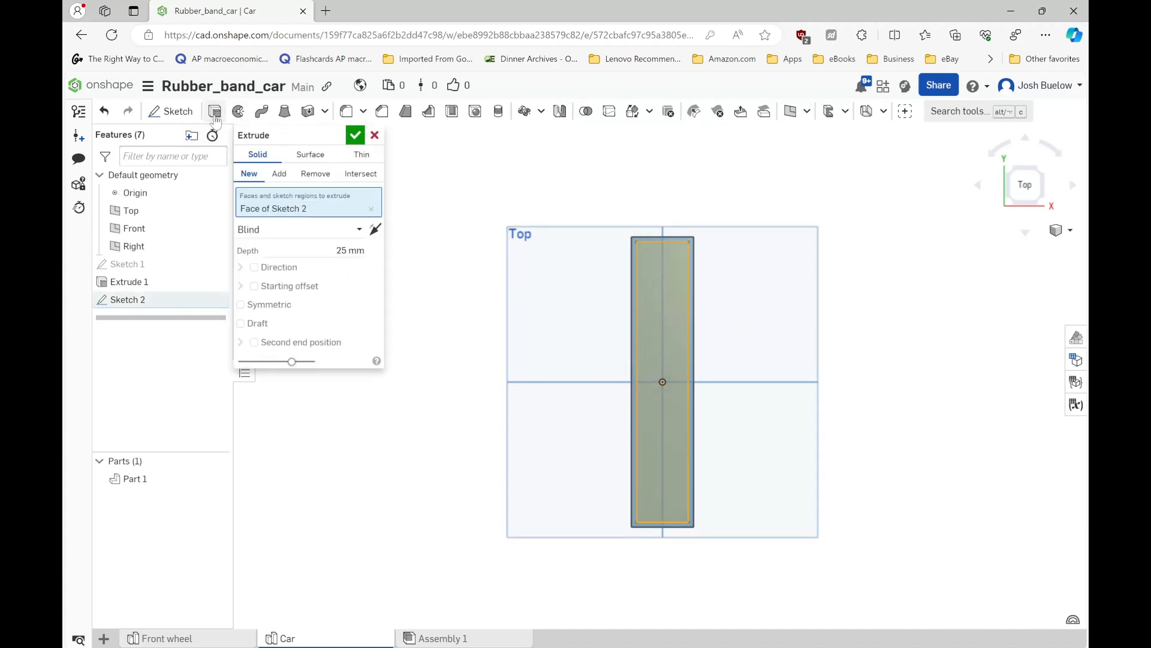
pyautogui.click(315, 174)
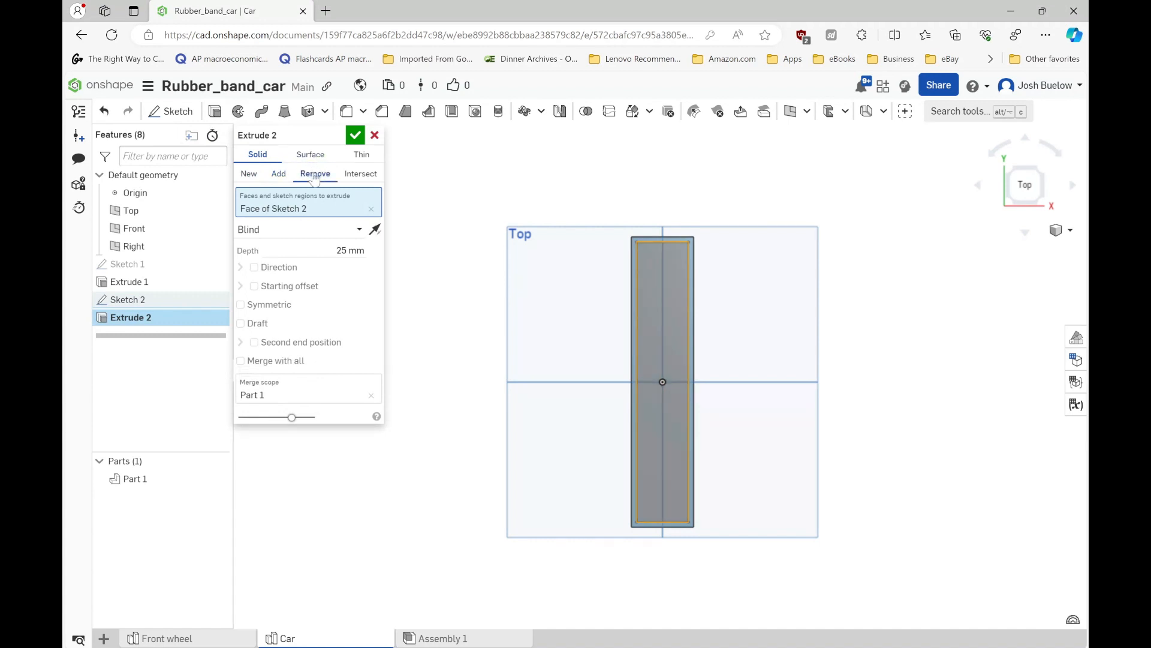
pyautogui.click(353, 137)
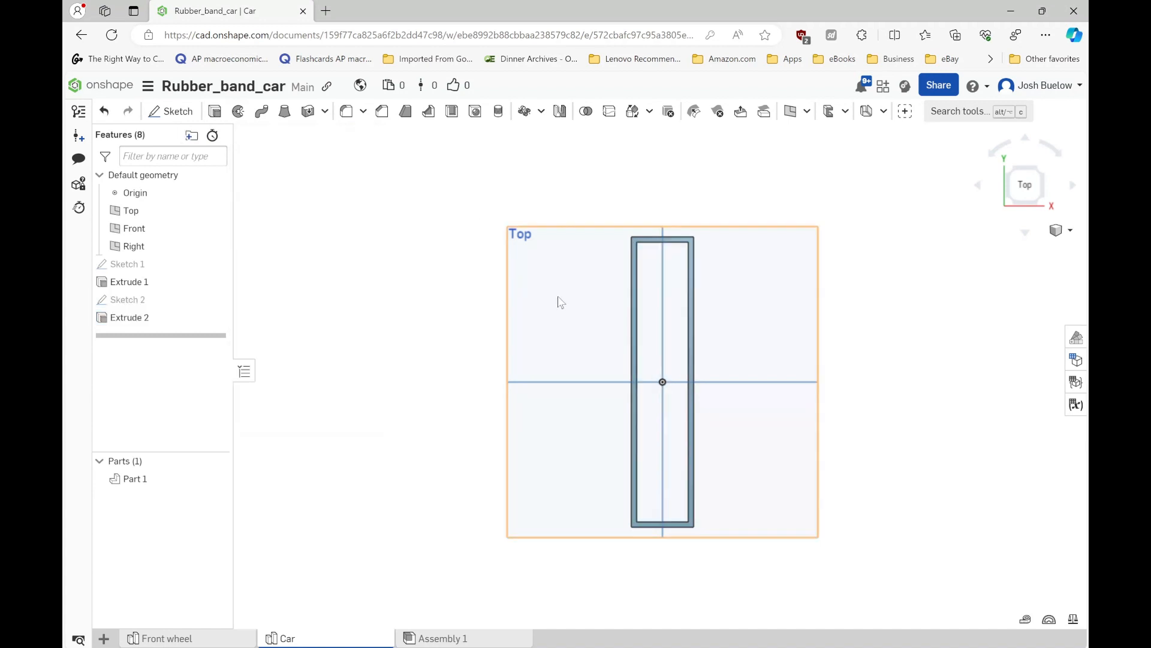
# - Start a sketch on the frame's long left side face and draw a semicircular three-point arc of about 10.4 mm radius on its upper edge, near the +Y end
pyautogui.moveTo(616, 343); pyautogui.dragTo(894, 360, button='right')
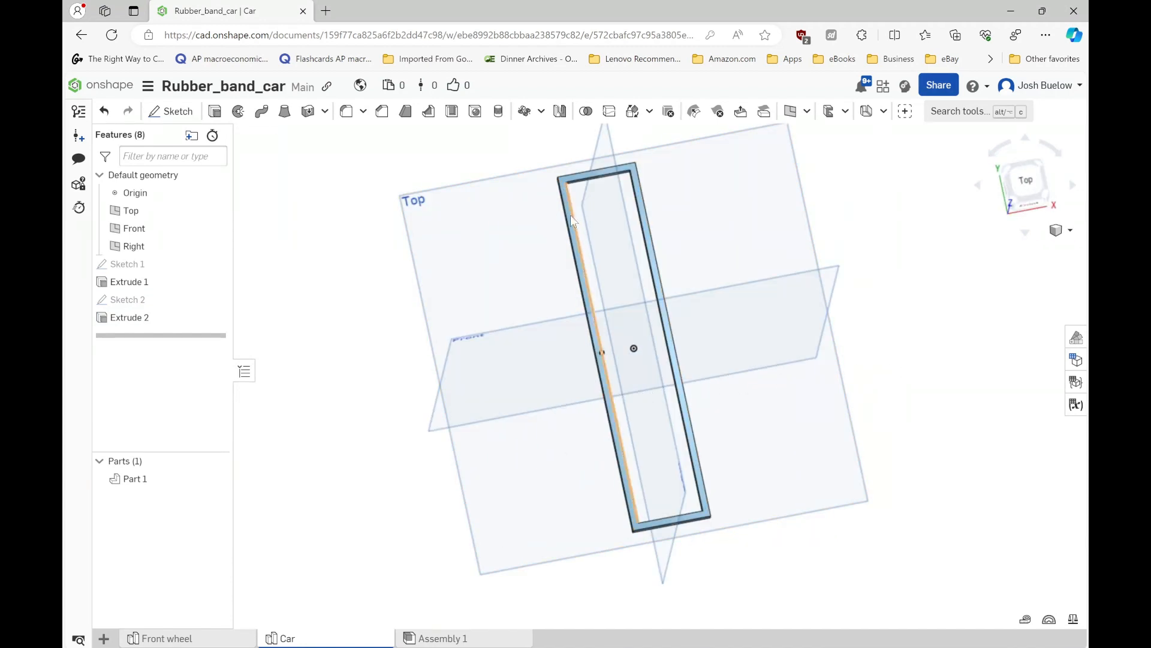
pyautogui.moveTo(585, 396); pyautogui.dragTo(507, 322, button='right')
pyautogui.scroll(5, 506, 322)
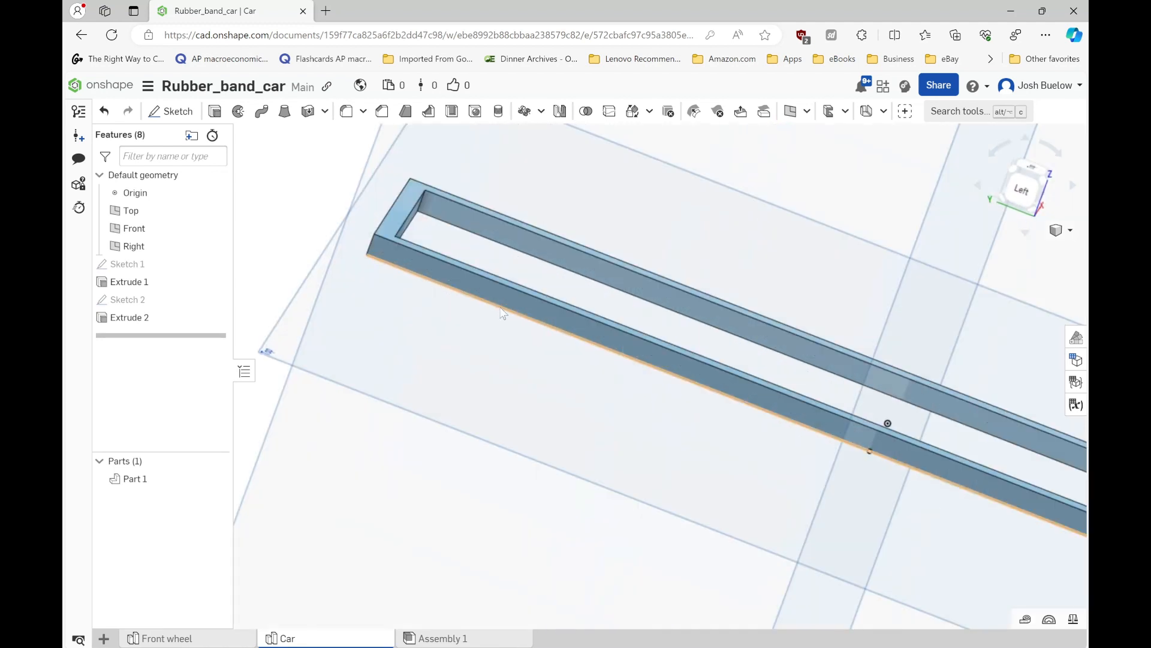
pyautogui.click(501, 297)
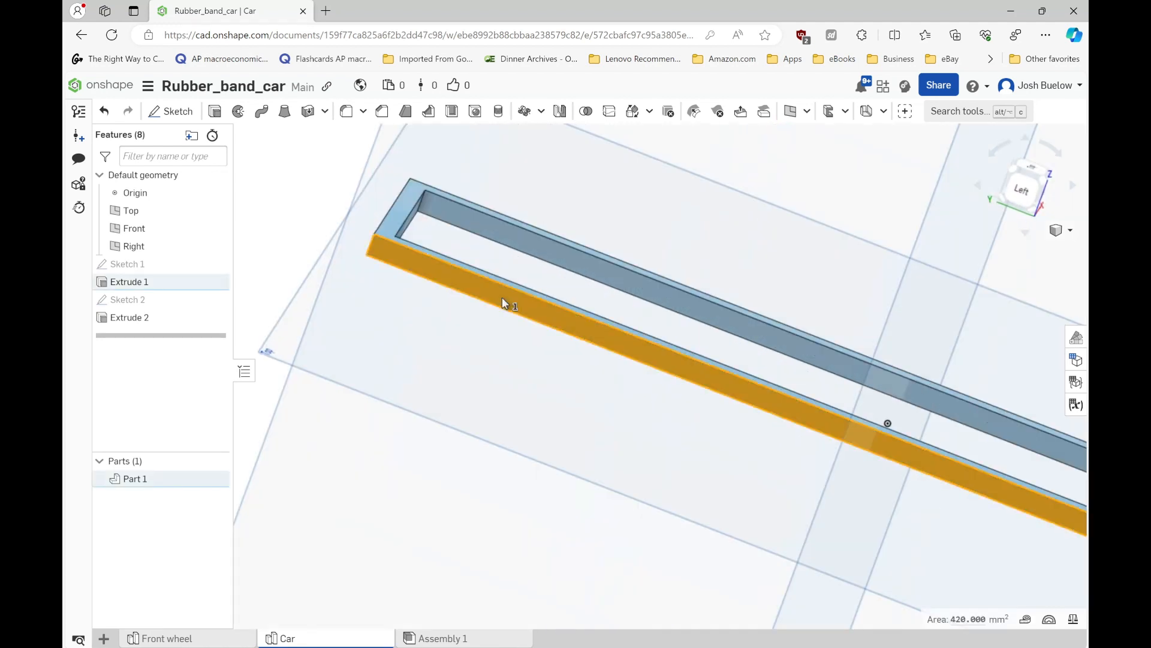
pyautogui.click(173, 111)
pyautogui.press('n')
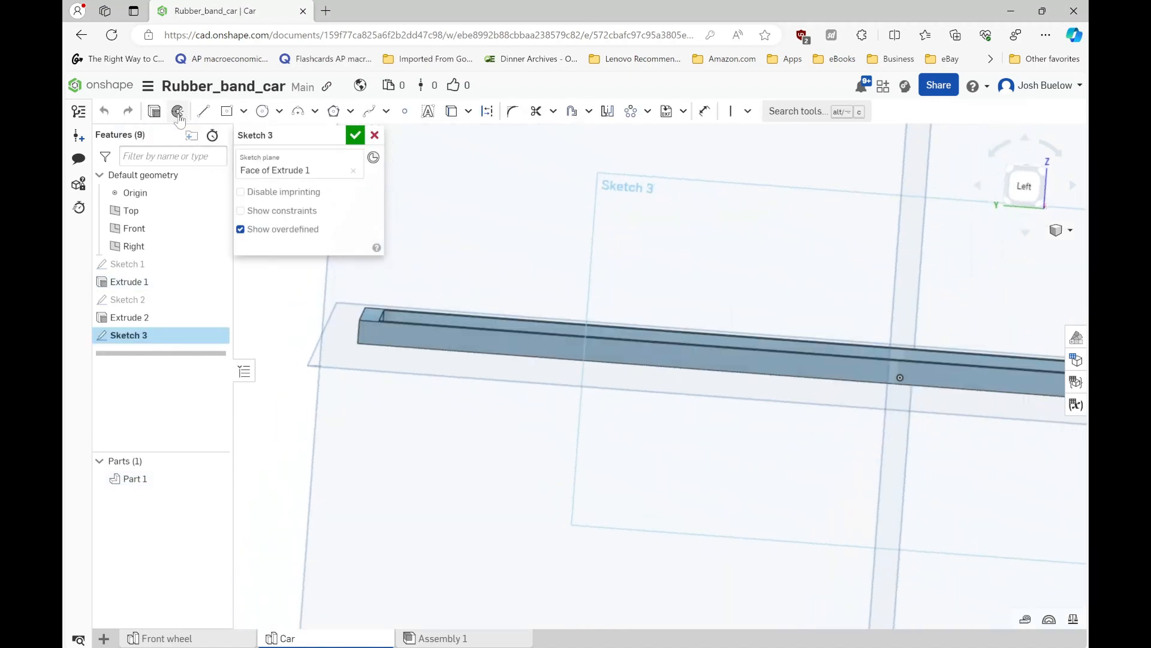
pyautogui.click(300, 115)
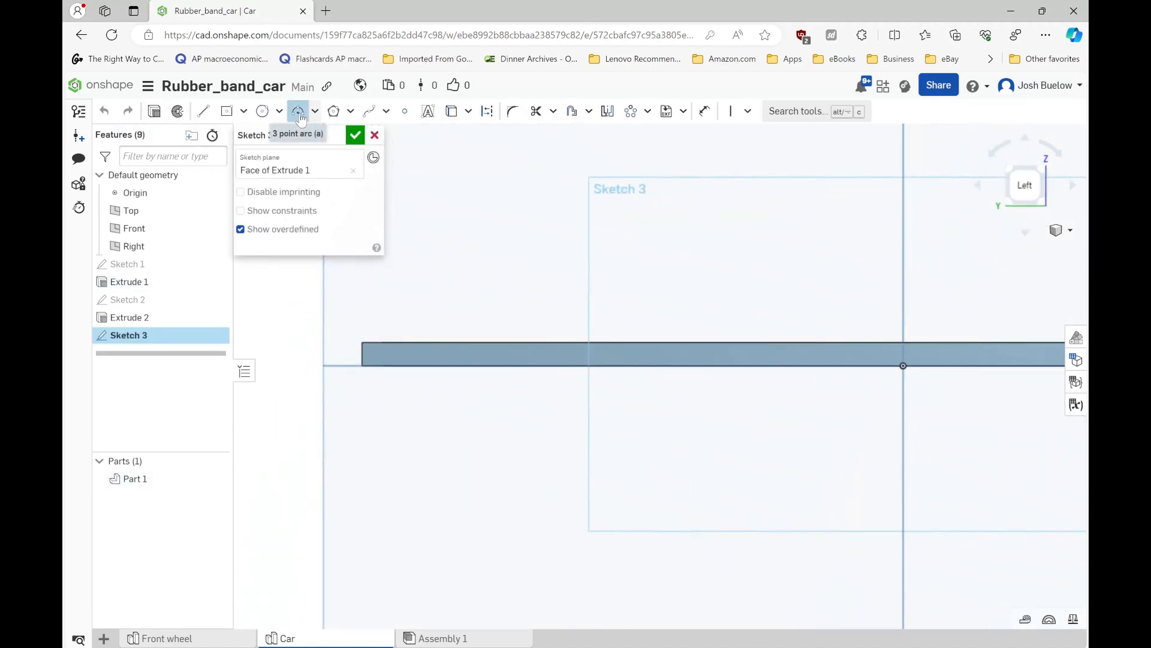
pyautogui.click(407, 343)
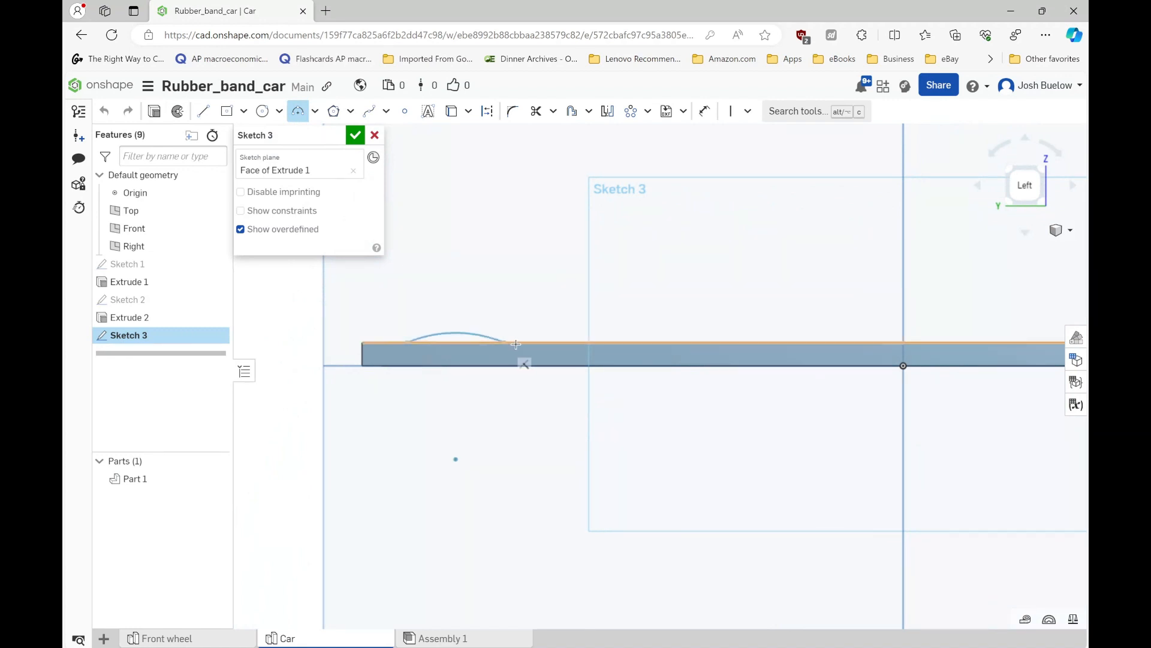
pyautogui.click(568, 343)
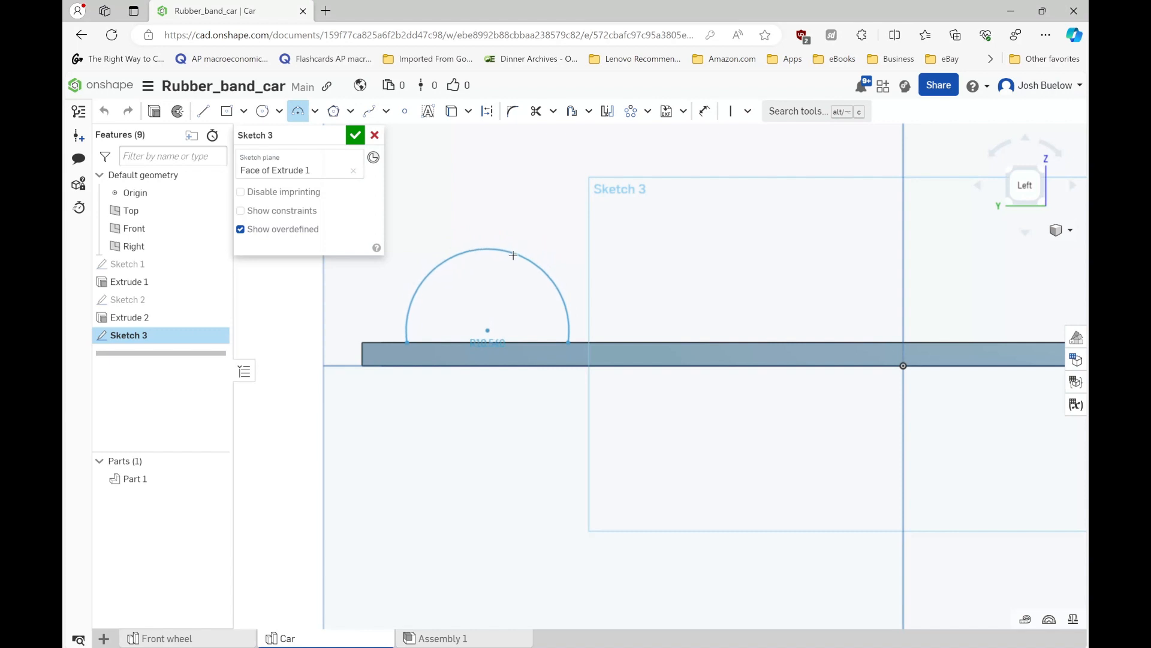
pyautogui.click(511, 265)
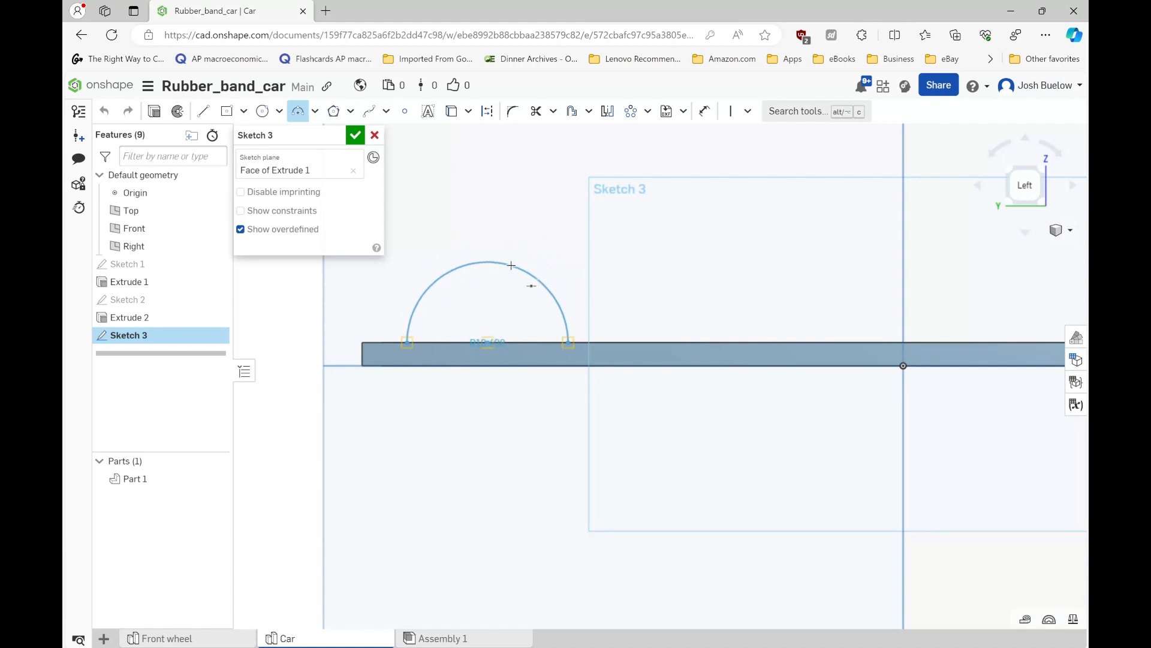
pyautogui.click(511, 265)
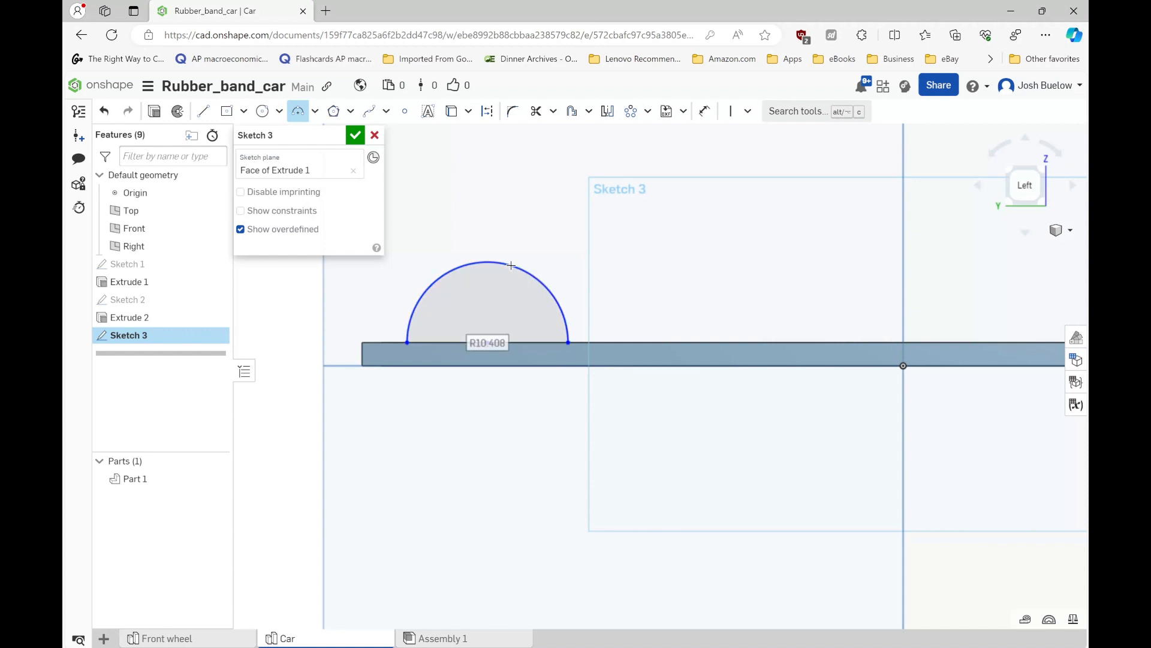
# - Set the semicircular arc's radius to 10 mm
pyautogui.write('1')
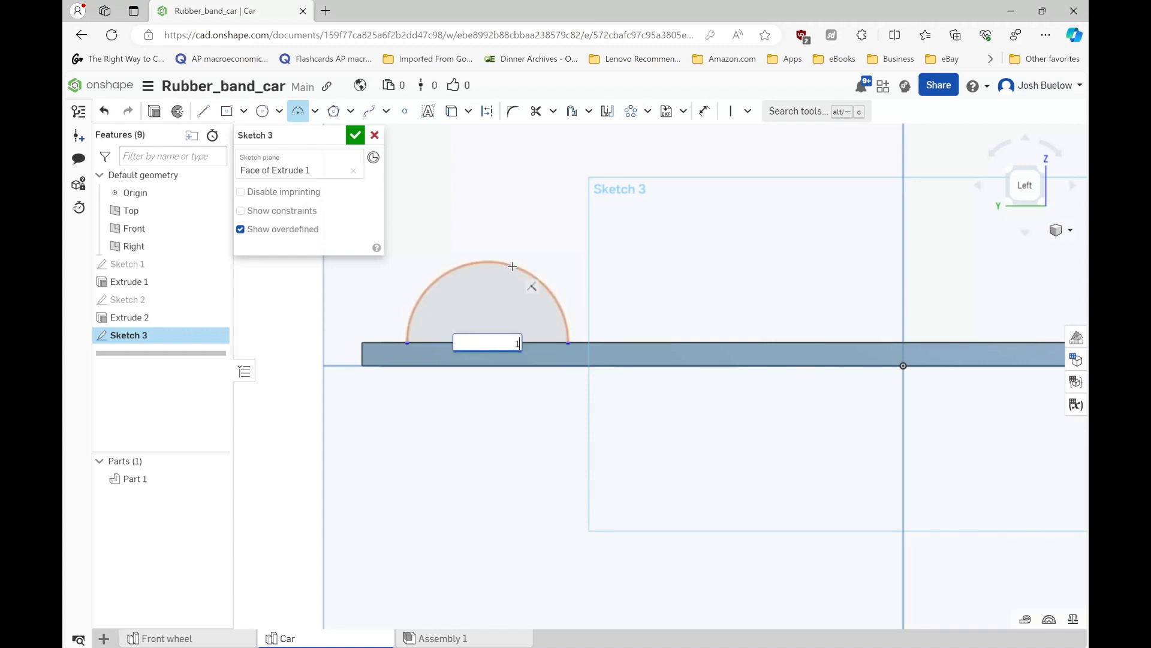
pyautogui.write('0')
pyautogui.press('Return')
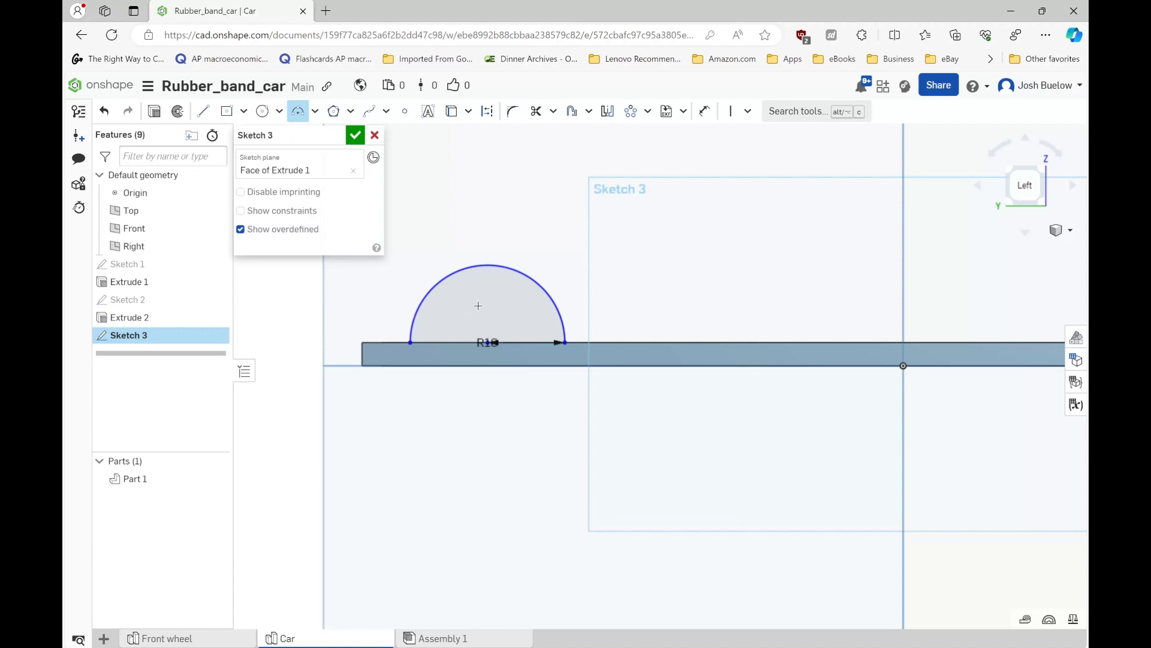
# - Draw a vertical construction line from the top of the semicircular arc down to its centre on the frame's upper edge
pyautogui.click(262, 111)
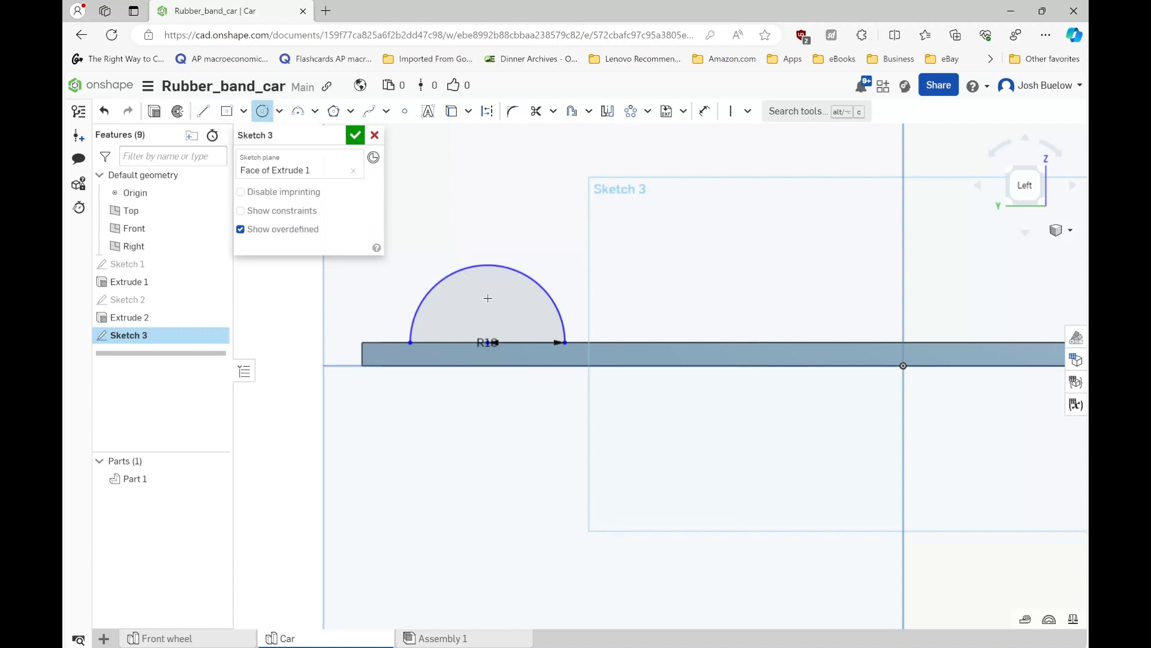
pyautogui.click(203, 111)
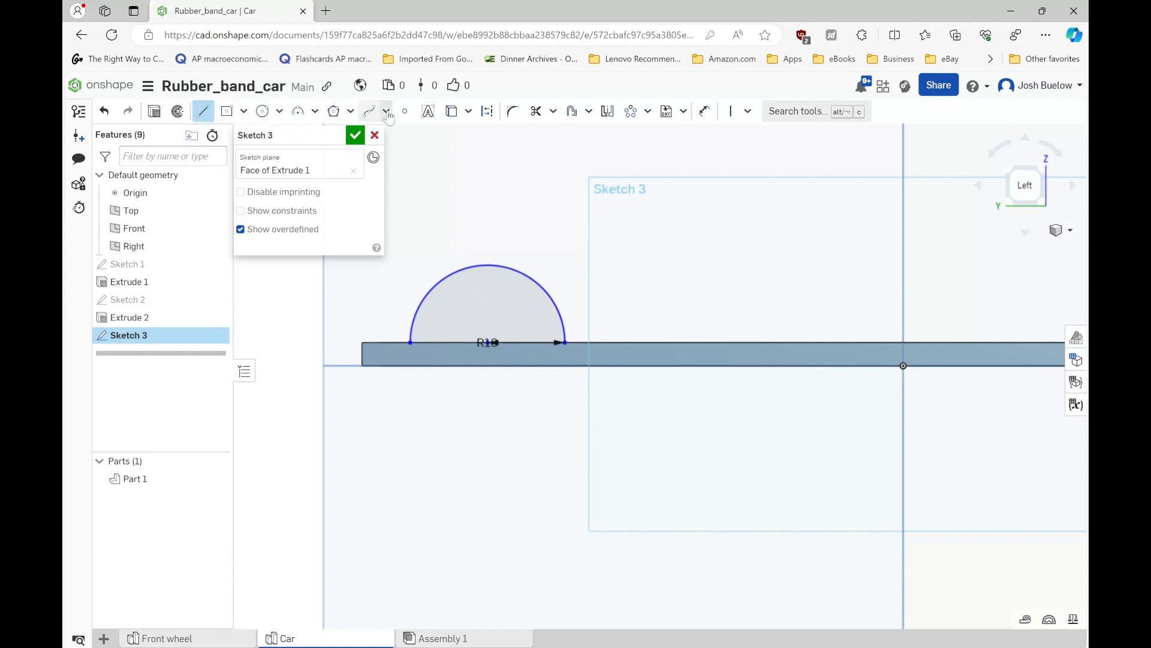
pyautogui.click(488, 111)
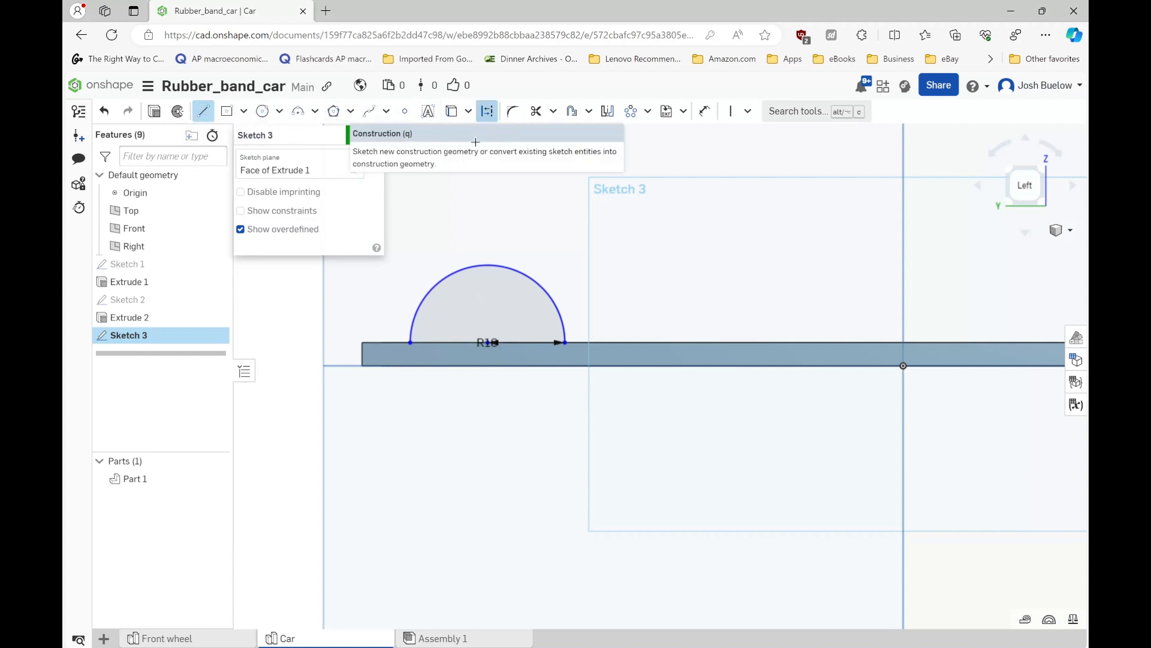
pyautogui.click(488, 265)
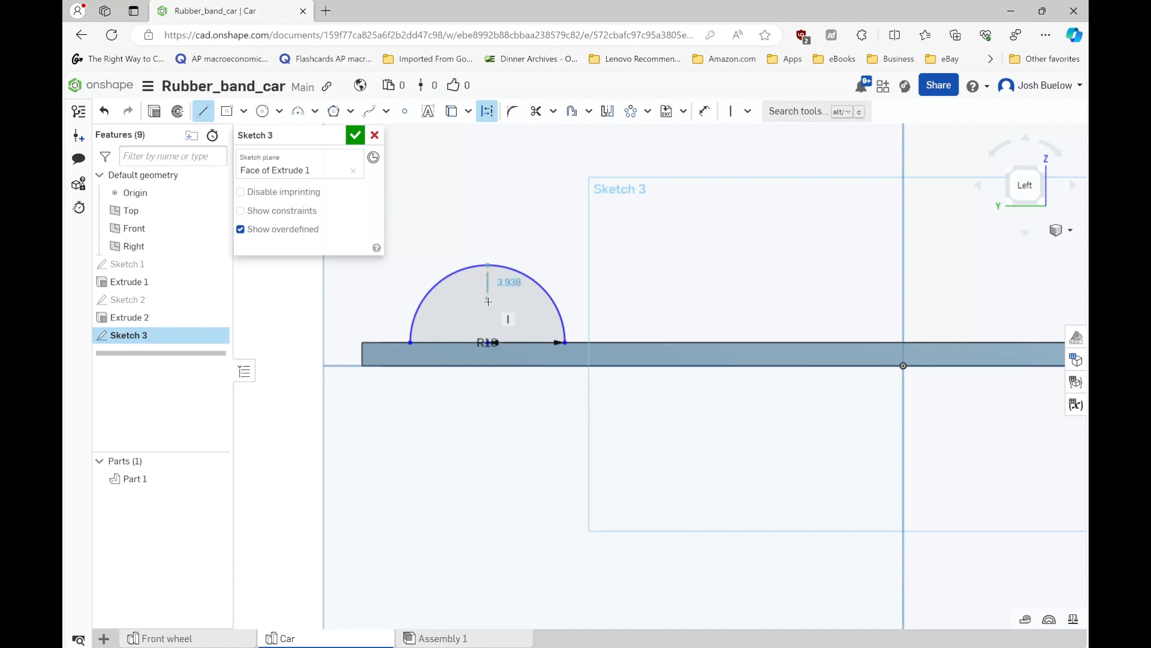
pyautogui.click(488, 342)
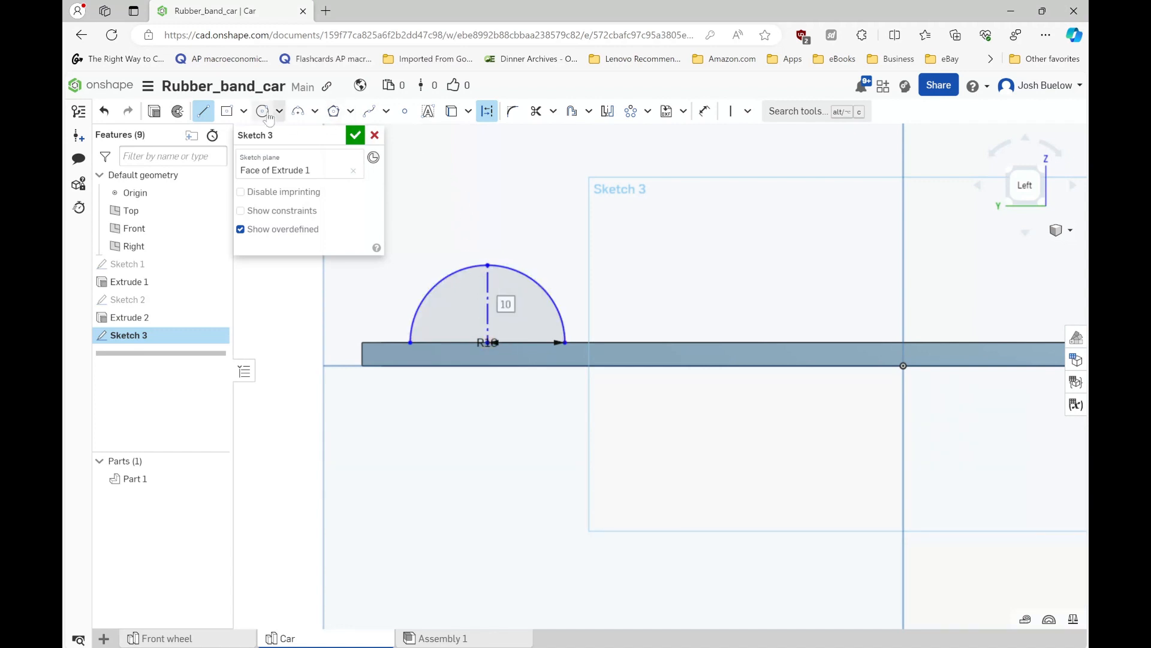
pyautogui.click(487, 111)
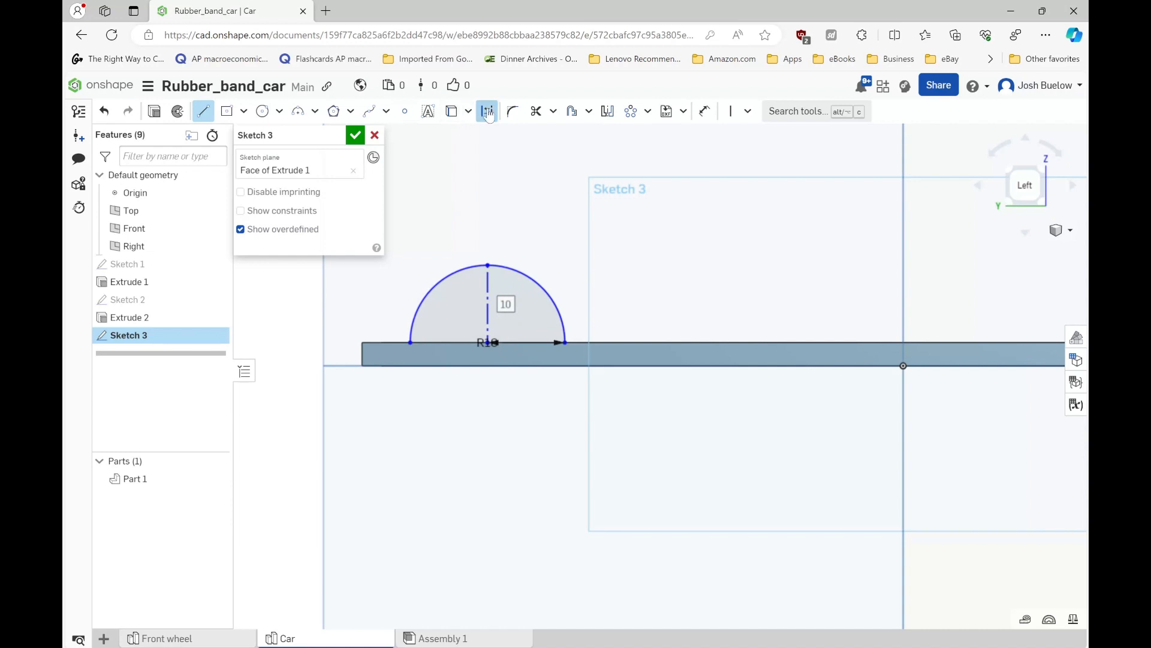
# - Draw a circle centred on the vertical construction line inside the semicircle and set its diameter to 6.1 mm
pyautogui.click(264, 112)
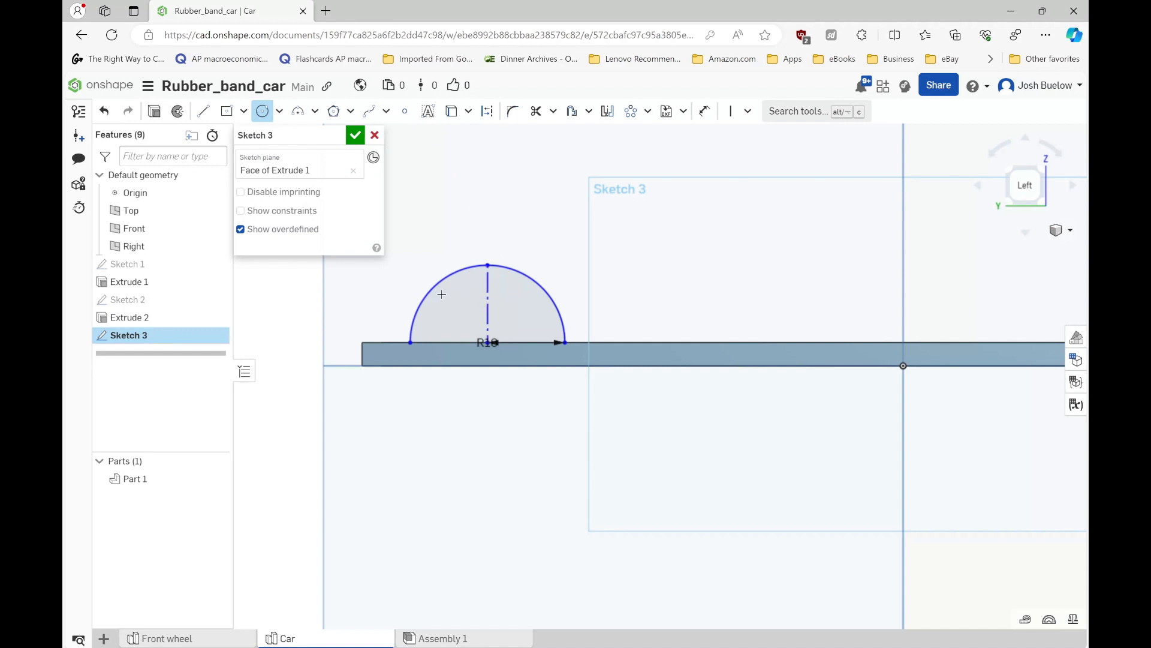
pyautogui.click(487, 287)
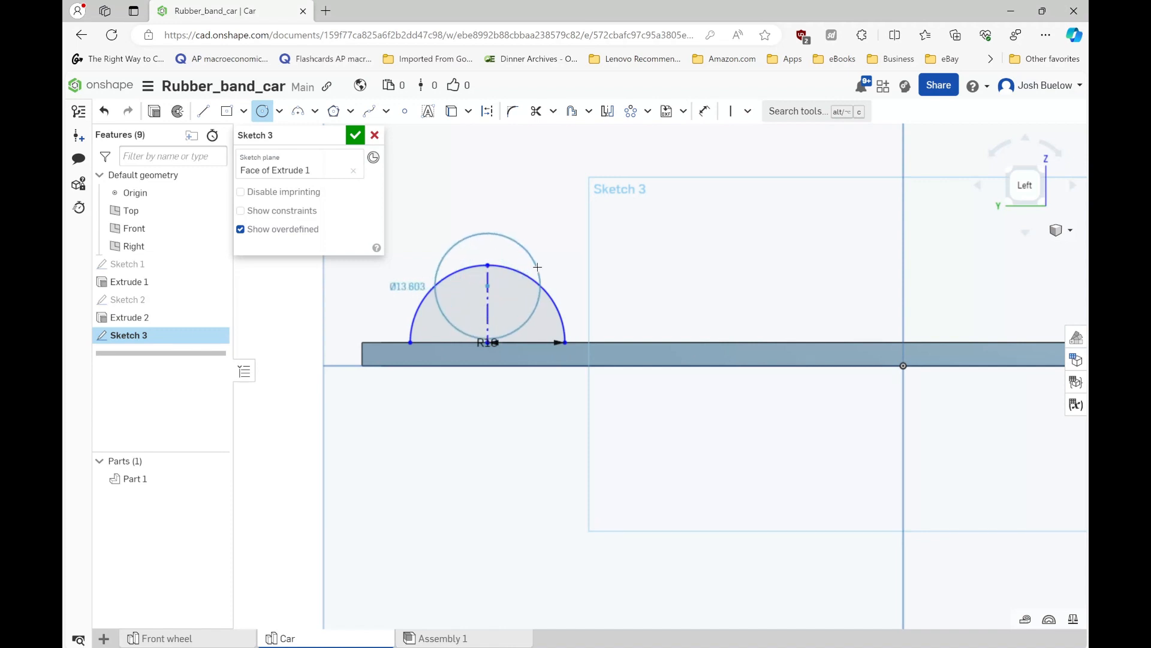
pyautogui.click(529, 252)
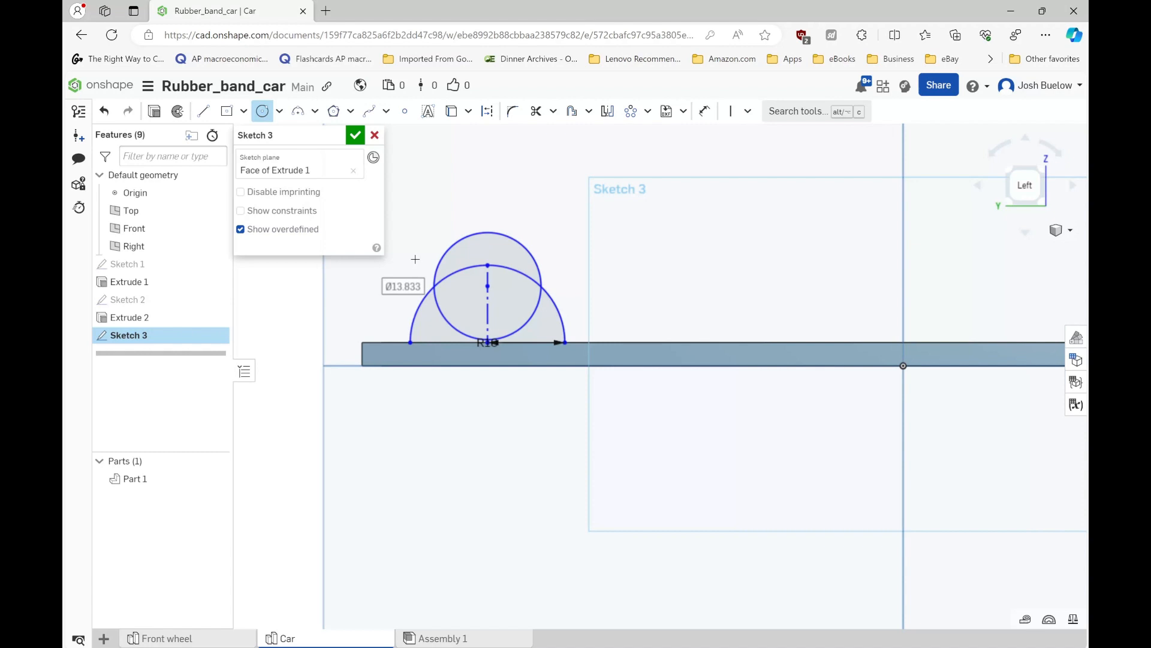
pyautogui.click(415, 259)
pyautogui.write('6.1')
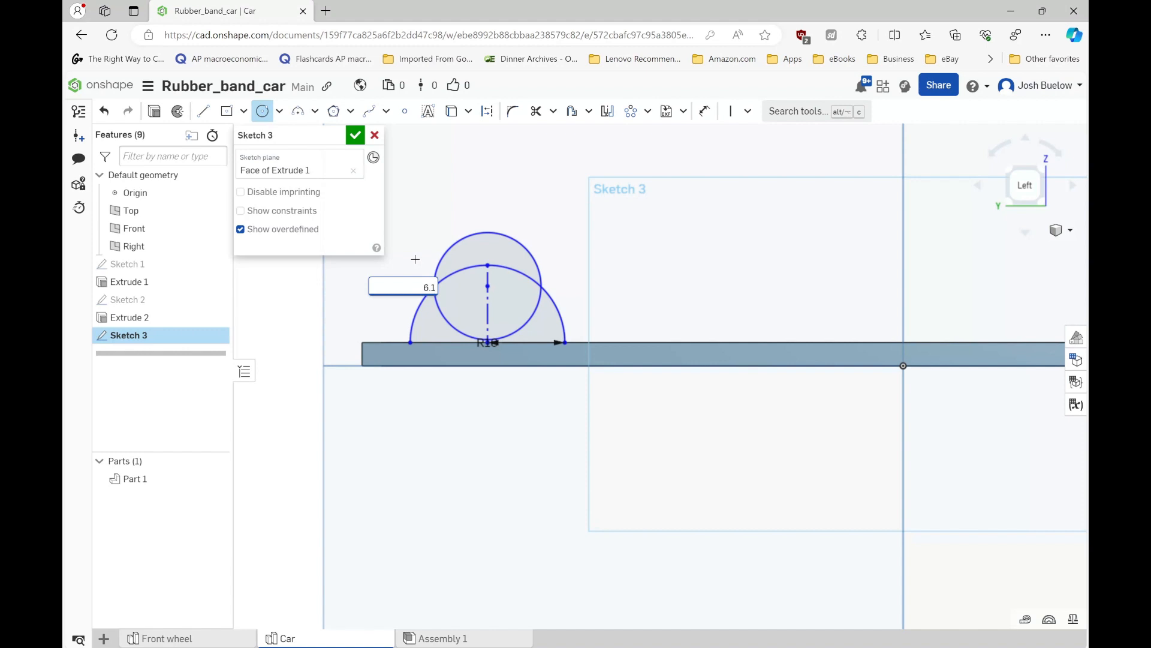
pyautogui.press('Return')
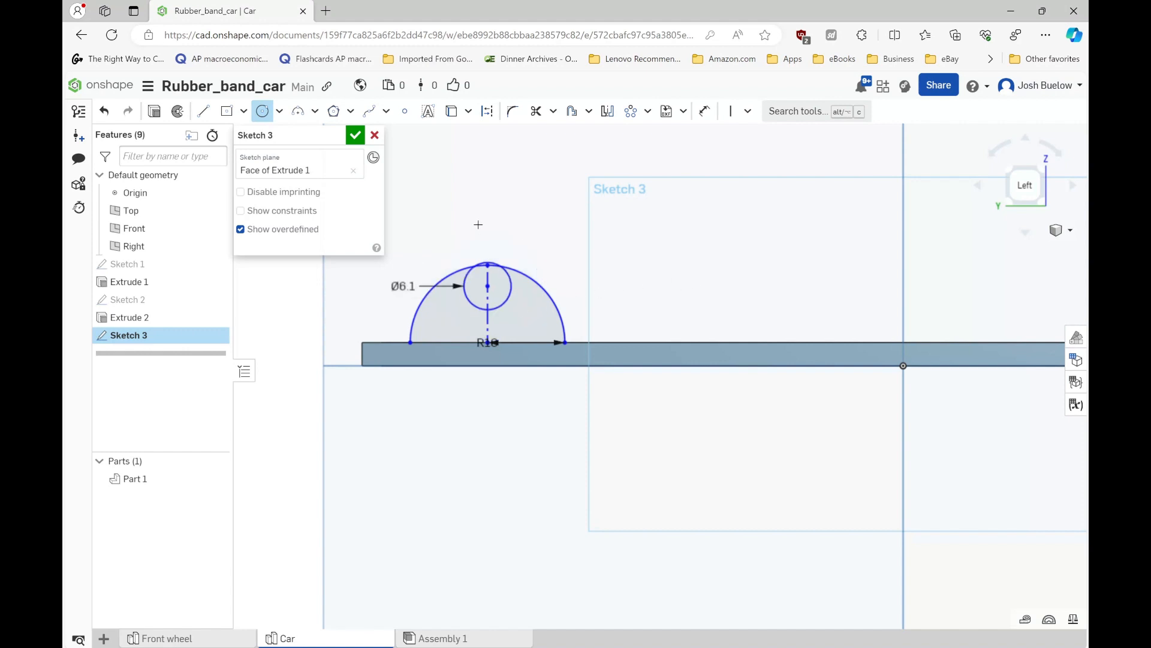
# - Dimension the circle's centre 3.1 mm above the frame's upper edge
pyautogui.press('d')
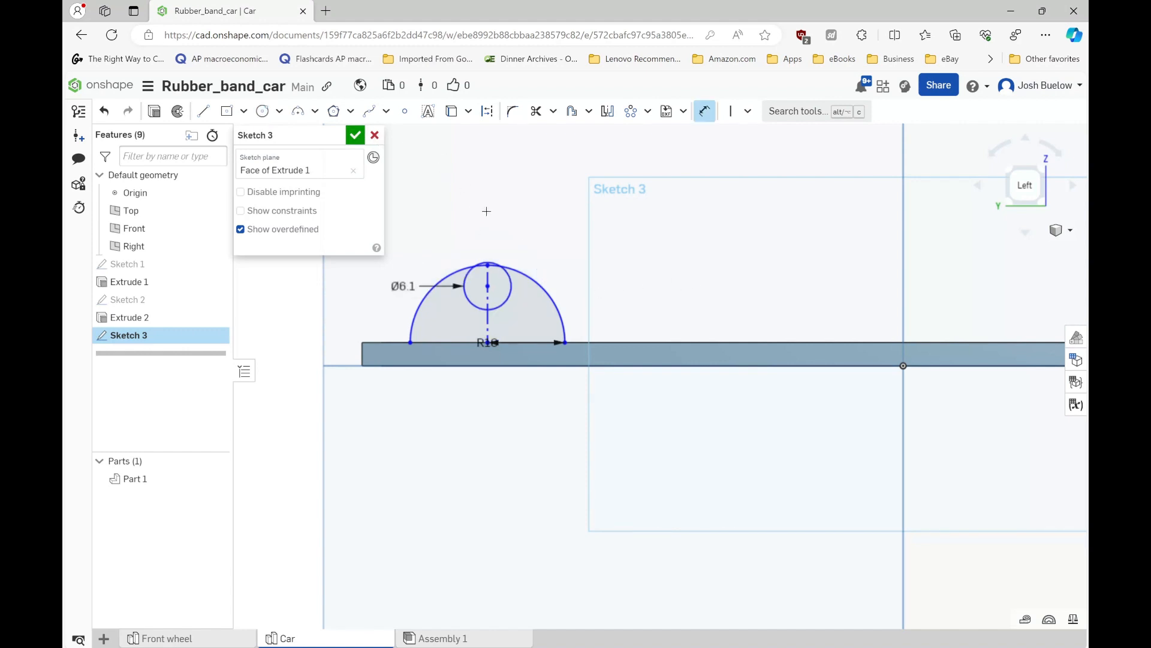
pyautogui.click(518, 343)
pyautogui.click(607, 321)
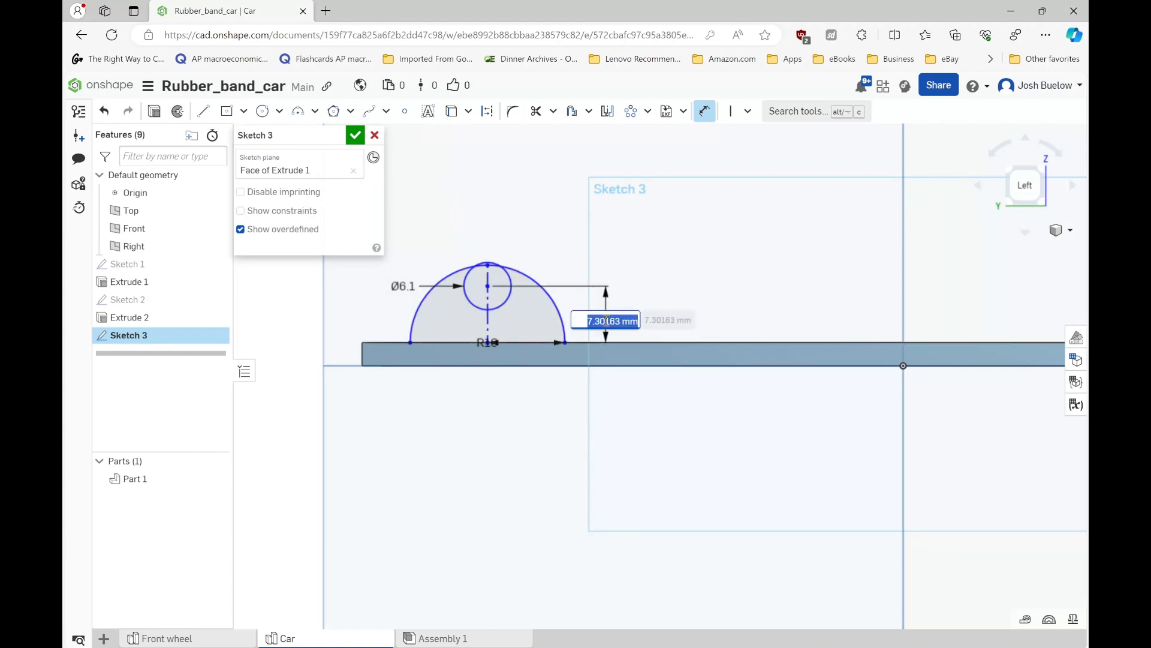
pyautogui.write('3')
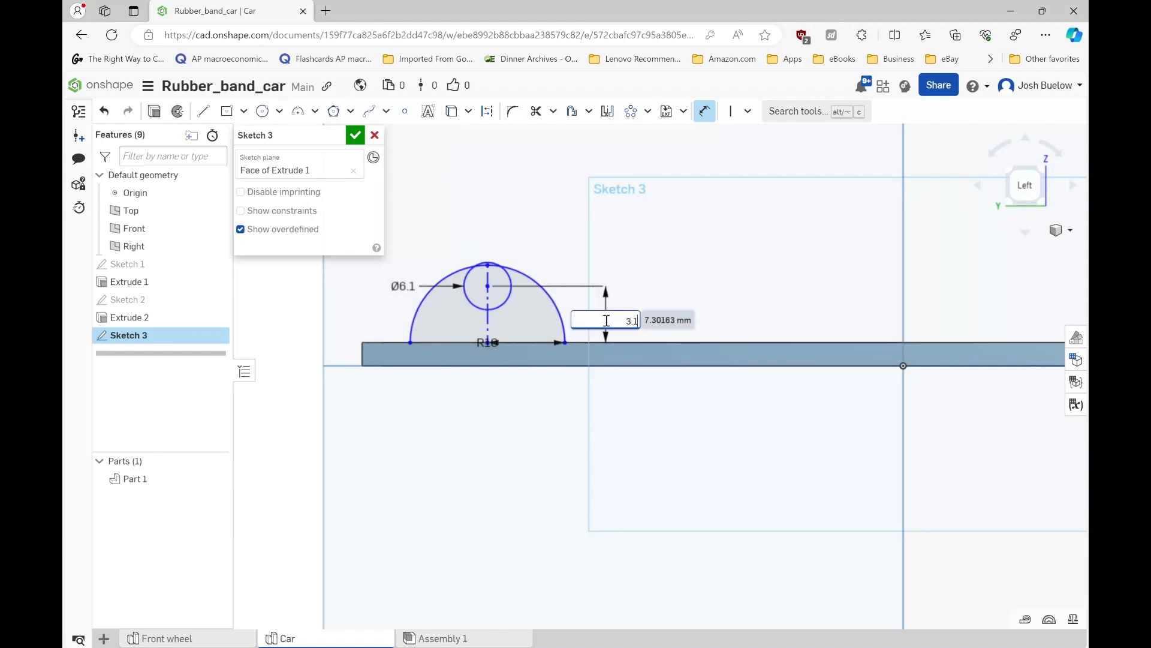
pyautogui.write('.1')
pyautogui.press('Return')
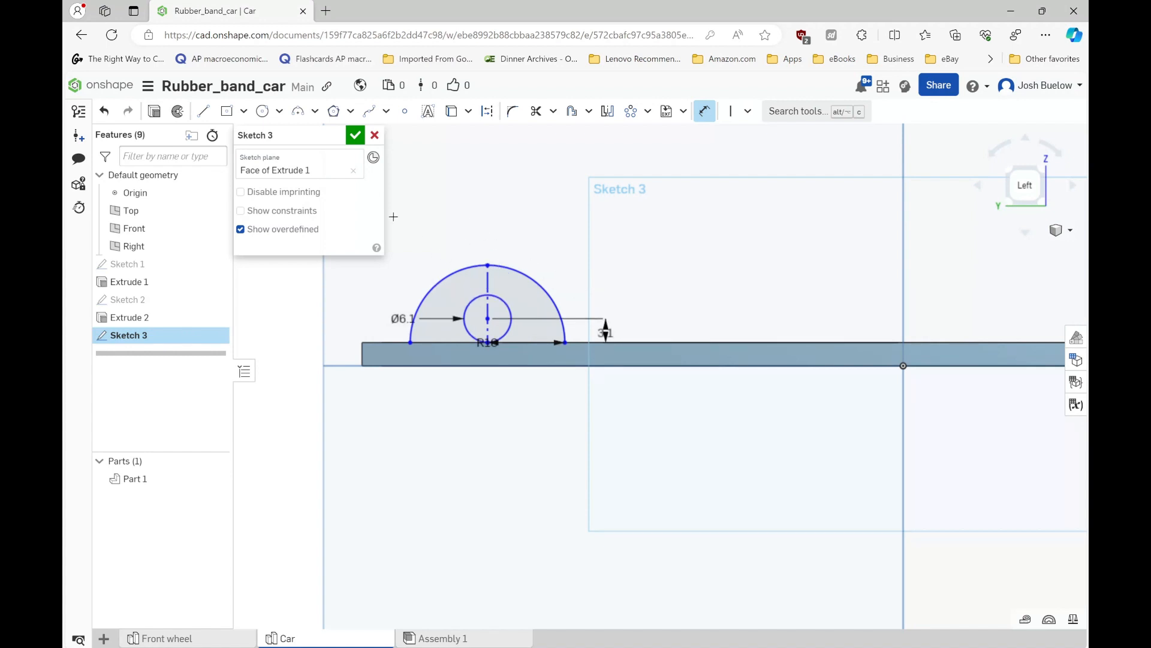
# - Close the semicircle with a straight line along the frame's upper edge between the arc's two endpoints
pyautogui.click(203, 111)
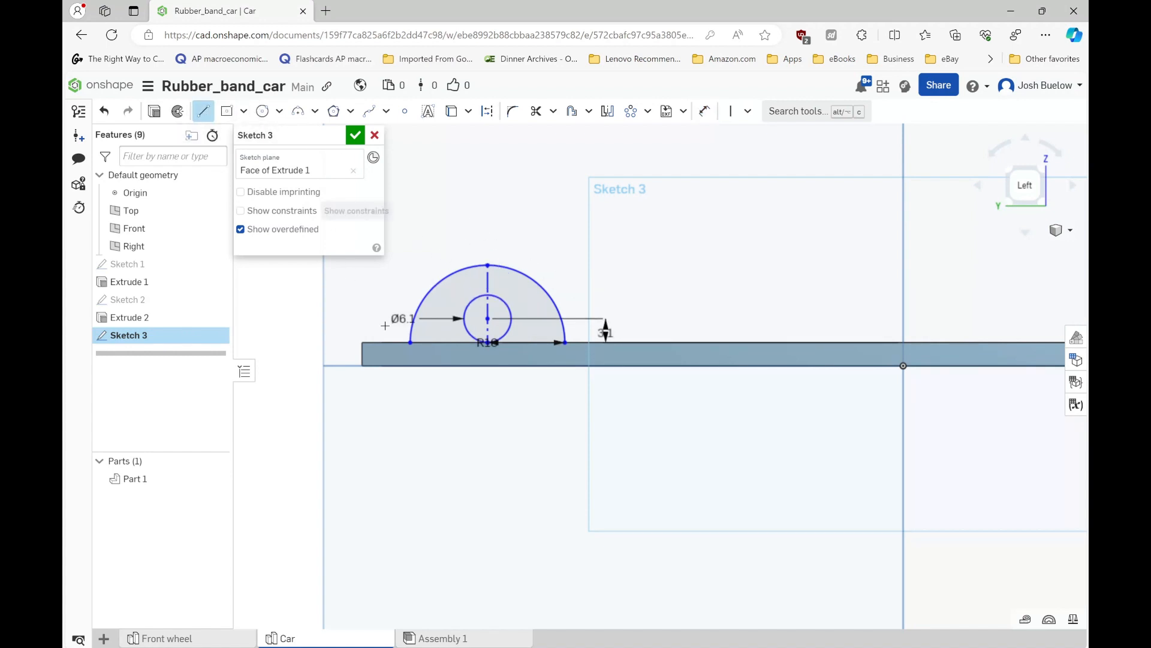
pyautogui.click(415, 344)
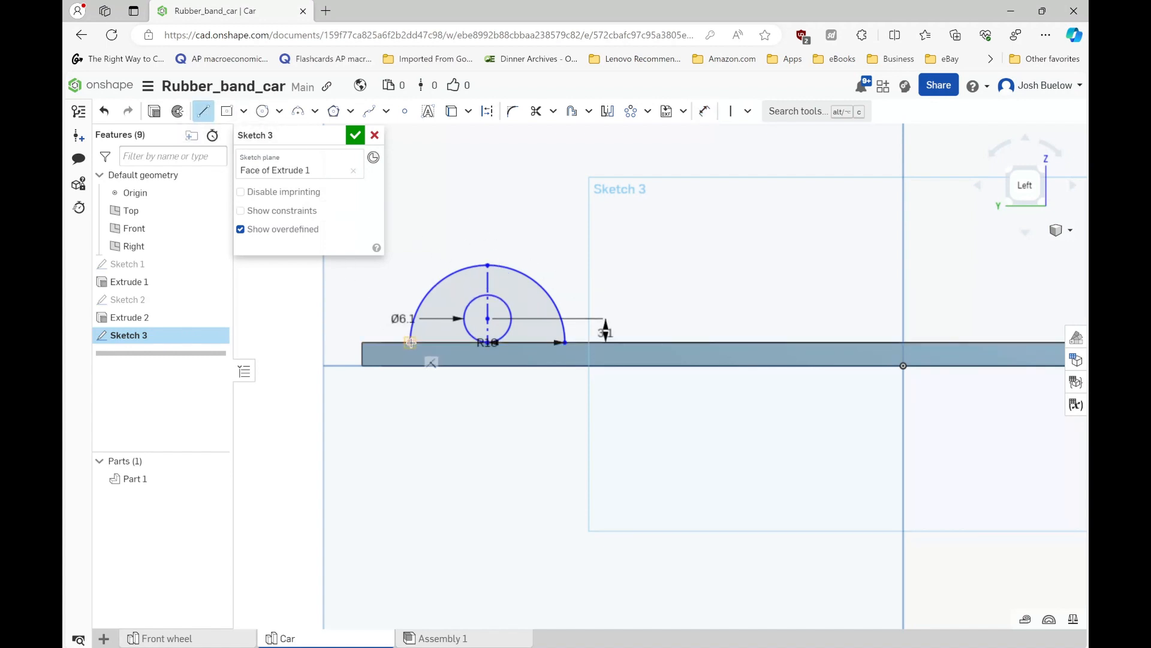
pyautogui.click(565, 343)
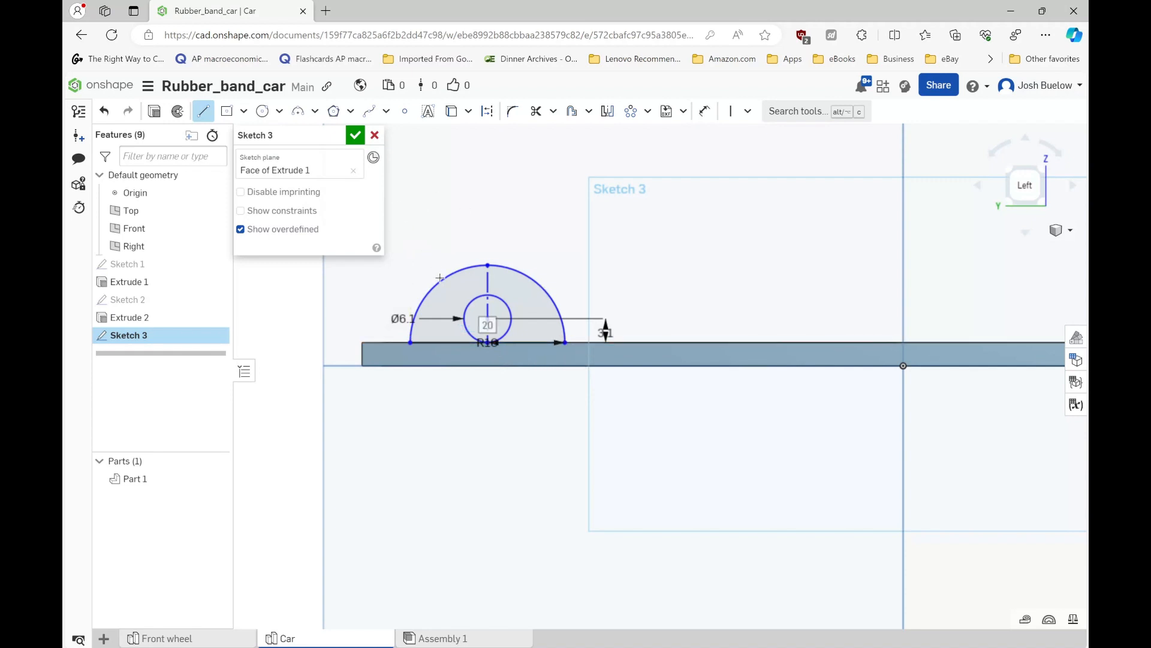
# - Mirror the semicircular arc and its circle about the Front plane to the other end of the frame
pyautogui.scroll(-4, 439, 278)
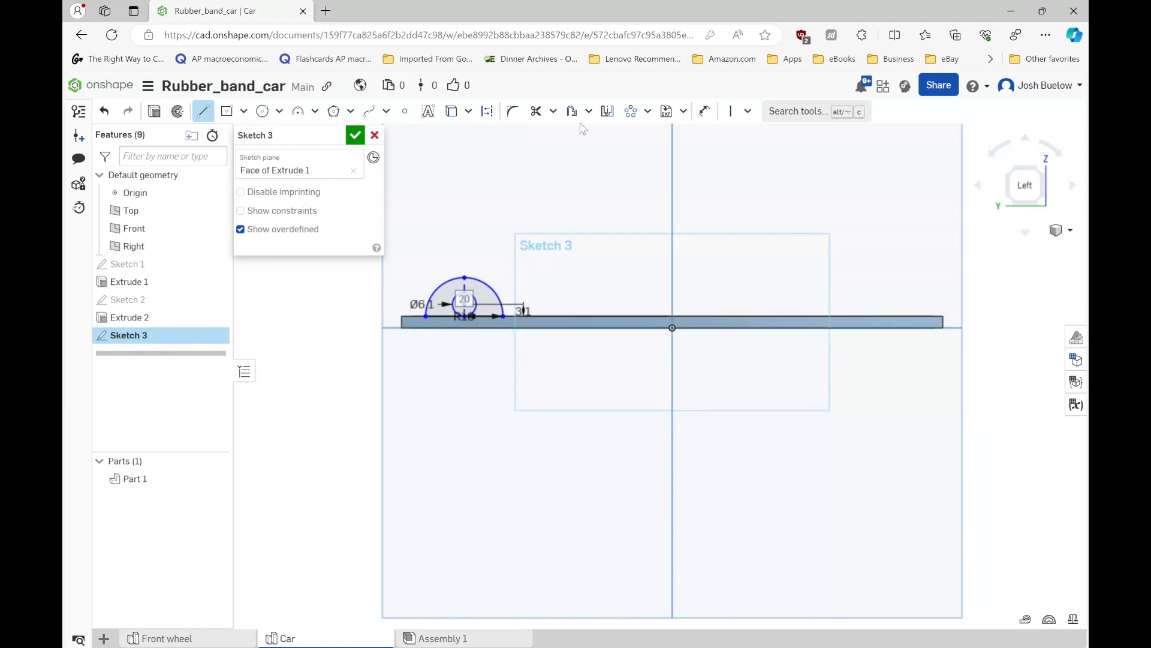
pyautogui.click(608, 111)
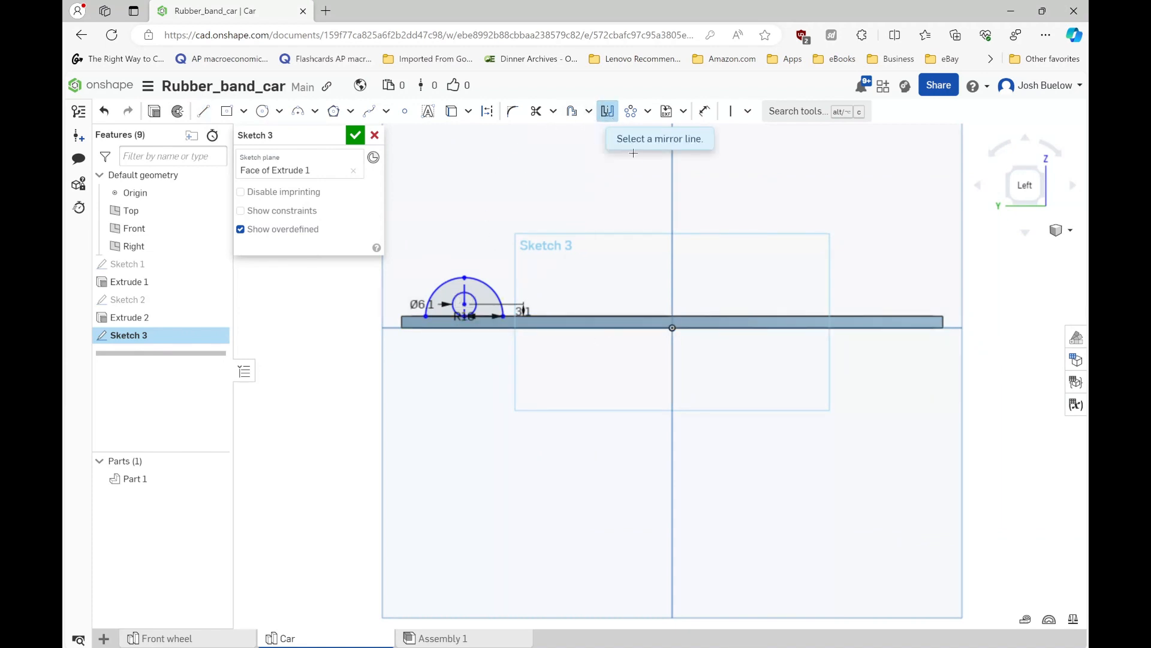
pyautogui.click(672, 202)
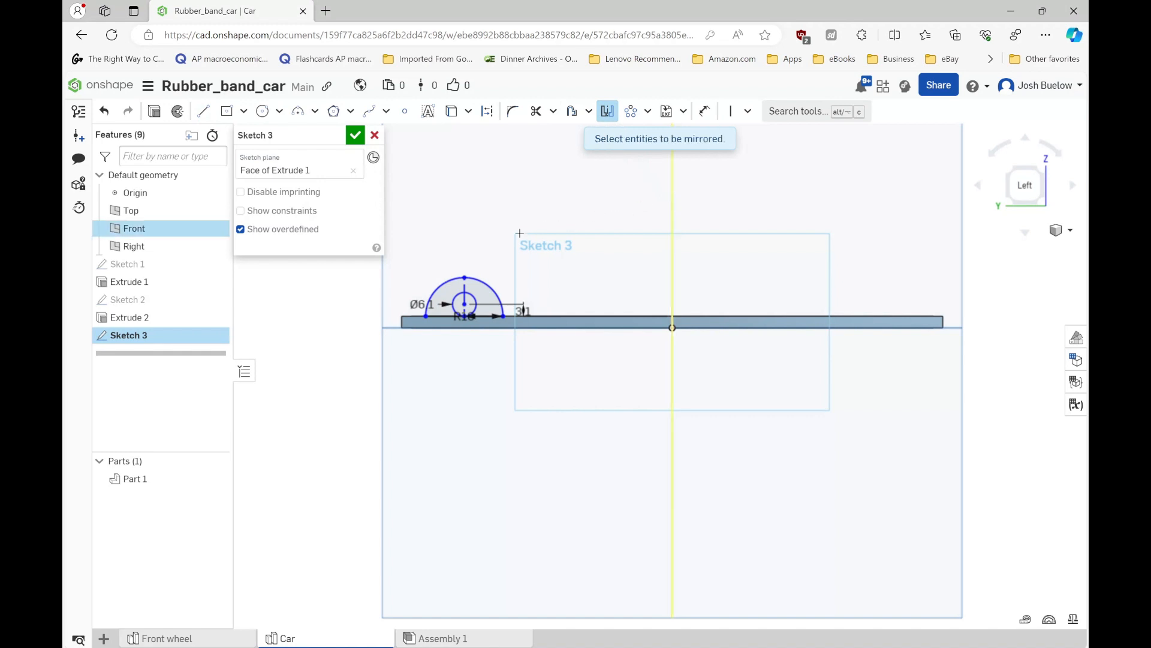
pyautogui.click(436, 285)
pyautogui.scroll(2, 429, 281)
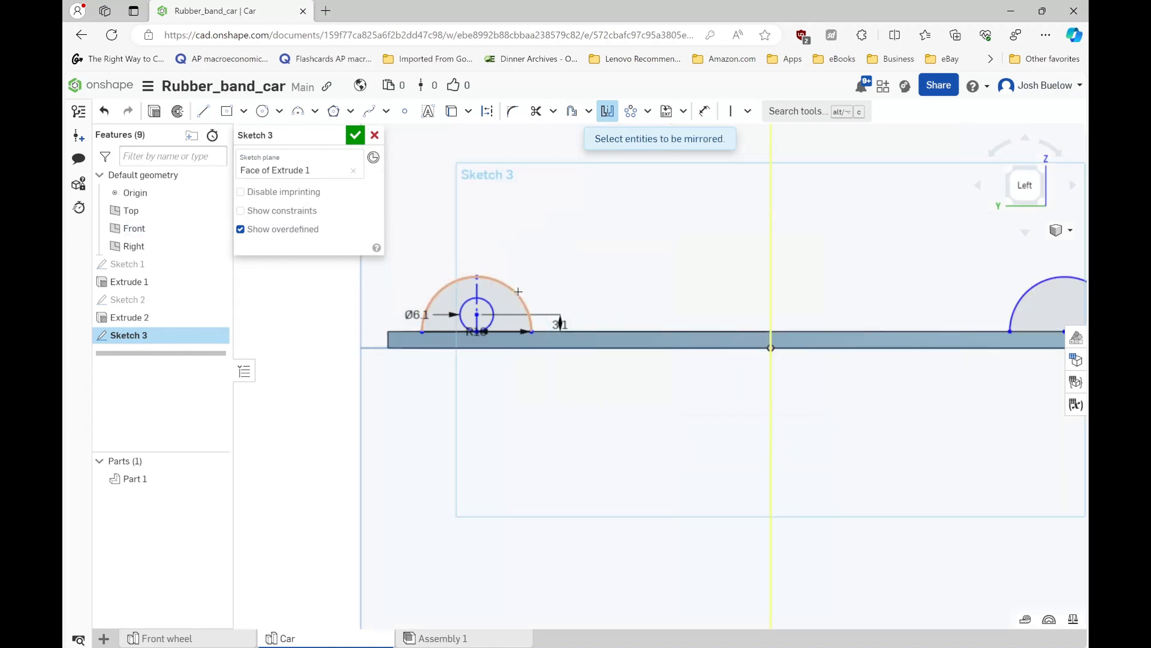
pyautogui.click(497, 326)
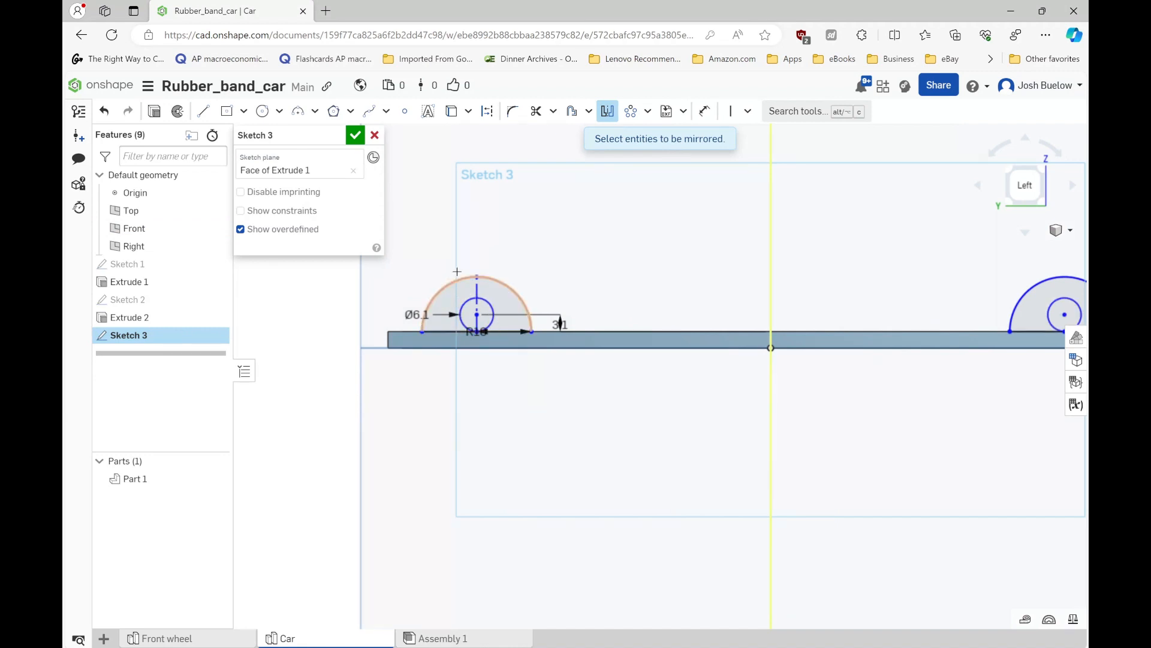
# - Dimension the original semicircle's outer endpoint 5 mm from the frame's +Y end and accept the sketch
pyautogui.scroll(-2, 457, 272)
pyautogui.scroll(2, 436, 299)
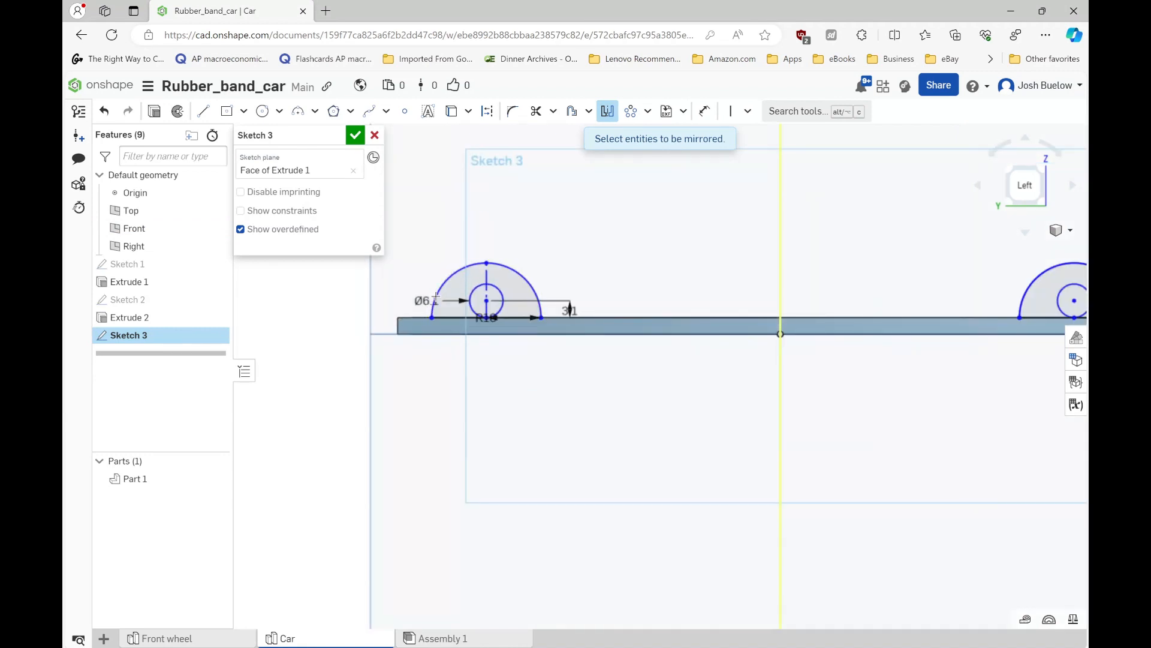
pyautogui.press('u')
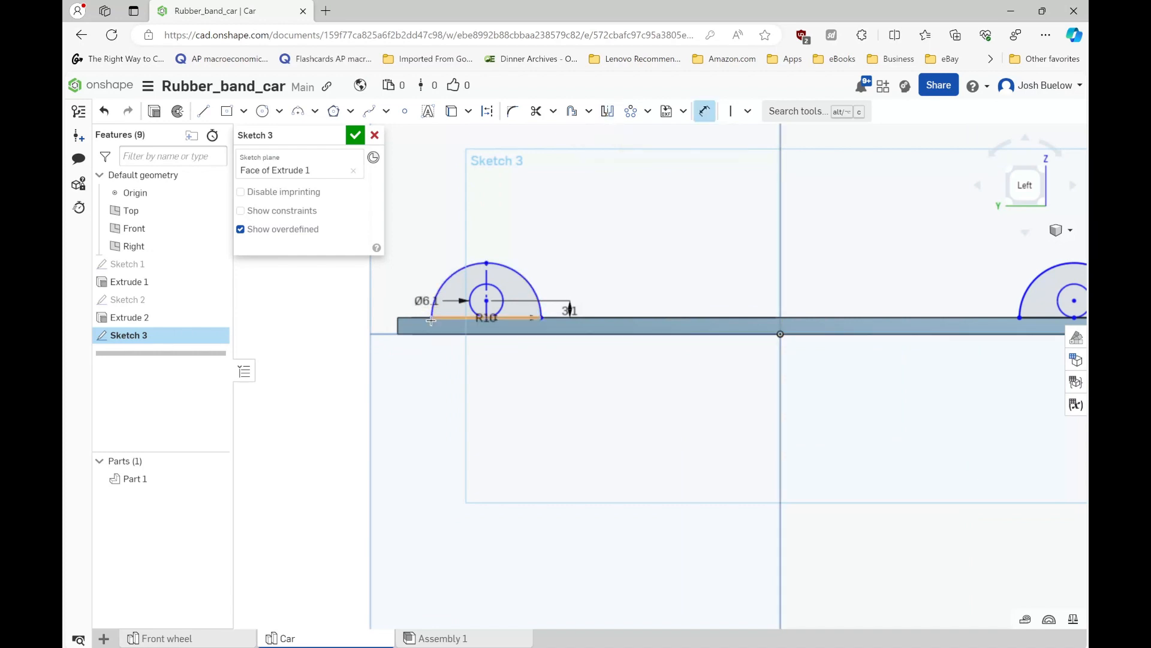
pyautogui.scroll(2, 439, 319)
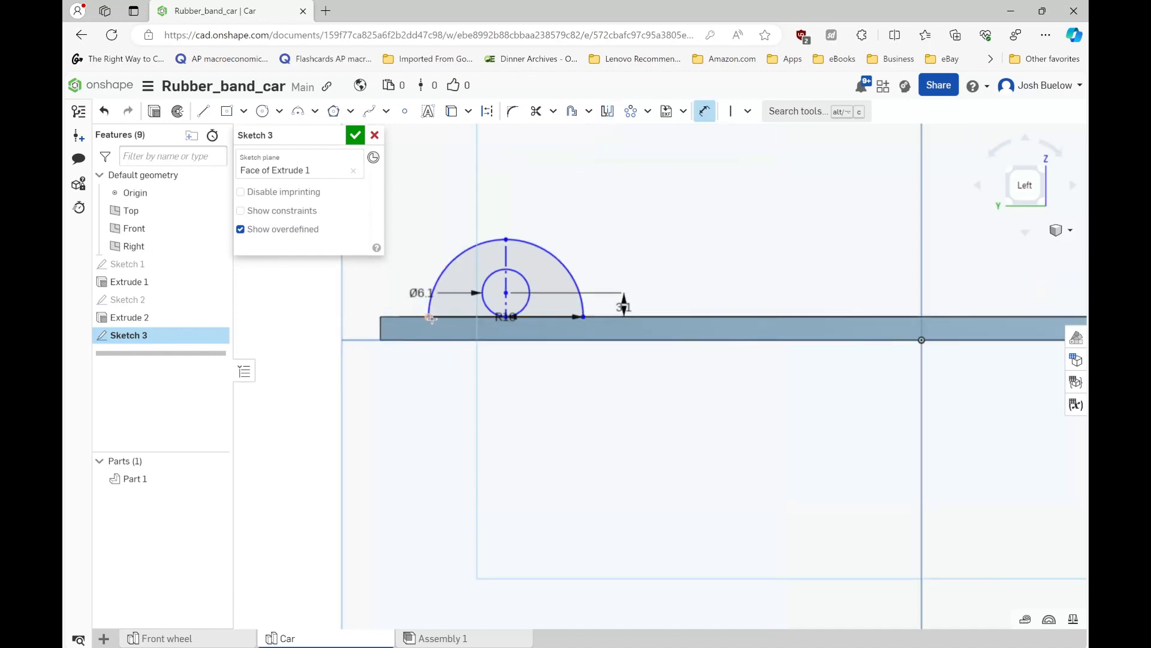
pyautogui.click(381, 325)
pyautogui.click(398, 301)
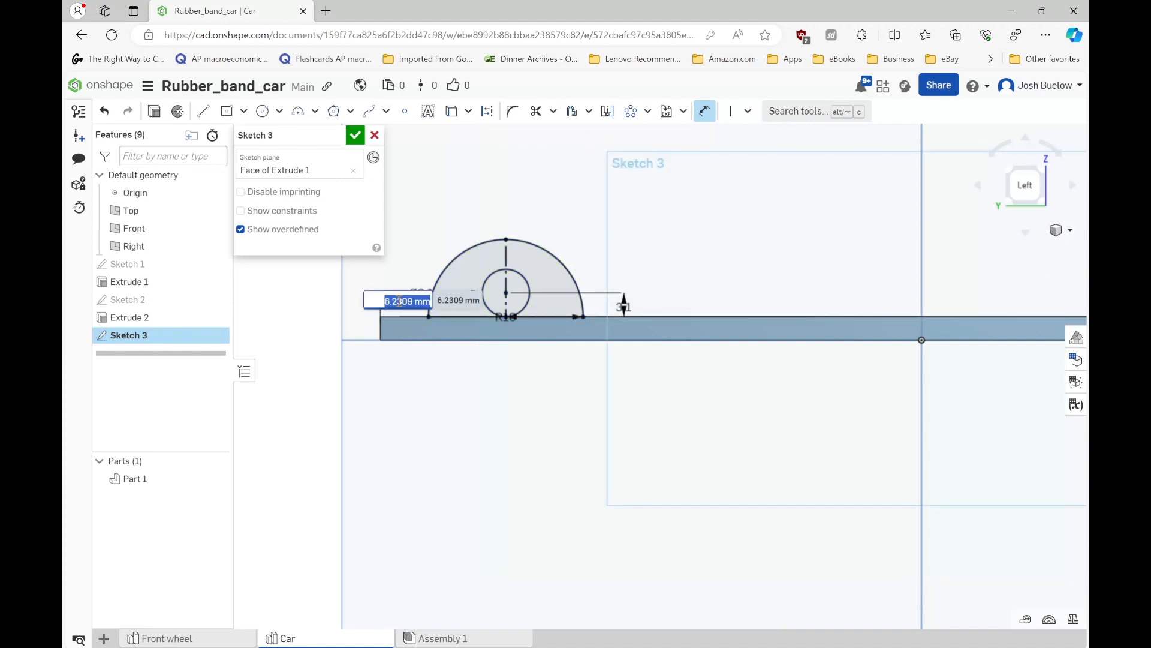
pyautogui.write('5')
pyautogui.press('Return')
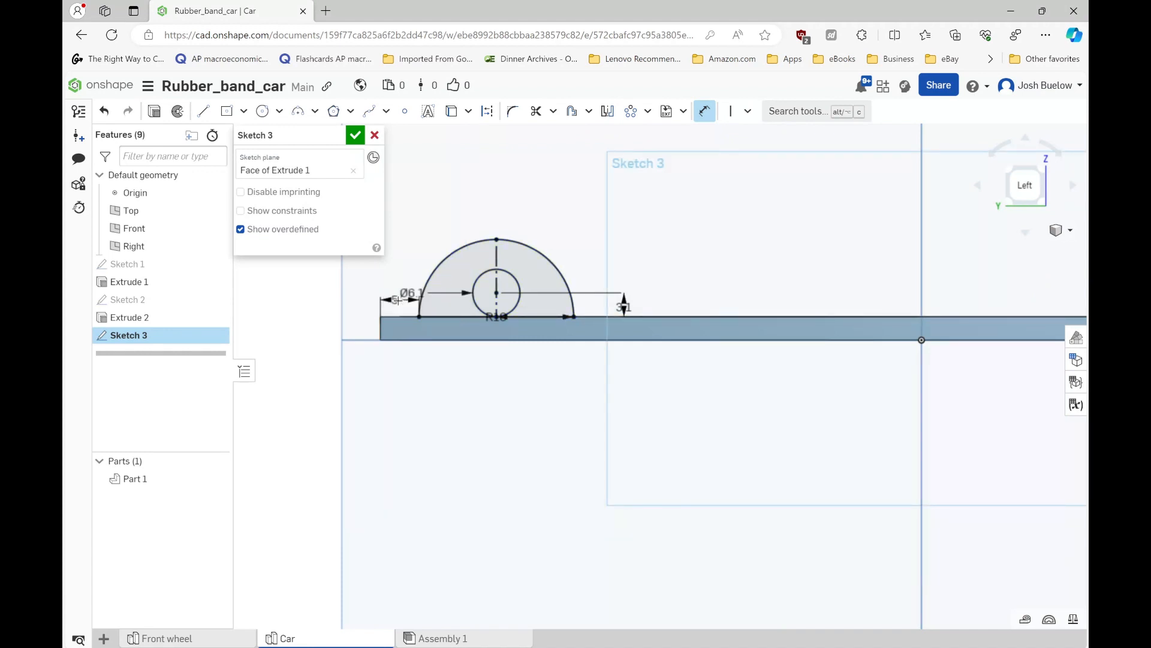
pyautogui.scroll(-3, 397, 300)
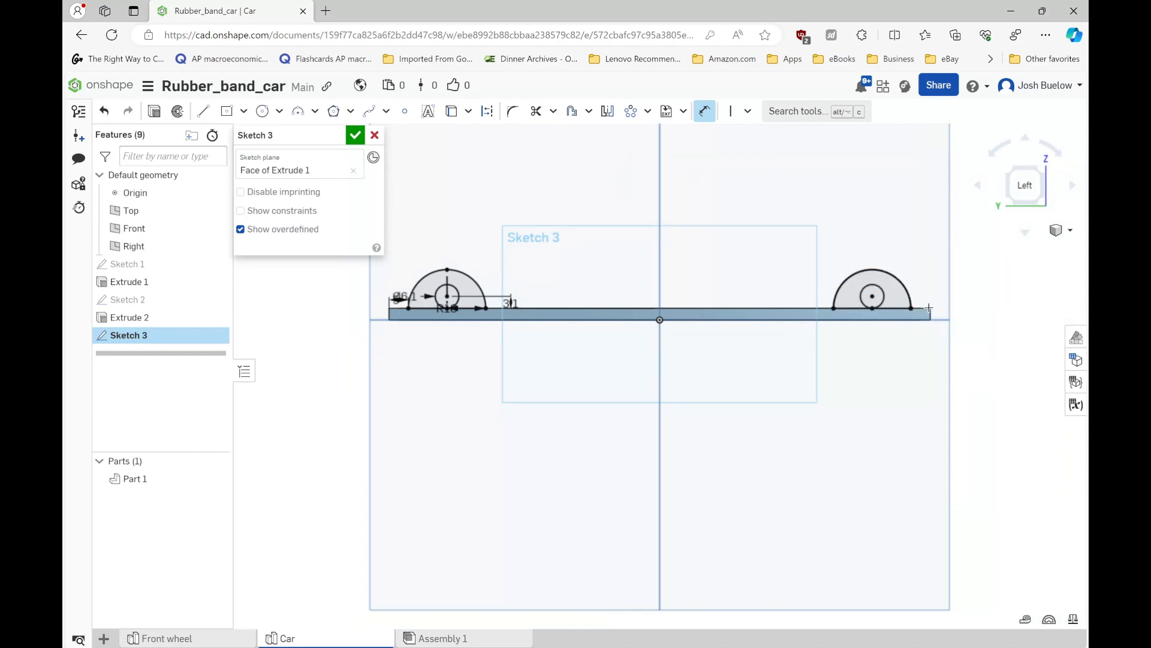
pyautogui.click(357, 137)
# - Start a blind extrusion of the two semicircular support regions around the axle holes, with its direction flipped toward the frame's inside
pyautogui.moveTo(540, 288); pyautogui.dragTo(470, 271, button='right')
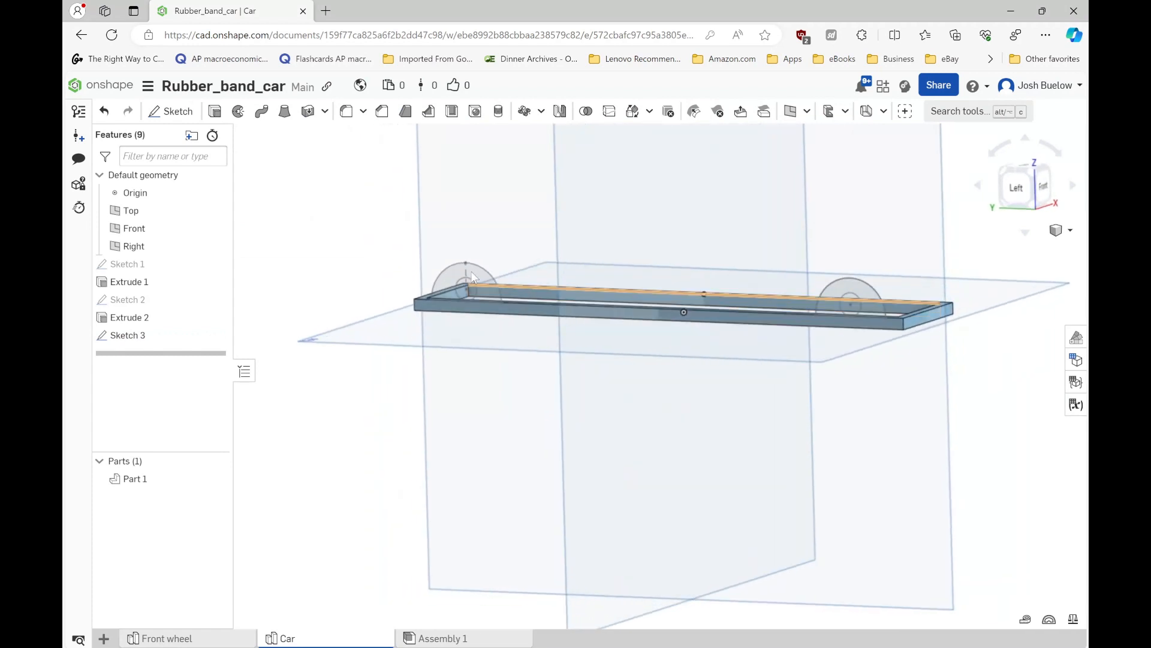
pyautogui.scroll(5, 475, 280)
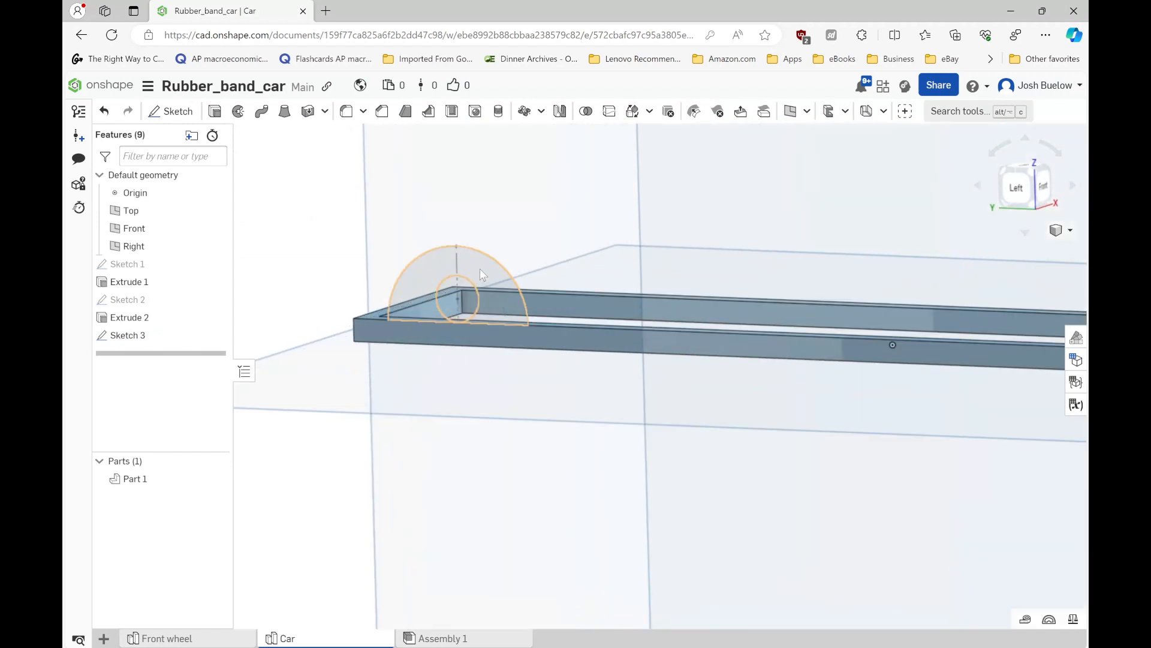
pyautogui.click(480, 269)
pyautogui.scroll(-3, 447, 264)
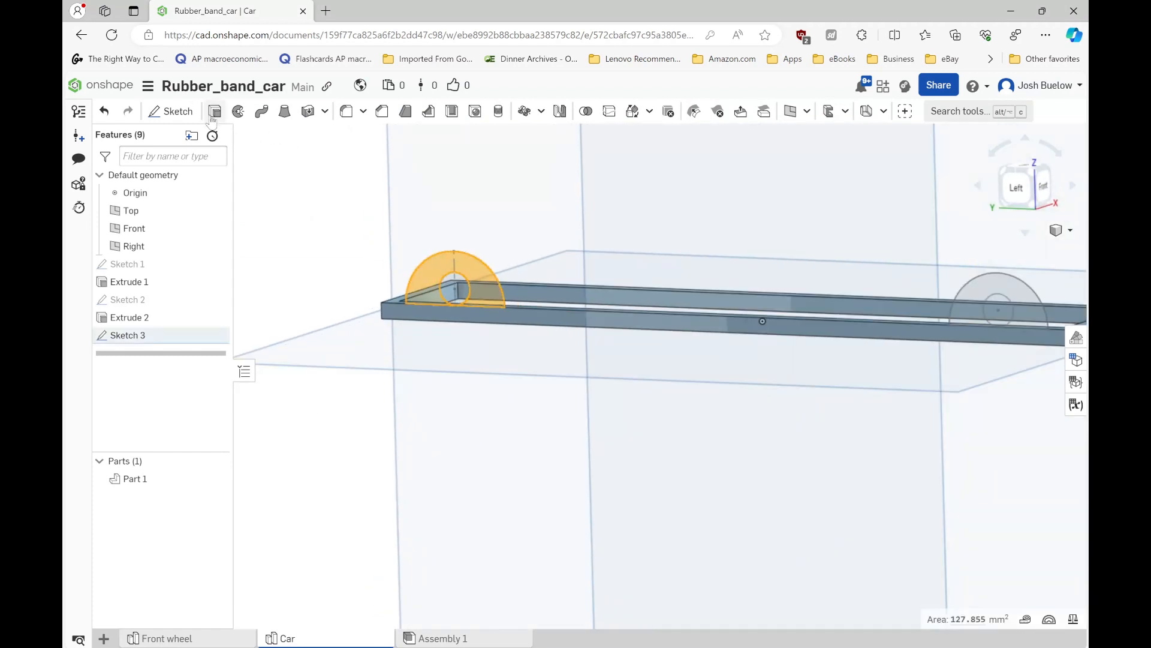
pyautogui.click(963, 304)
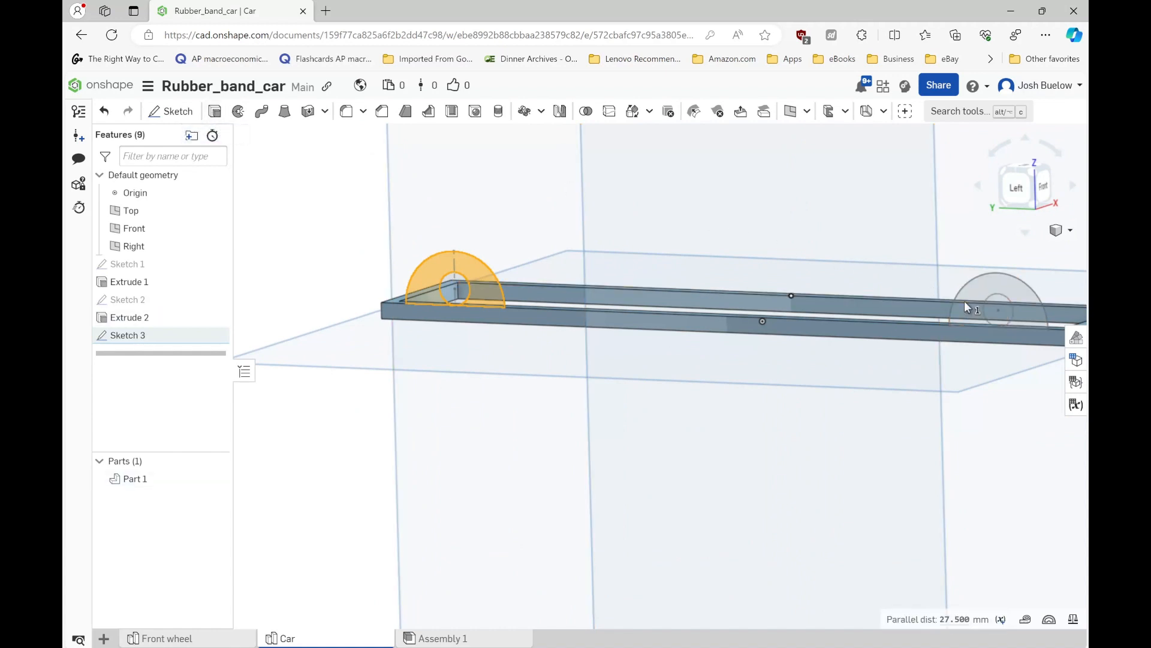
pyautogui.click(972, 289)
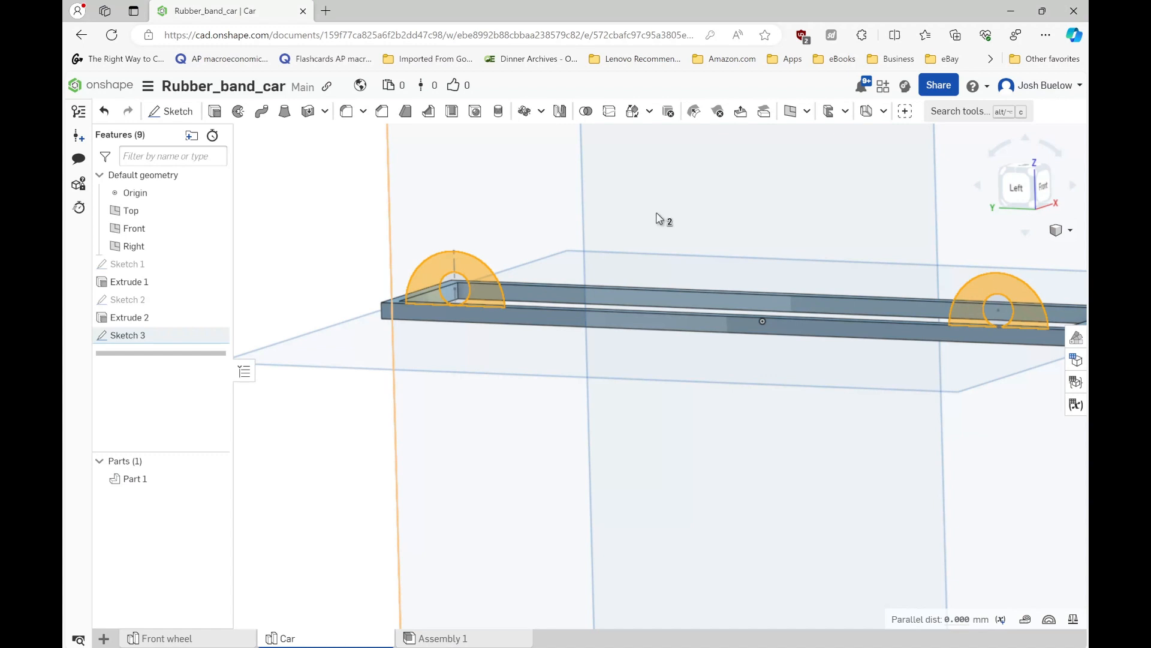
pyautogui.click(216, 111)
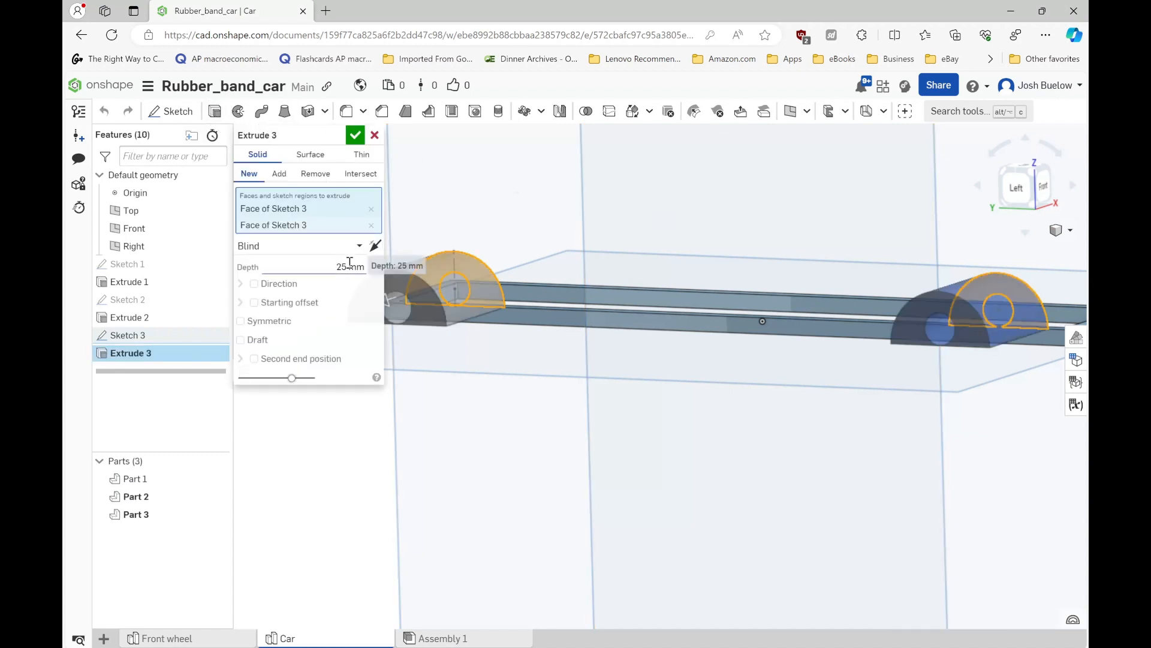
pyautogui.click(375, 245)
# - Set the supports' extrusion depth to 2.5 mm, add them to Part 1 and accept the extrusion
pyautogui.click(350, 265)
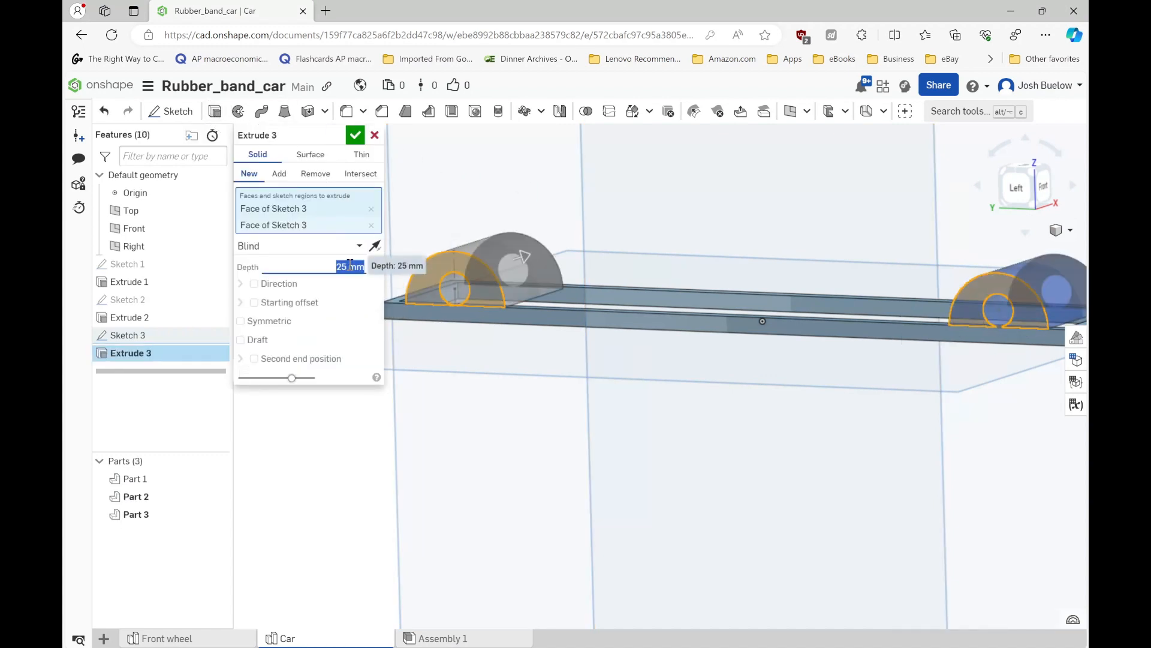
pyautogui.write('2.5')
pyautogui.press('Return')
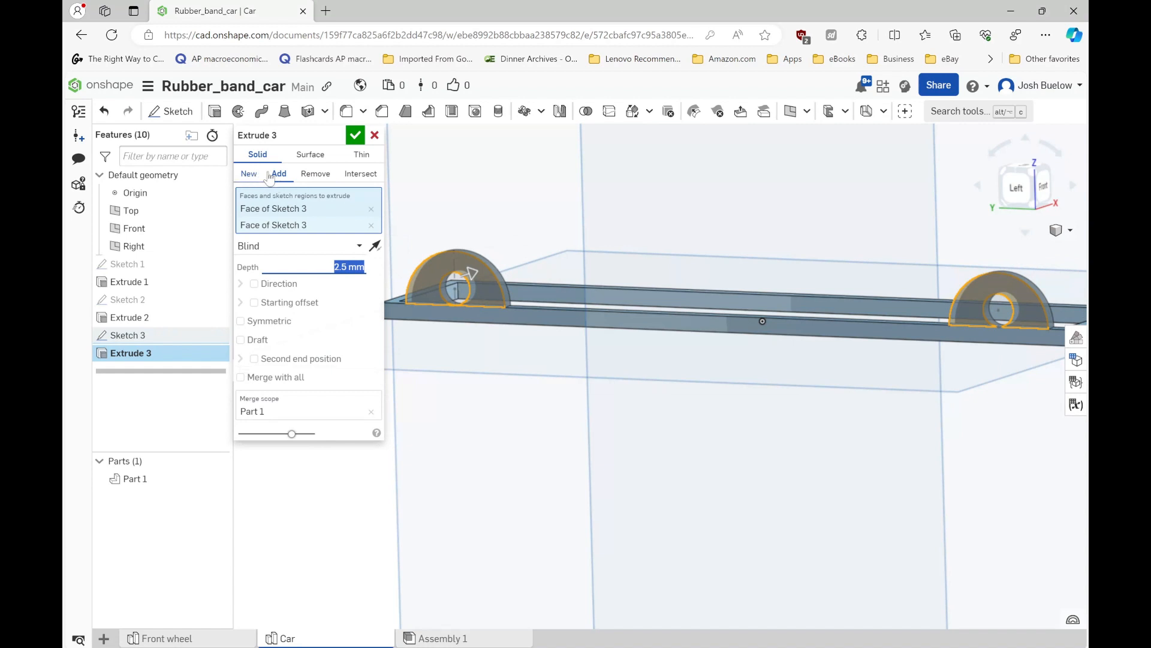
pyautogui.moveTo(635, 317); pyautogui.dragTo(629, 349, button='right')
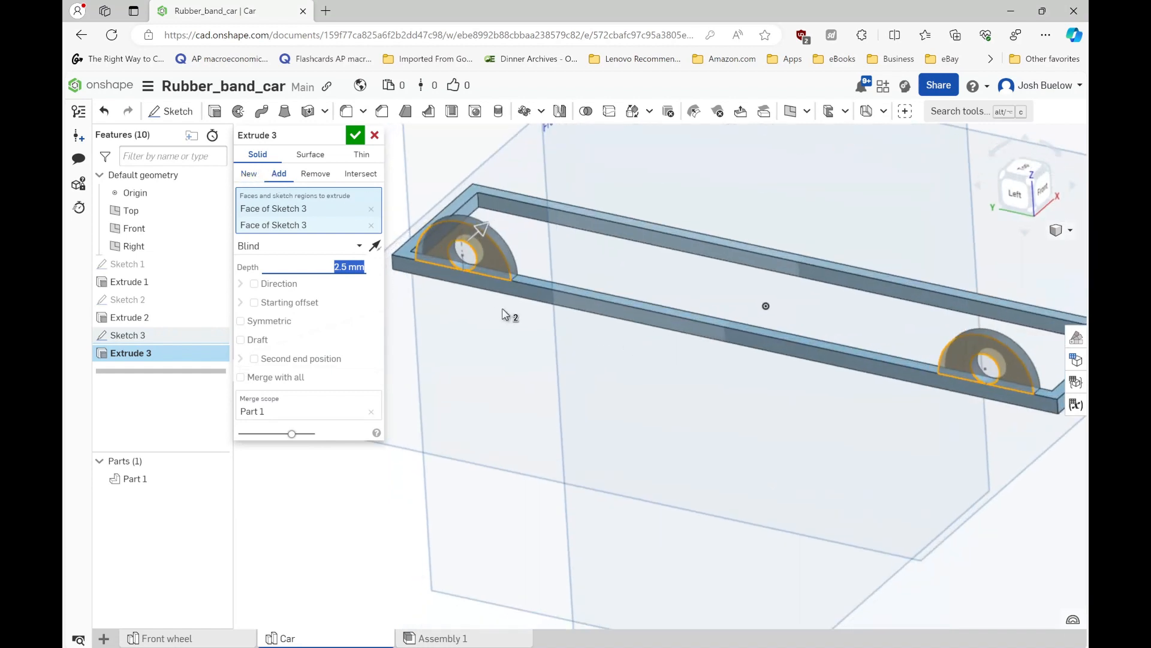
pyautogui.scroll(-3, 504, 310)
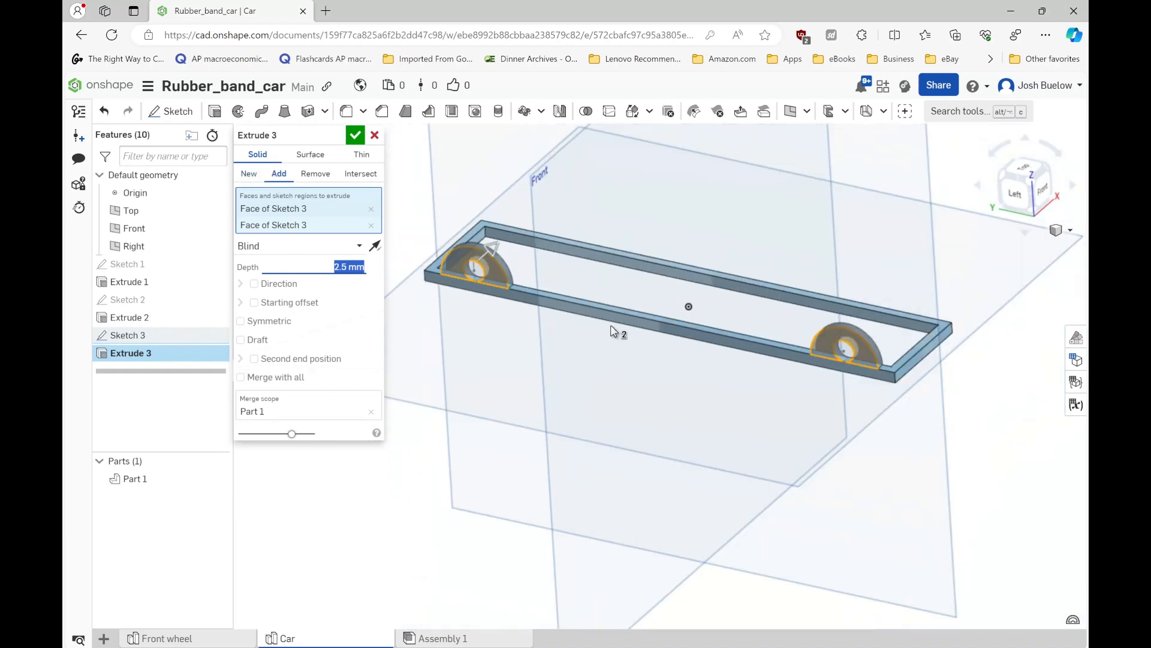
pyautogui.click(354, 137)
# - Mirror the support extrusion, Extrude 3, about the Right plane as a feature mirror with features reapplied
pyautogui.scroll(-2, 477, 382)
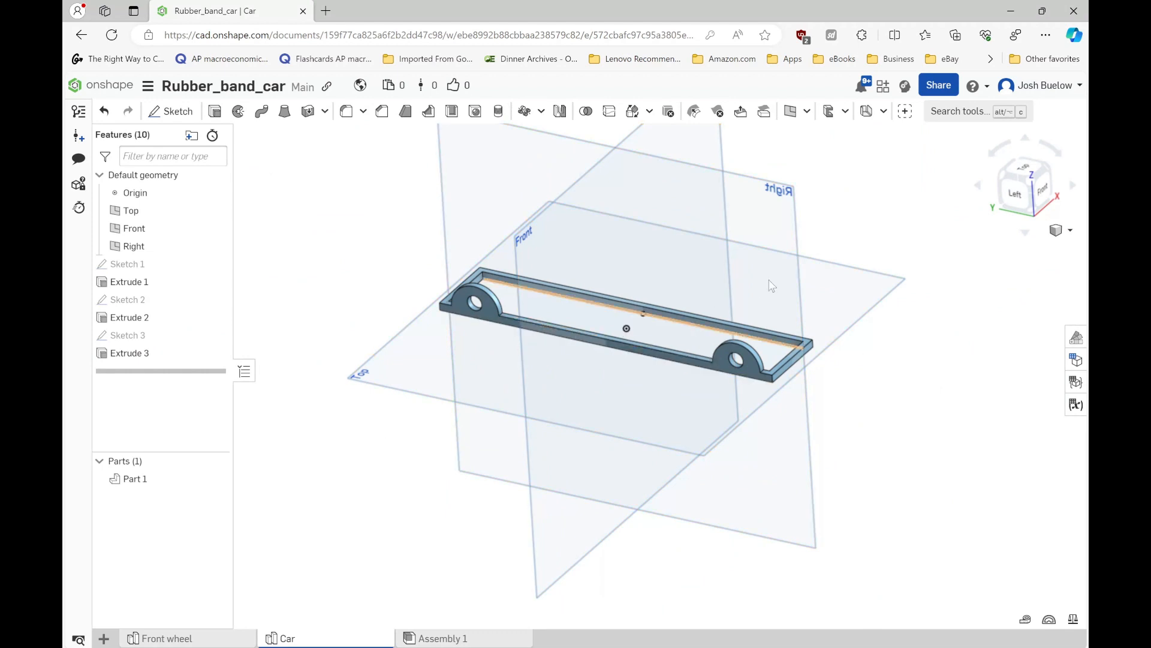
pyautogui.click(760, 211)
pyautogui.moveTo(826, 355)
pyautogui.mouseDown(button='right')
pyautogui.moveTo(790, 392)
pyautogui.moveTo(820, 371)
pyautogui.mouseUp(button='right')
pyautogui.click(929, 387)
pyautogui.moveTo(792, 415); pyautogui.dragTo(618, 228, button='right')
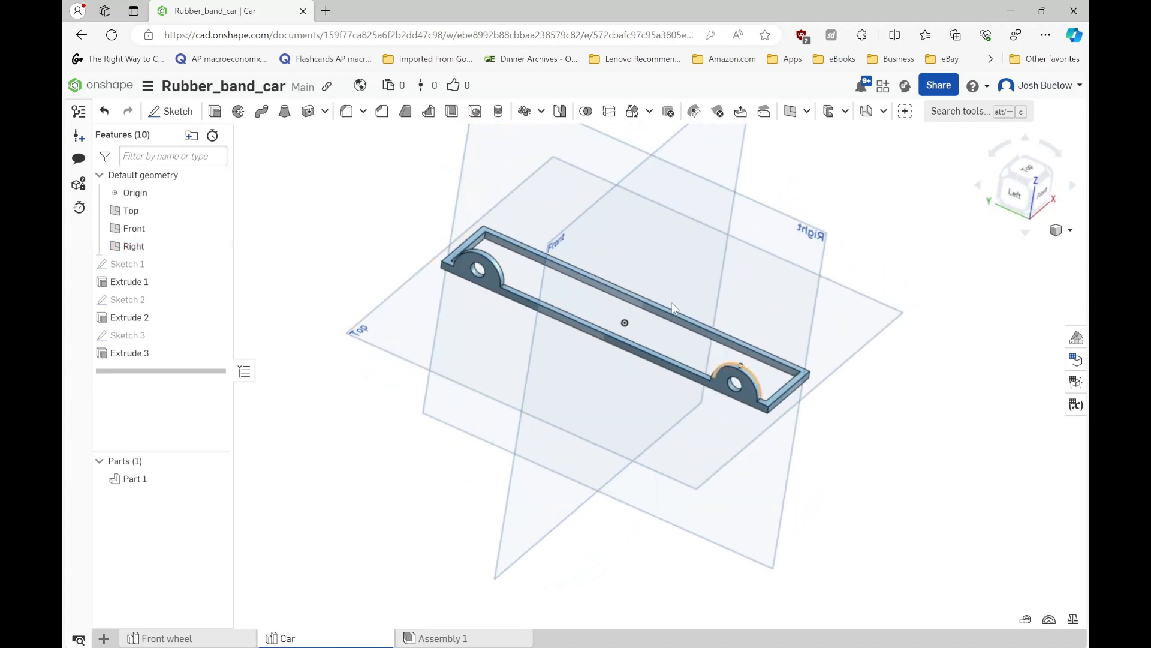
pyautogui.click(560, 112)
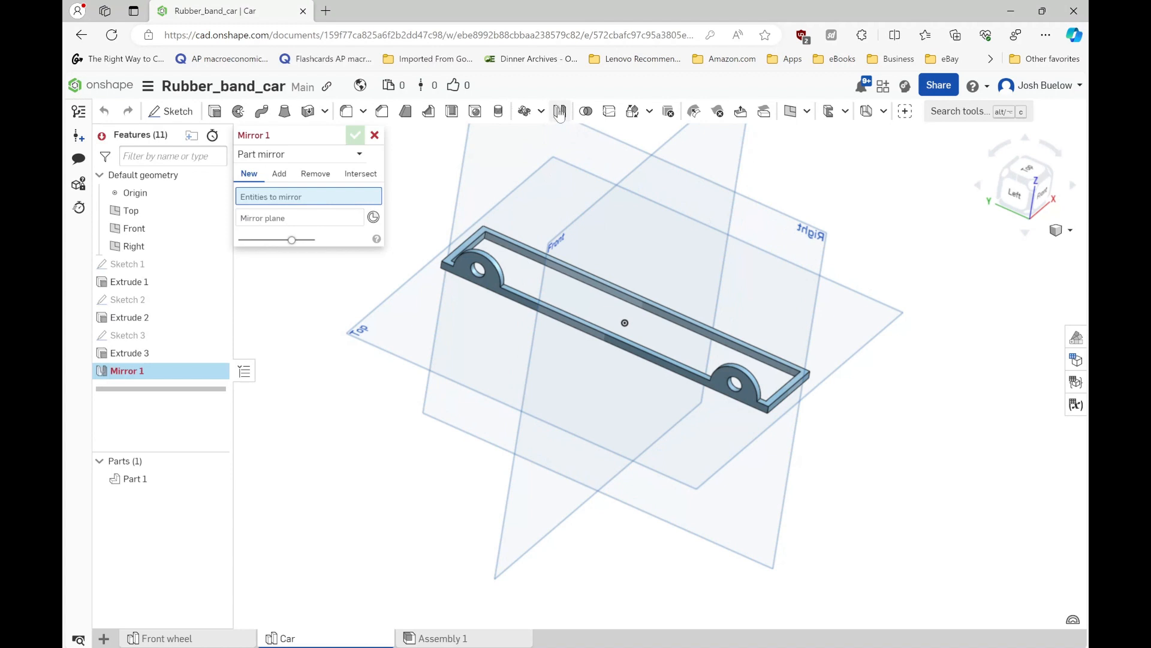
pyautogui.click(304, 156)
pyautogui.click(298, 194)
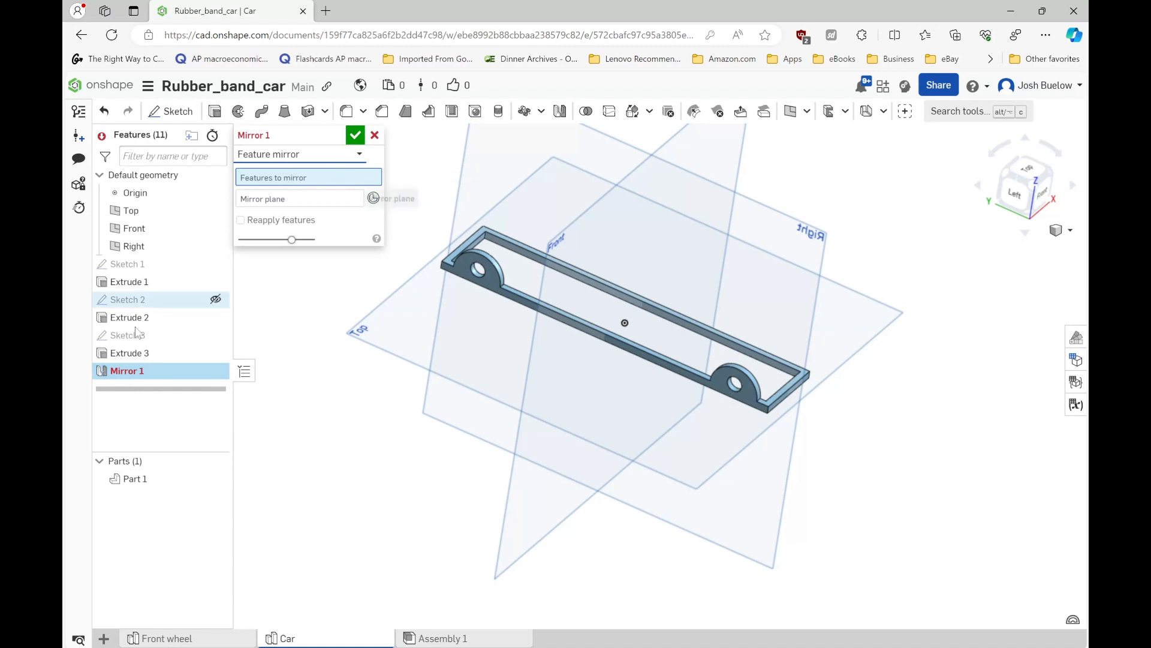
pyautogui.click(125, 354)
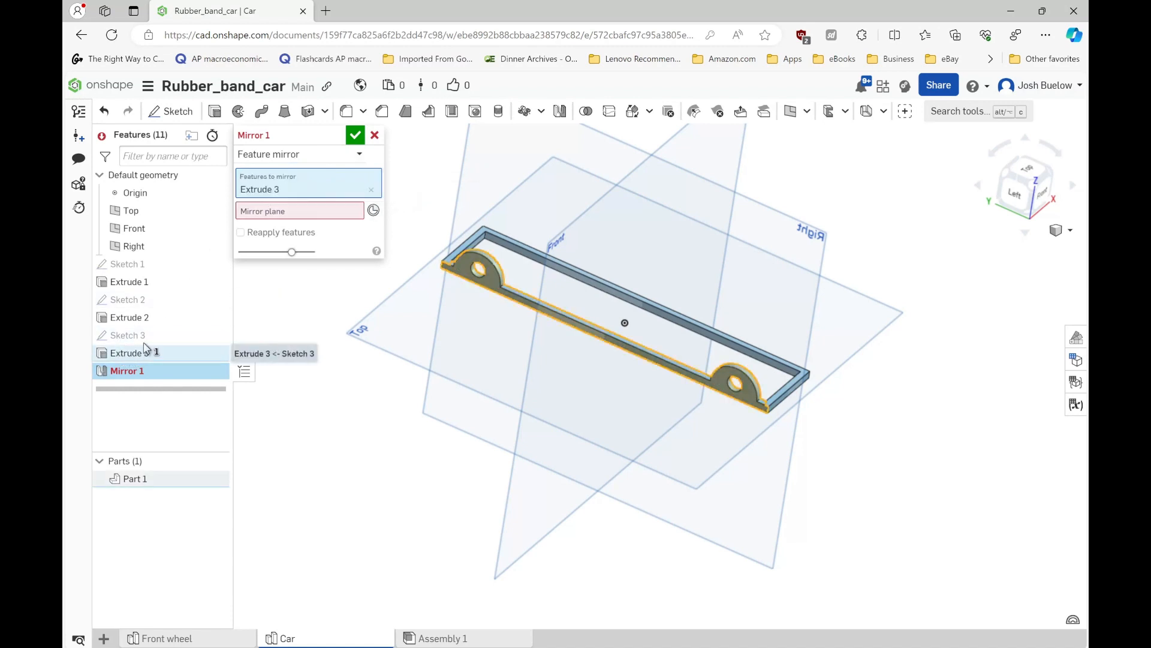
pyautogui.click(278, 213)
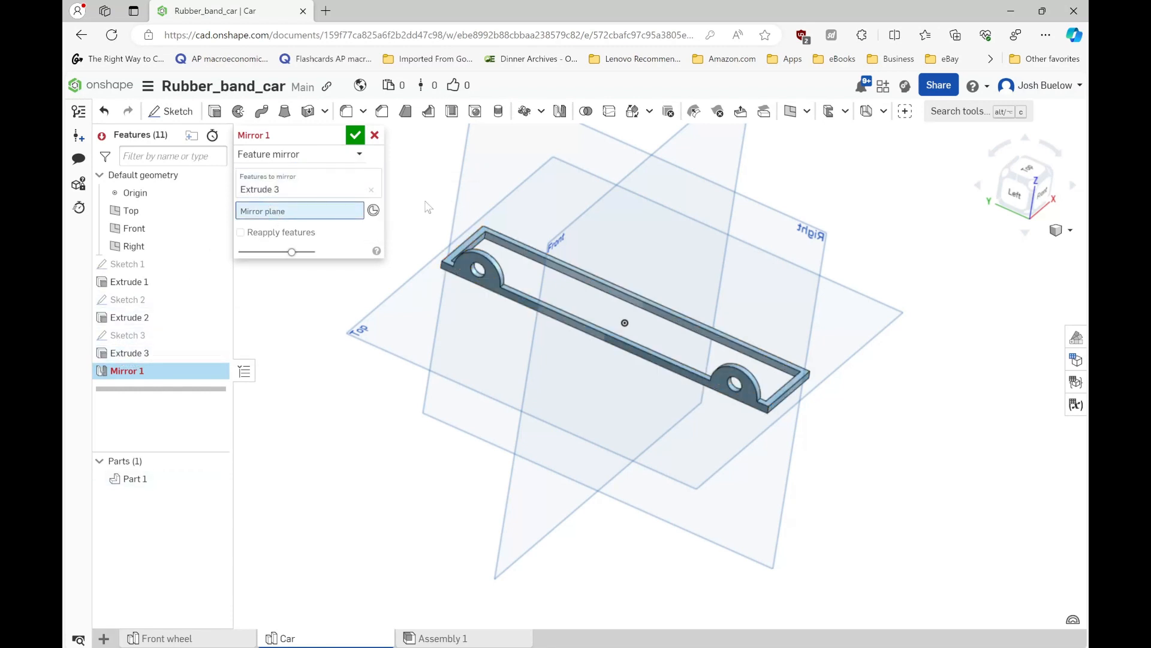
pyautogui.click(485, 178)
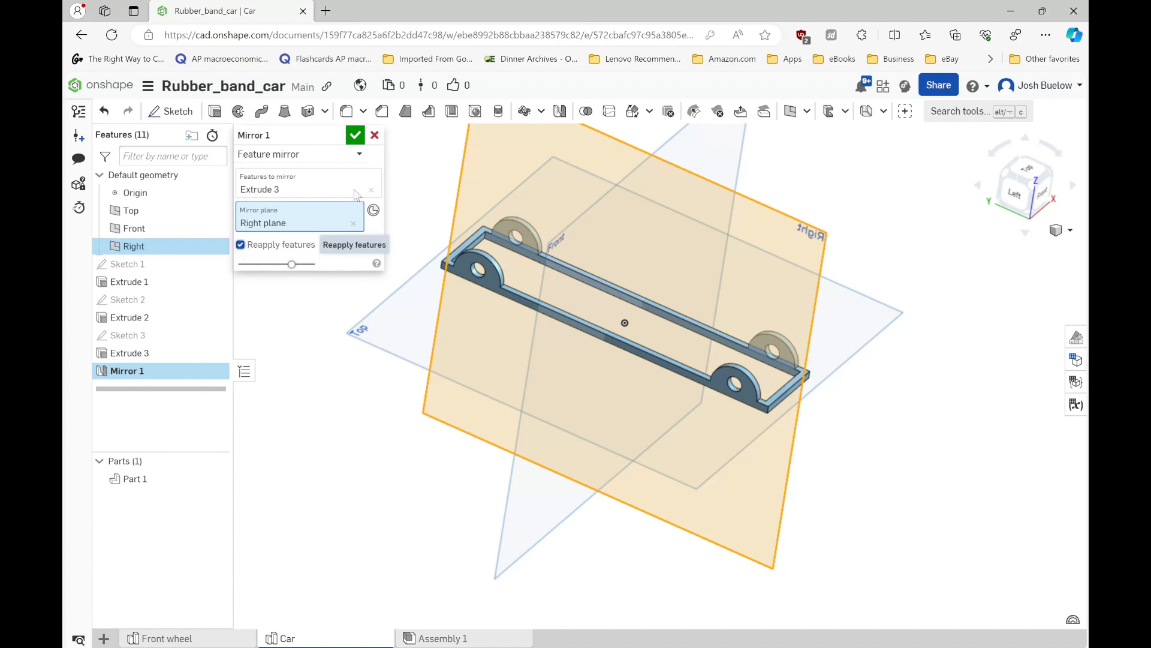
pyautogui.click(355, 137)
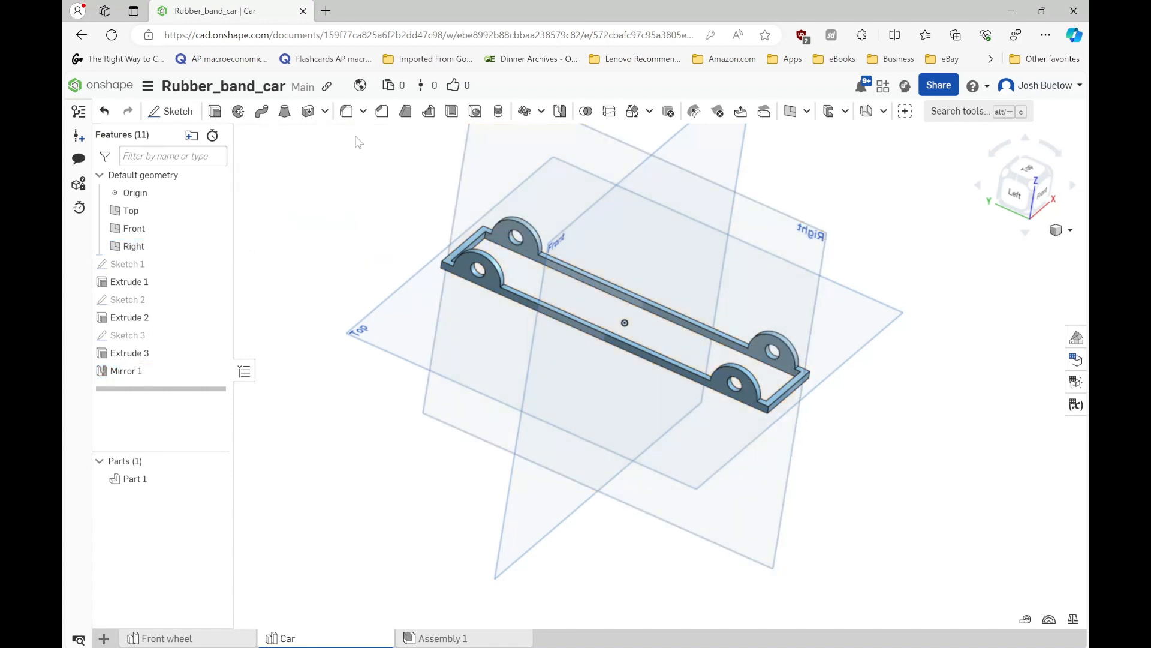
# - Start a new sketch on the Top plane, viewed normal to the plane
pyautogui.scroll(-3, 525, 368)
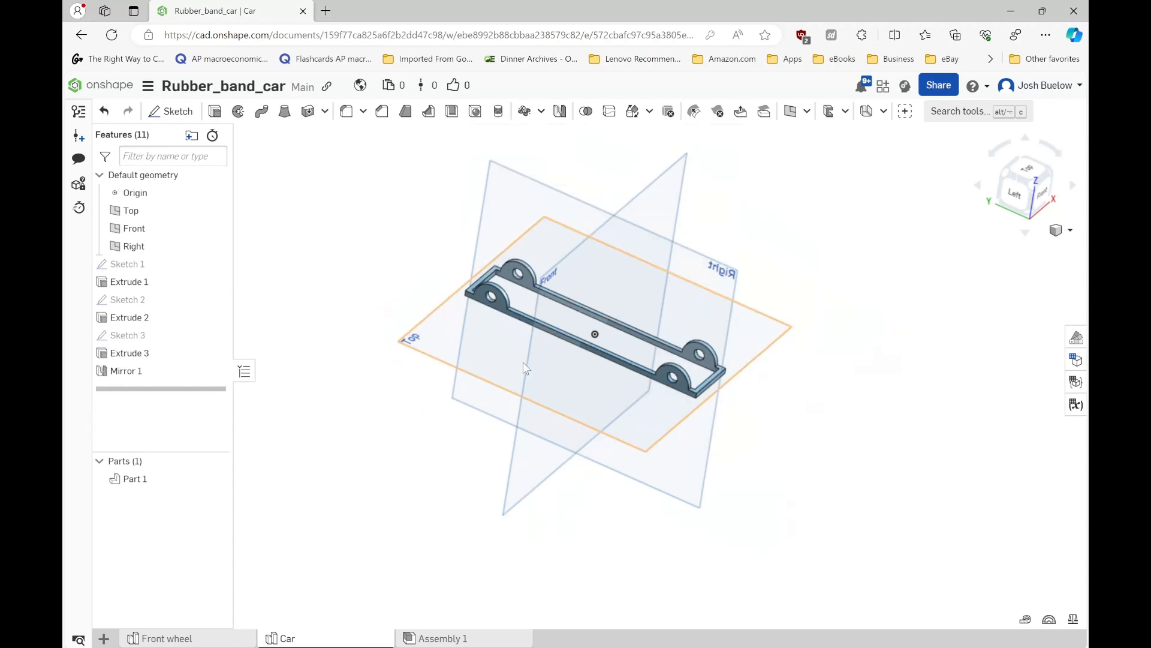
pyautogui.moveTo(584, 340); pyautogui.dragTo(580, 361, button='right')
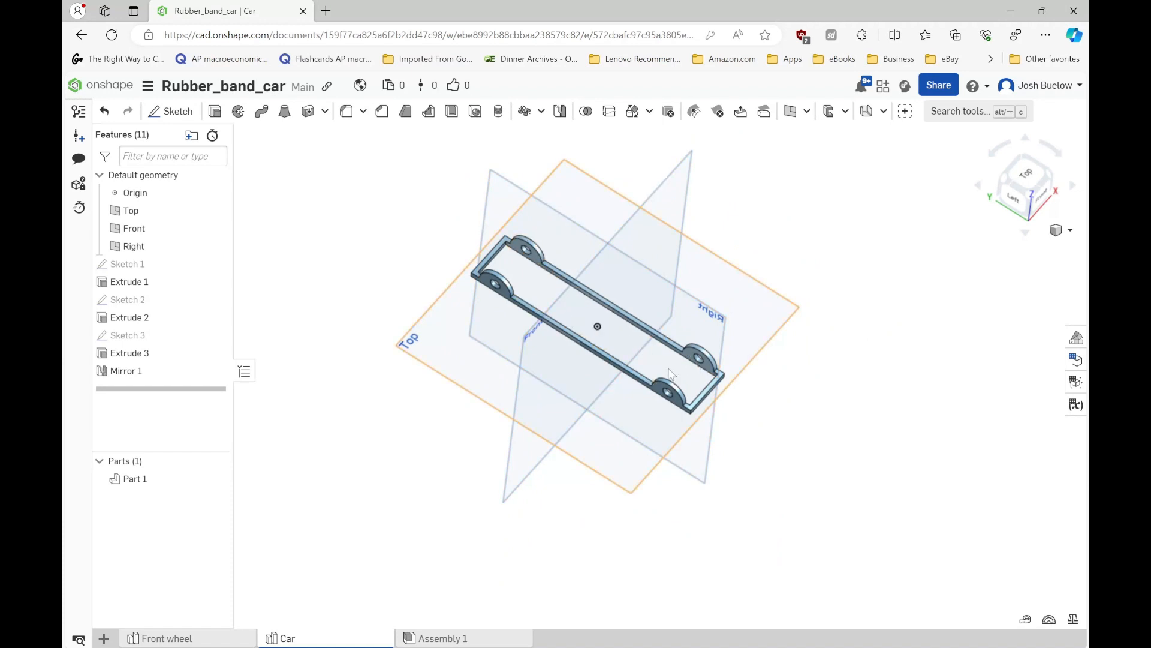
pyautogui.scroll(2, 535, 286)
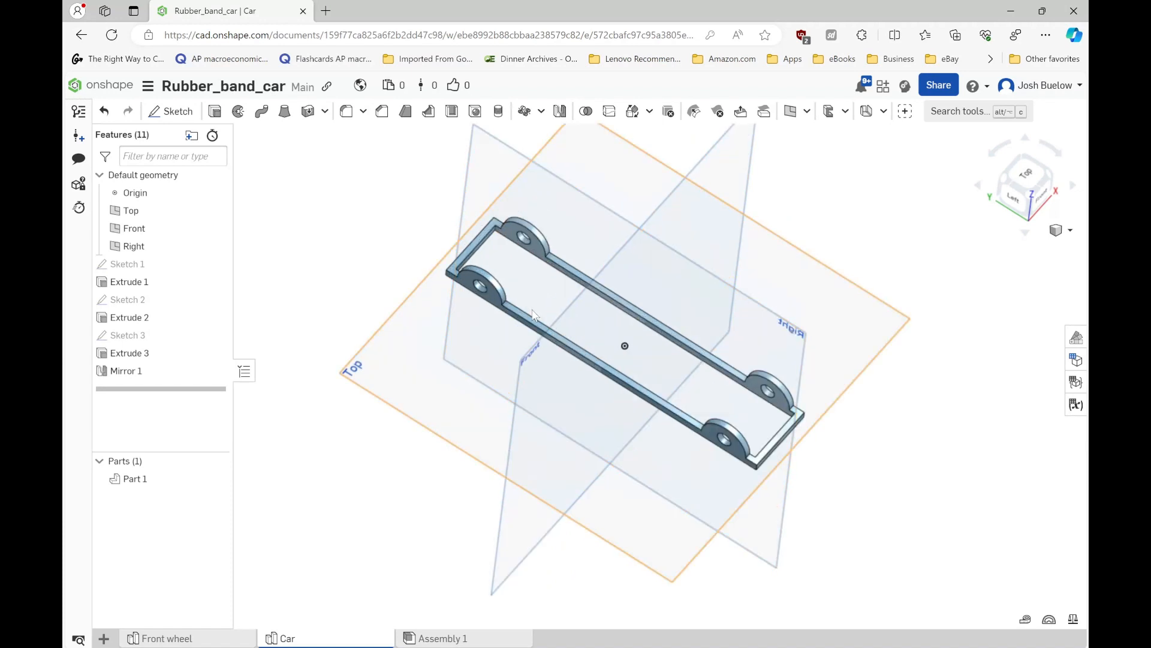
pyautogui.moveTo(531, 336); pyautogui.dragTo(507, 377, button='right')
pyautogui.click(434, 312)
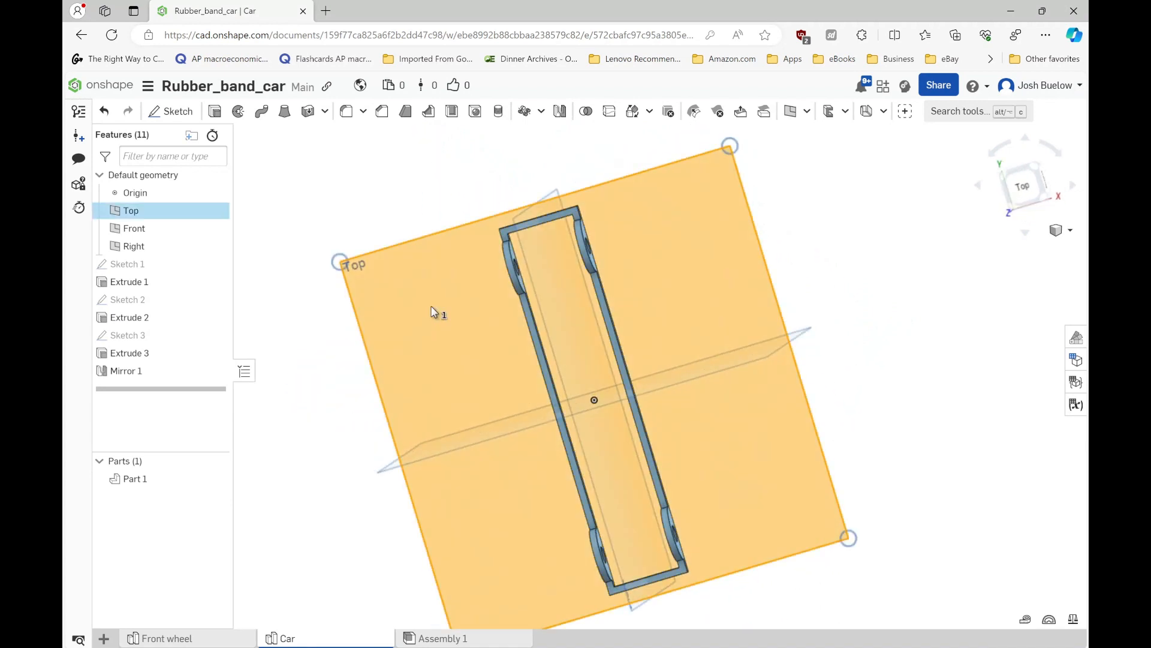
pyautogui.press('n')
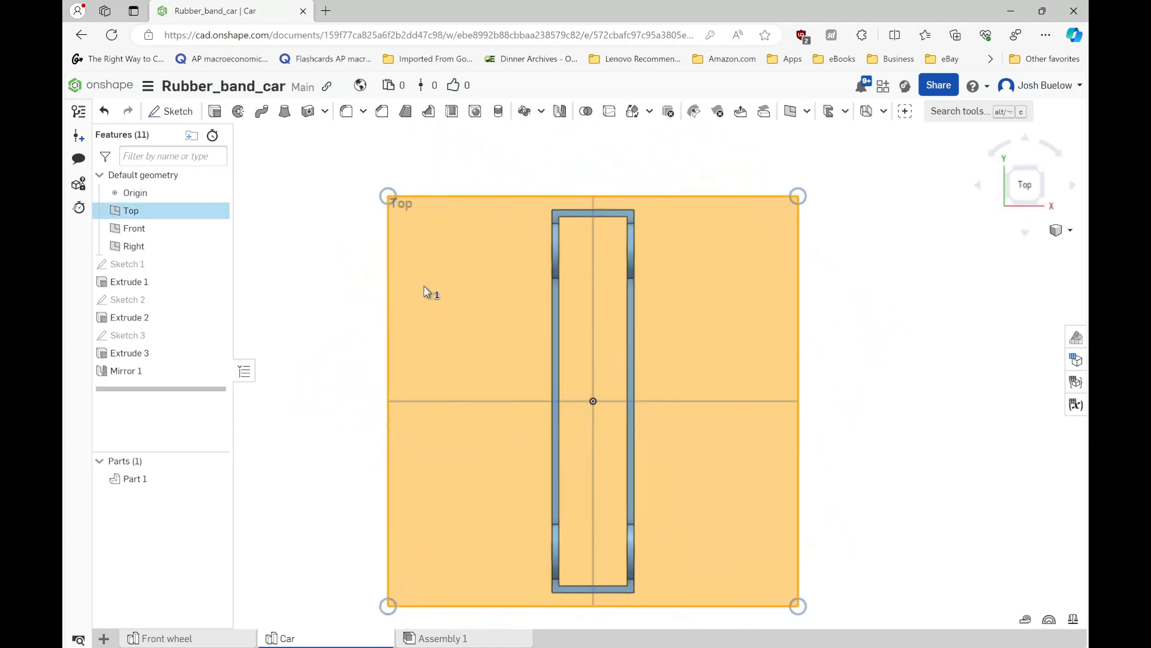
pyautogui.click(180, 114)
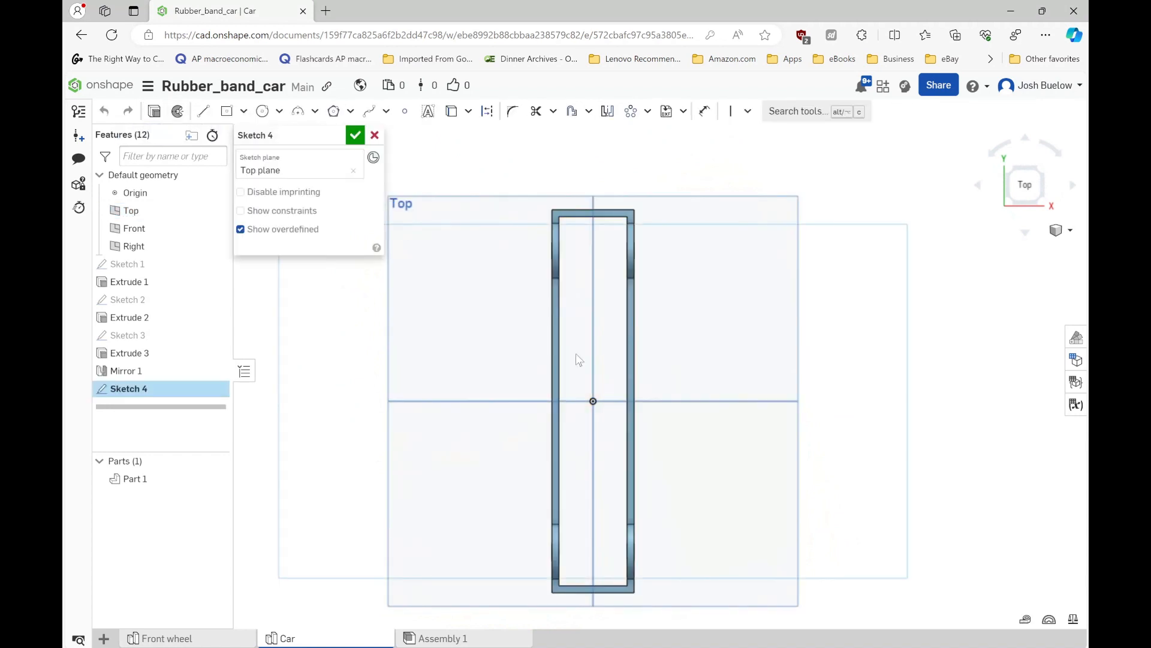
# - Sketch a corner rectangle spanning the frame's two inner side edges just on the +Y side of the origin, with a 5 mm height
pyautogui.scroll(2, 601, 363)
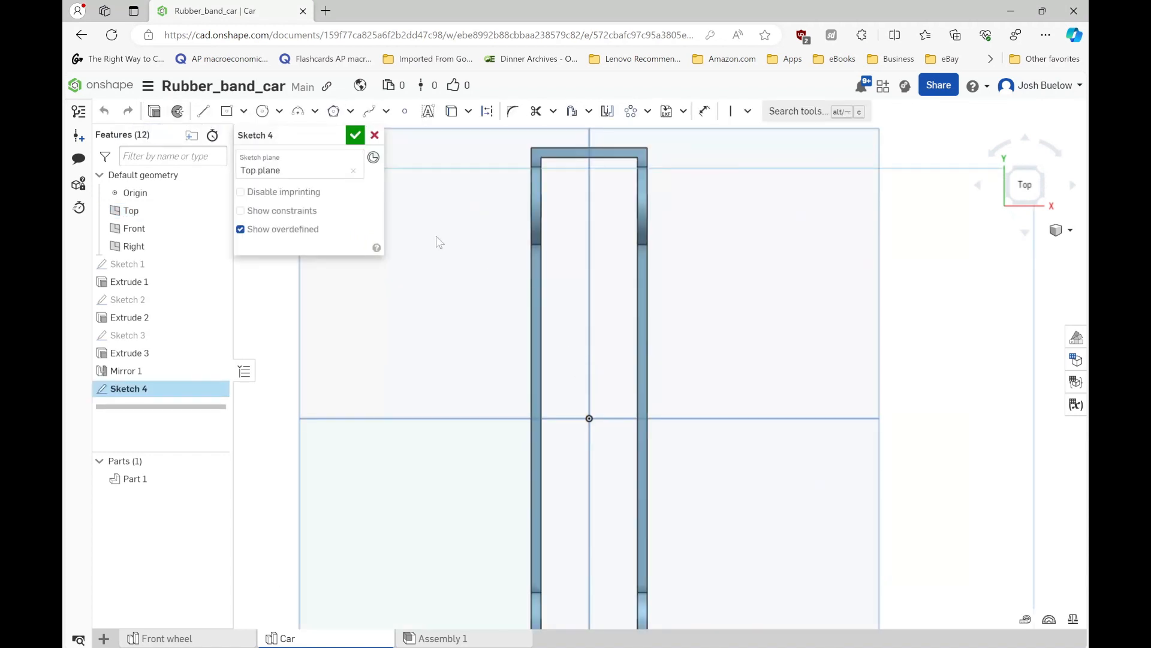
pyautogui.click(244, 111)
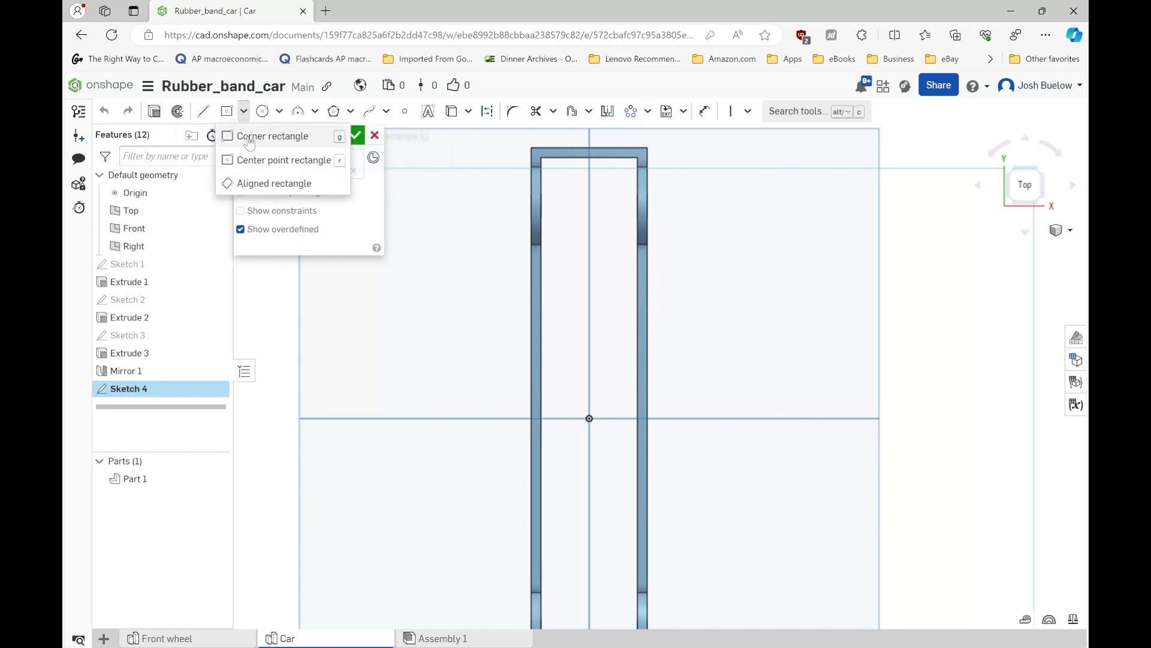
pyautogui.click(252, 137)
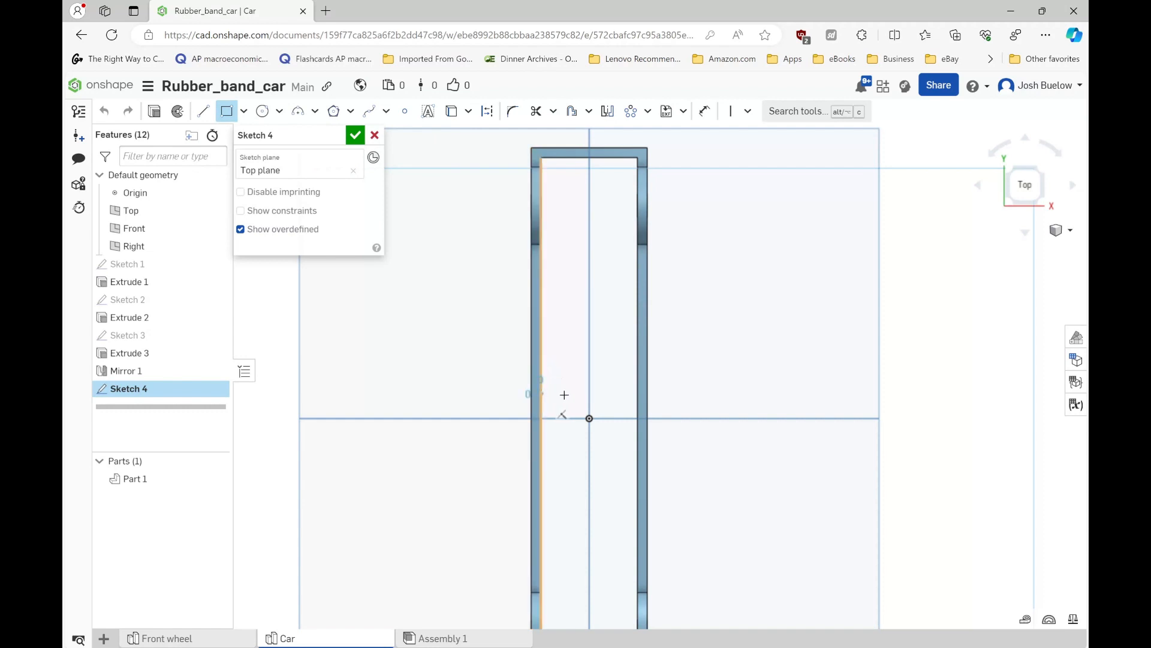
pyautogui.click(542, 394)
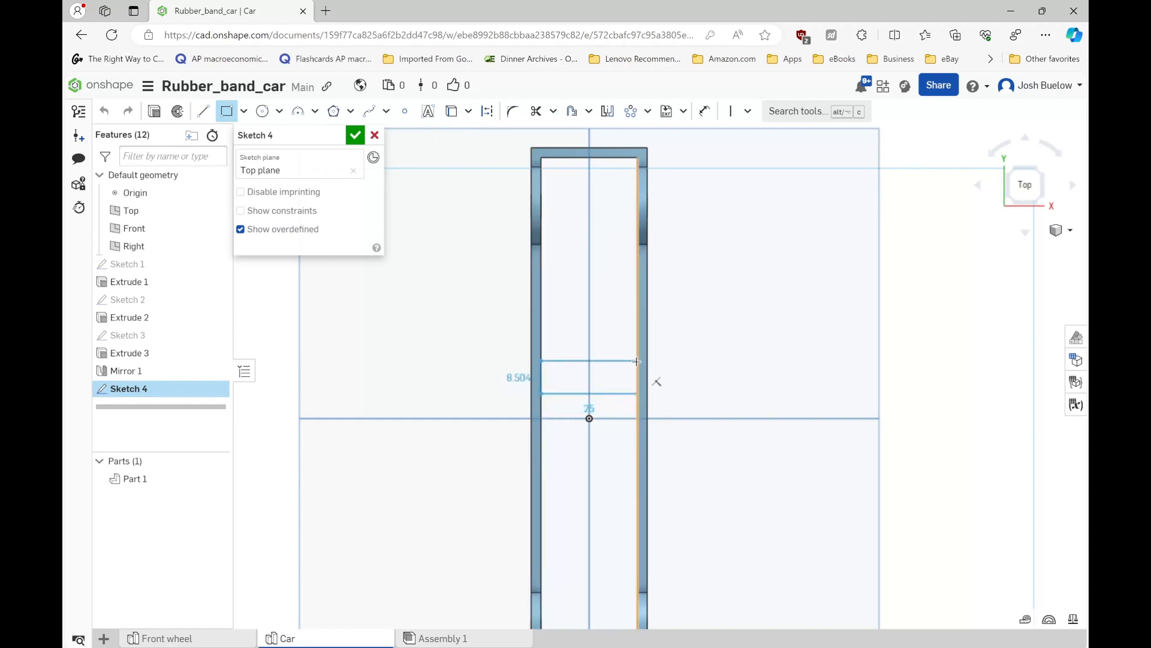
pyautogui.click(637, 361)
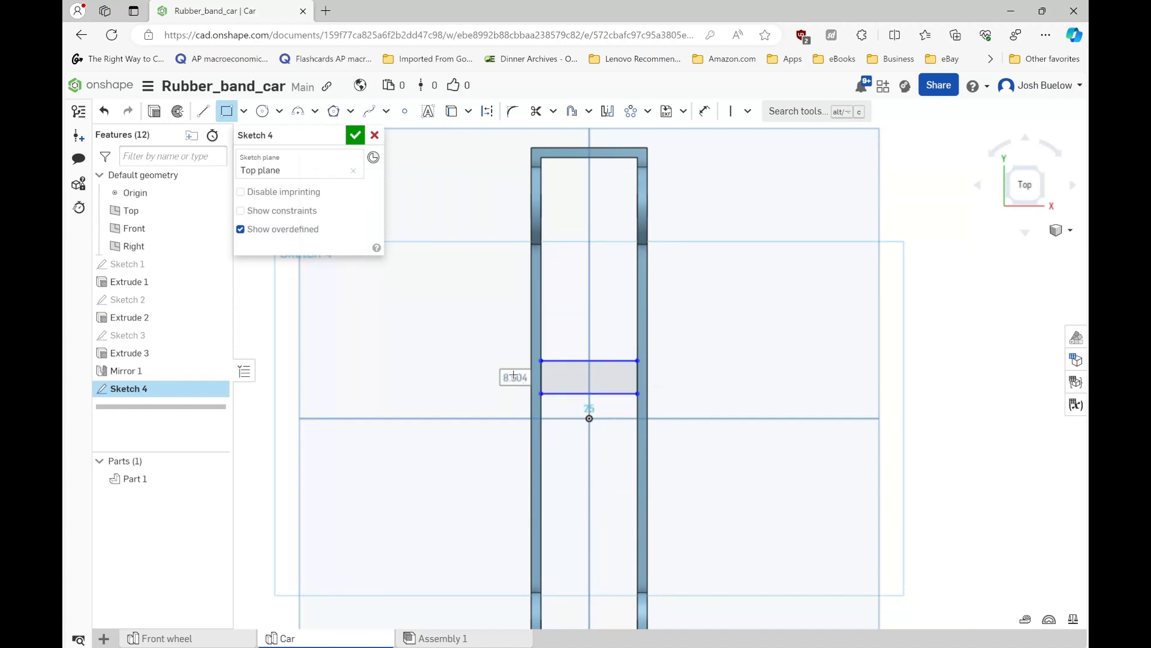
pyautogui.write('5')
pyautogui.press('Return')
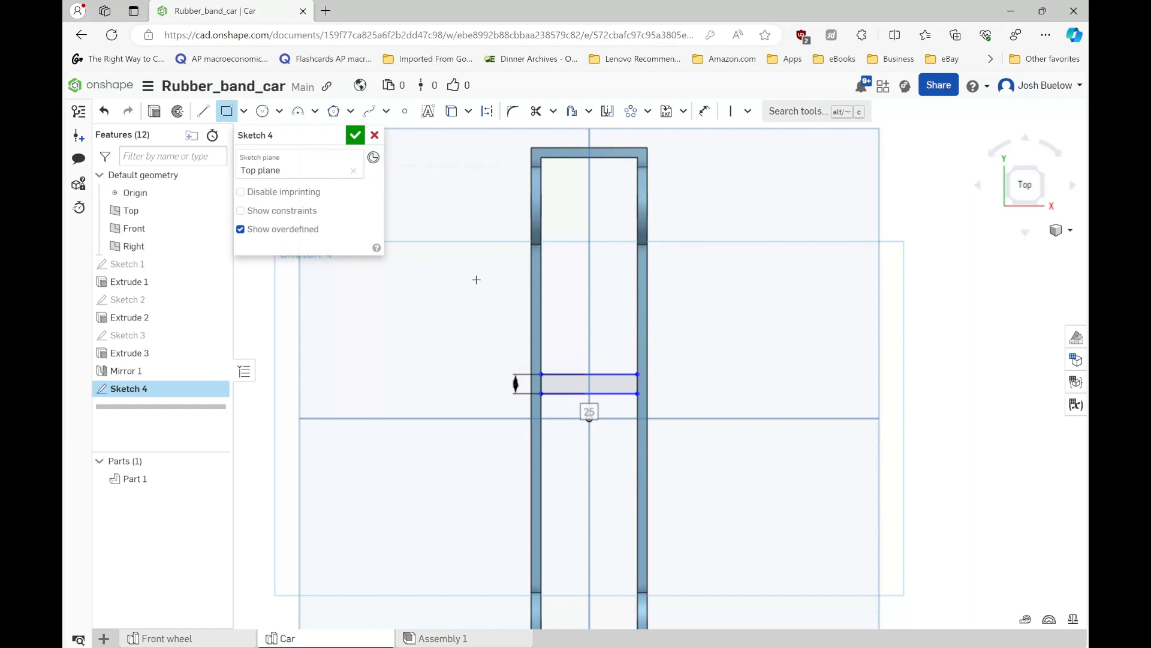
# - Dimension the crossbar rectangle's lower edge 20 mm from the Front plane
pyautogui.press('d')
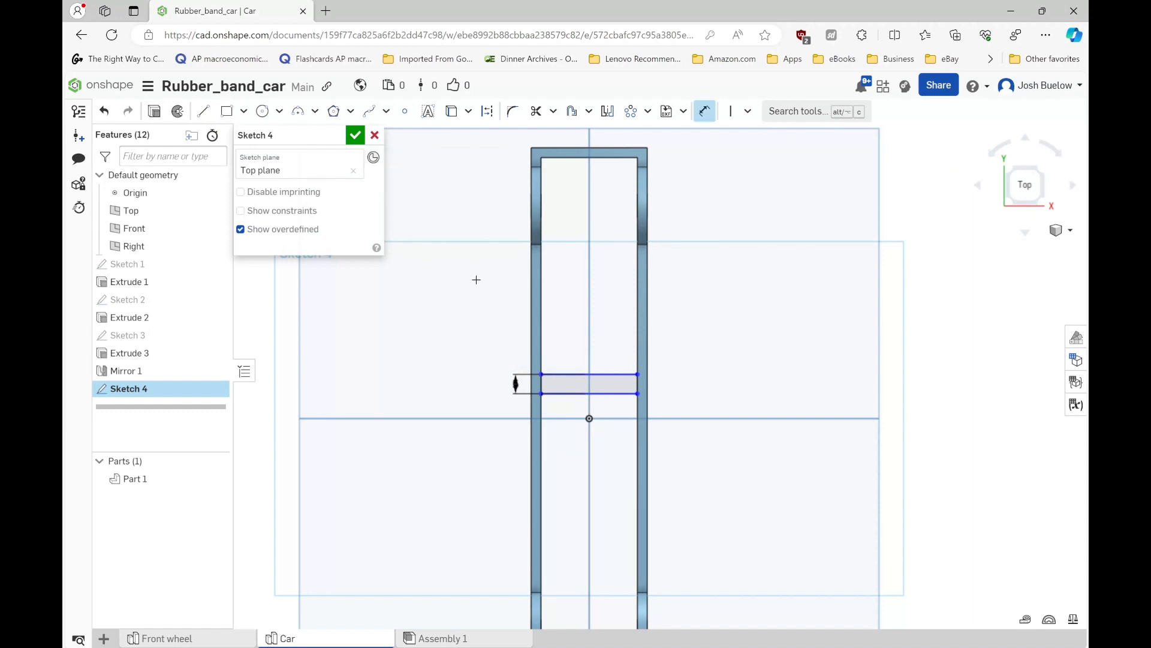
pyautogui.click(561, 393)
pyautogui.click(561, 418)
pyautogui.click(507, 410)
pyautogui.write('20')
pyautogui.press('Return')
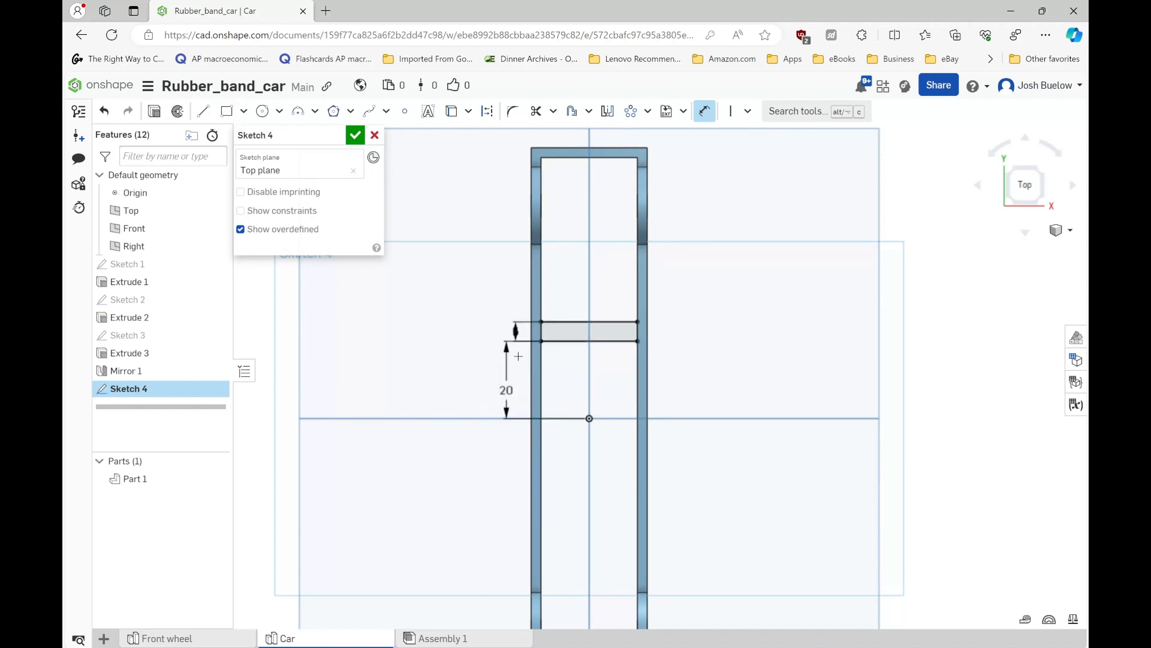
# - Set the distance between the rectangle's lower edge and the Front plane to 10 mm
pyautogui.doubleClick(513, 389)
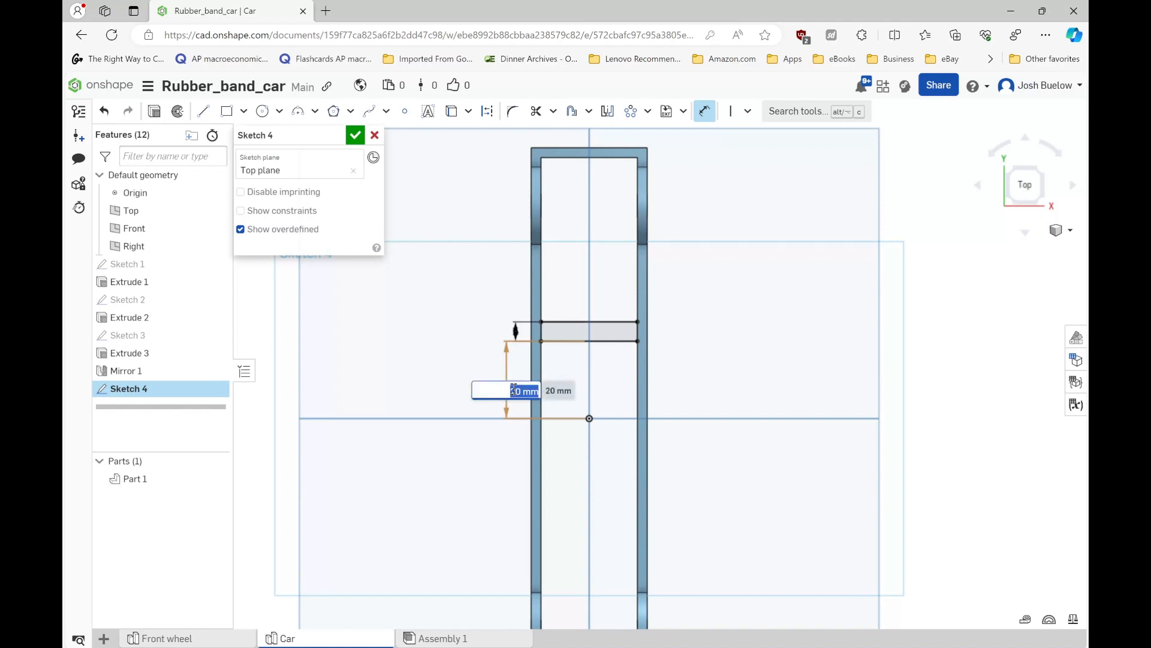
pyautogui.write('10')
pyautogui.press('Return')
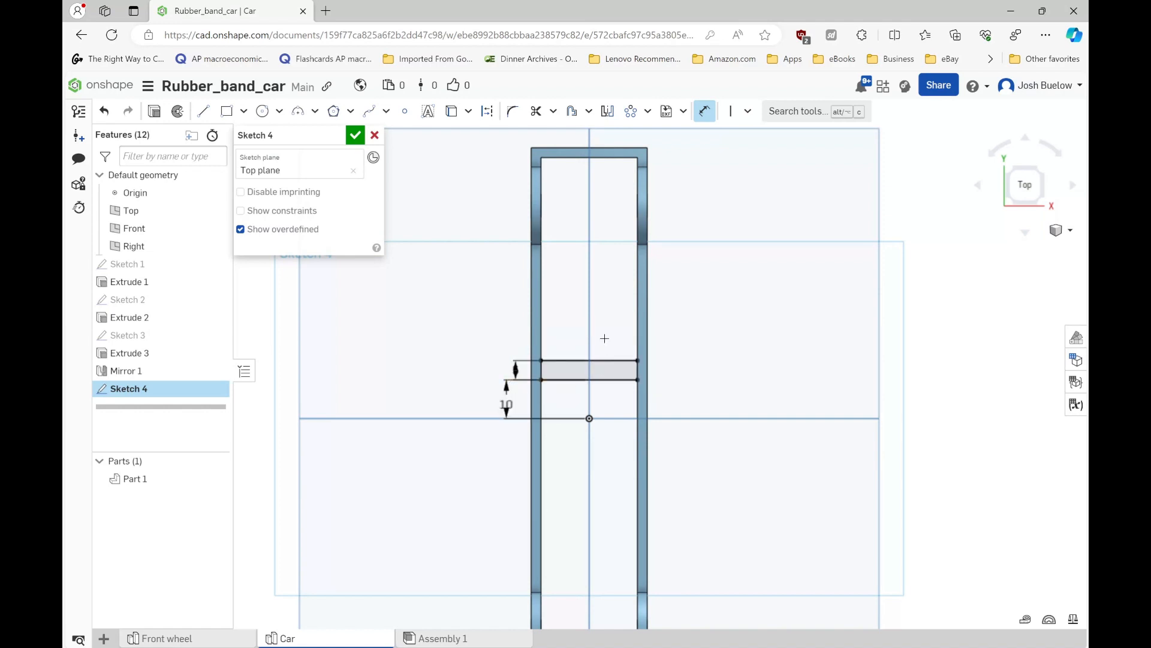
pyautogui.scroll(-5, 604, 337)
pyautogui.scroll(3, 578, 366)
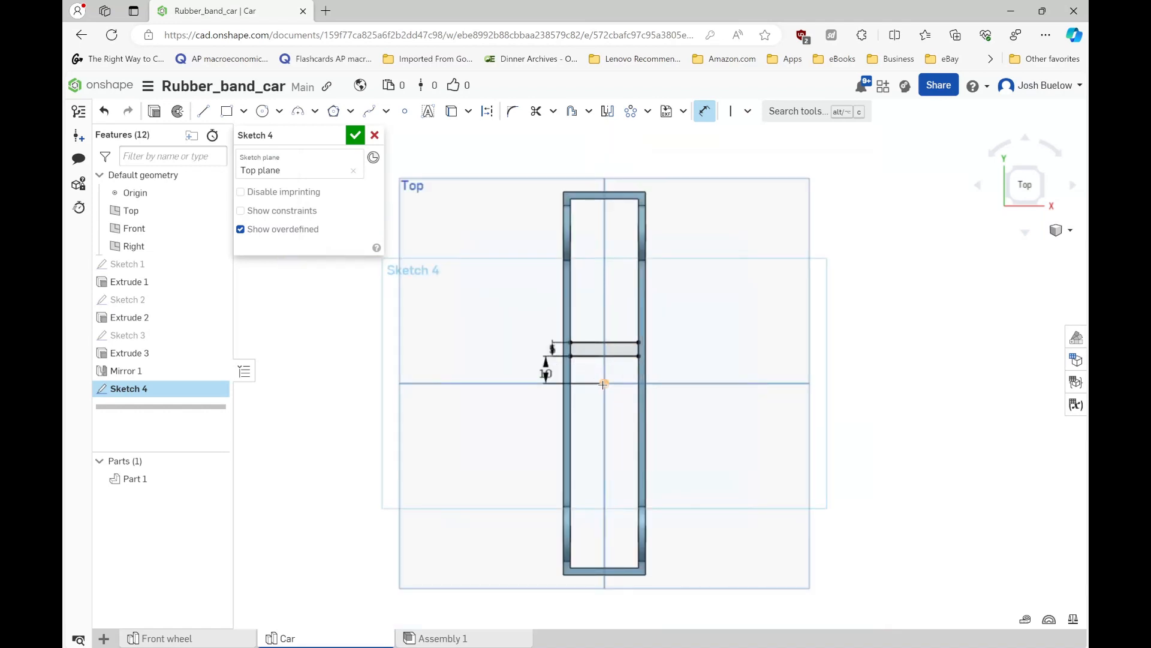
# - In the crossbar sketch, draw a horizontal construction line joining the midpoints of the rectangle's two short sides
pyautogui.click(355, 135)
pyautogui.scroll(4, 587, 353)
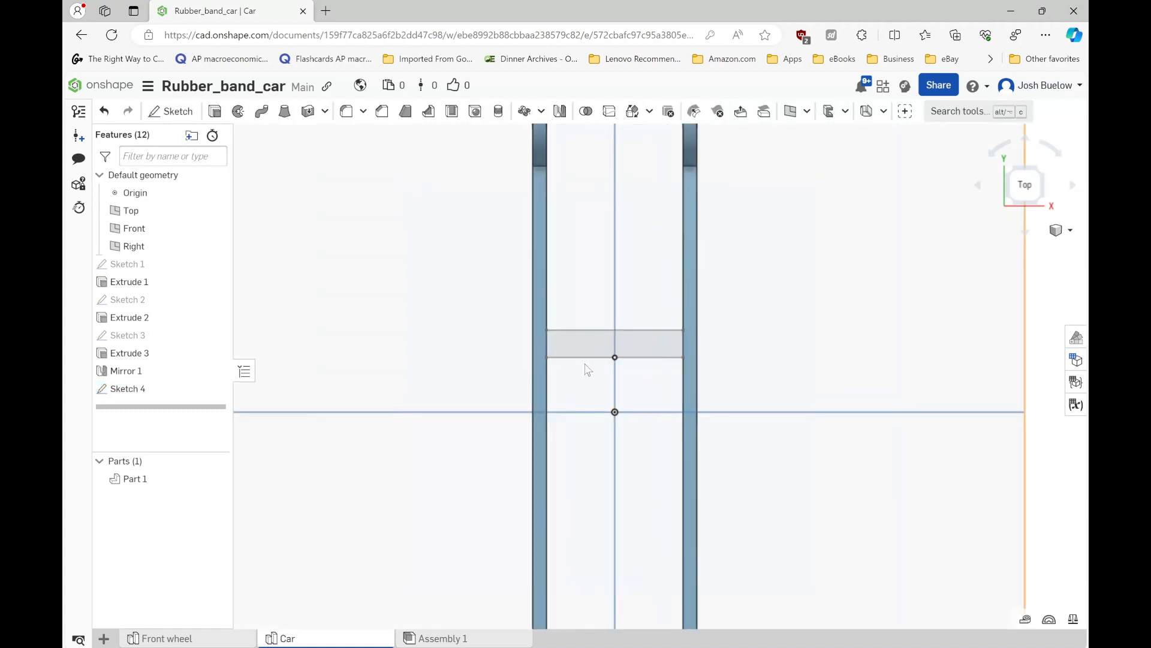
pyautogui.doubleClick(127, 390)
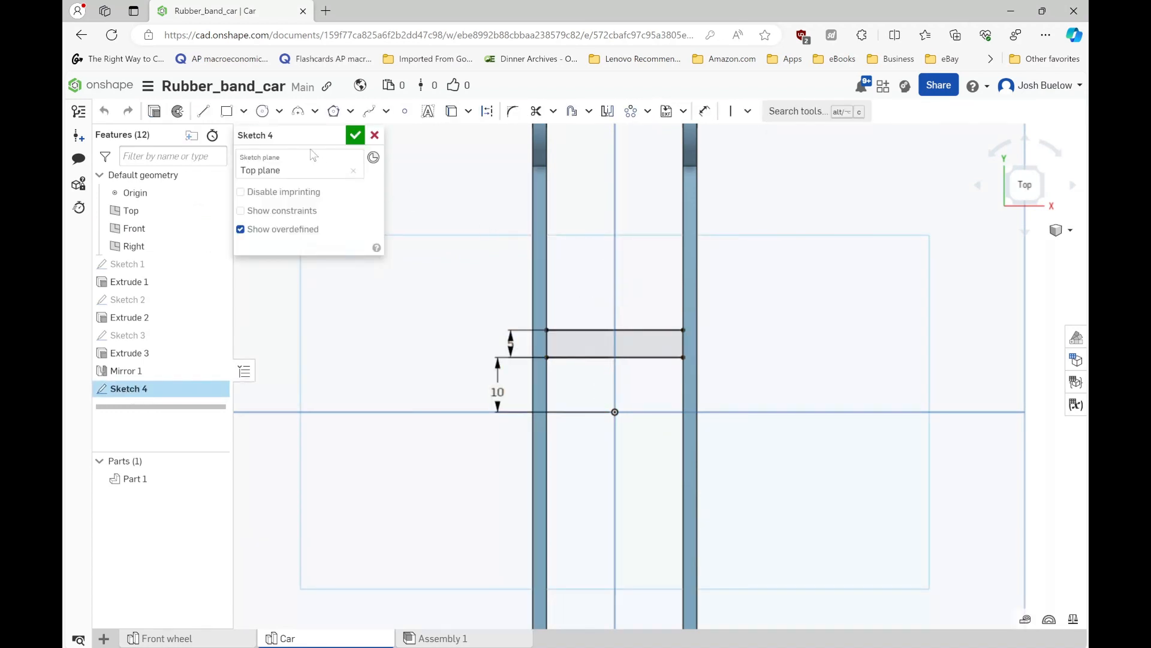
pyautogui.click(203, 111)
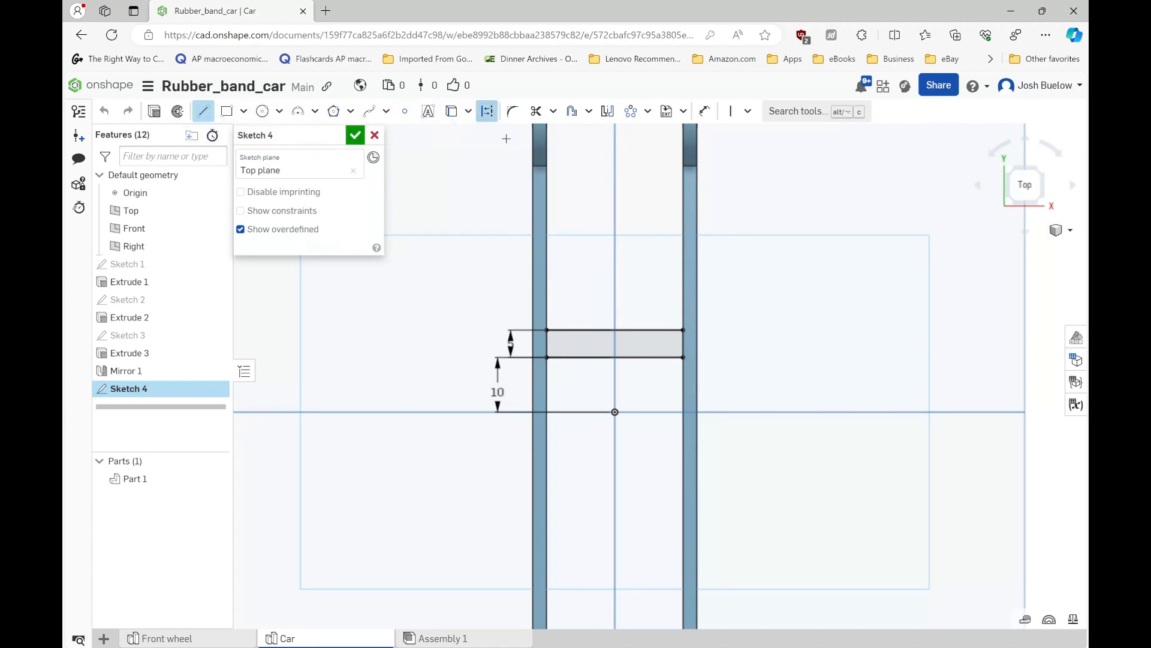
pyautogui.scroll(2, 555, 317)
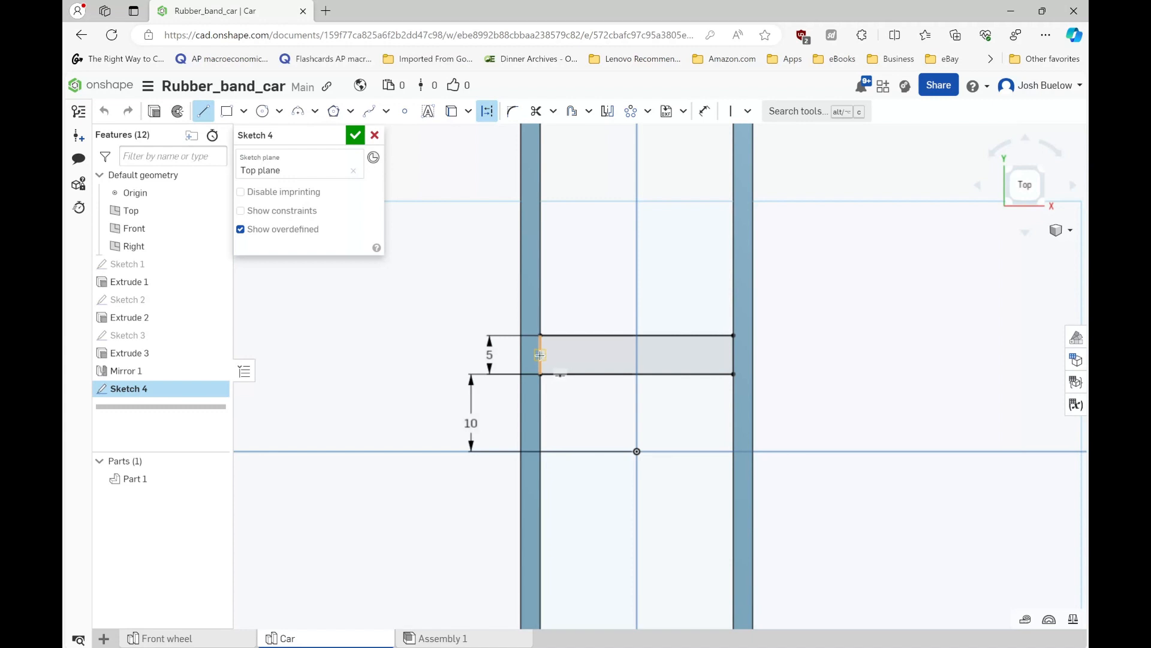
pyautogui.click(539, 355)
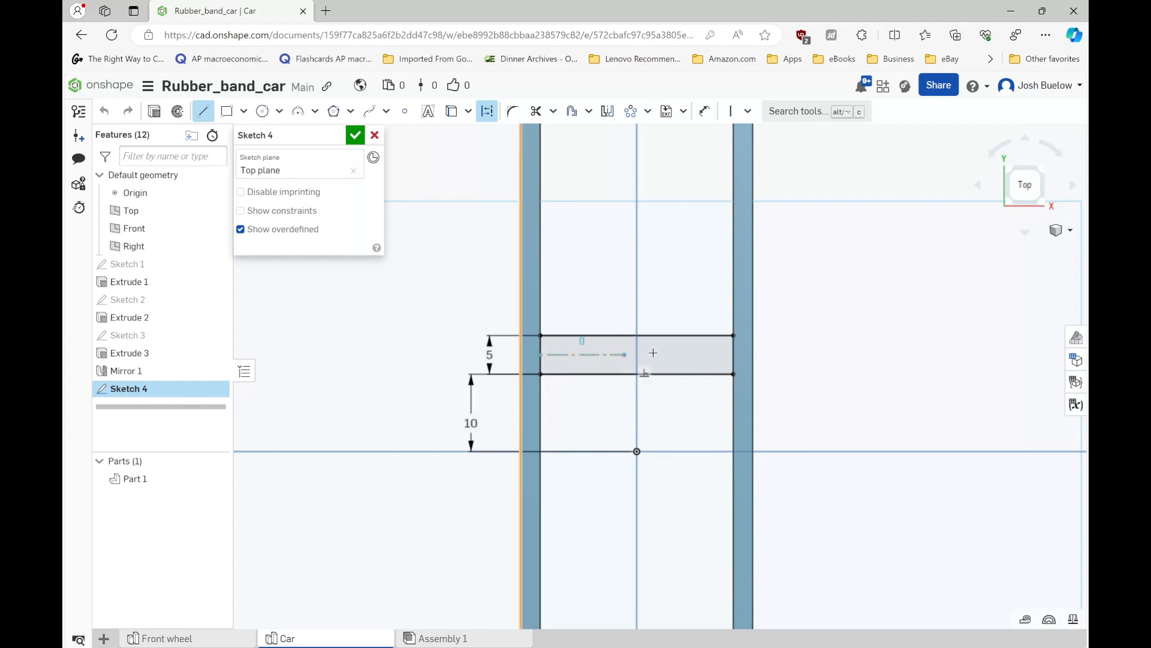
pyautogui.click(735, 355)
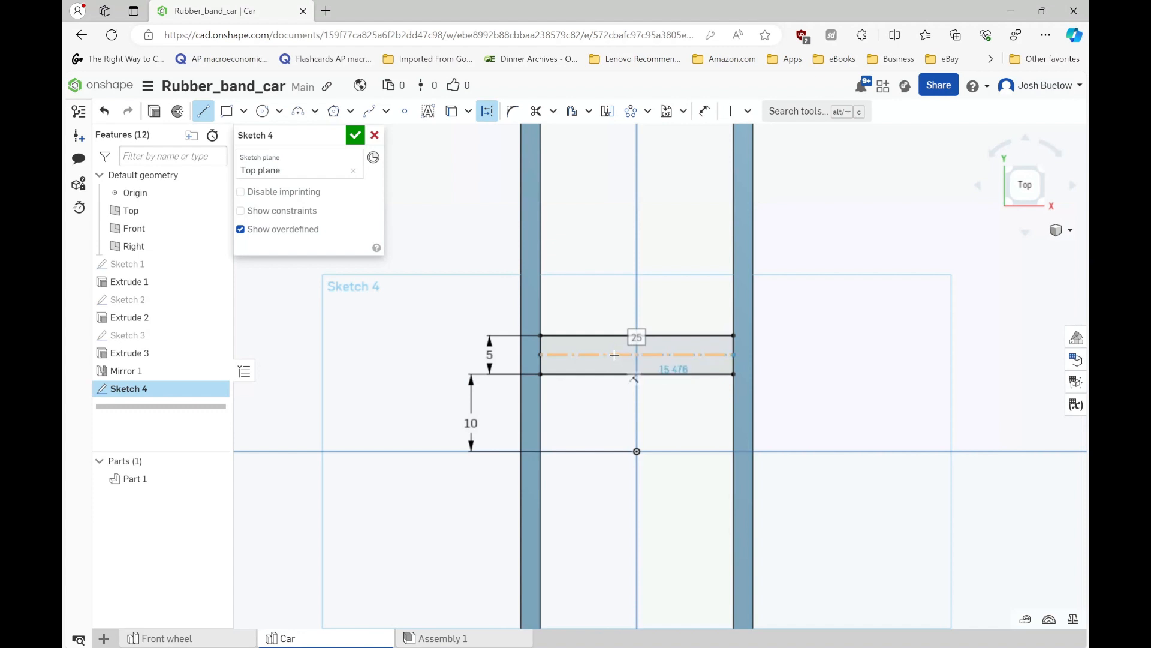
pyautogui.press('Escape')
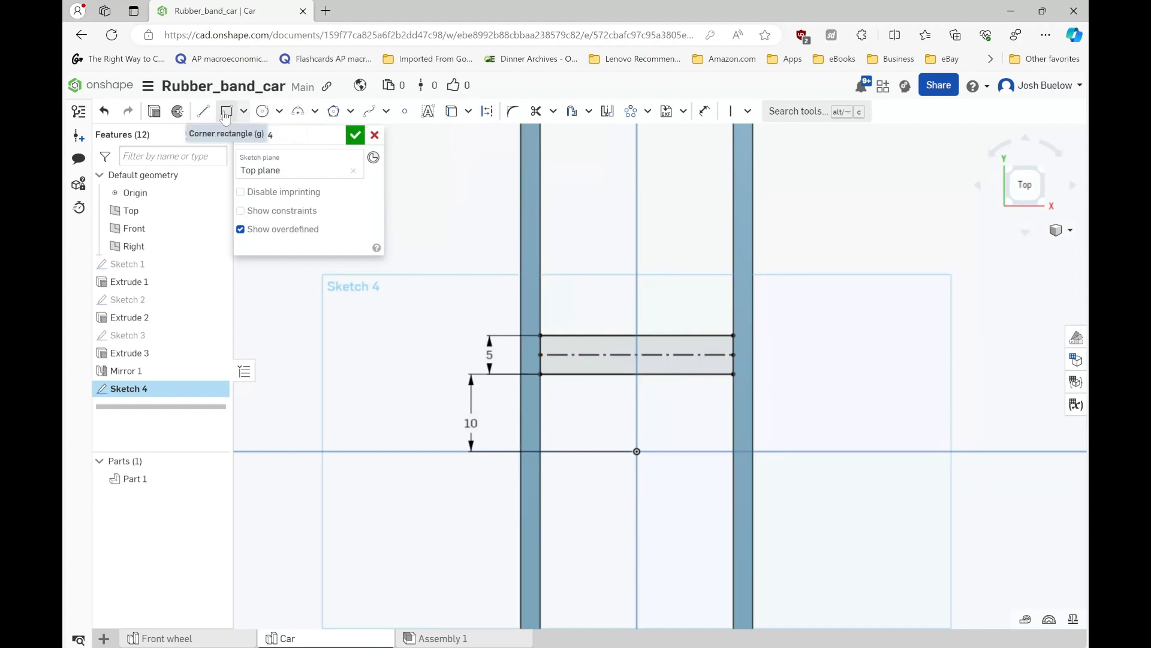
# - Sketch a center point rectangle about 6.5 mm wide and 18.7 mm tall, centred on the construction line's midpoint
pyautogui.click(244, 110)
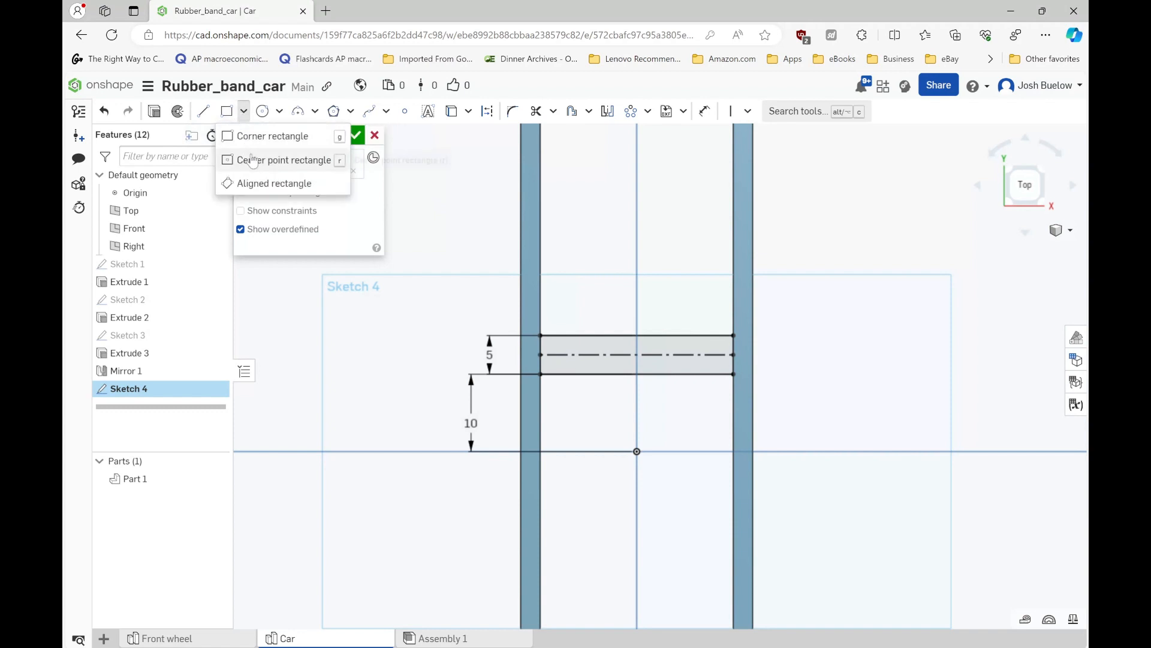
pyautogui.click(288, 157)
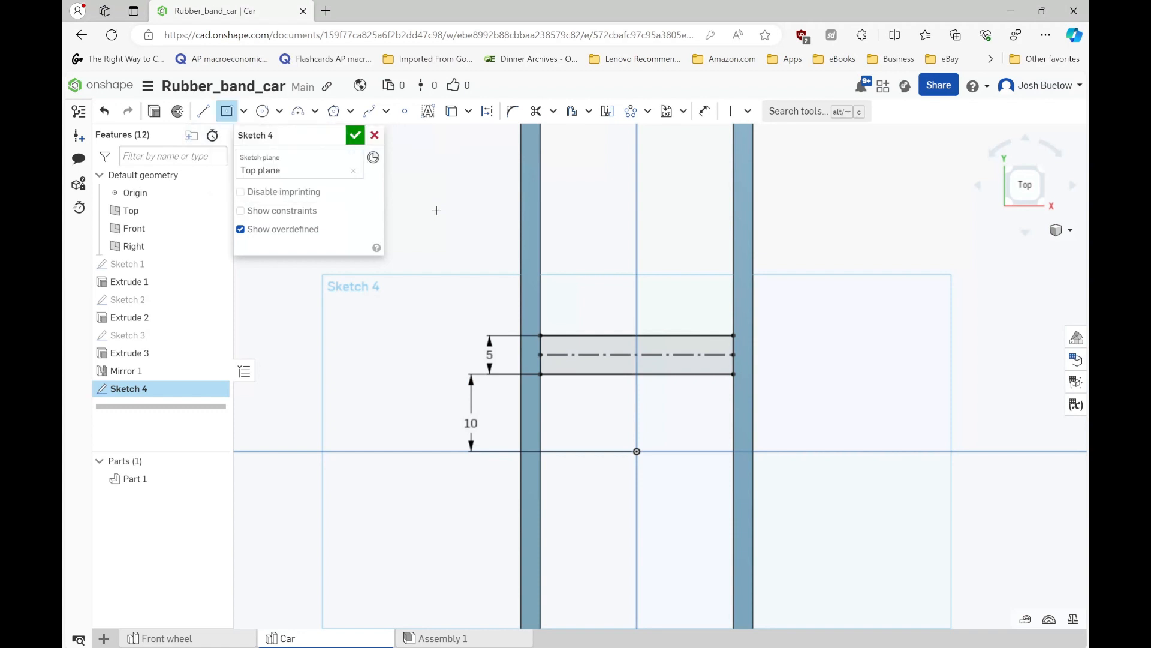
pyautogui.click(637, 355)
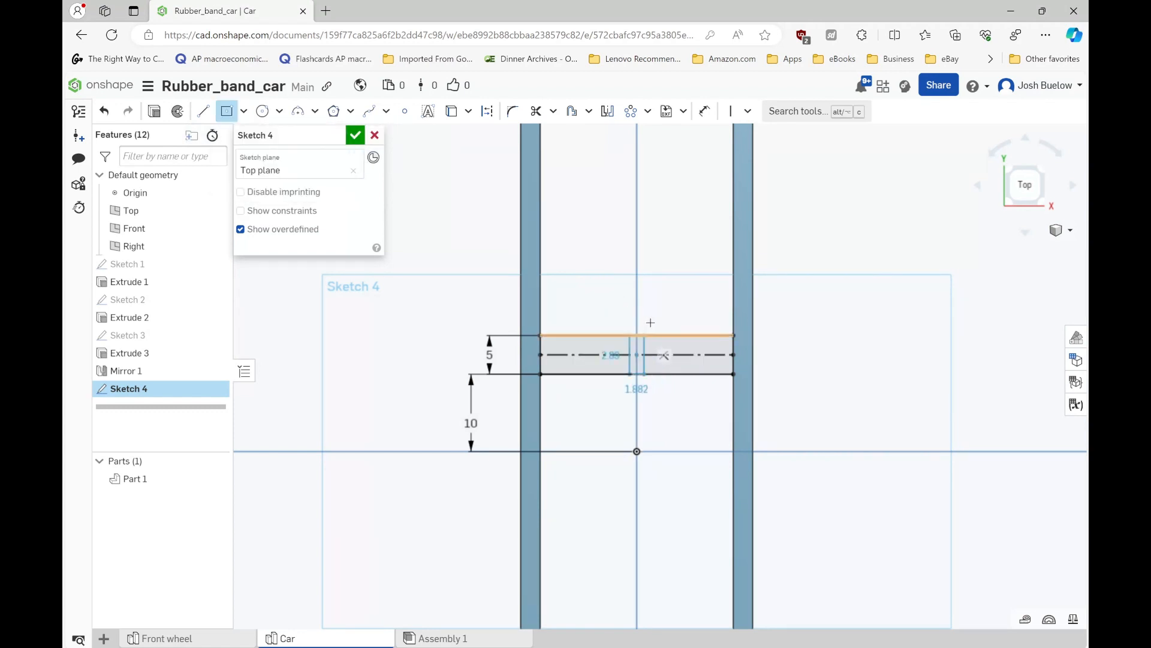
pyautogui.click(662, 283)
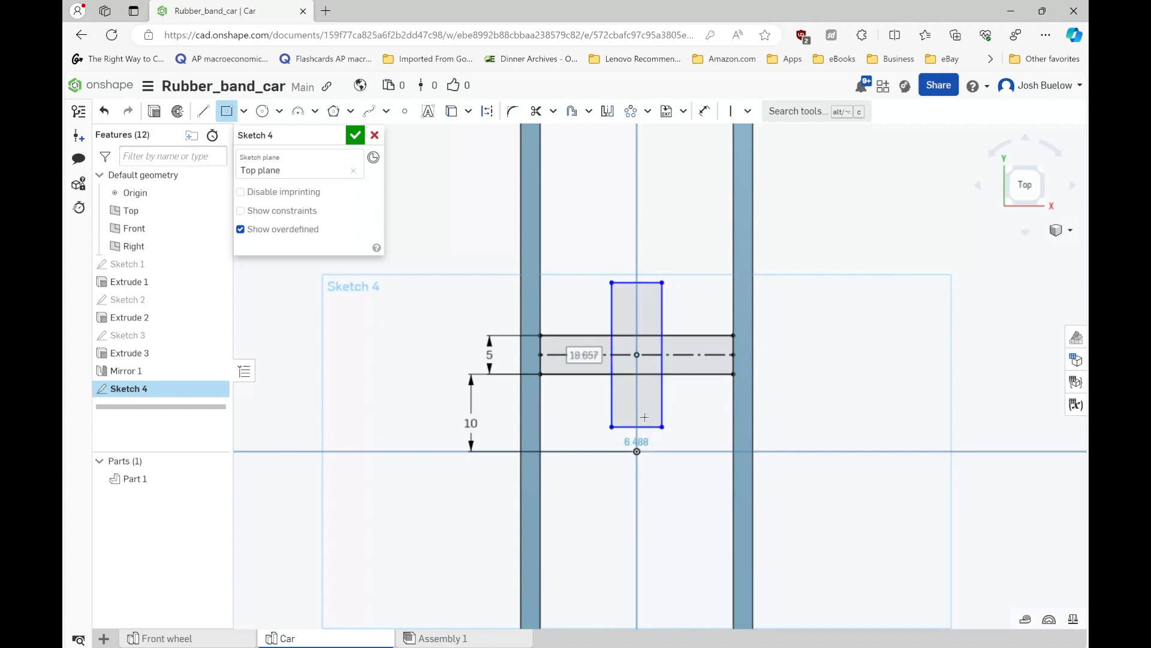
# - Set the centred rectangle's width to 5 mm and its height to 30 mm, and finish the sketch
pyautogui.doubleClick(636, 445)
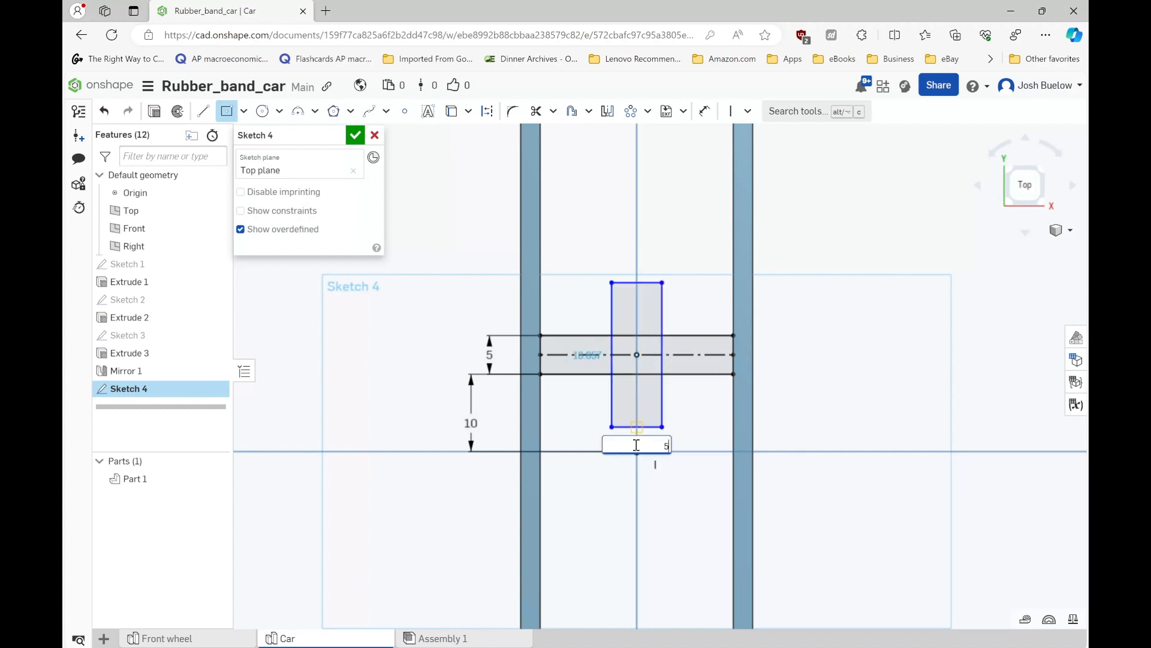
pyautogui.write('5')
pyautogui.press('Return')
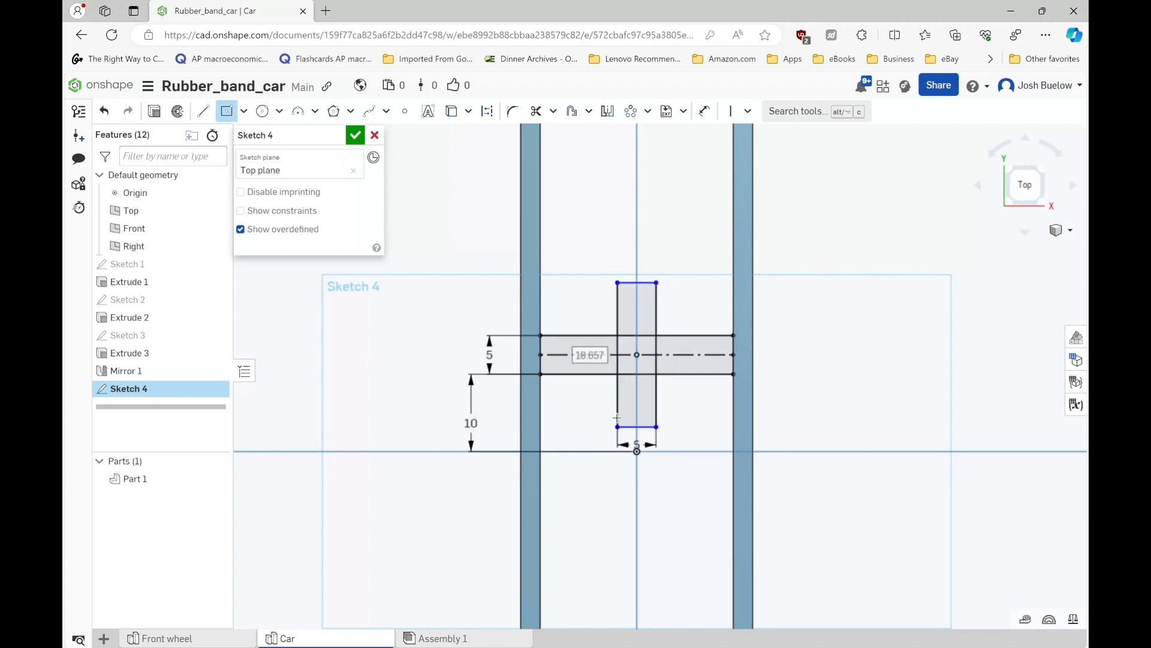
pyautogui.click(590, 355)
pyautogui.write('30')
pyautogui.press('Return')
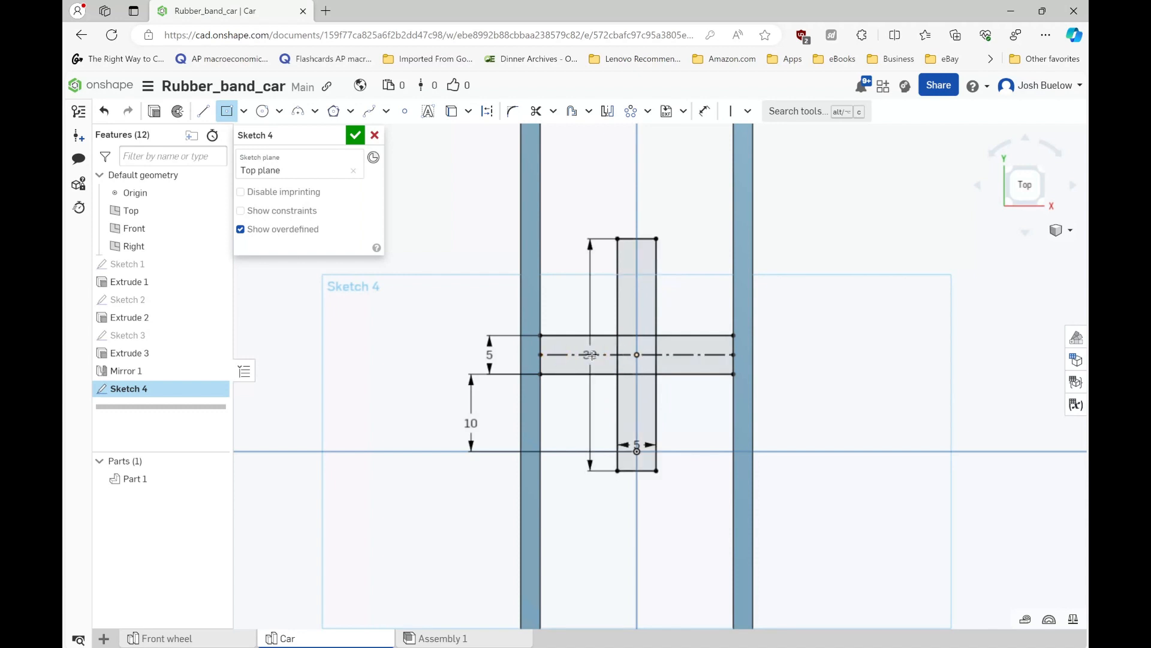
pyautogui.click(359, 136)
# - Start an Extrude that adds all five regions of the cross-shaped sketch to the frame
pyautogui.scroll(-5, 471, 334)
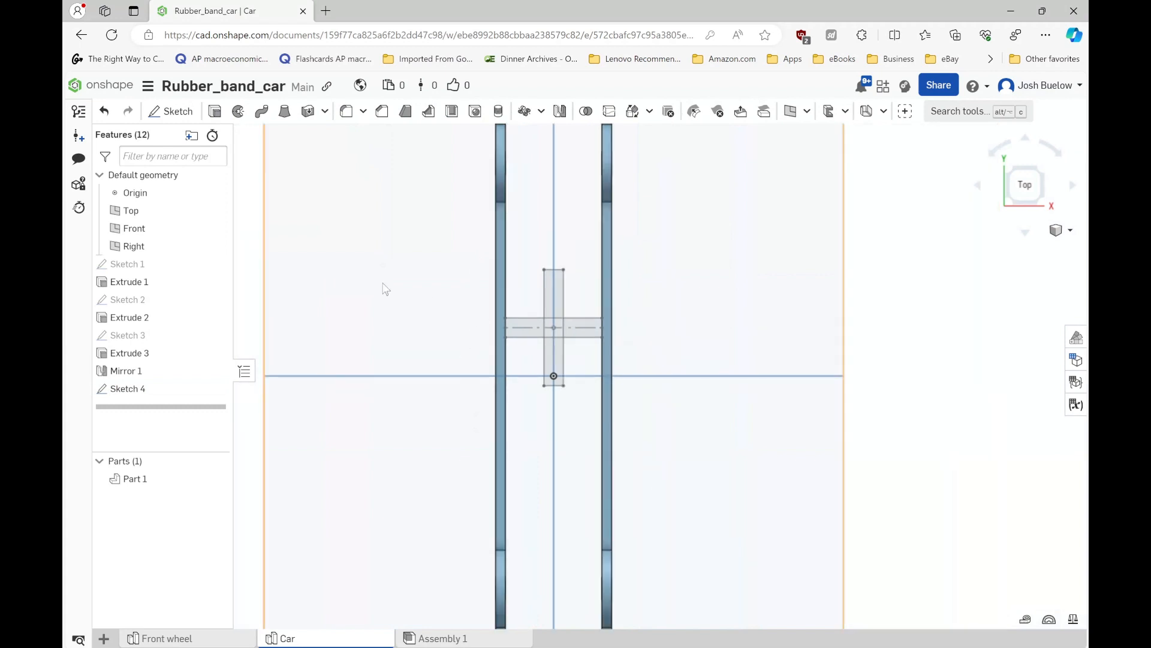
pyautogui.scroll(3, 547, 333)
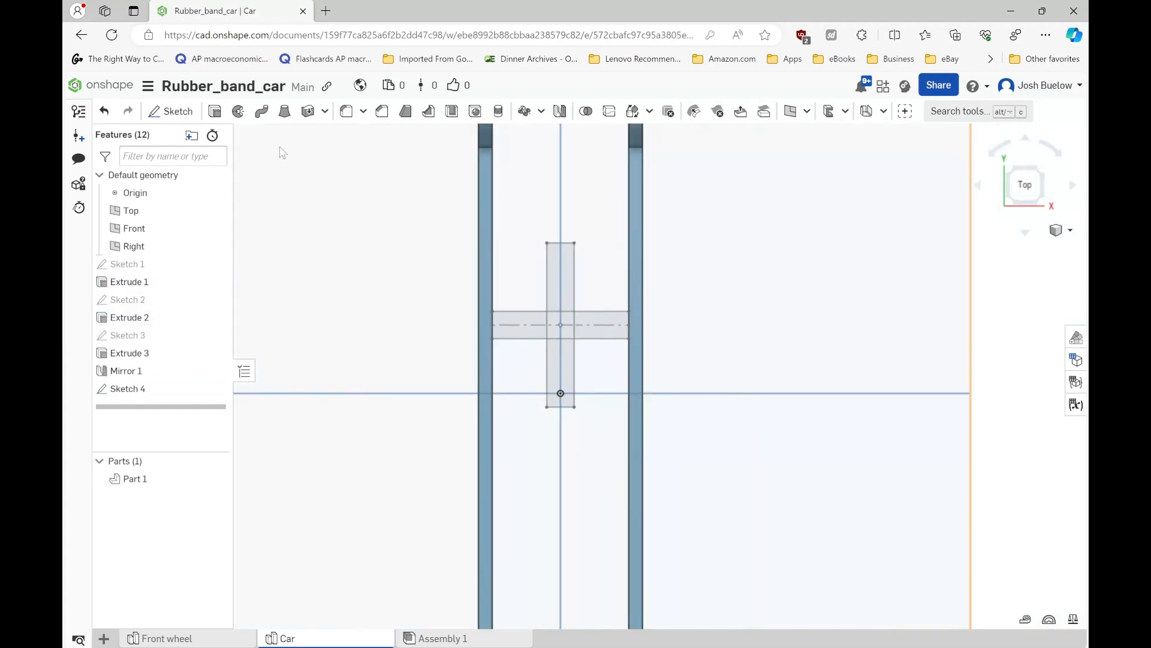
pyautogui.hotkey('shift', 'e')
pyautogui.scroll(2, 552, 320)
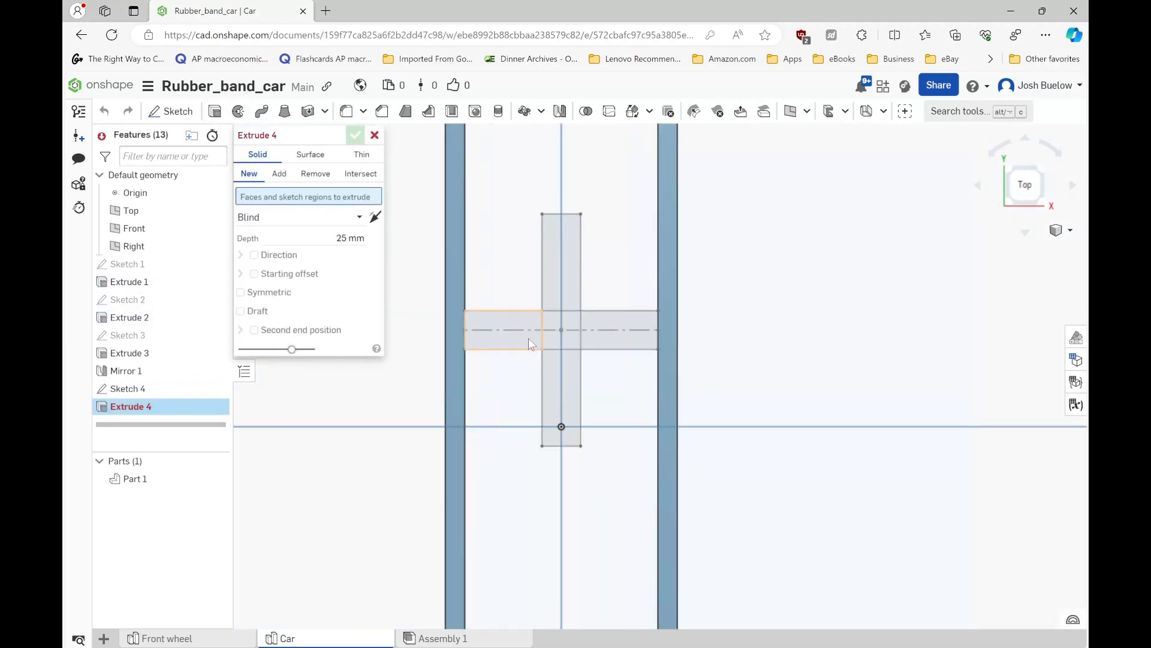
pyautogui.click(534, 333)
pyautogui.click(549, 341)
pyautogui.click(576, 283)
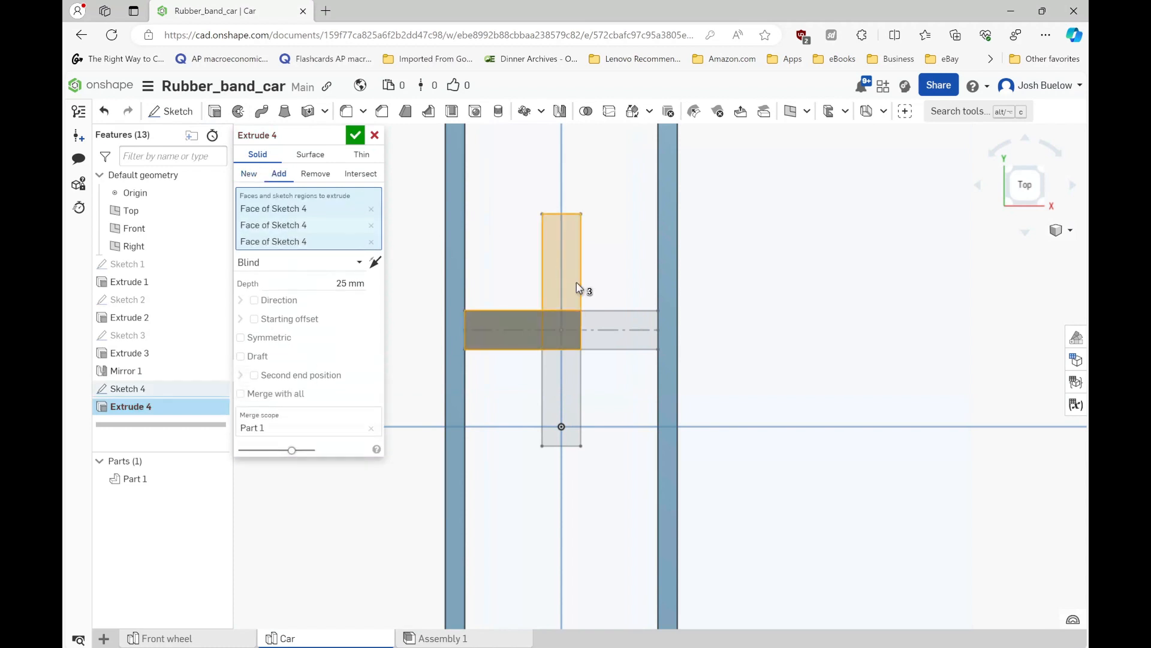
pyautogui.click(622, 323)
pyautogui.click(558, 373)
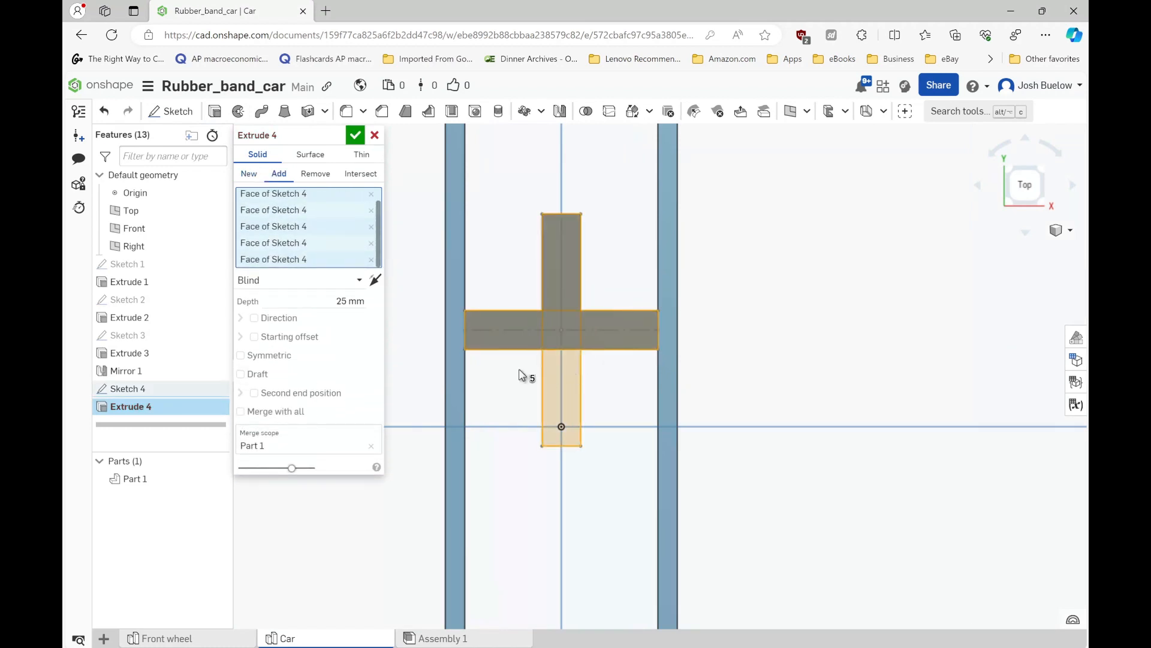
# - Set the cross extrusion's depth to 3 mm and accept the feature
pyautogui.moveTo(519, 370)
pyautogui.mouseDown(button='right')
pyautogui.moveTo(536, 350)
pyautogui.moveTo(557, 355)
pyautogui.mouseUp(button='right')
pyautogui.scroll(-2, 556, 354)
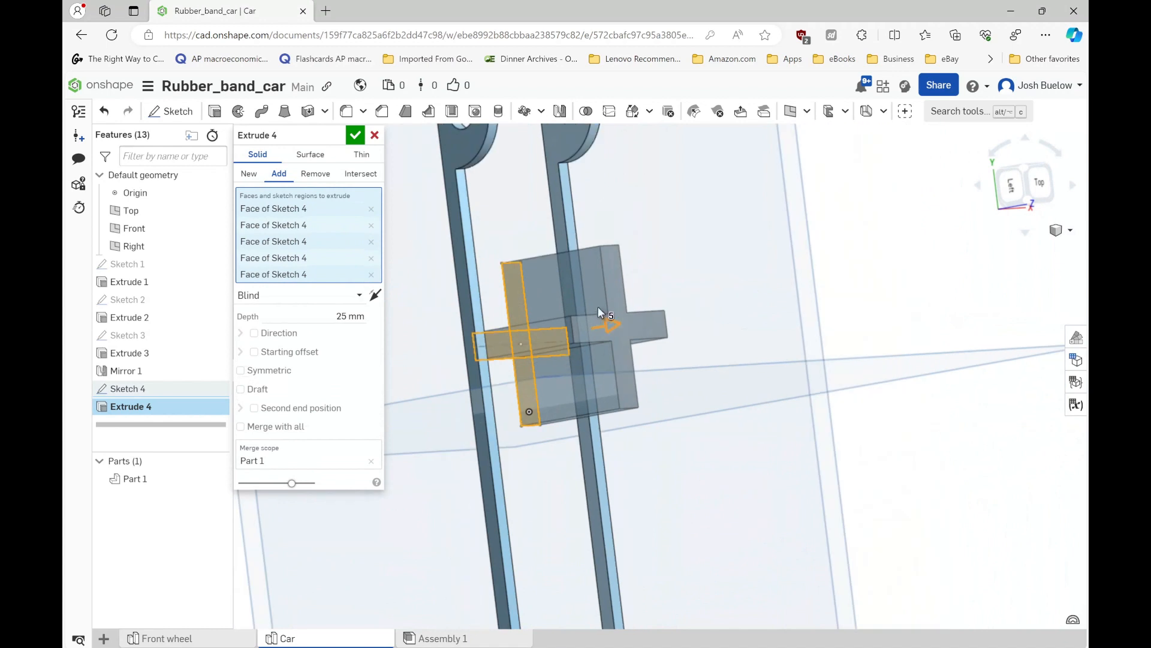
pyautogui.moveTo(556, 347); pyautogui.dragTo(521, 345, button='right')
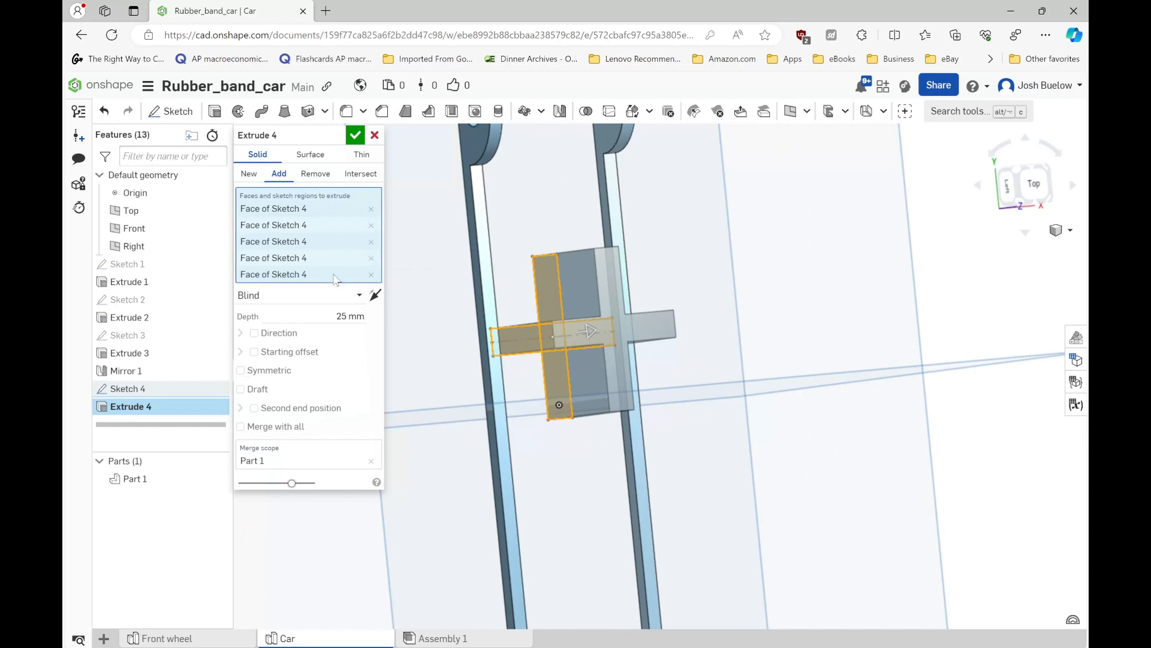
pyautogui.click(343, 319)
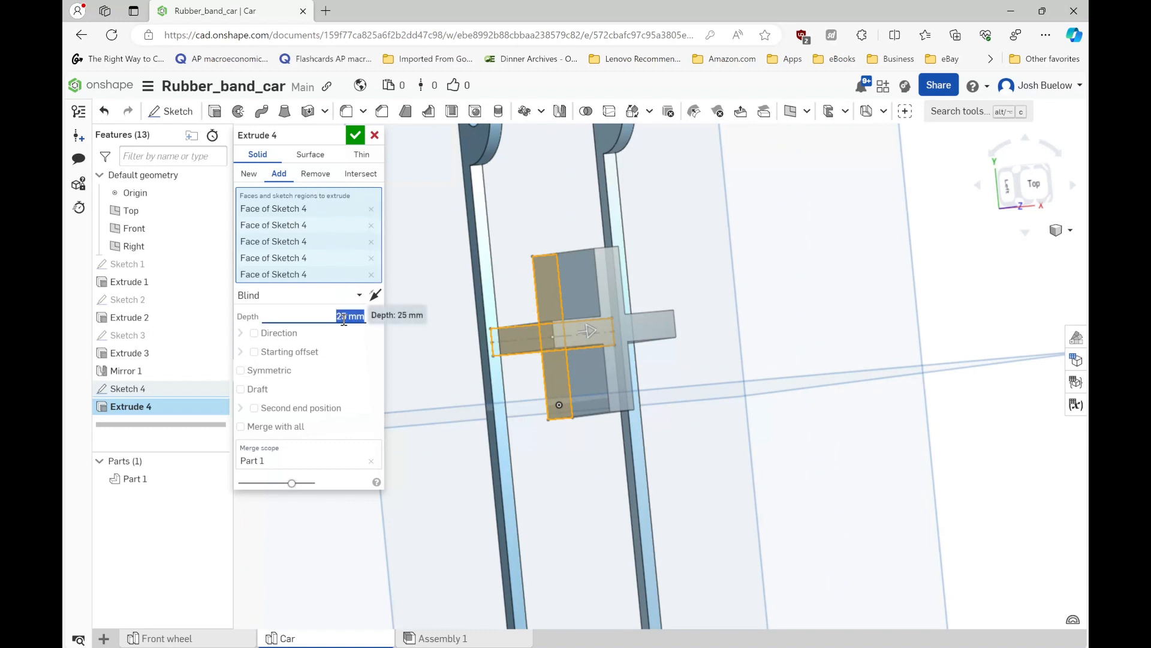
pyautogui.write('3')
pyautogui.press('Return')
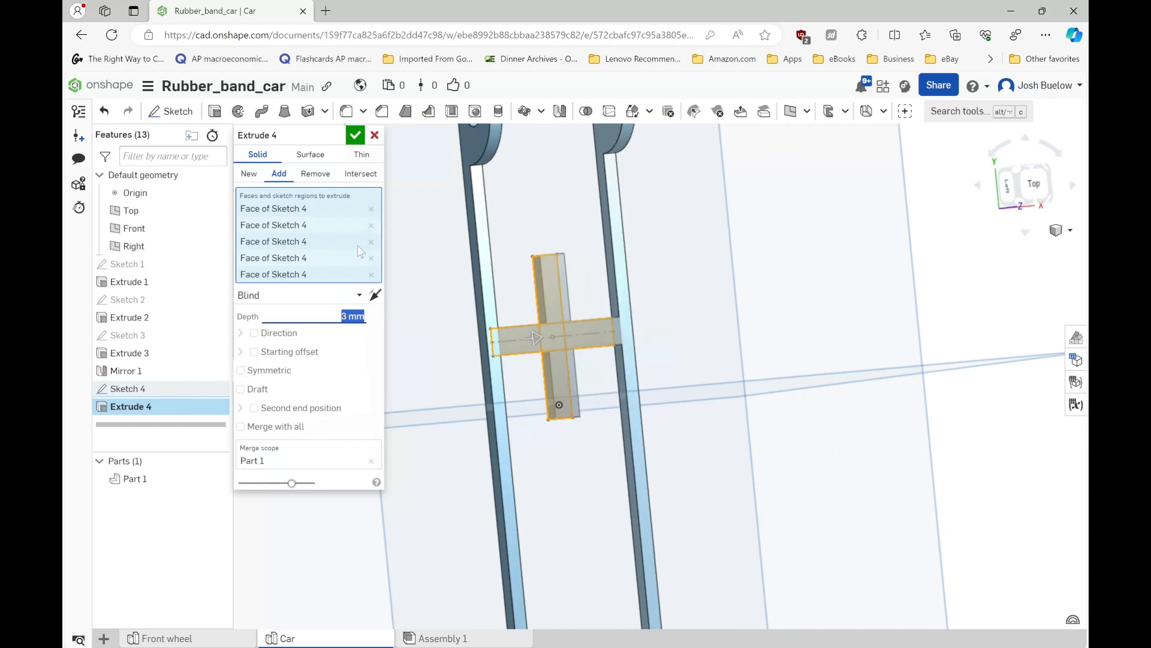
pyautogui.click(355, 136)
# - Examine the frame and its cross-shaped support from an angled view
pyautogui.scroll(-3, 422, 352)
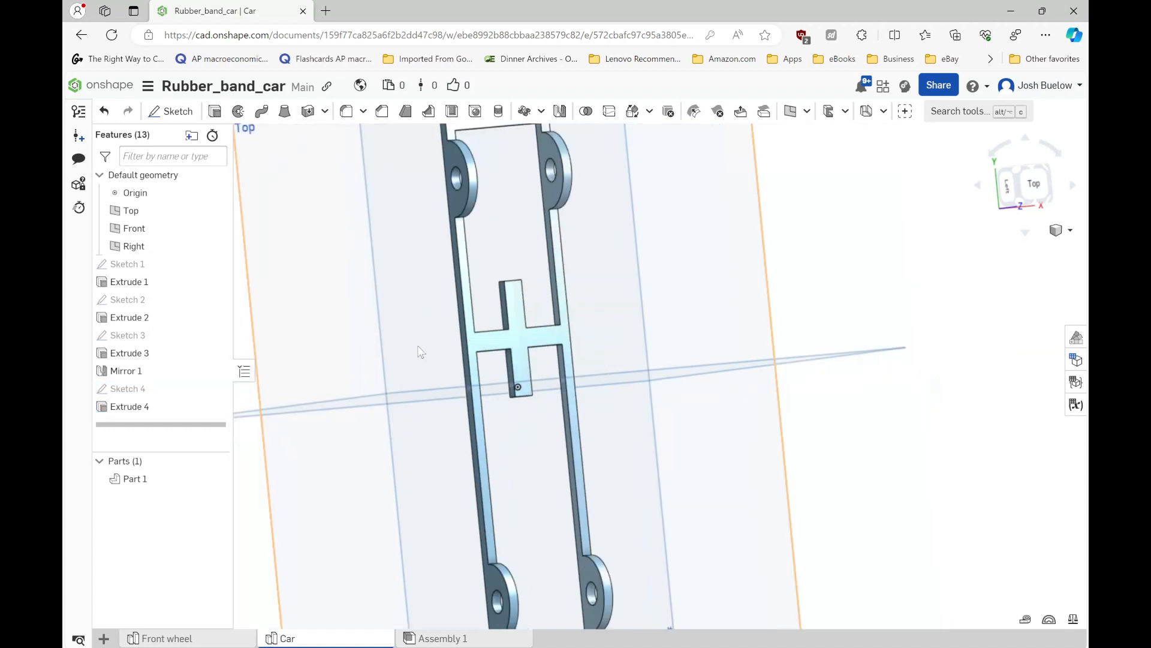
pyautogui.scroll(-2, 414, 356)
pyautogui.moveTo(387, 367); pyautogui.dragTo(423, 359, button='right')
pyautogui.scroll(-1, 402, 370)
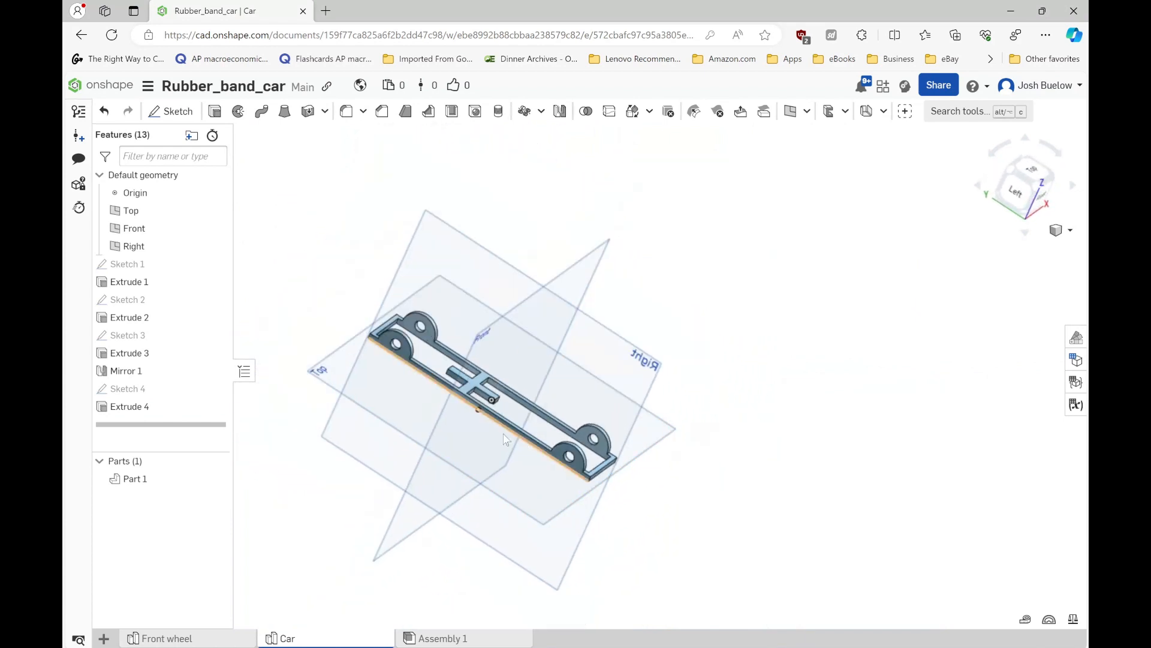
pyautogui.scroll(4, 420, 375)
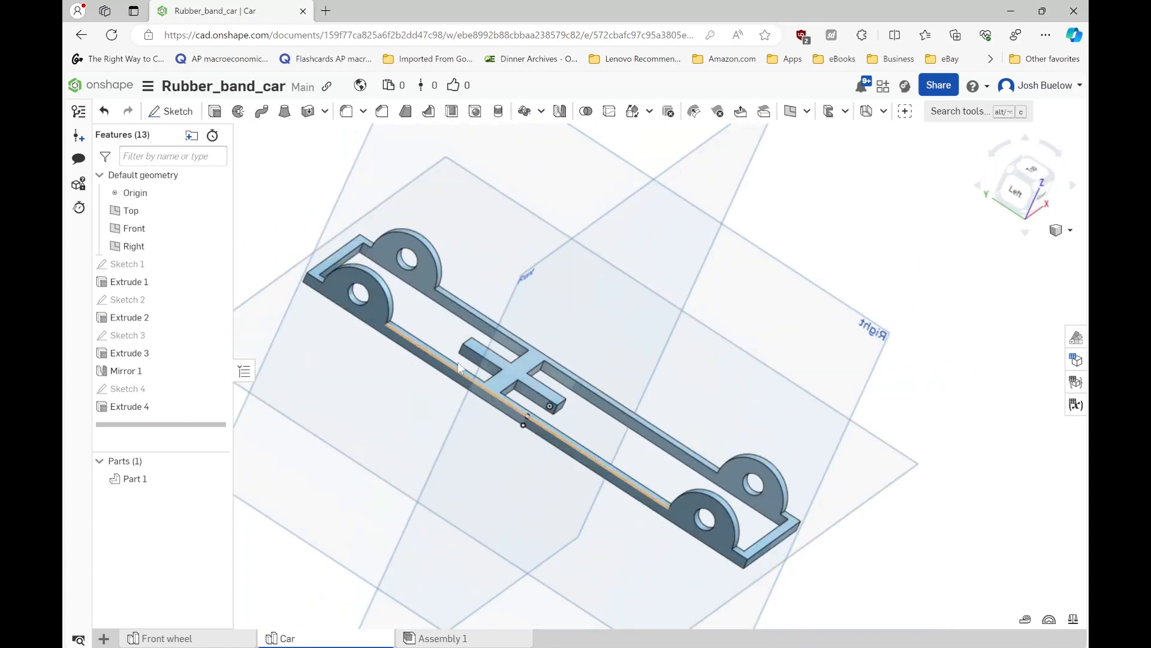
pyautogui.scroll(-2, 512, 405)
pyautogui.scroll(3, 487, 373)
pyautogui.scroll(2, 487, 372)
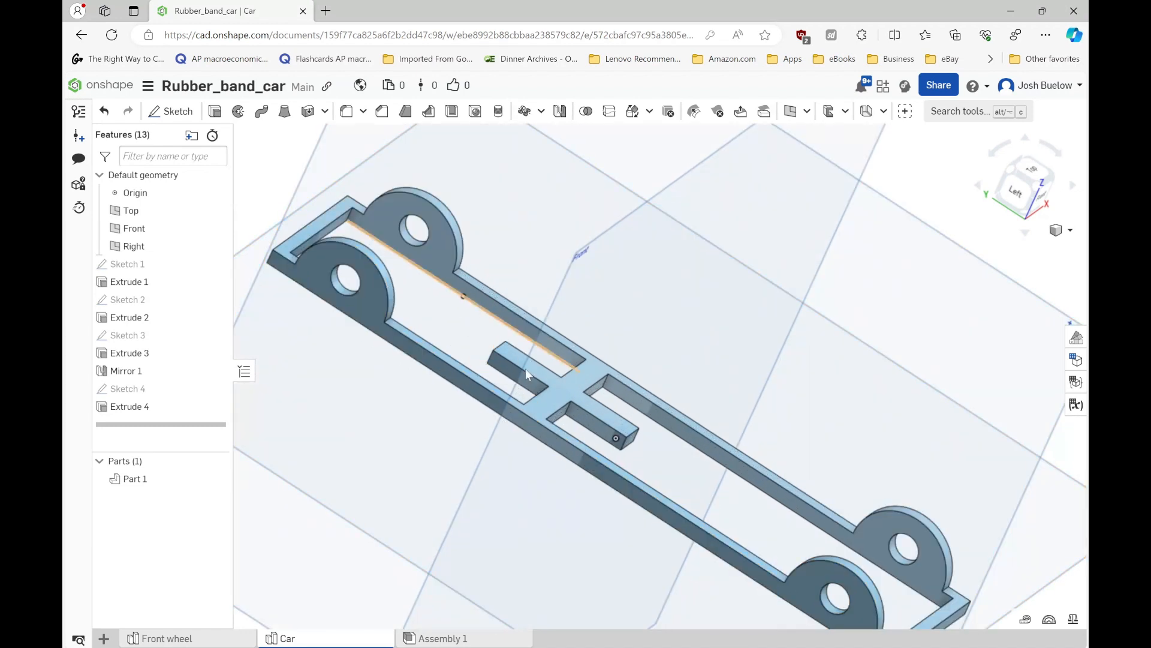
pyautogui.scroll(2, 524, 369)
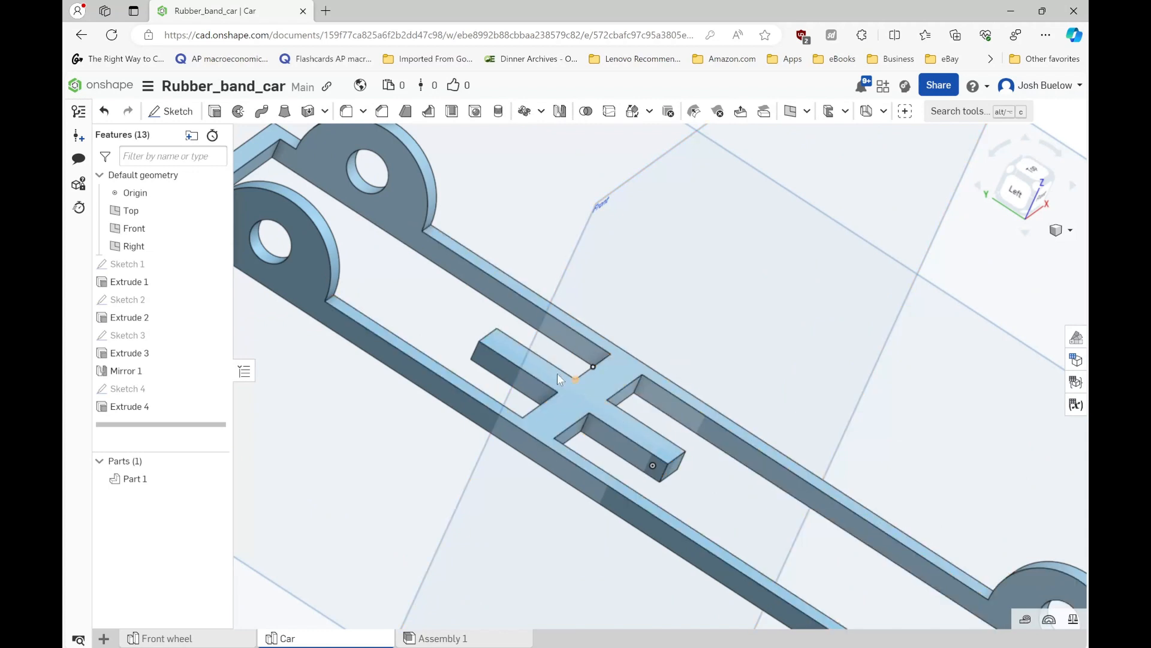
pyautogui.click(498, 364)
pyautogui.press('n')
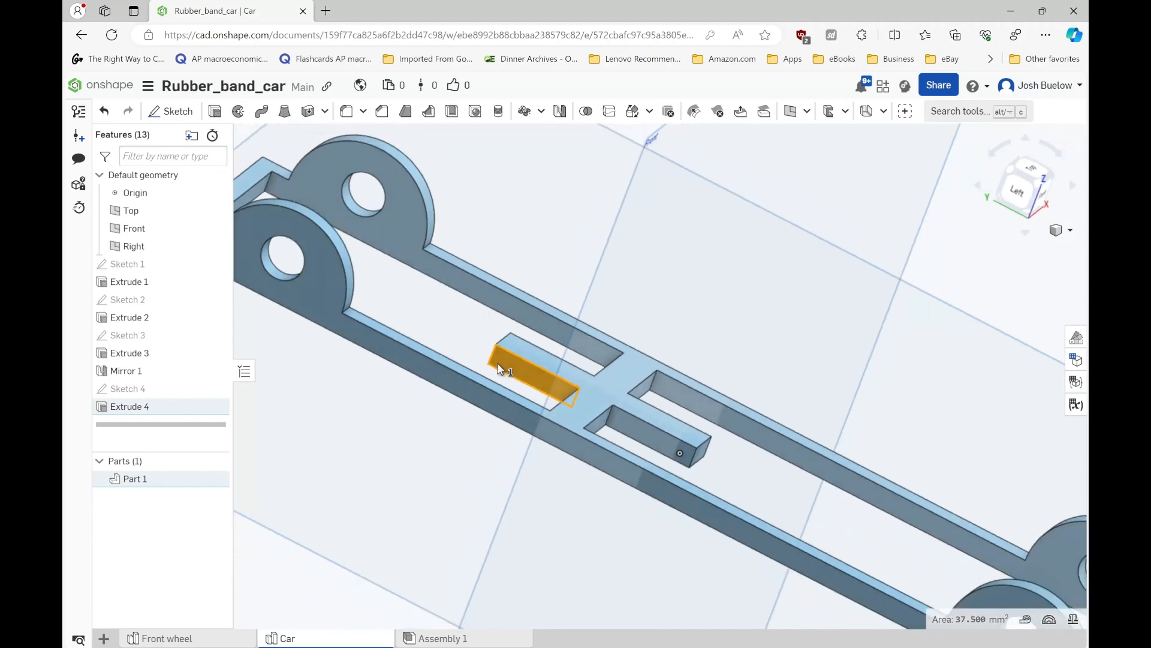
pyautogui.hotkey('shift', 's')
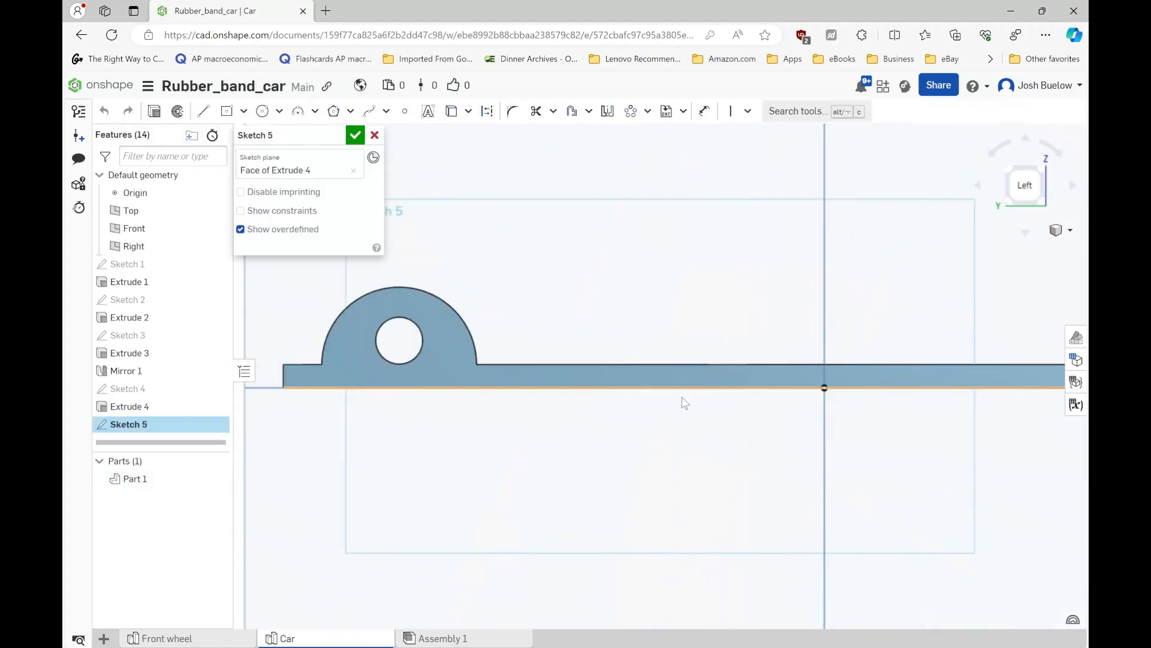
pyautogui.scroll(3, 681, 403)
pyautogui.moveTo(577, 368); pyautogui.dragTo(638, 358, button='right')
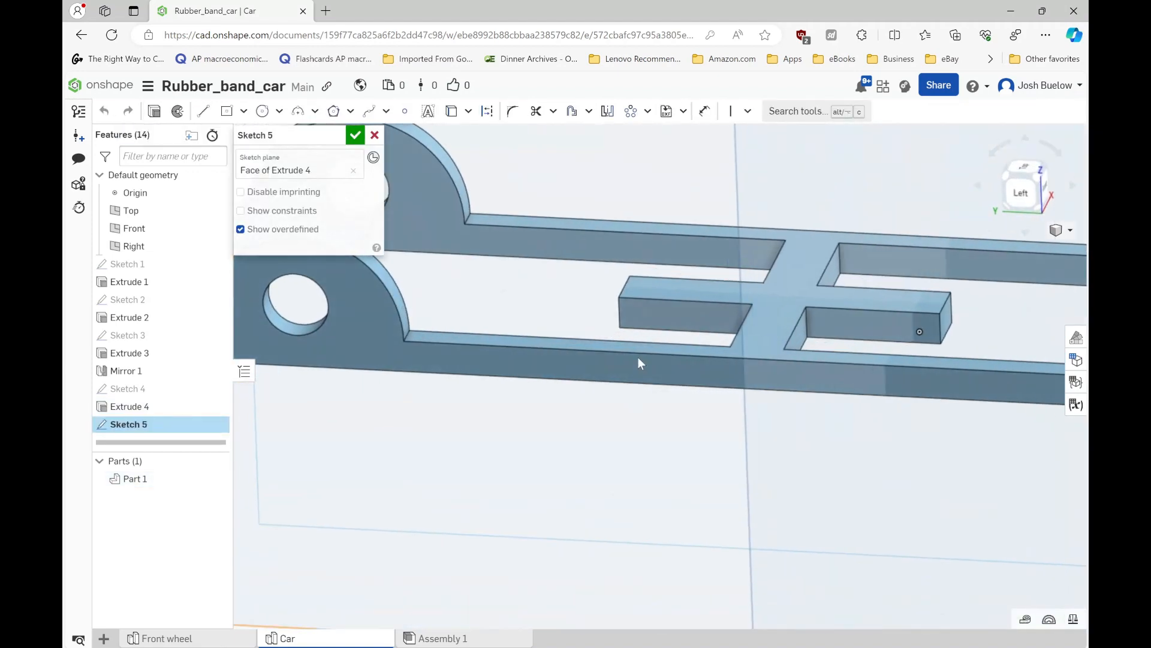
pyautogui.press('n')
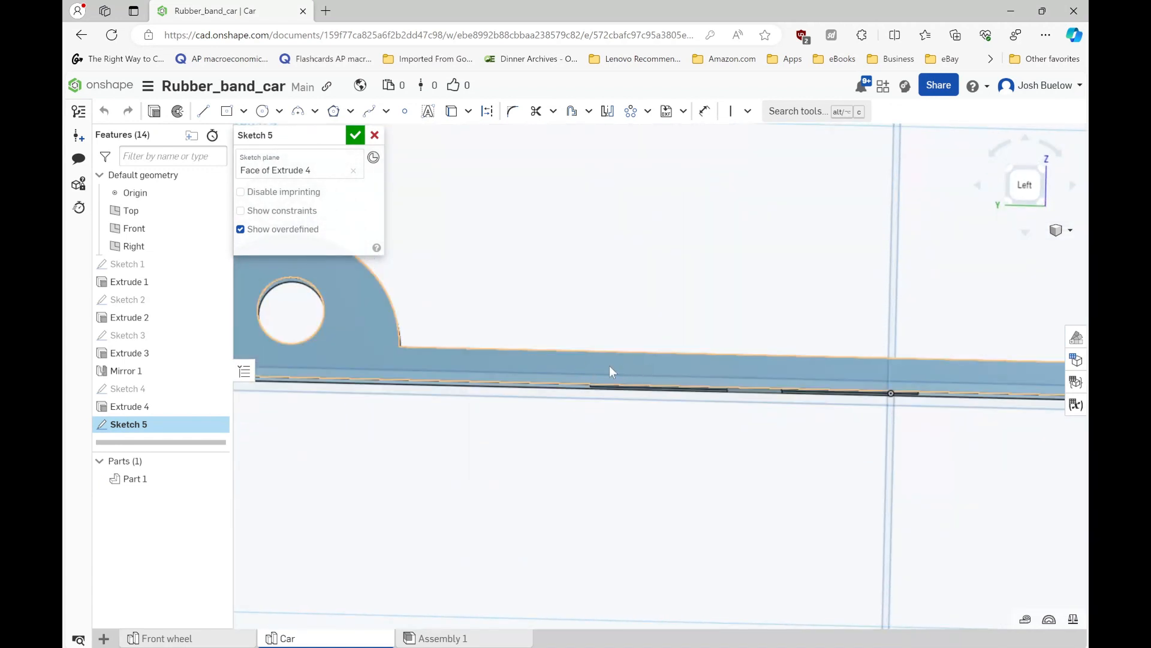
pyautogui.click(375, 135)
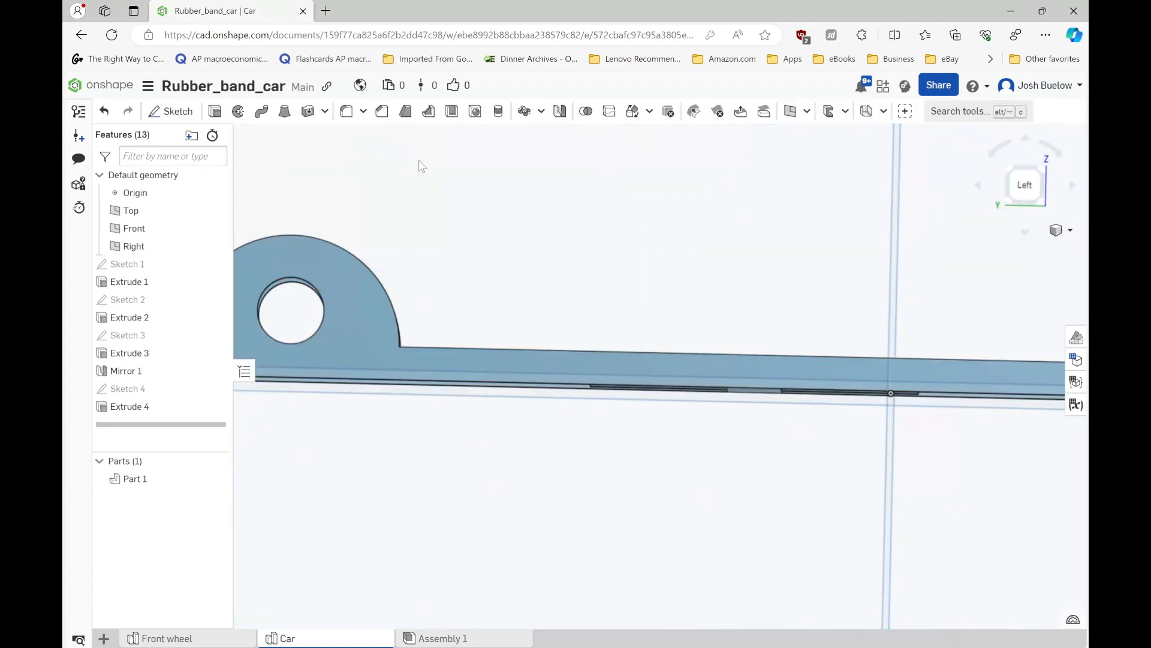
# - Start a section view of the car frame
pyautogui.scroll(-3, 540, 252)
pyautogui.moveTo(565, 302); pyautogui.dragTo(551, 339, button='right')
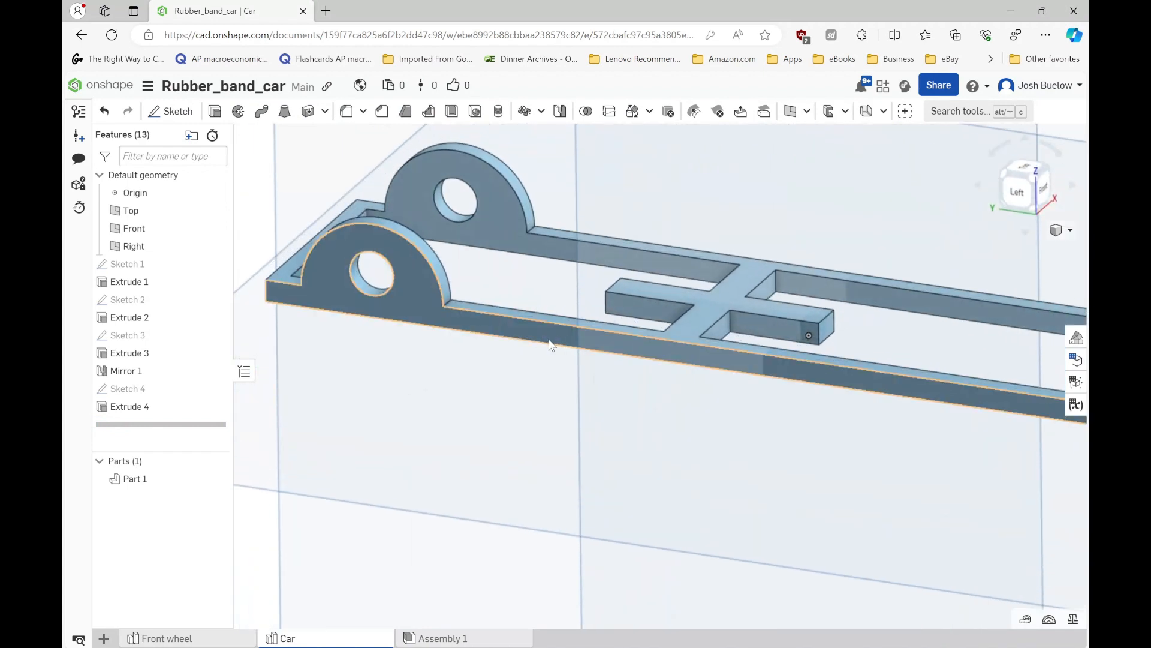
pyautogui.scroll(-5, 521, 354)
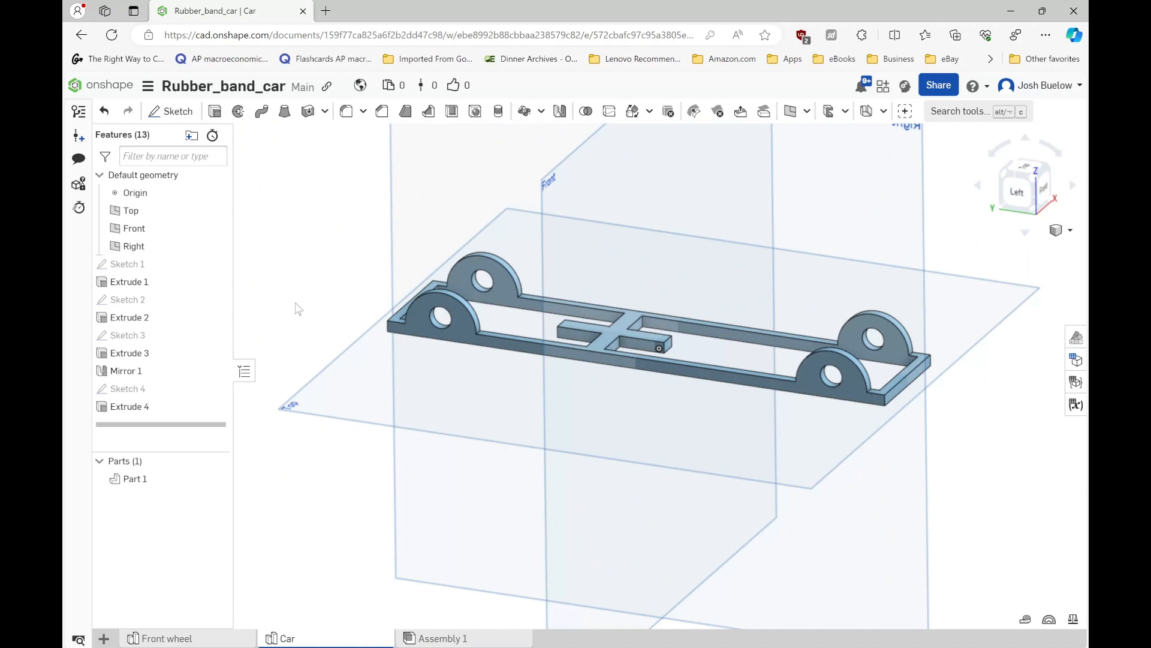
pyautogui.hotkey('shift', 'x')
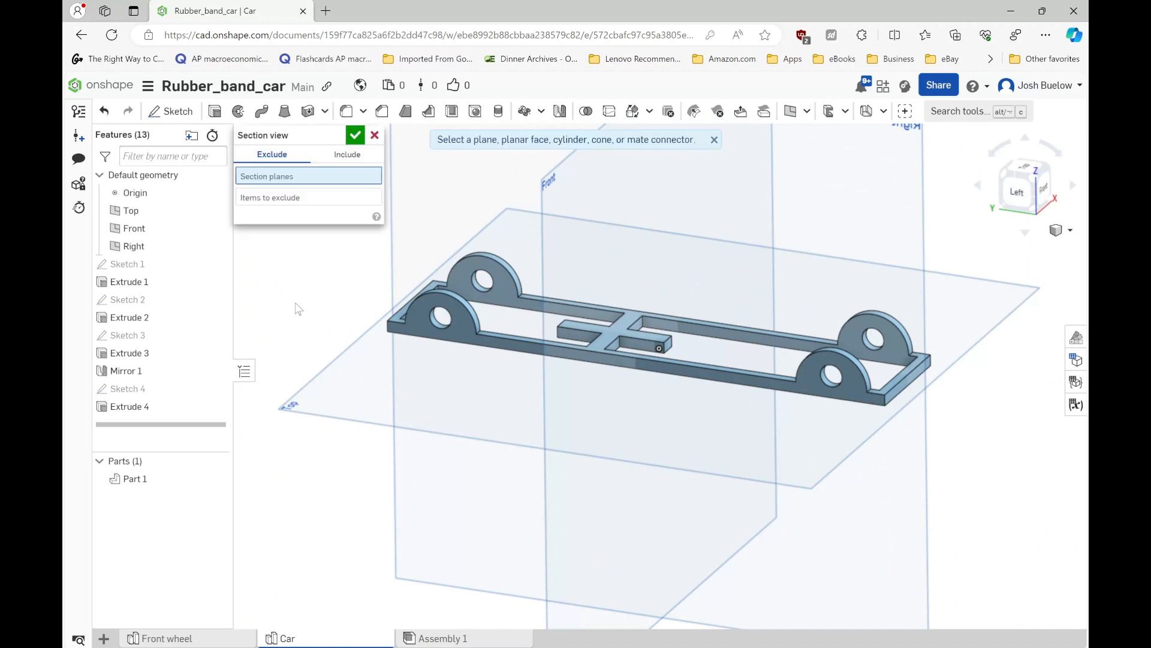
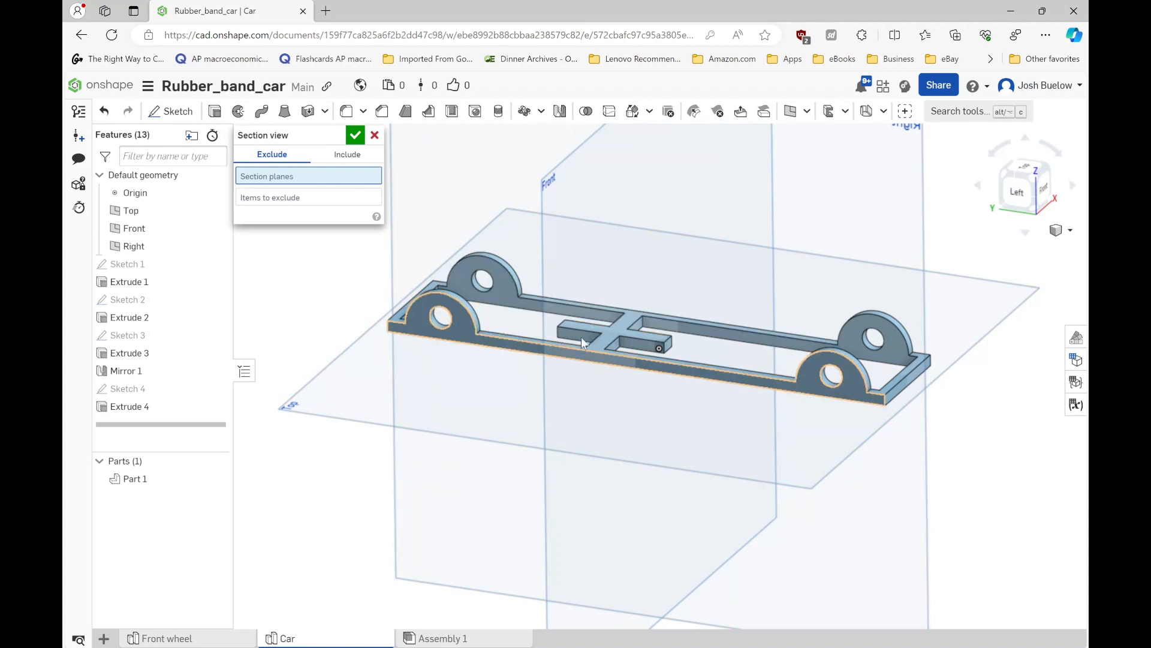
# - Section the frame parallel to its long outer side face at a -10 mm offset and accept the section view
pyautogui.scroll(3, 518, 355)
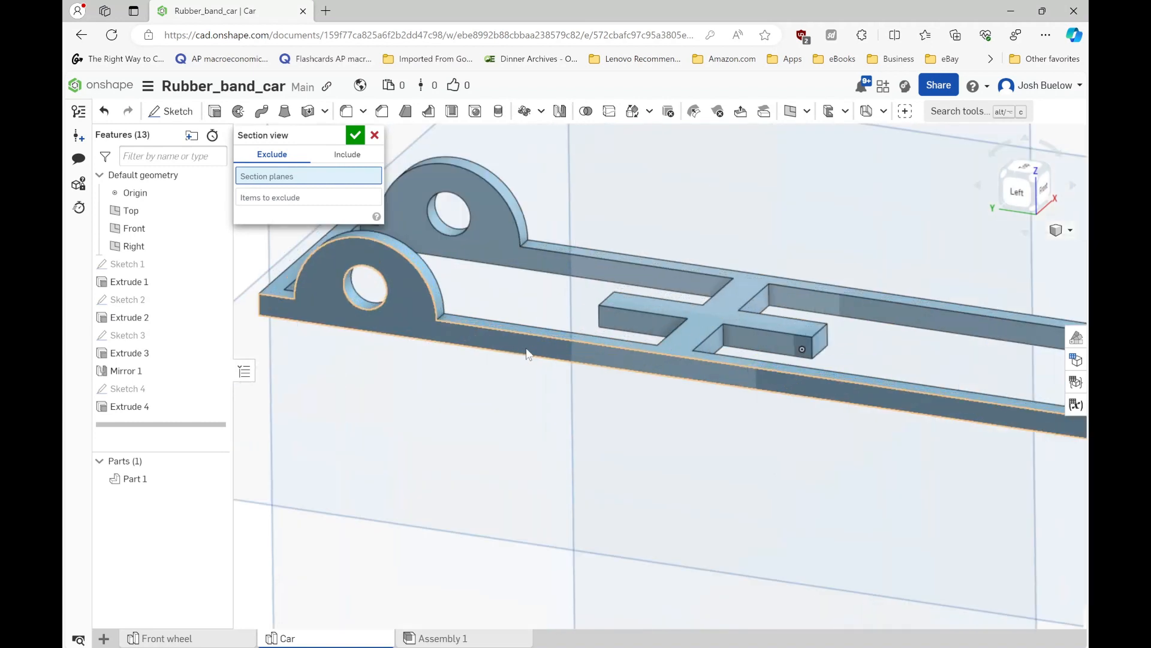
pyautogui.click(539, 352)
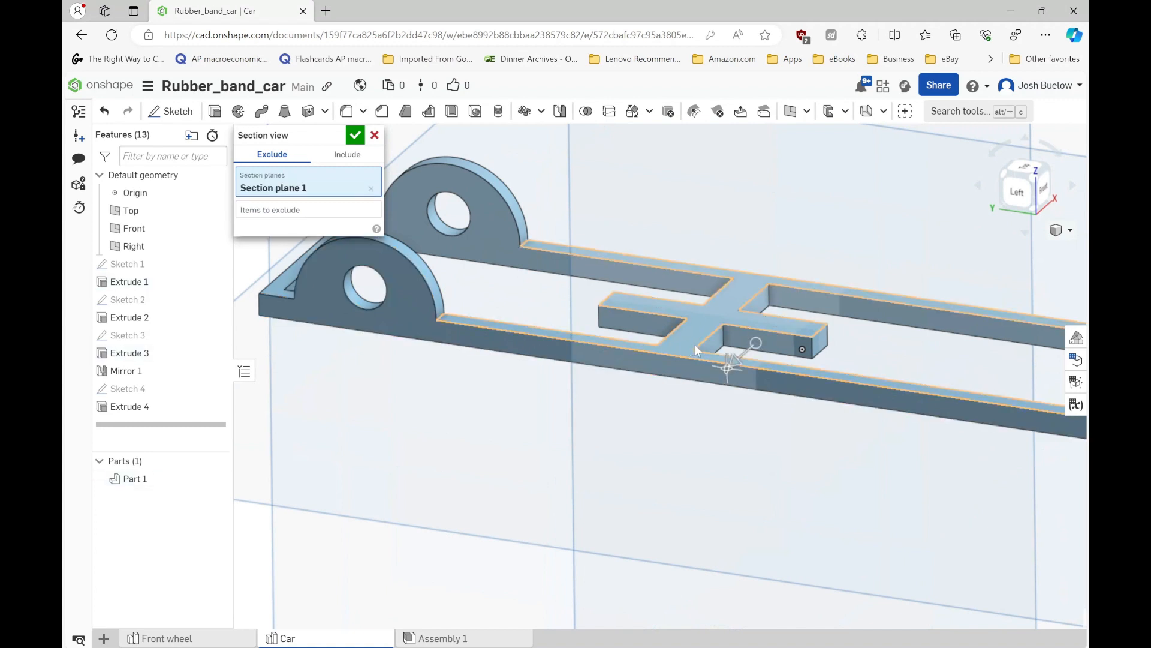
pyautogui.moveTo(739, 355); pyautogui.dragTo(767, 331)
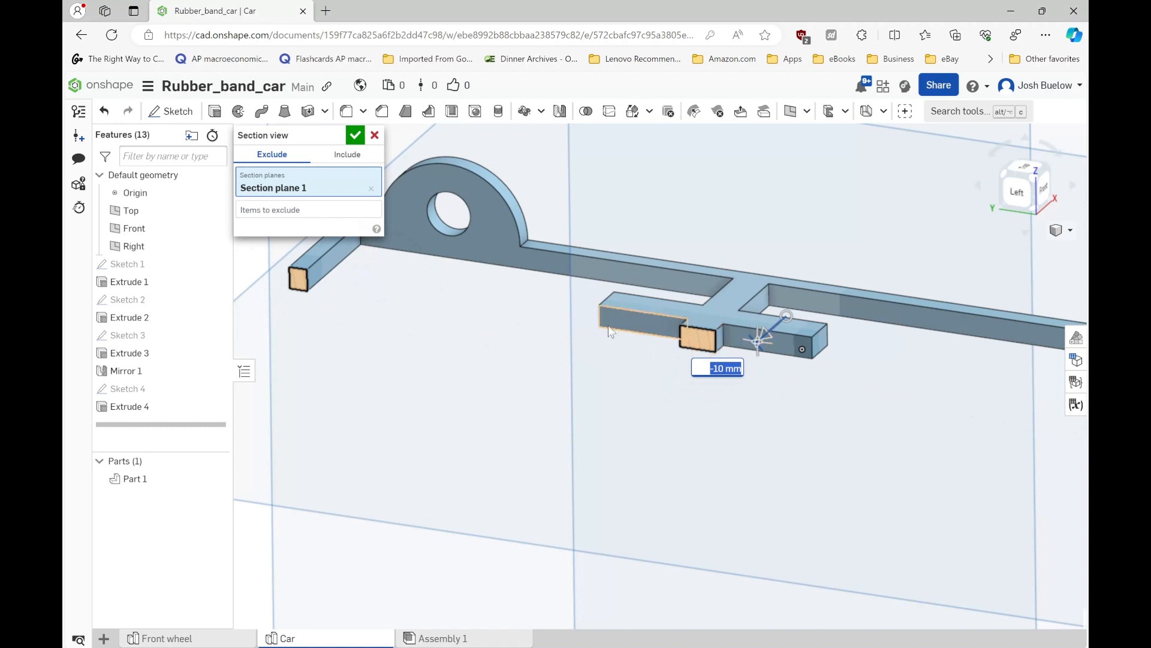
pyautogui.click(355, 136)
pyautogui.scroll(-3, 504, 390)
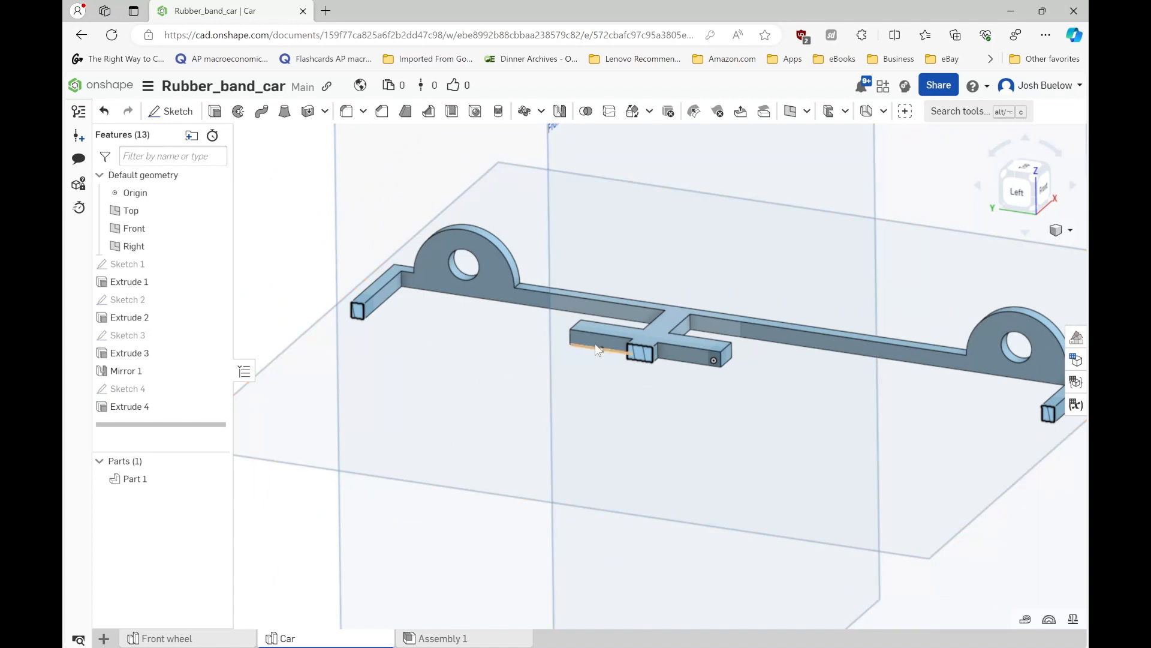
# - Start a sketch on the exposed side face of the cross support's arm and view it straight on
pyautogui.scroll(5, 594, 343)
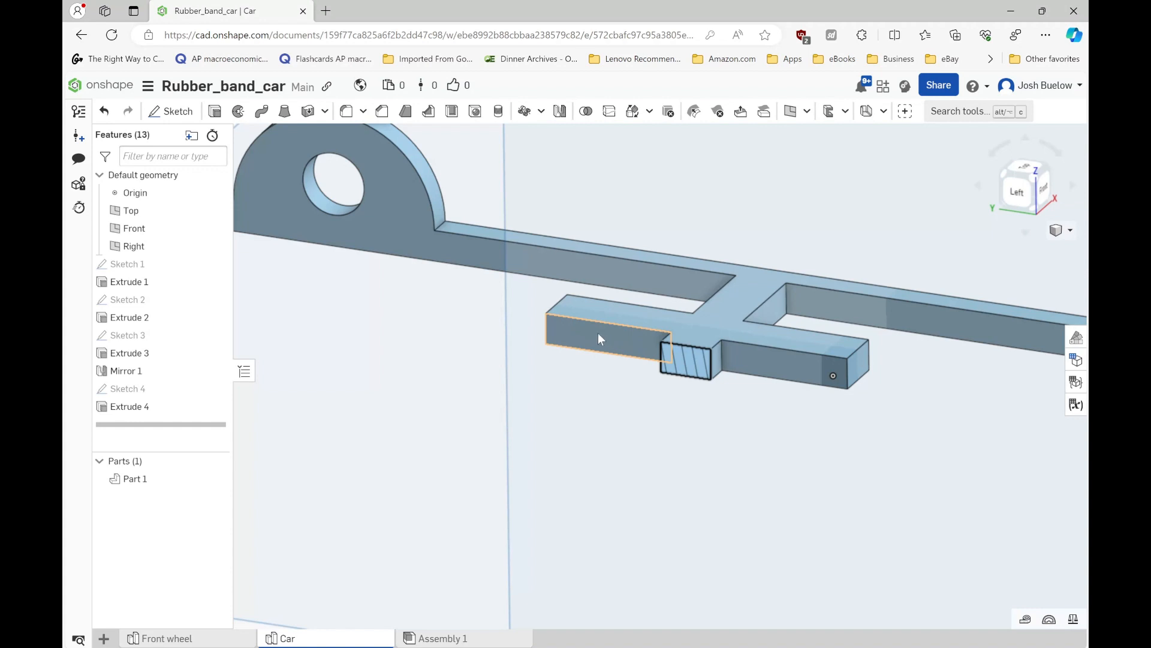
pyautogui.click(599, 335)
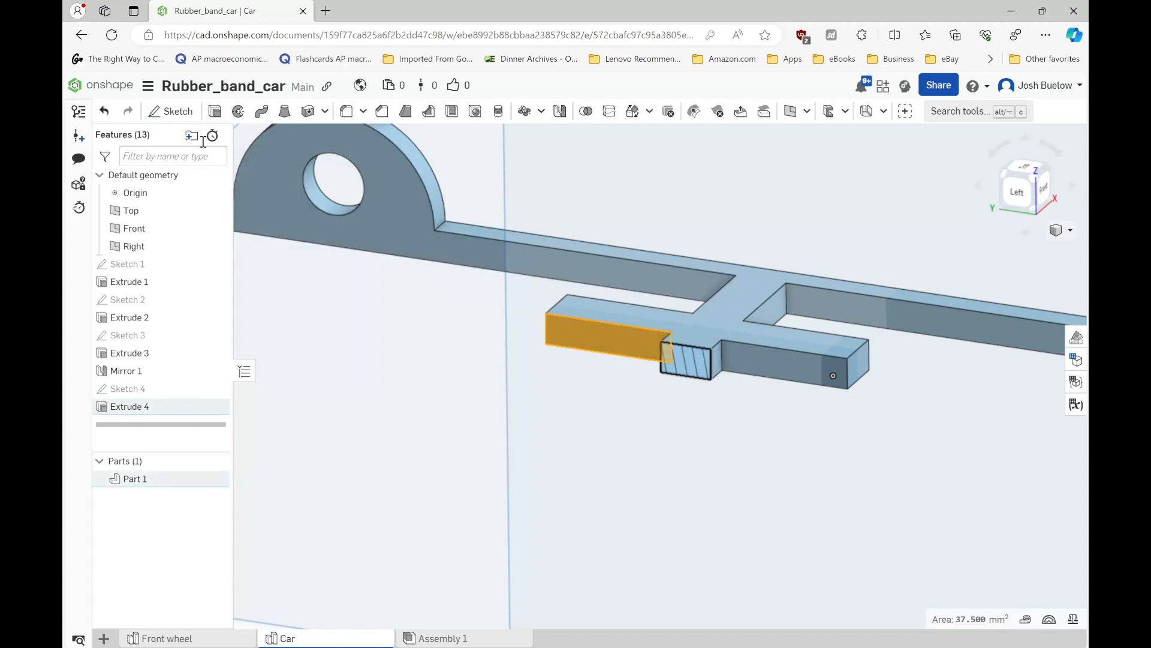
pyautogui.click(170, 111)
pyautogui.press('n')
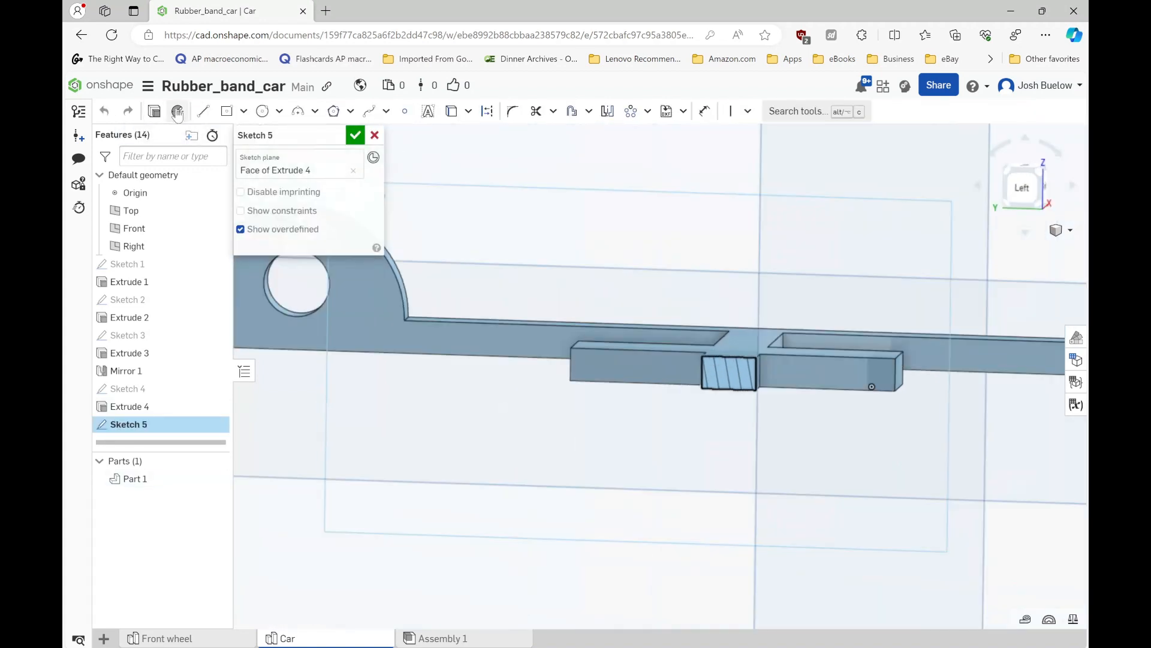
# - Draw a corner rectangle about 34 mm long upward from the cross arm's upper end corner and set its height to 8 mm
pyautogui.click(228, 112)
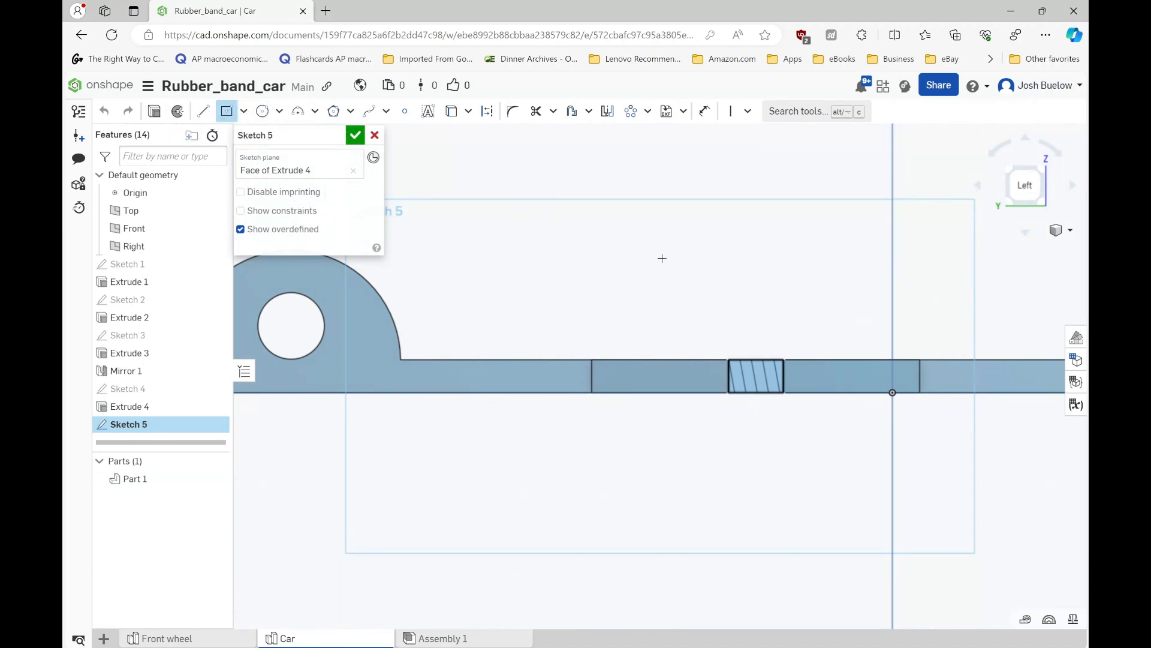
pyautogui.click(243, 111)
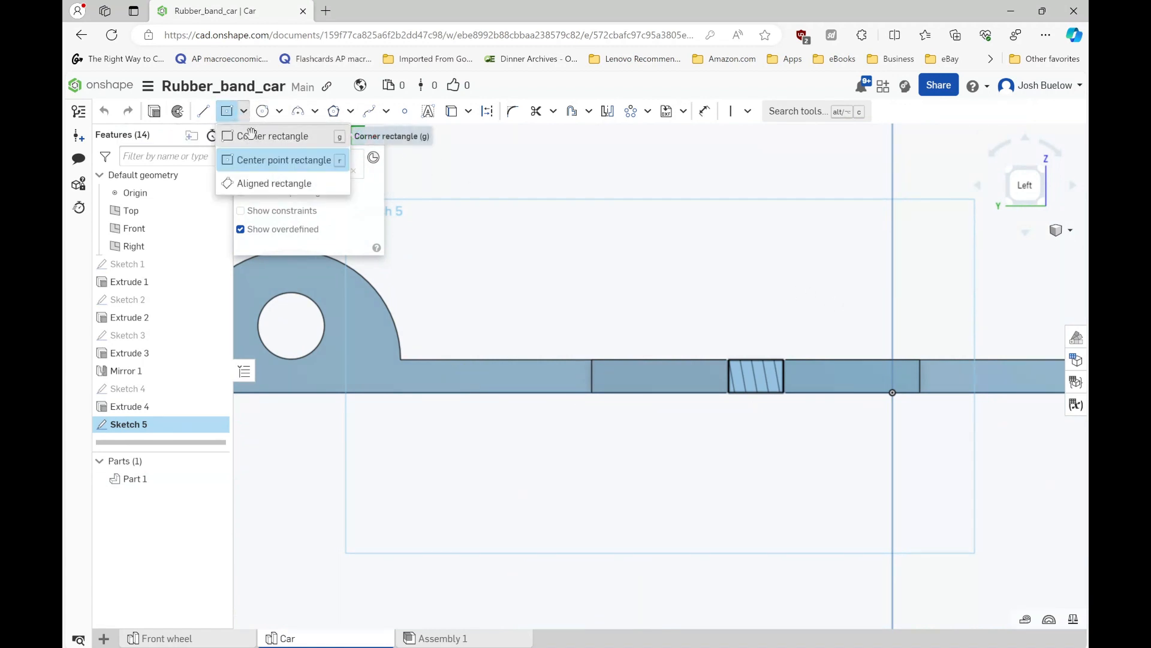
pyautogui.click(250, 137)
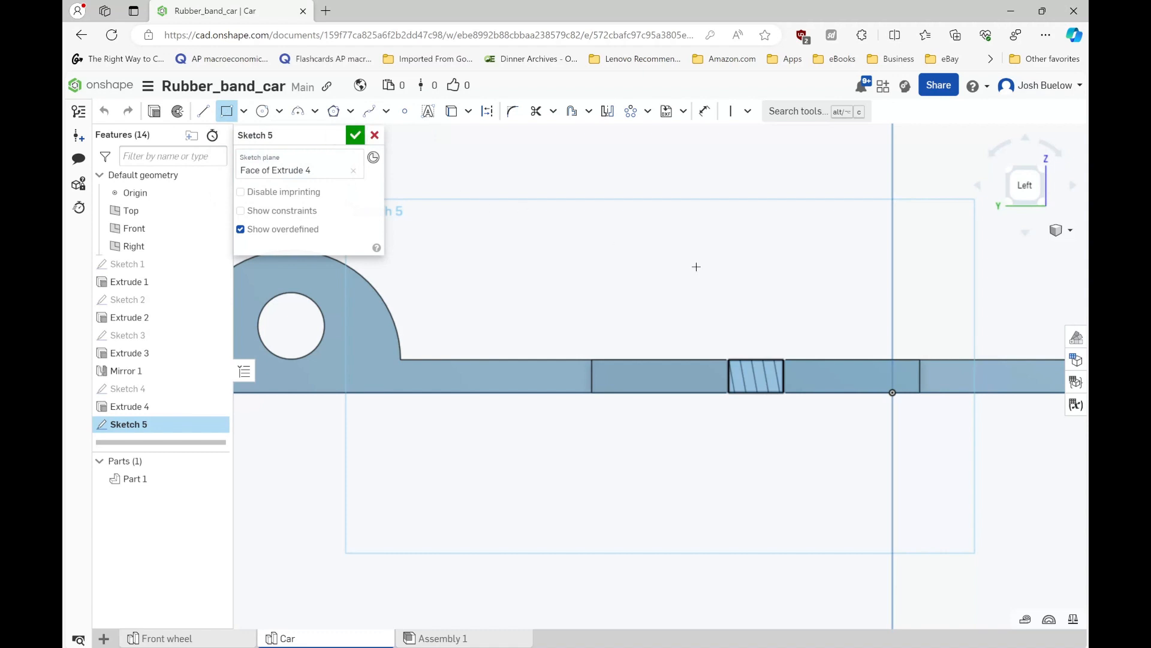
pyautogui.click(920, 360)
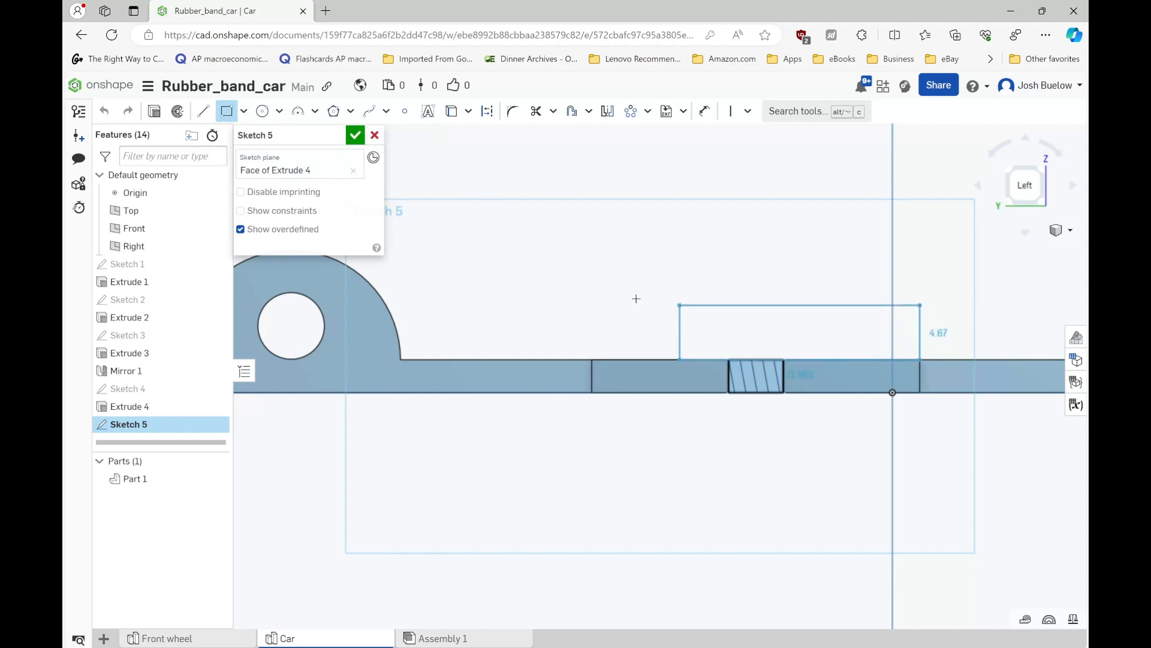
pyautogui.click(543, 281)
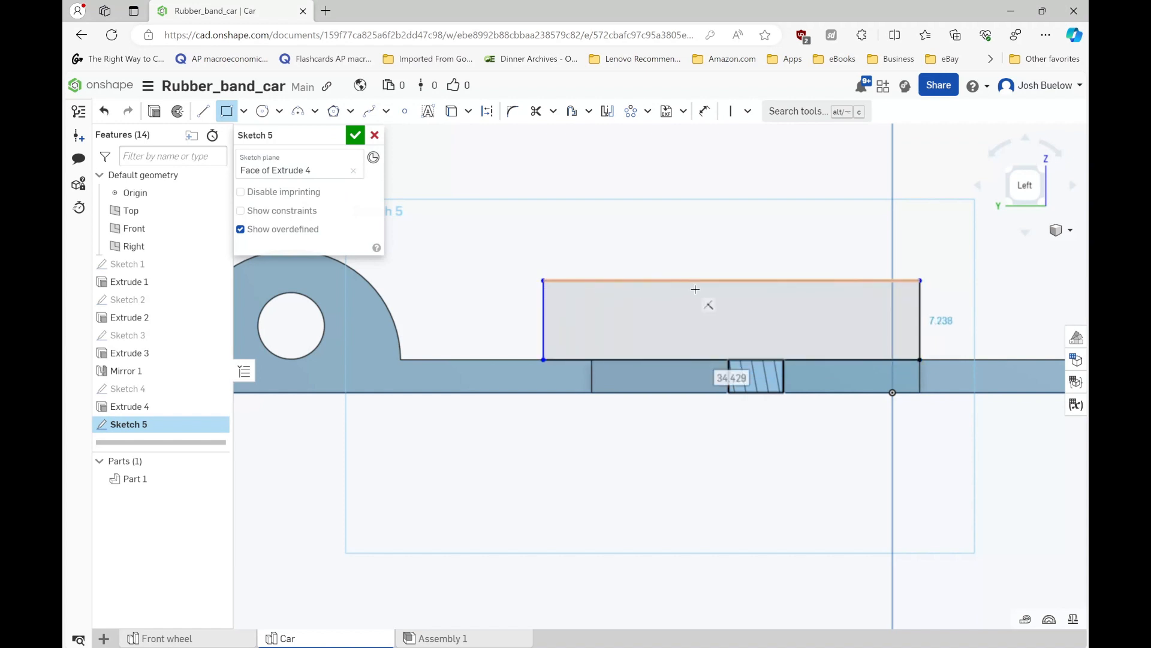
pyautogui.click(938, 324)
pyautogui.write('8')
pyautogui.press('Return')
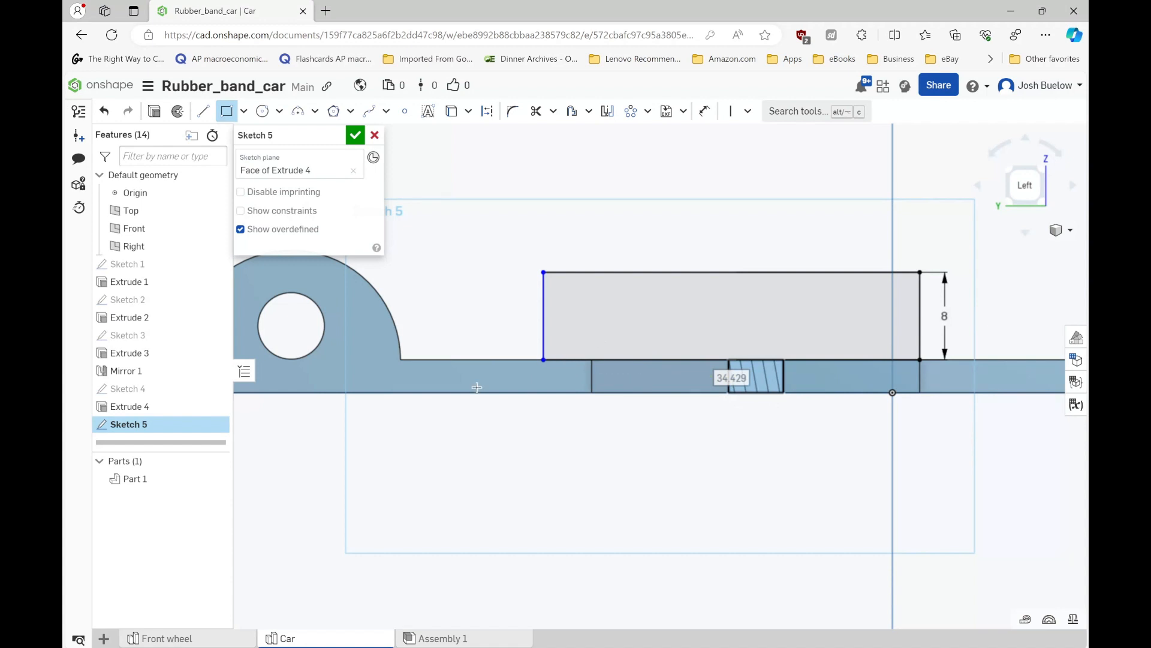
# - Set the distance between the rectangle's overhanging short edge and the end of the cross arm to 4 mm
pyautogui.press('Escape')
pyautogui.press('u')
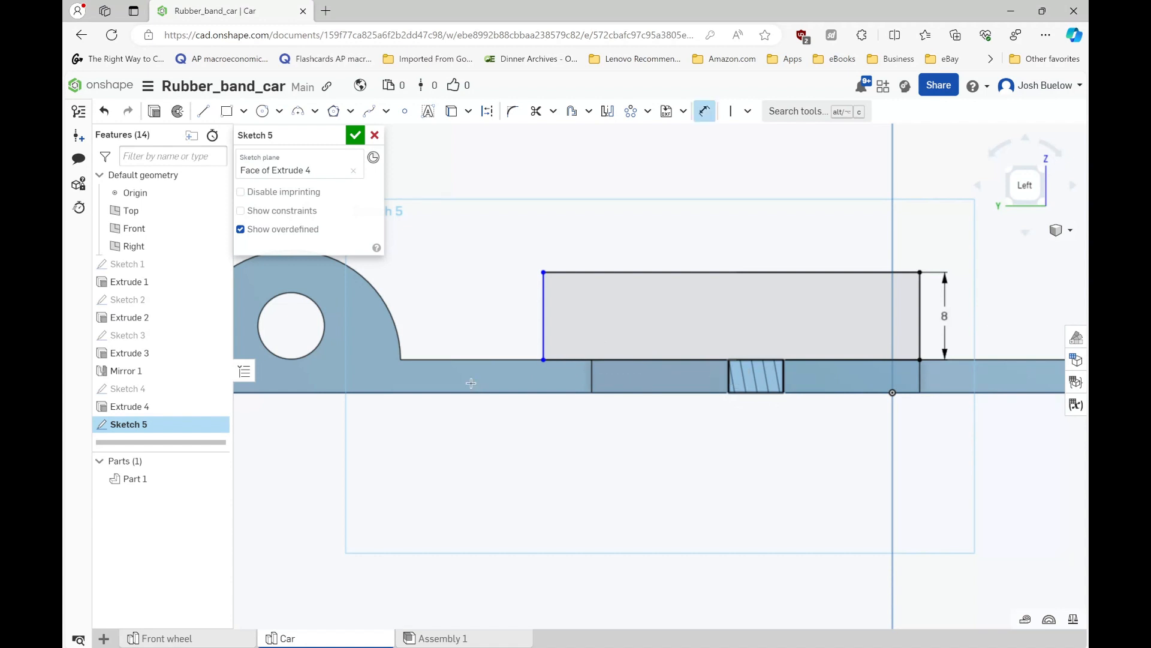
pyautogui.scroll(2, 549, 379)
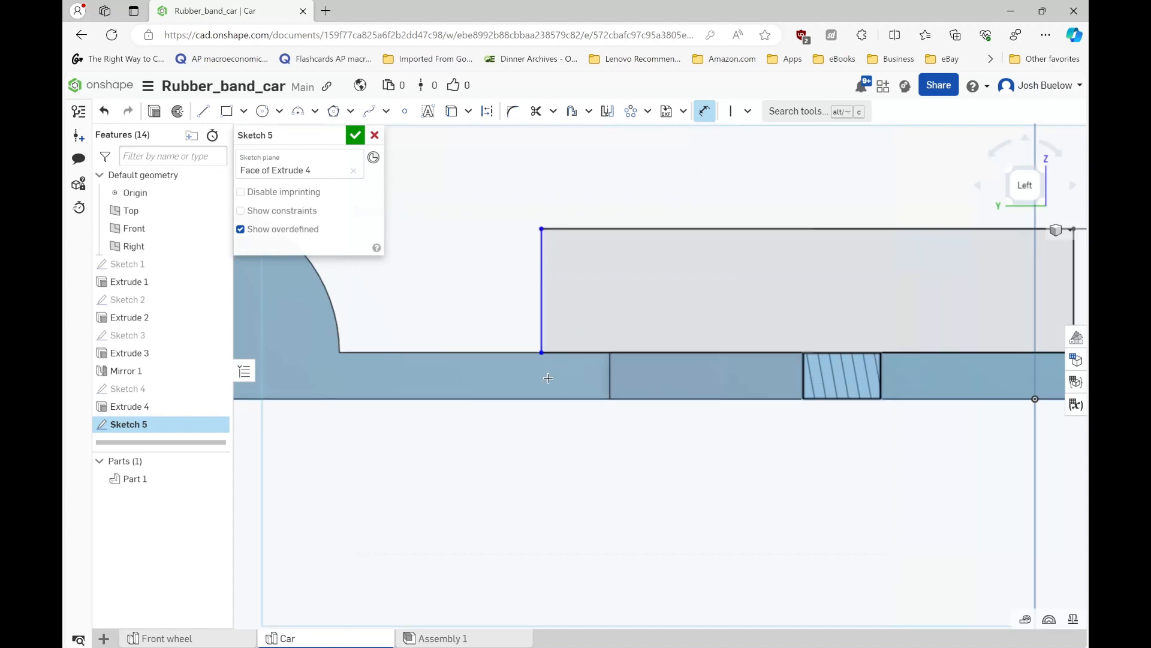
pyautogui.click(610, 369)
pyautogui.click(582, 379)
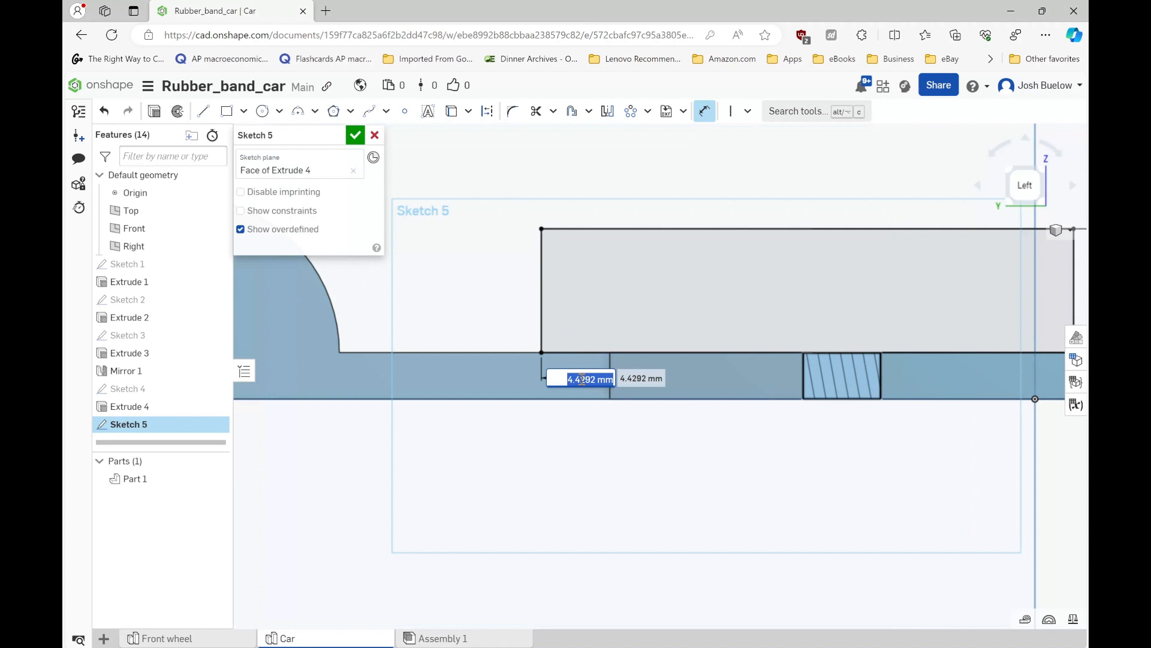
pyautogui.write('4')
pyautogui.press('Return')
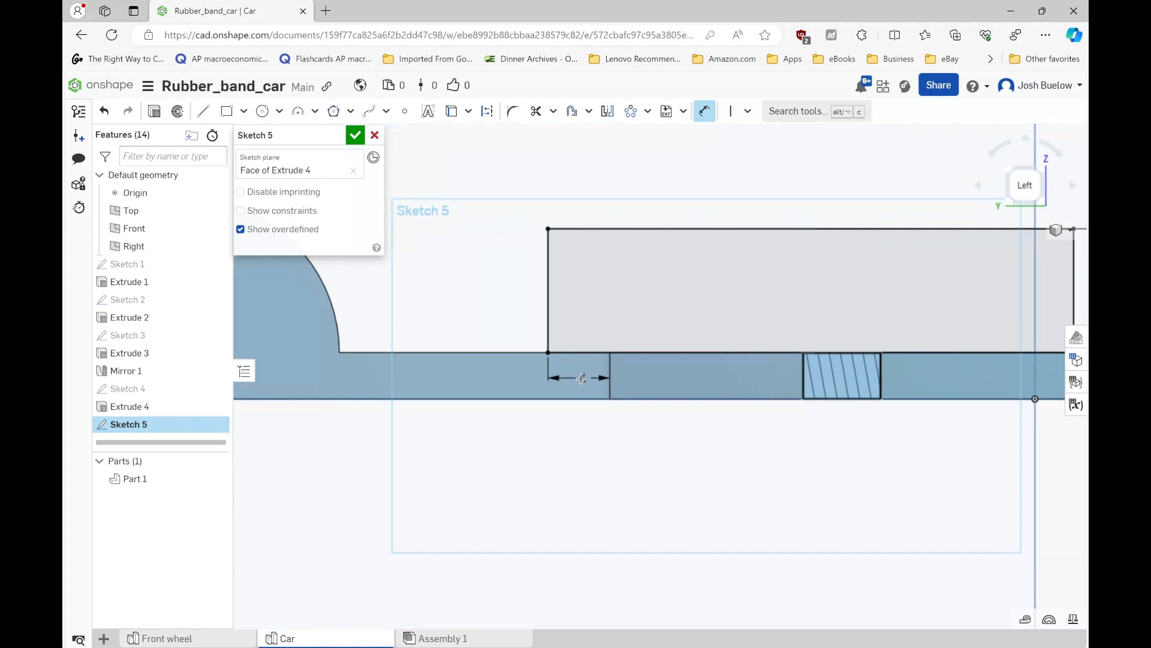
# - Draw a diagonal line about 9.8 mm long from the rectangle's upper overhanging corner down to its bottom edge
pyautogui.scroll(-3, 510, 401)
pyautogui.moveTo(560, 458); pyautogui.dragTo(545, 473, button='middle')
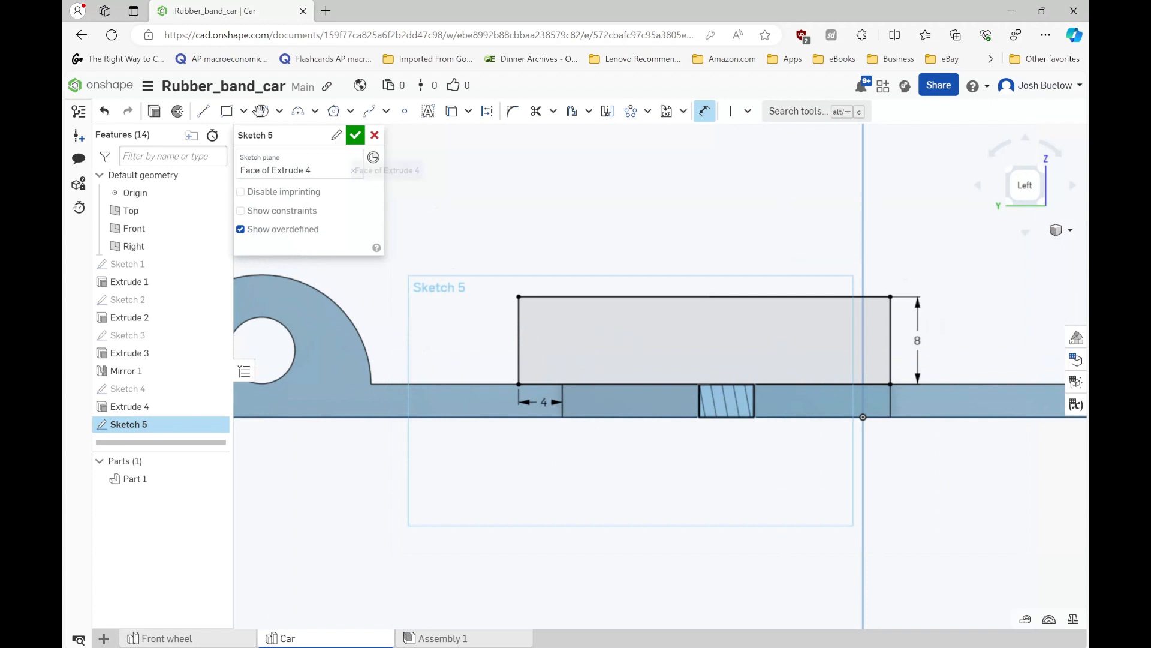
pyautogui.click(204, 111)
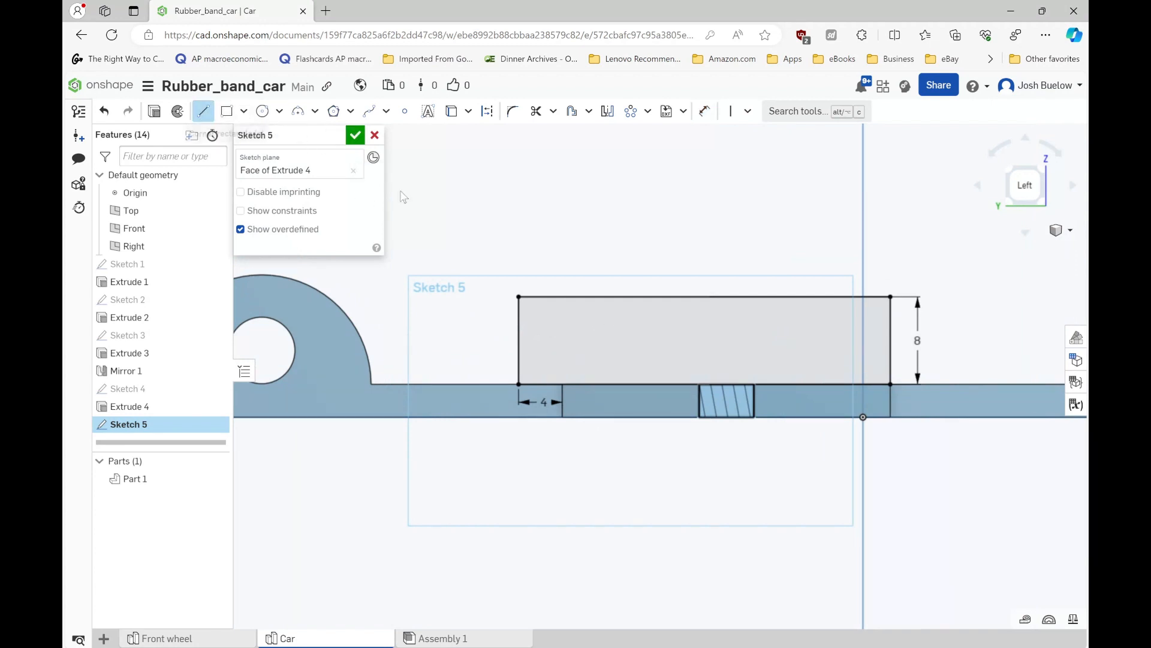
pyautogui.click(519, 296)
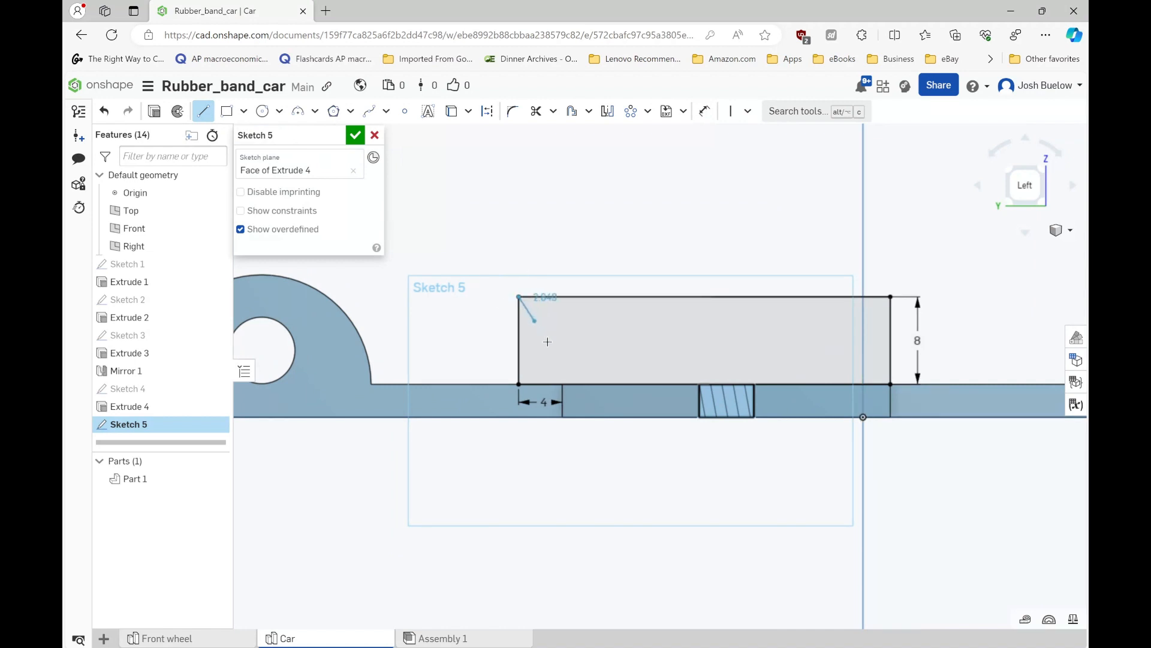
pyautogui.click(581, 384)
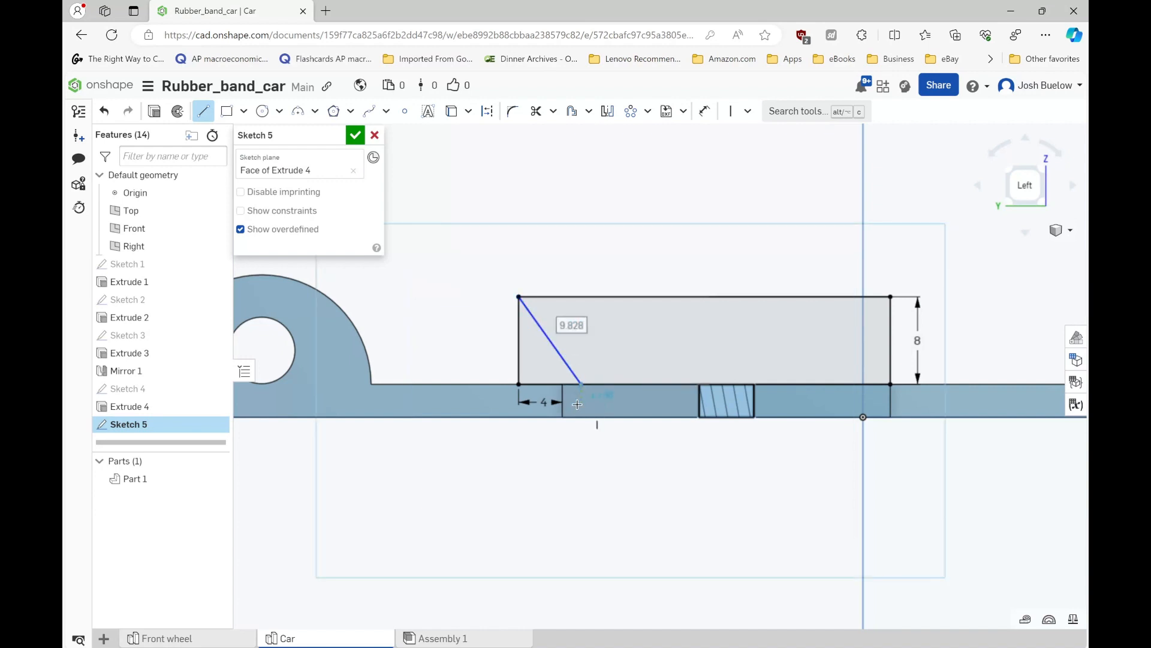
pyautogui.moveTo(577, 404); pyautogui.dragTo(578, 409, button='right')
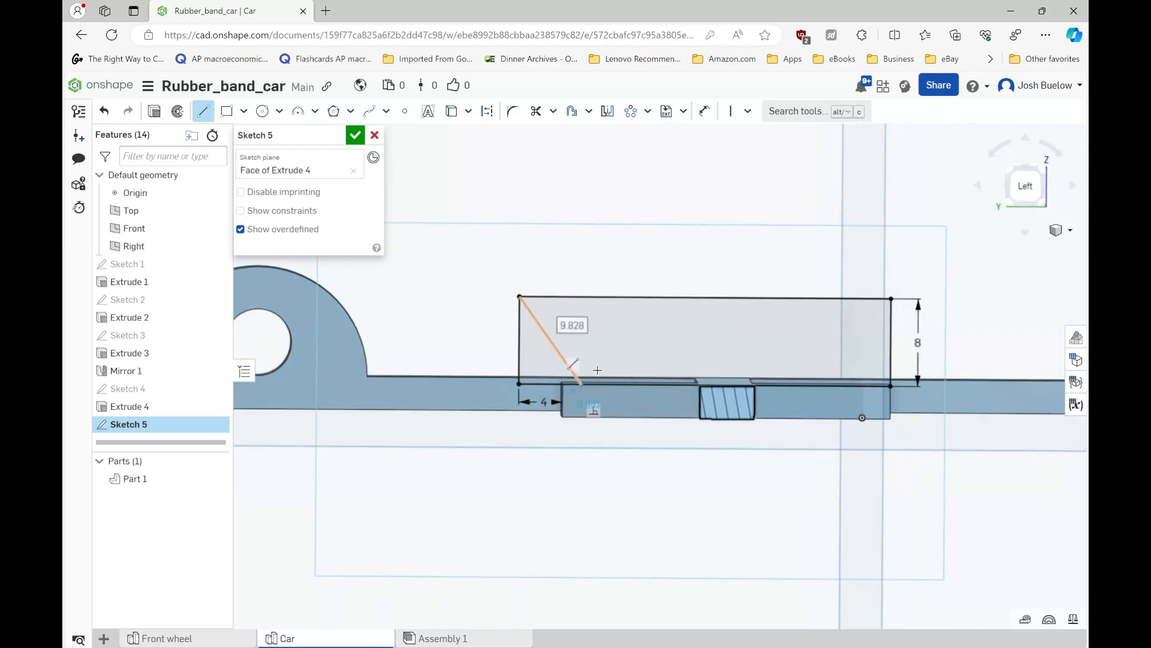
pyautogui.press('Escape')
# - Set the angle between the diagonal line and the rectangle's bottom edge to 45 degrees
pyautogui.scroll(3, 545, 358)
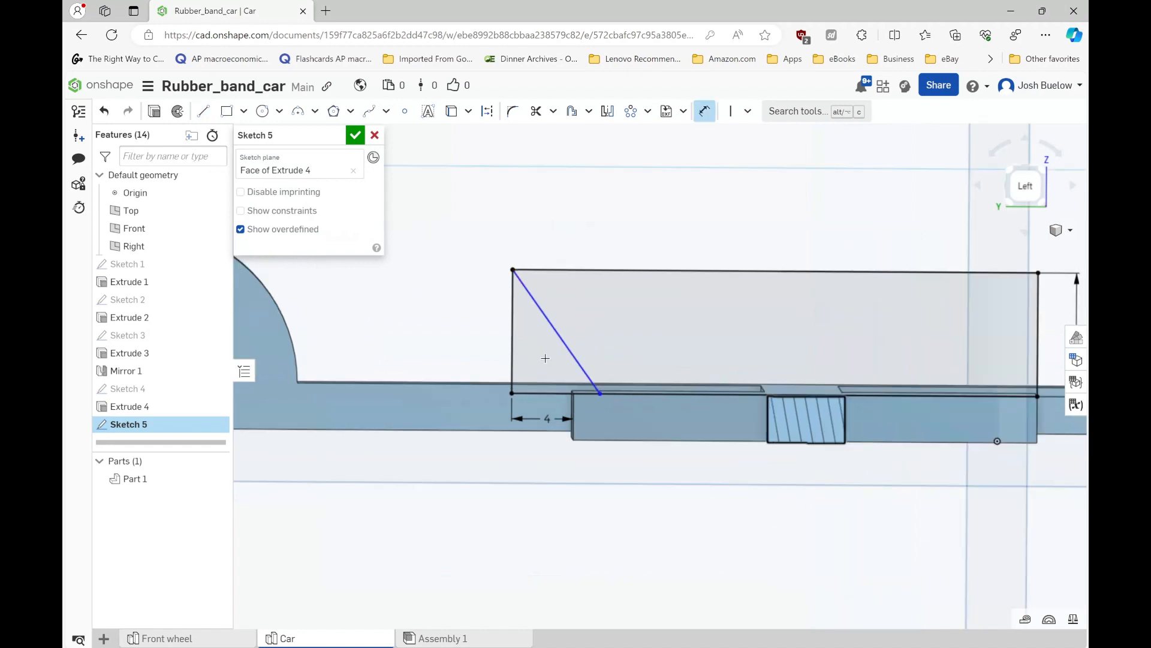
pyautogui.click(569, 351)
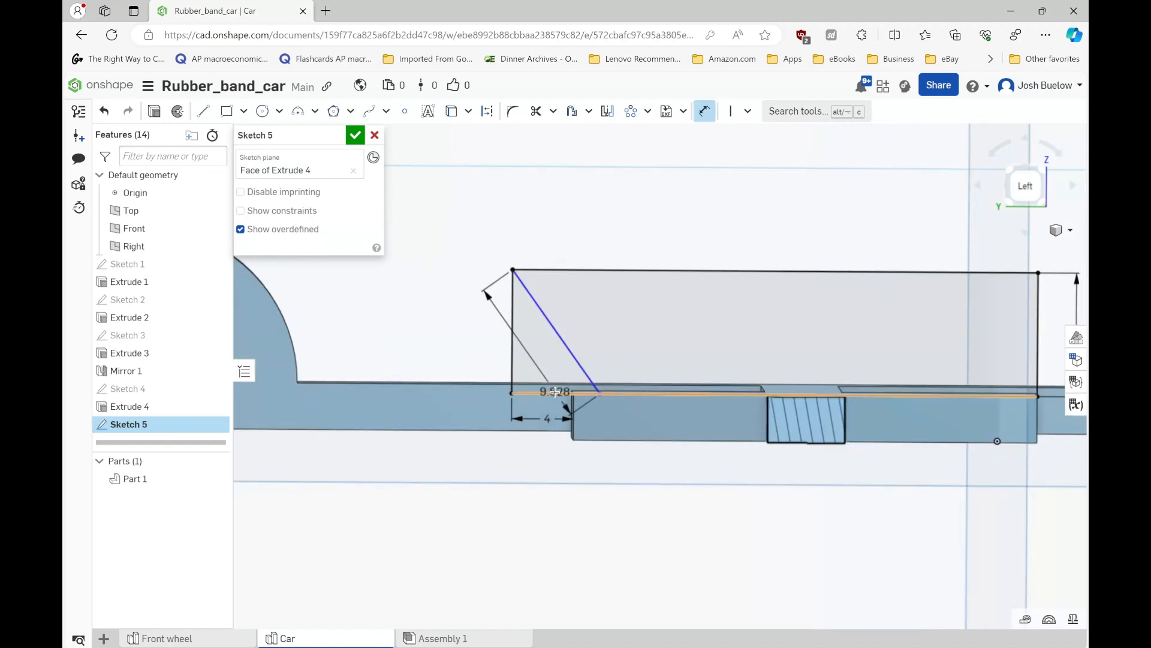
pyautogui.click(555, 393)
pyautogui.click(548, 360)
pyautogui.press('Return')
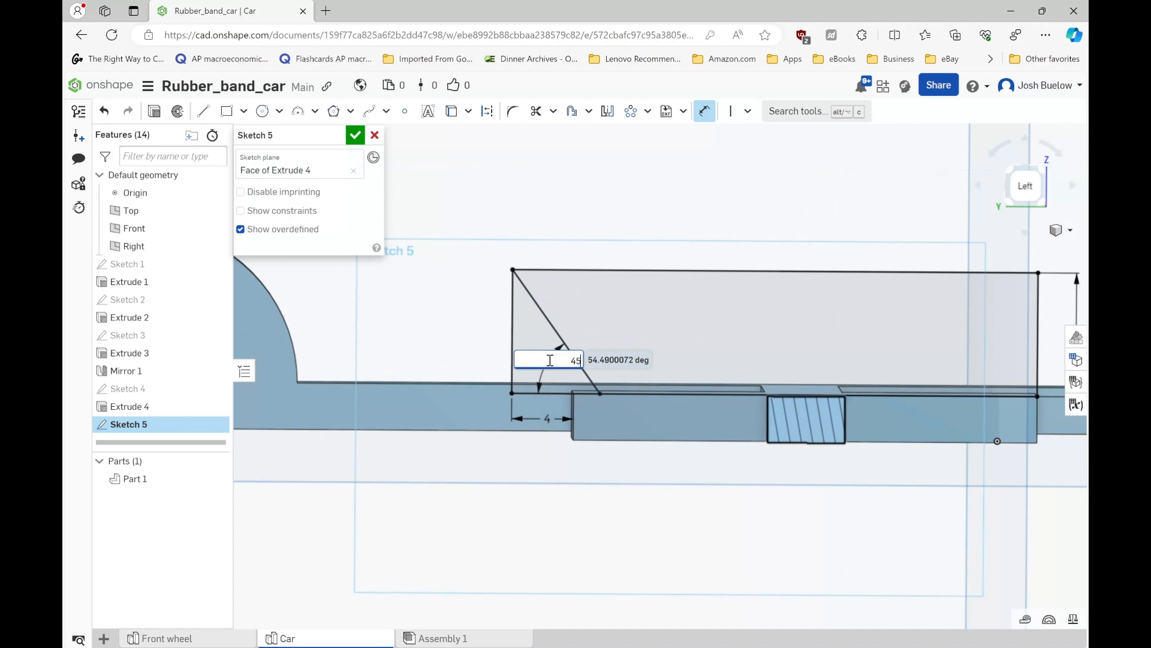
# - Start a linear sketch pattern of the 45-degree diagonal line running along the rectangle's length
pyautogui.scroll(-2, 519, 339)
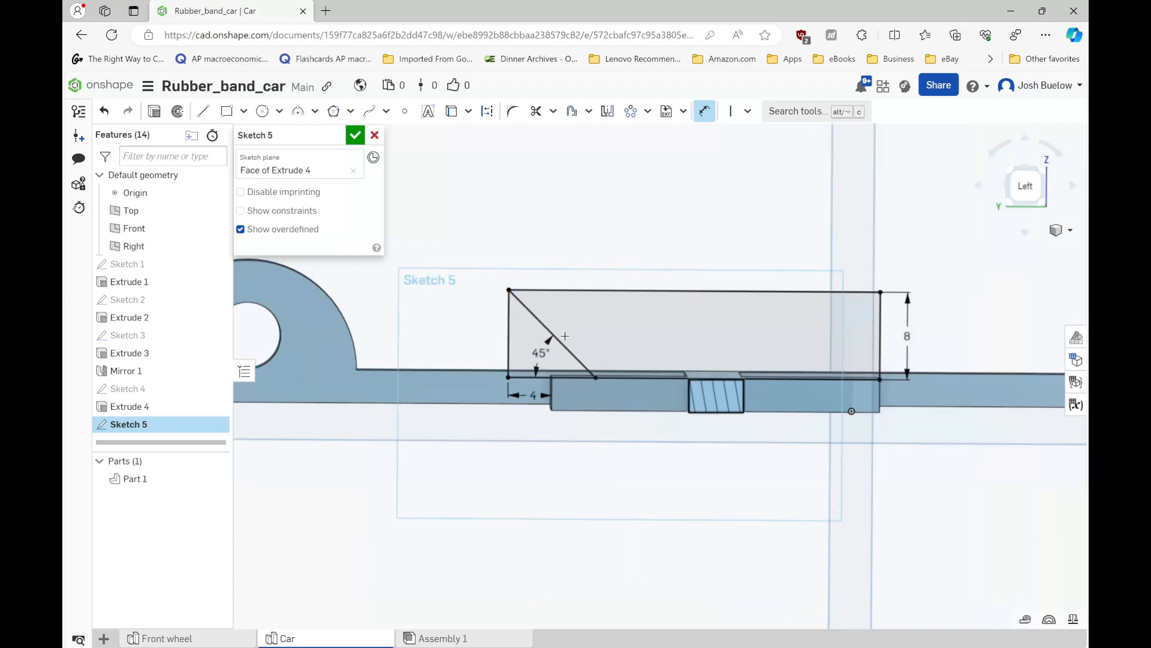
pyautogui.scroll(2, 568, 342)
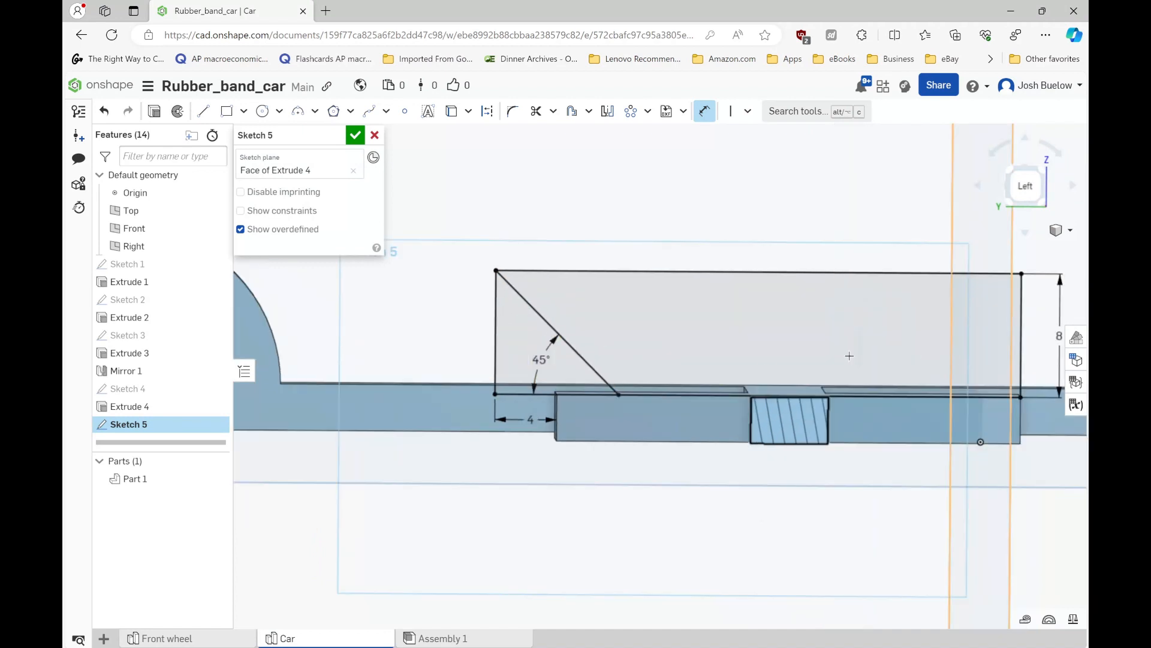
pyautogui.scroll(-2, 581, 356)
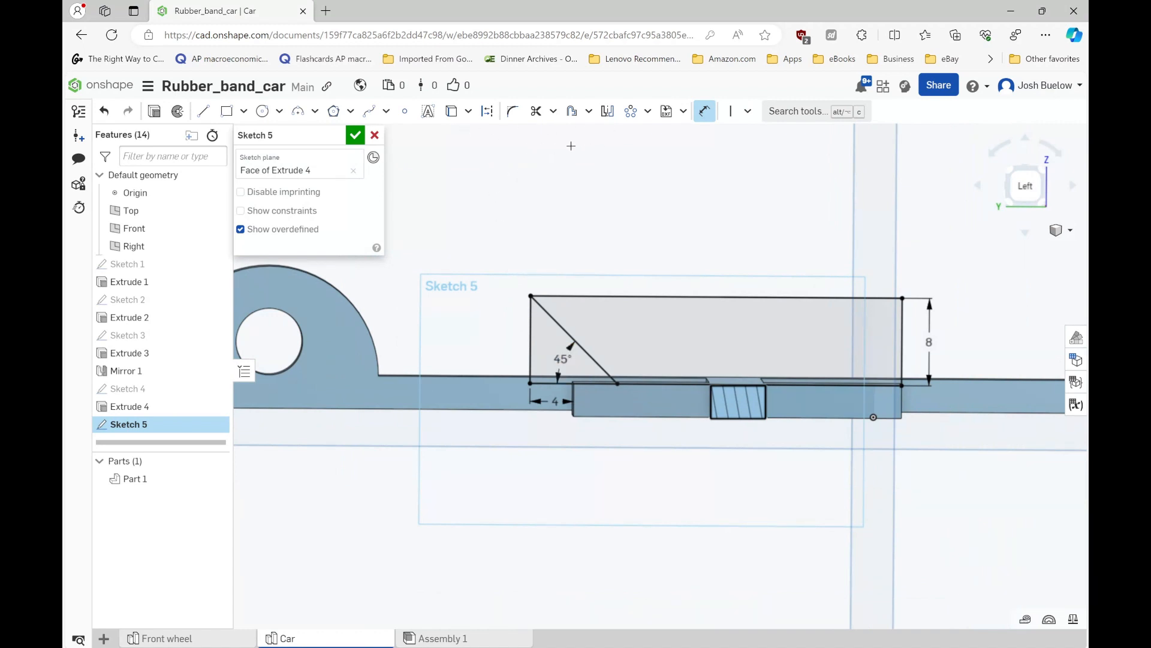
pyautogui.click(647, 111)
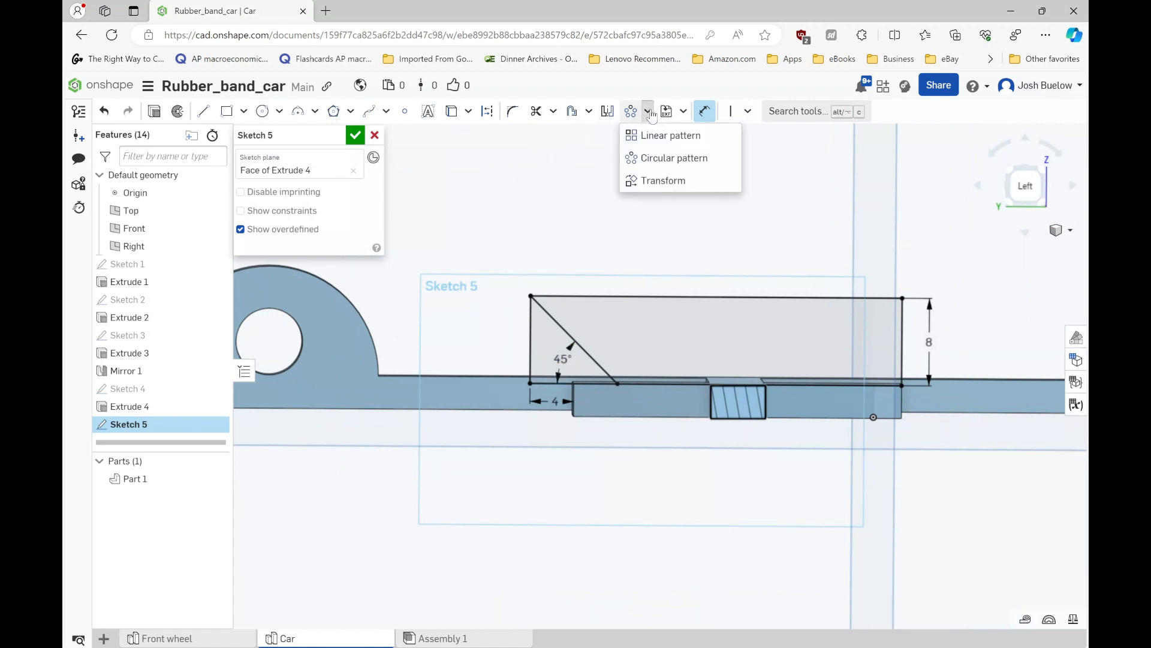
pyautogui.click(659, 132)
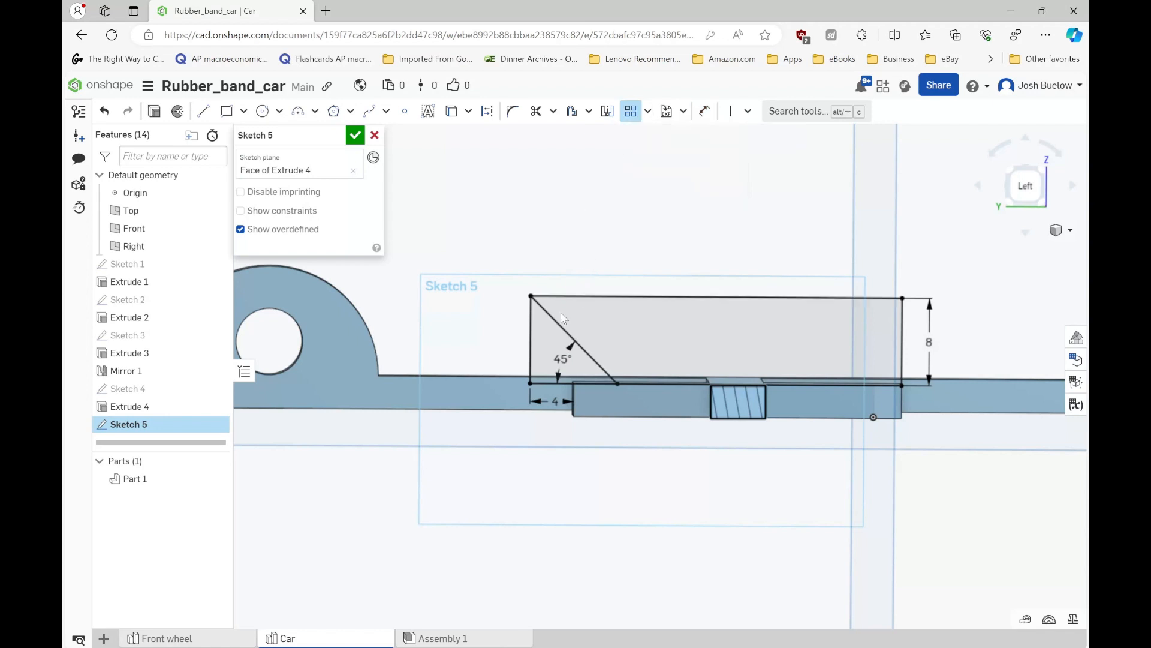
pyautogui.click(564, 329)
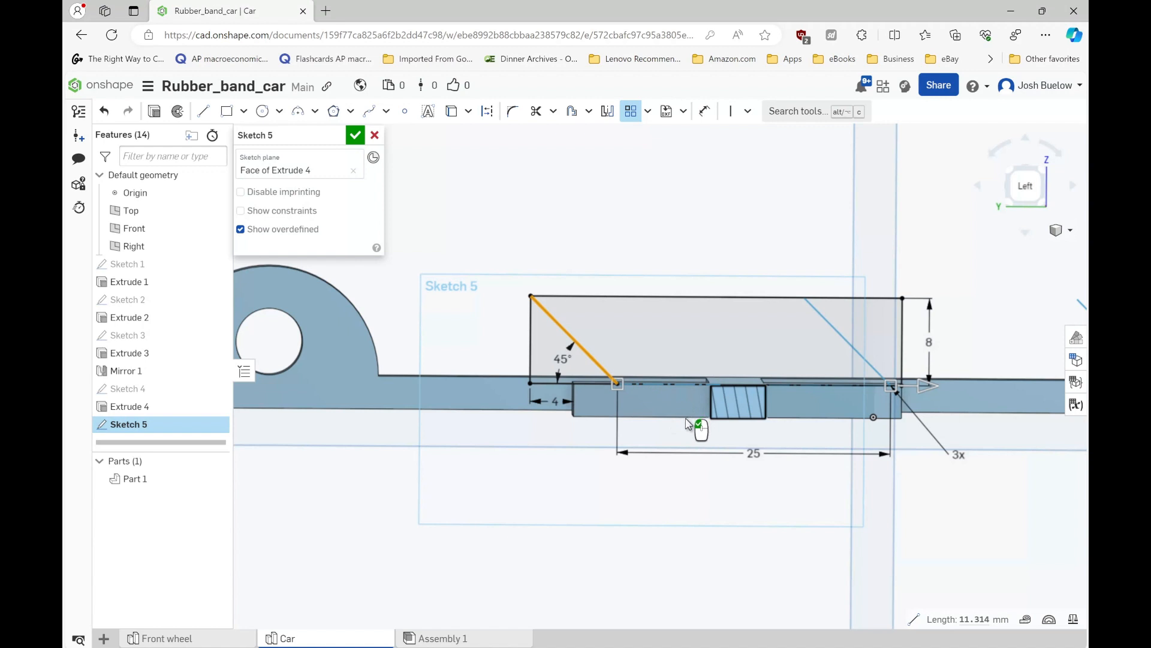
# - Reduce the line pattern's spacing to about 8.3 mm and set its instance count to 6
pyautogui.moveTo(681, 401)
pyautogui.mouseDown(button='right')
pyautogui.moveTo(684, 420)
pyautogui.moveTo(682, 384)
pyautogui.mouseUp(button='right')
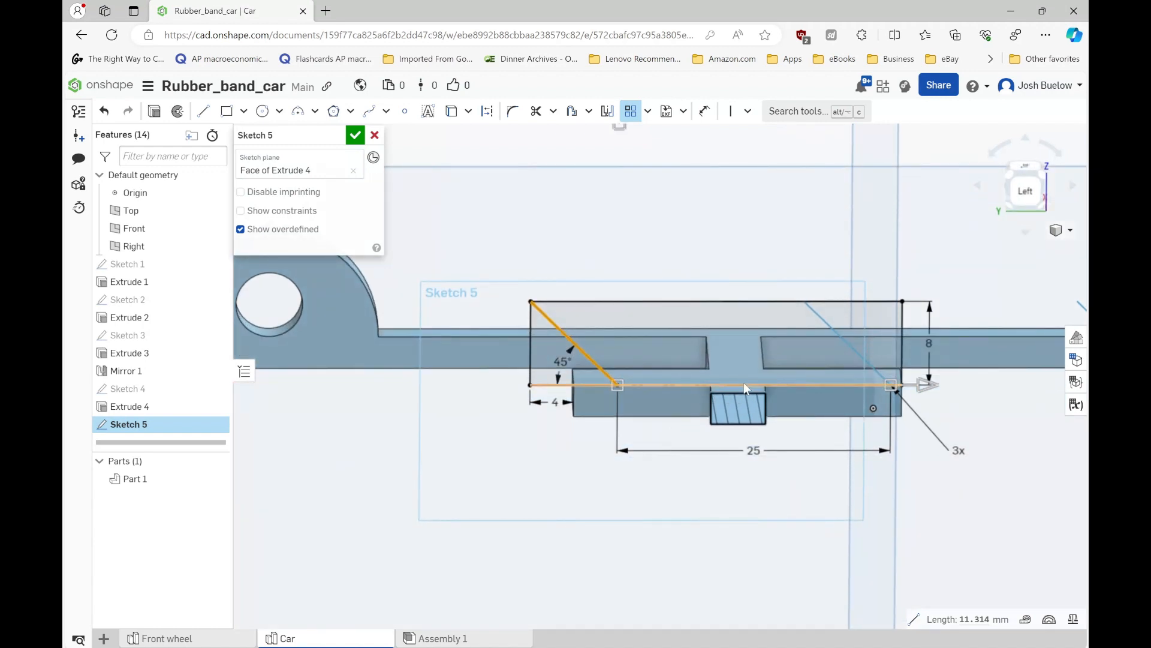
pyautogui.scroll(-2, 679, 391)
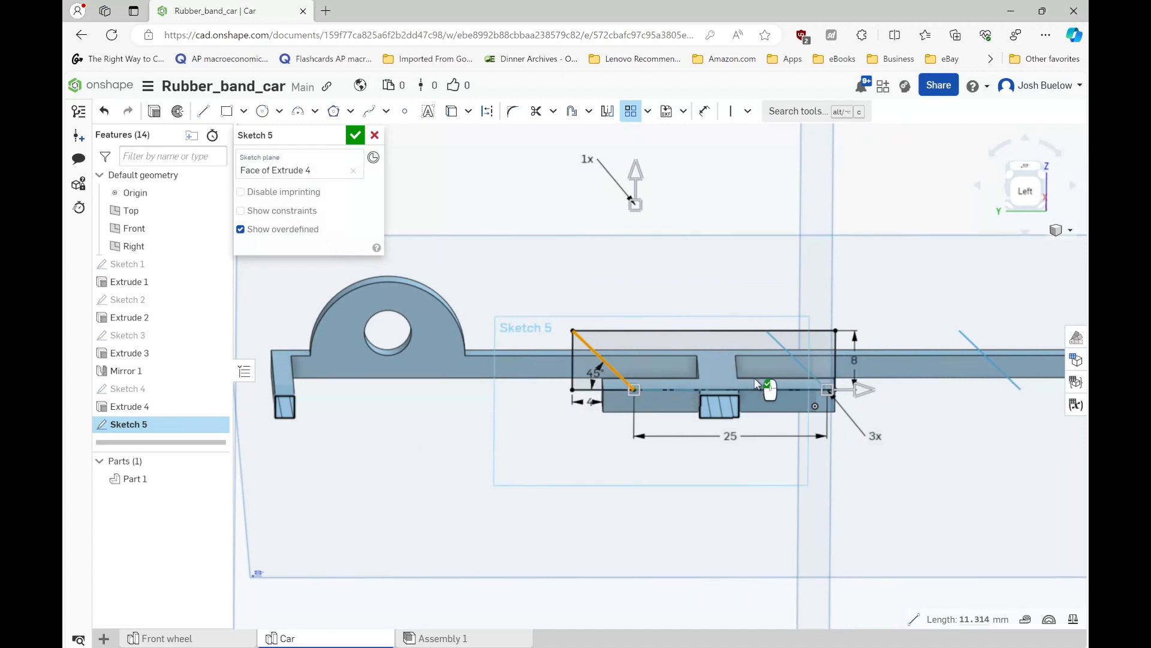
pyautogui.moveTo(864, 393); pyautogui.dragTo(750, 402)
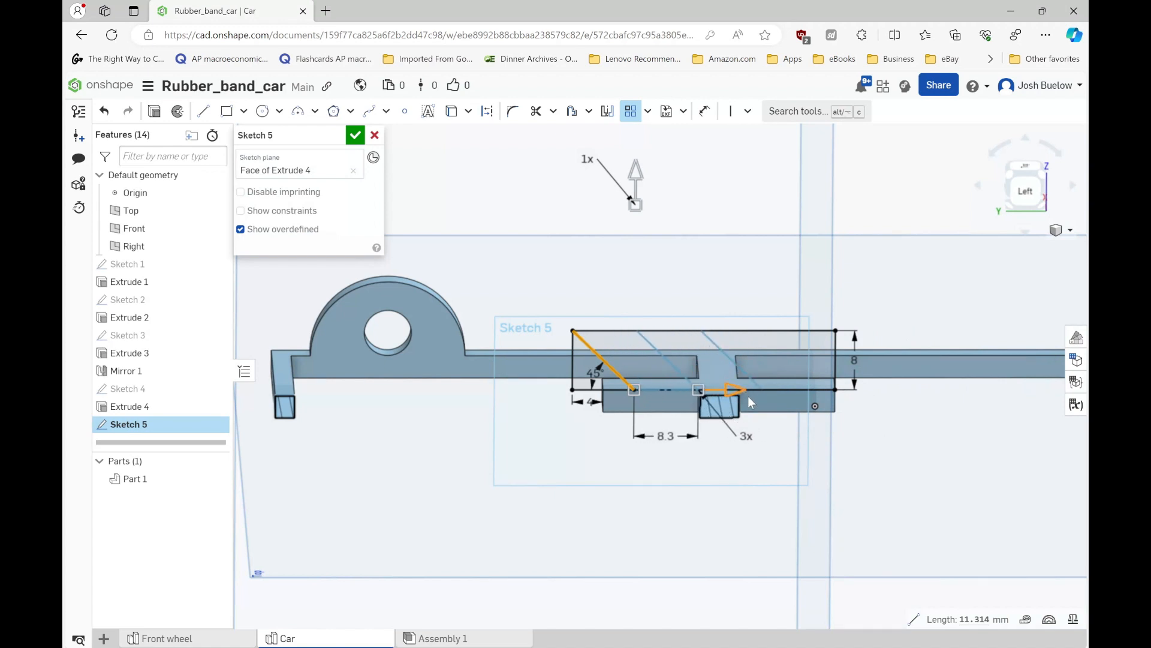
pyautogui.click(746, 436)
pyautogui.press('Return')
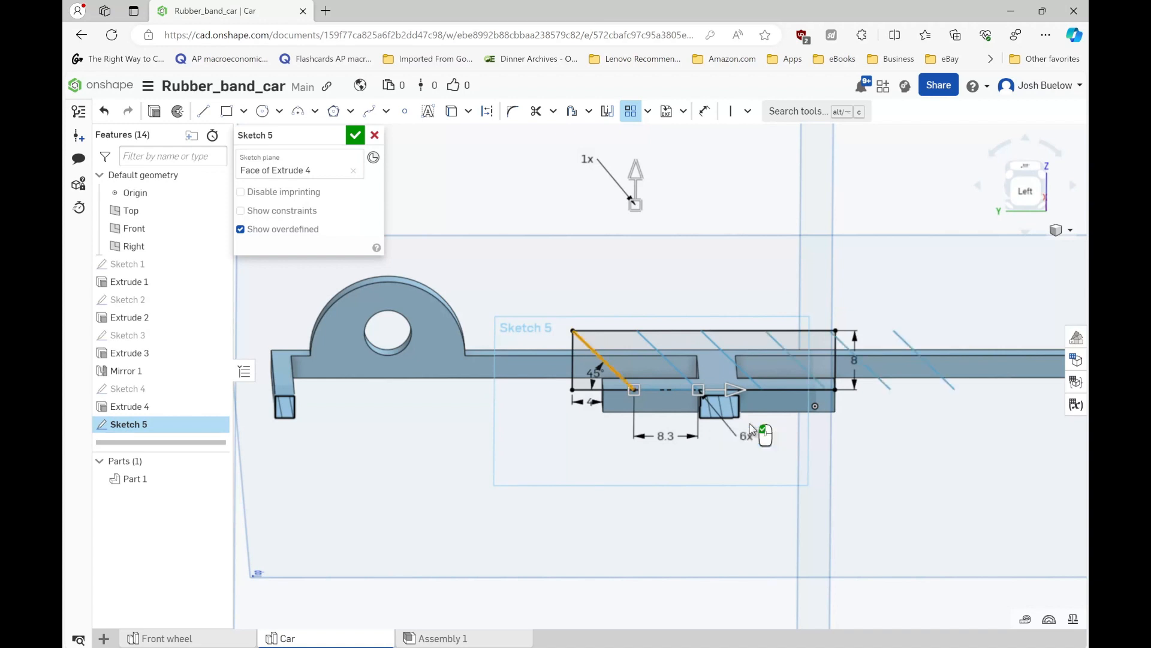
# - Finish the six-instance linear pattern of the 45-degree diagonal line
pyautogui.click(958, 408)
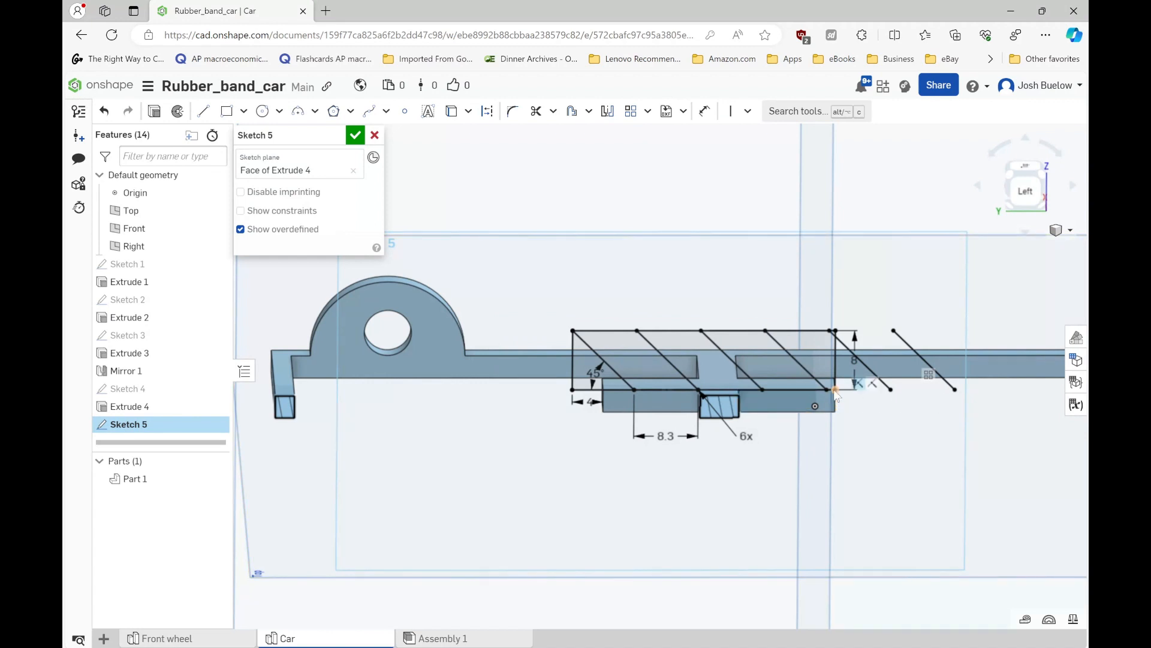
# - Try to make the last patterned line's lower endpoint coincident with the rectangle's lower corner, and undo the constraint
pyautogui.click(748, 111)
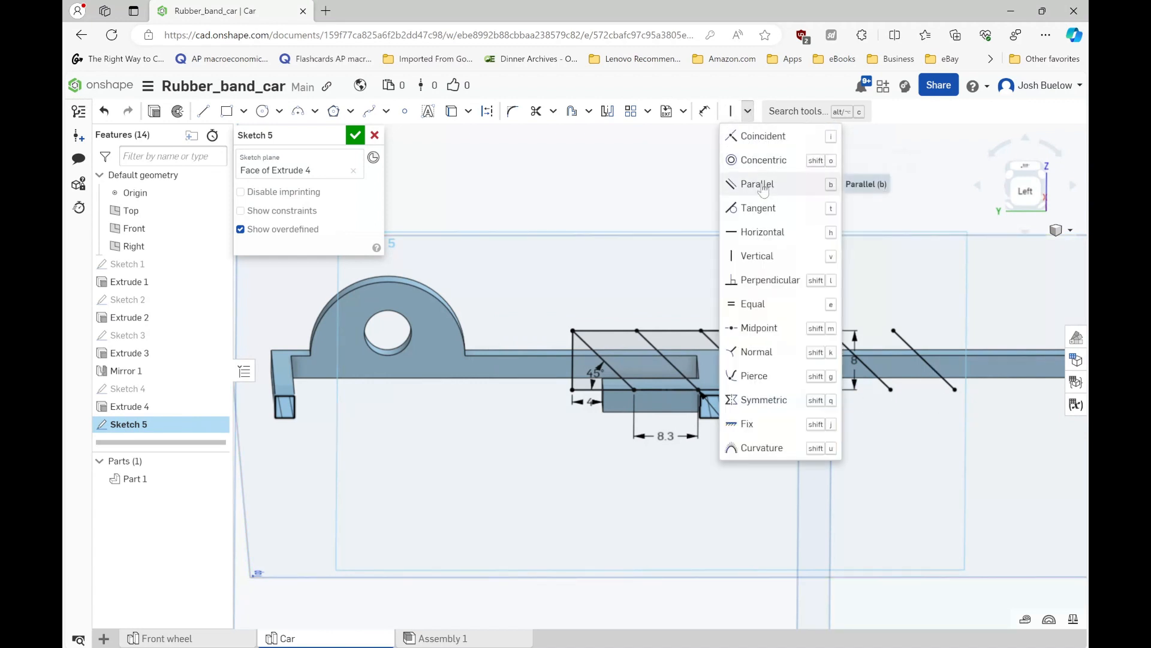
pyautogui.click(766, 136)
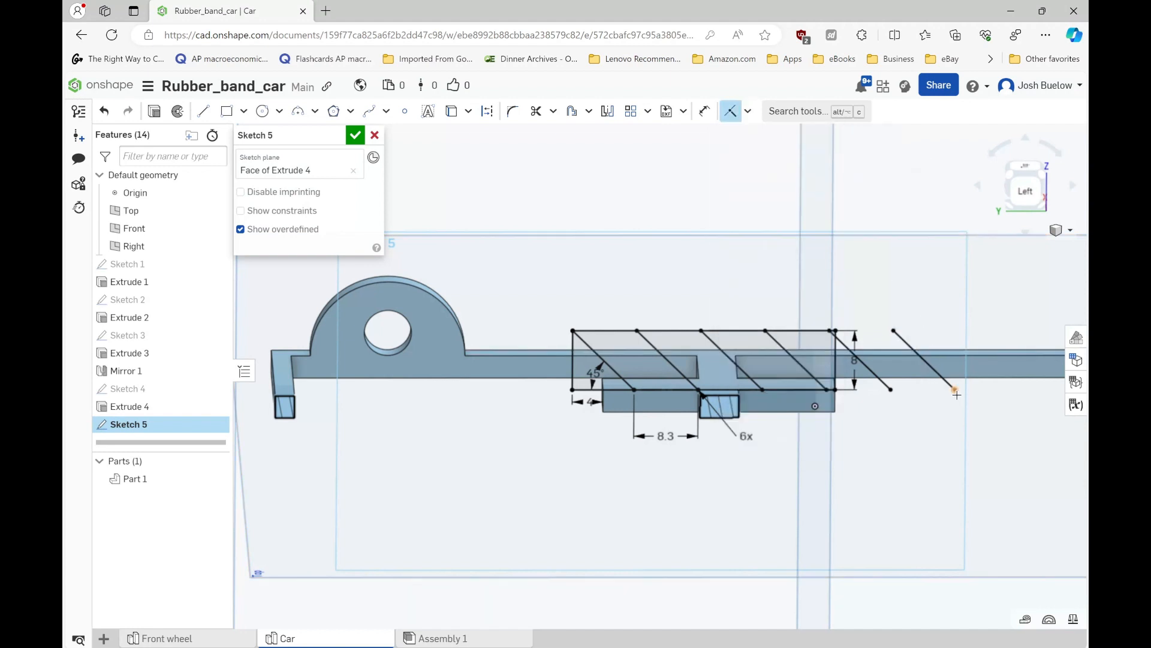
pyautogui.click(955, 390)
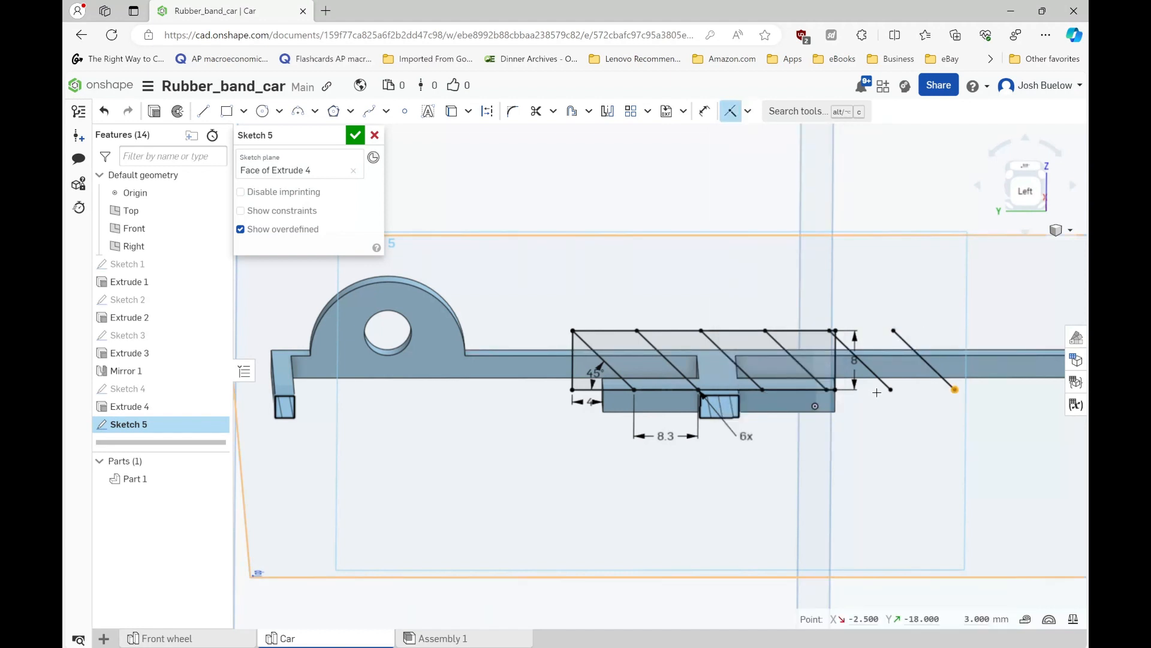
pyautogui.click(837, 389)
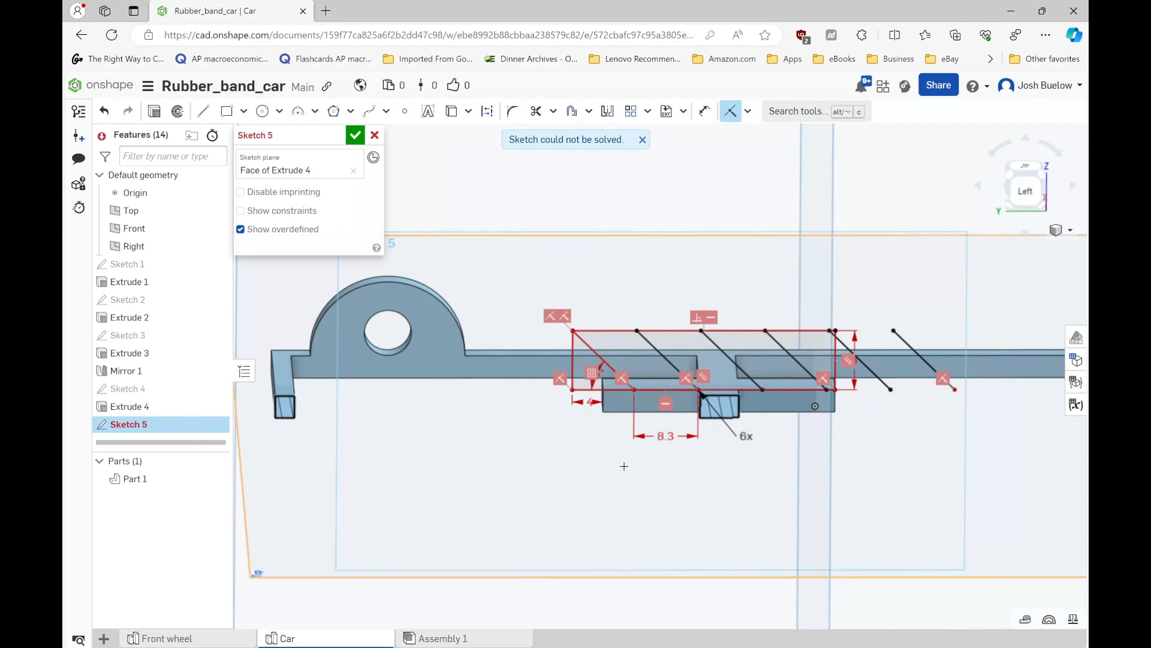
pyautogui.press('Escape')
pyautogui.hotkey('ctrl', 'z')
# - Delete the 8.3 mm spacing dimension from the diagonal line pattern
pyautogui.scroll(2, 682, 387)
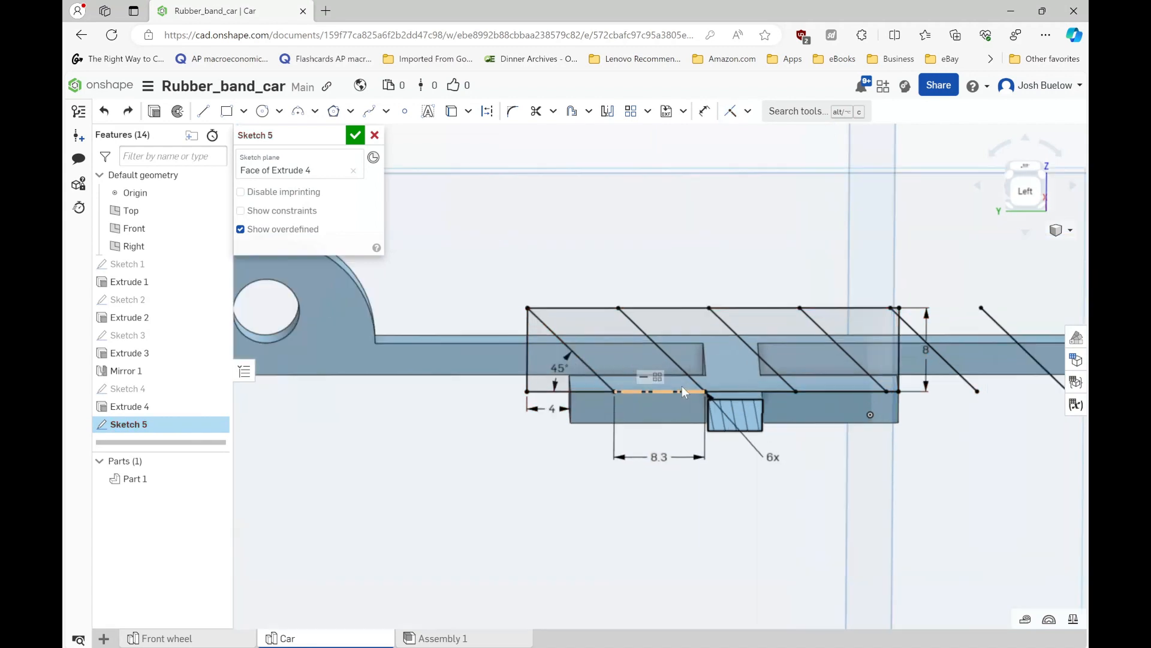
pyautogui.click(659, 456)
pyautogui.click(660, 457)
pyautogui.press('Delete')
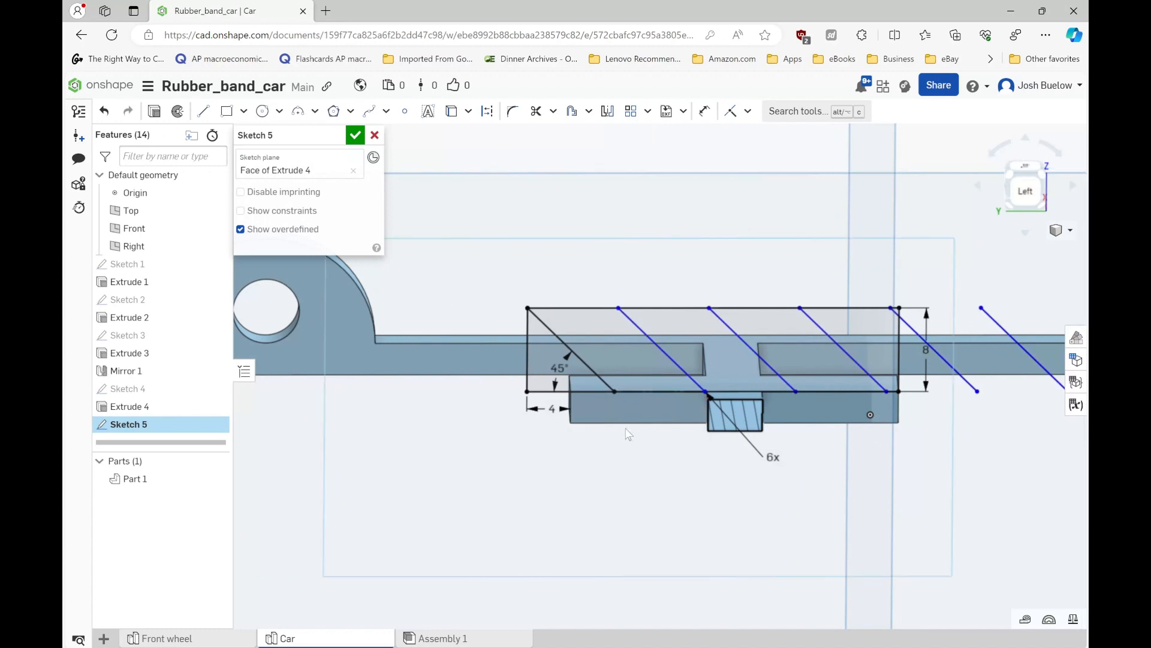
# - Constrain the lower endpoint of the last patterned line coincident with the rectangle's lower corner at the end opposite the 45-degree angle
pyautogui.scroll(-2, 552, 426)
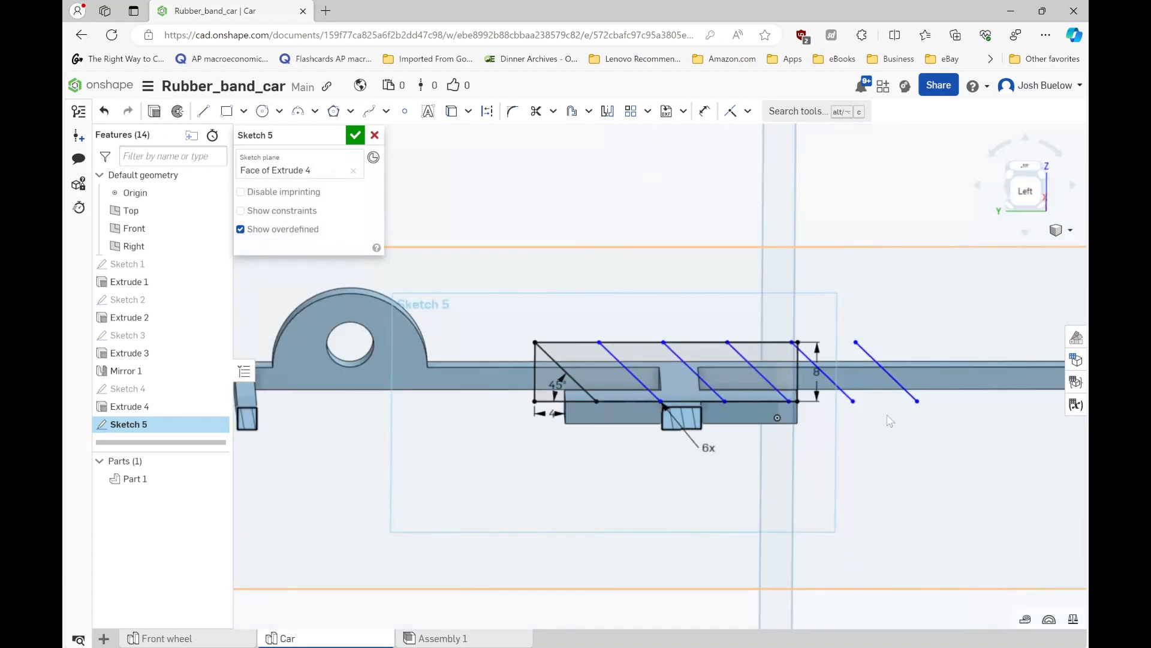
pyautogui.click(730, 111)
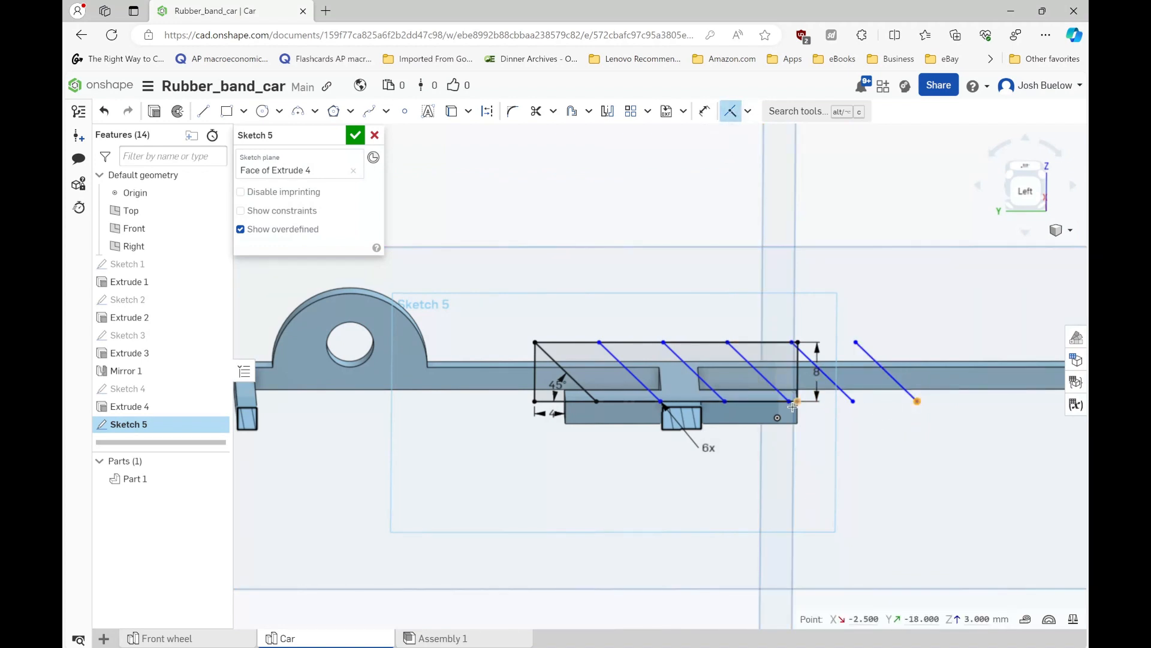
pyautogui.click(797, 402)
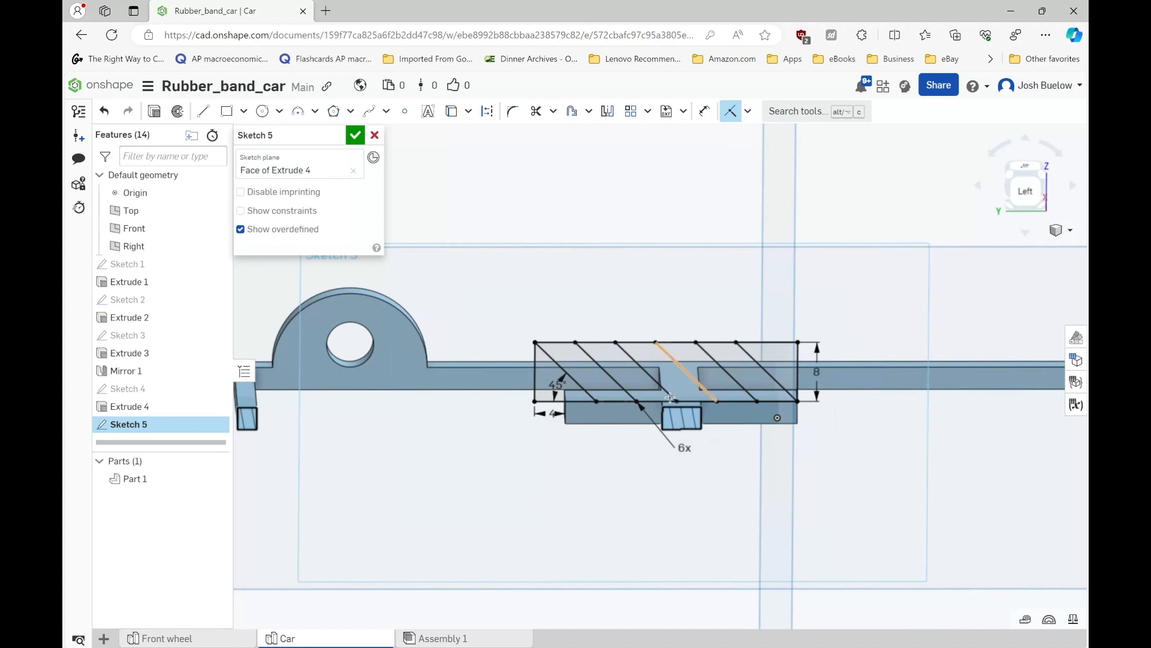
pyautogui.scroll(3, 663, 398)
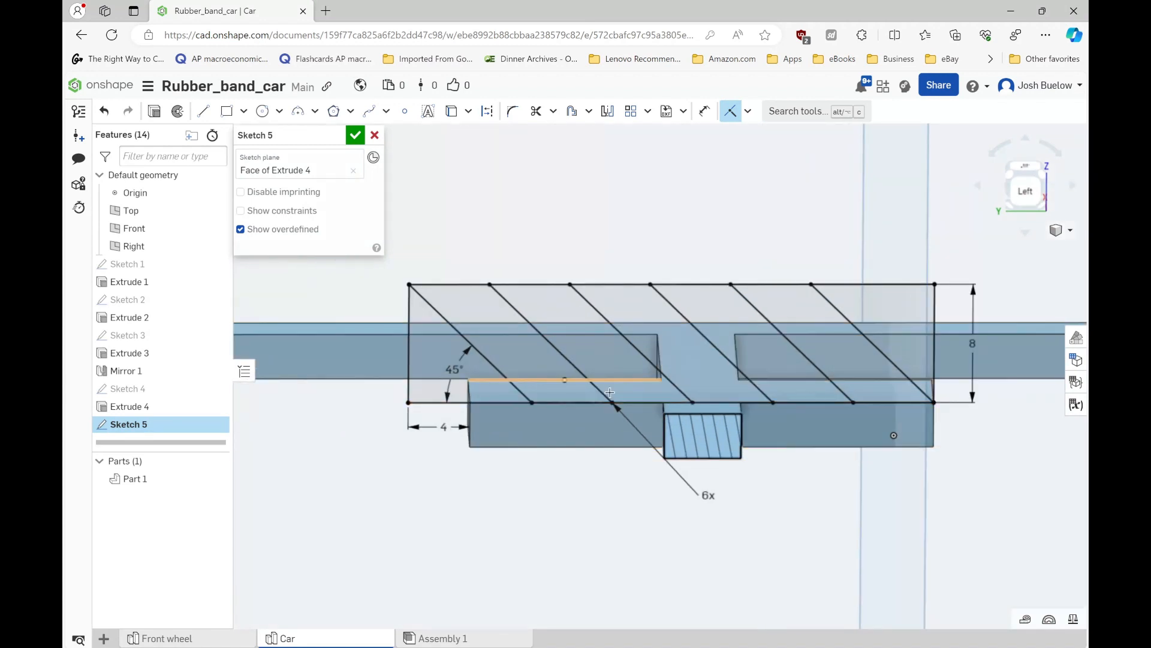
pyautogui.scroll(-2, 605, 408)
pyautogui.scroll(2, 600, 421)
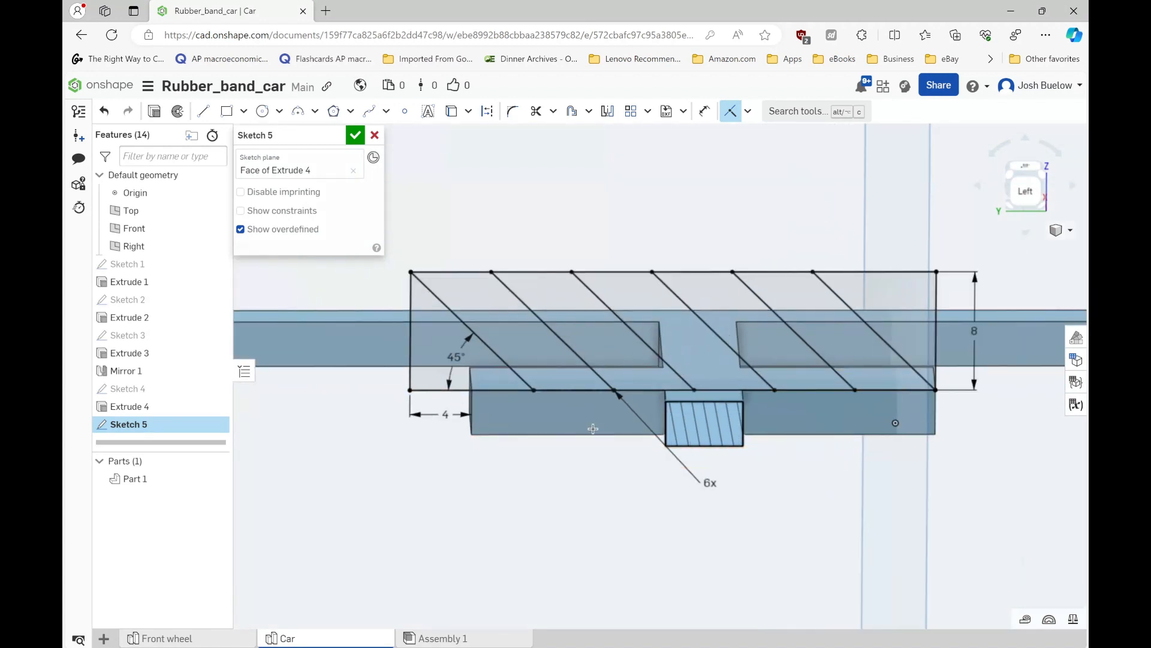
pyautogui.press('Escape')
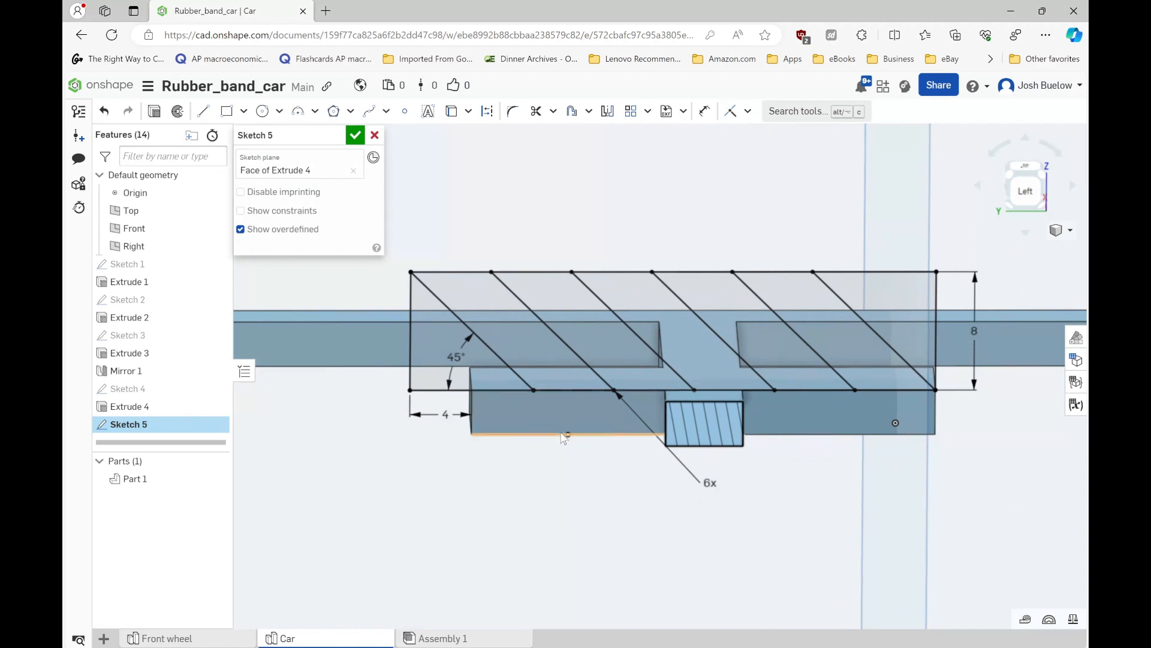
# - Highlight the three alternating slanted regions to examine the hook shapes from several angles, and clear the selection
pyautogui.click(526, 342)
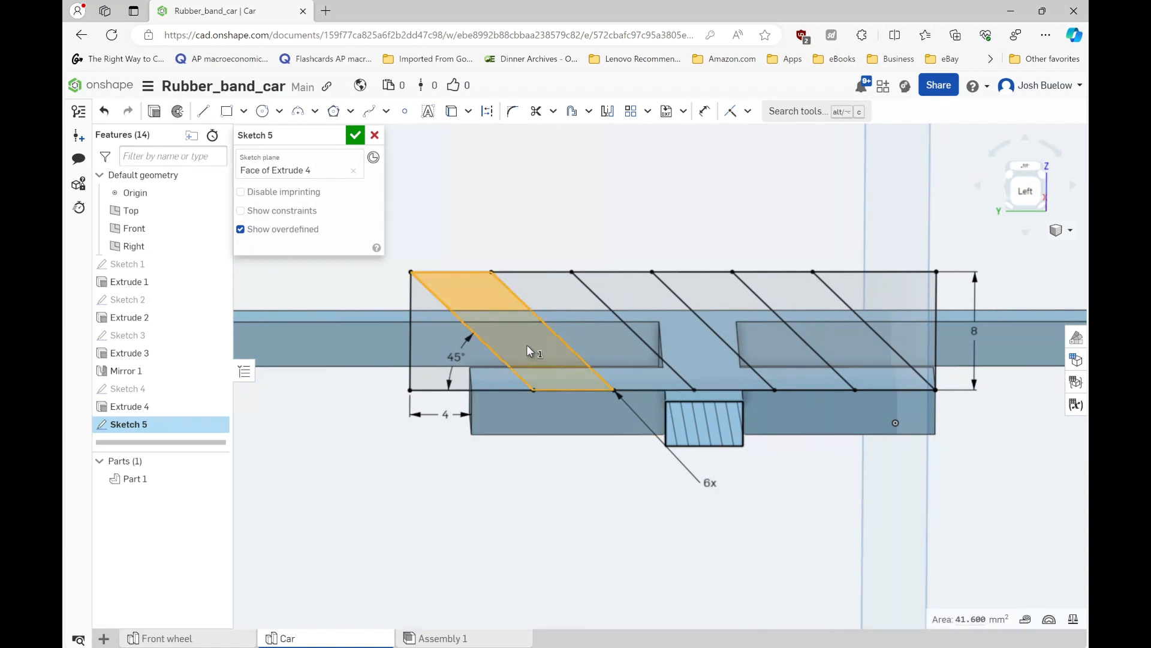
pyautogui.click(647, 302)
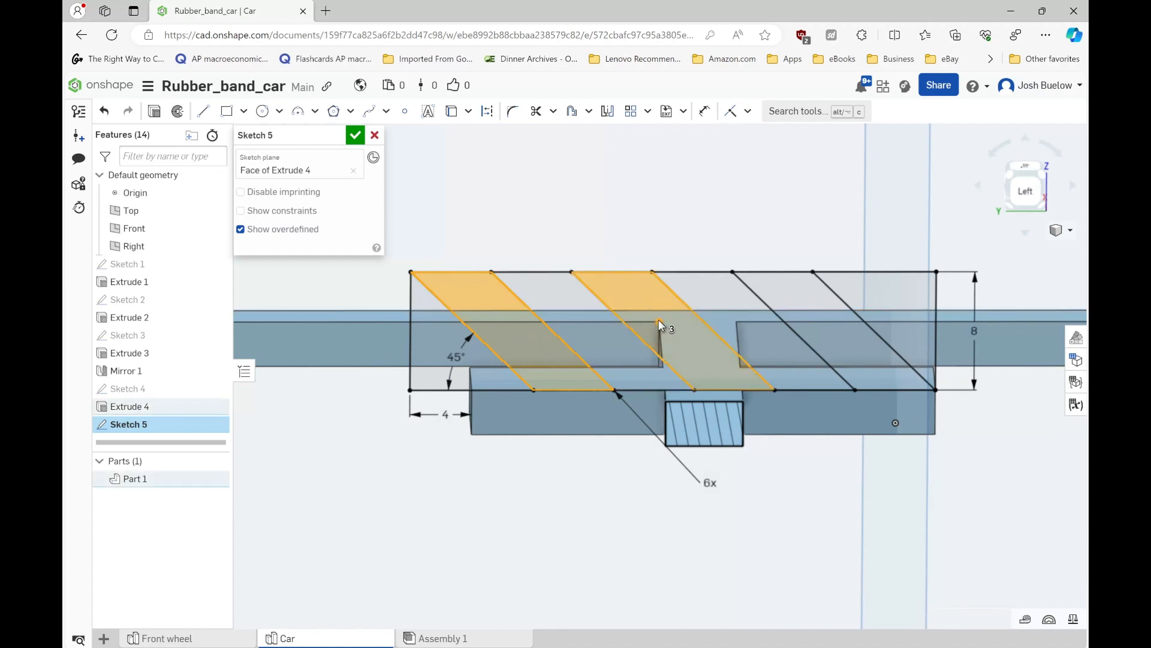
pyautogui.click(787, 294)
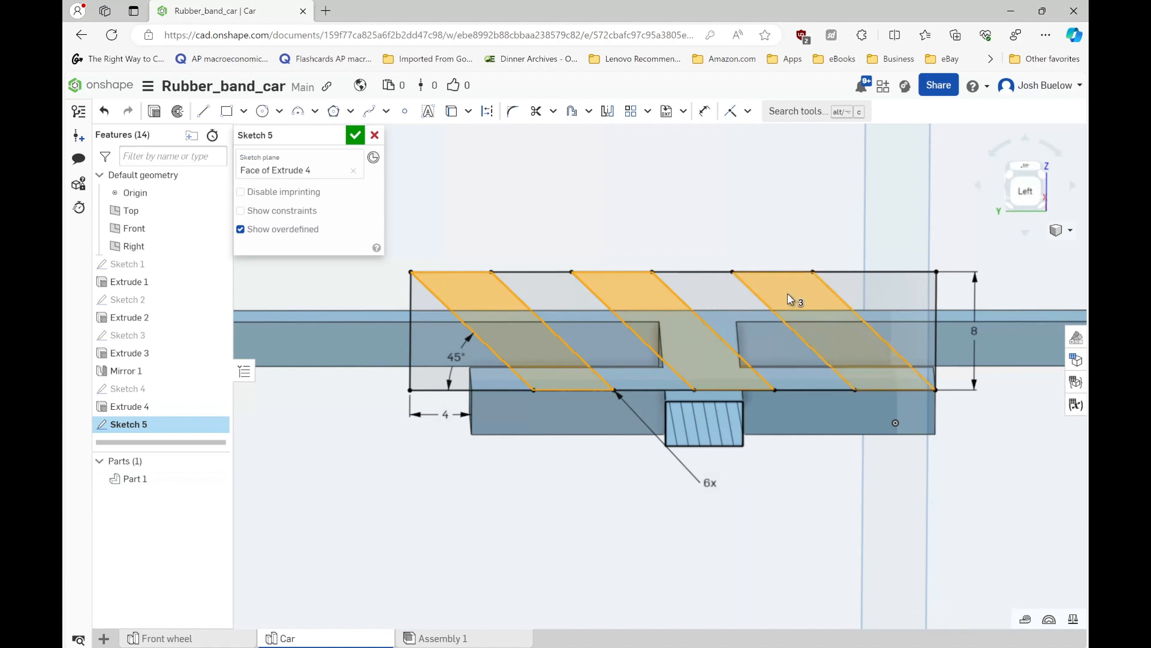
pyautogui.moveTo(774, 357); pyautogui.dragTo(766, 338, button='right')
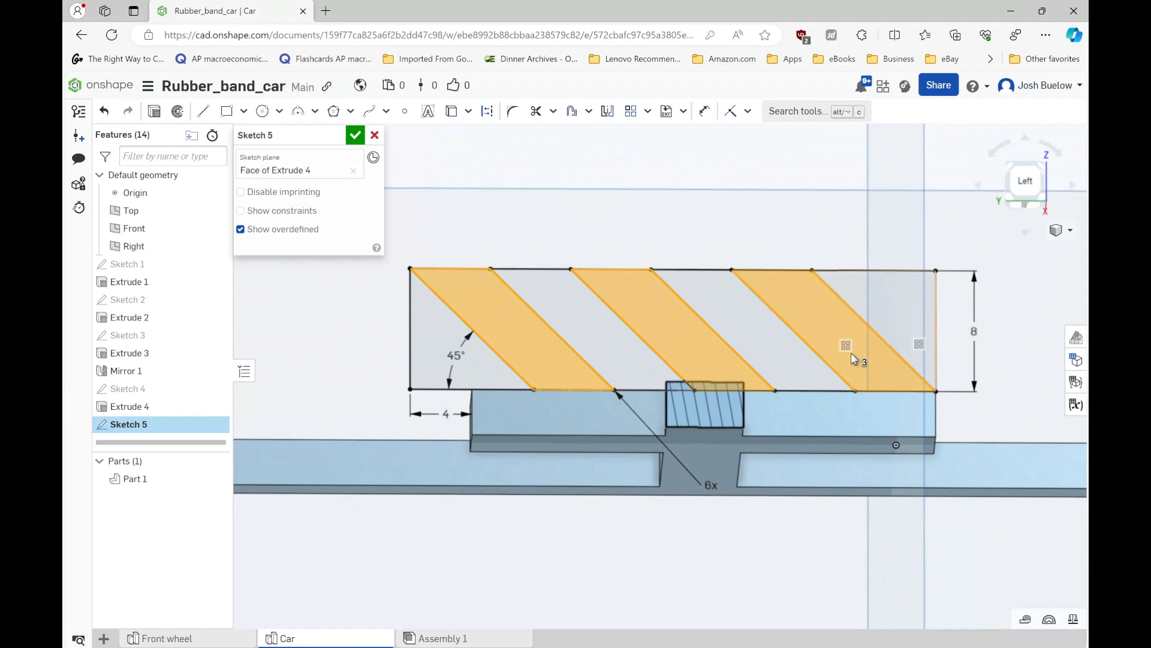
pyautogui.moveTo(787, 381); pyautogui.dragTo(777, 381, button='right')
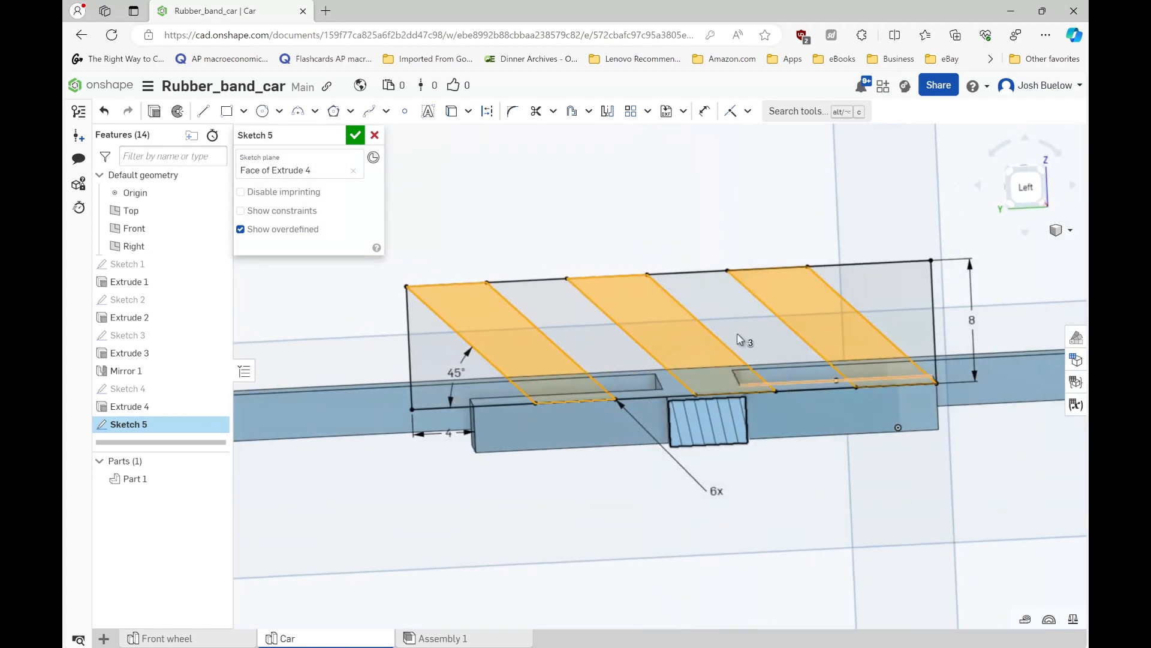
pyautogui.click(614, 229)
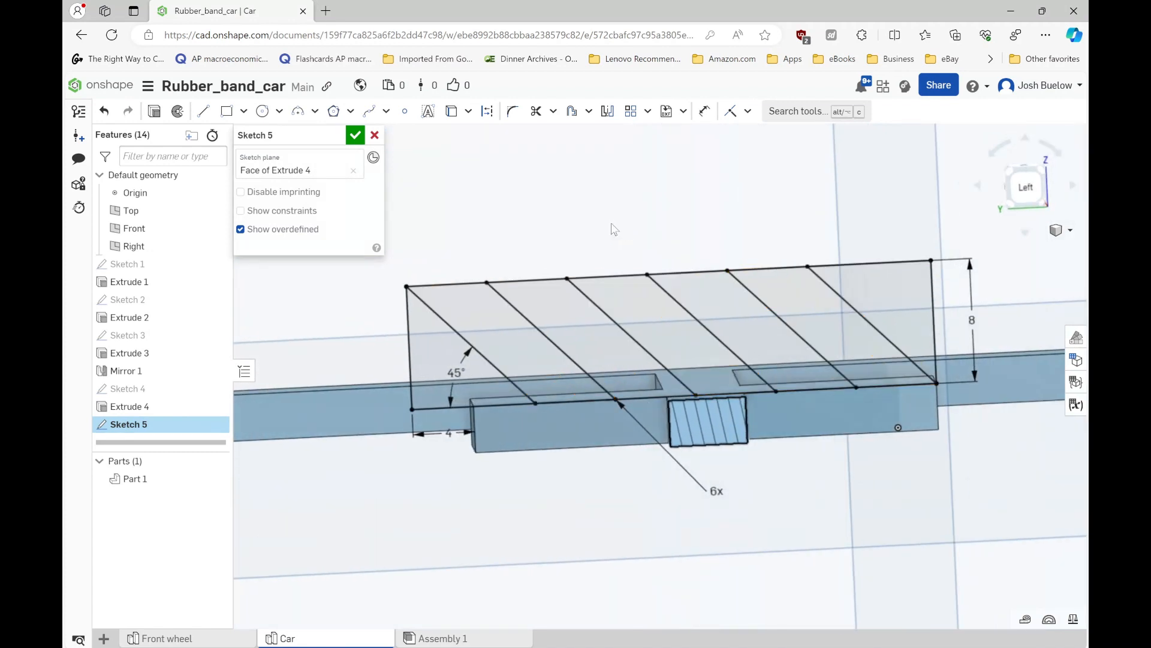
# - Trim the rectangle's outline at both end triangles and between alternate diagonals to leave three separate slanted bars, and finish the sketch
pyautogui.click(535, 111)
pyautogui.moveTo(454, 406); pyautogui.dragTo(488, 432)
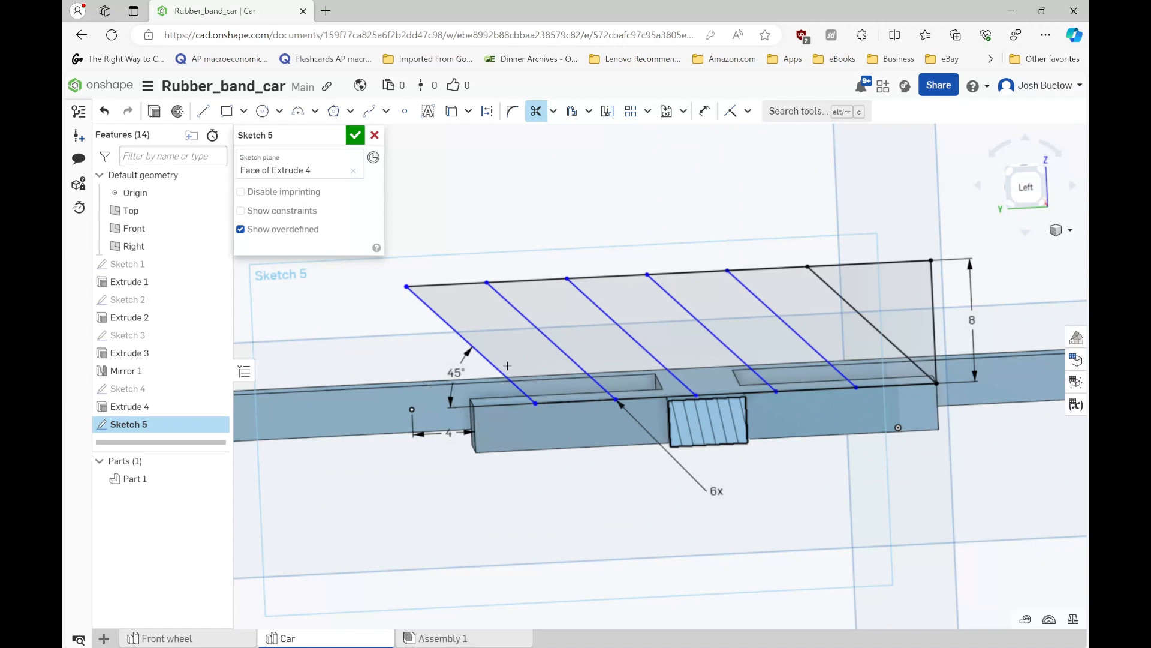
pyautogui.moveTo(557, 305); pyautogui.dragTo(606, 356)
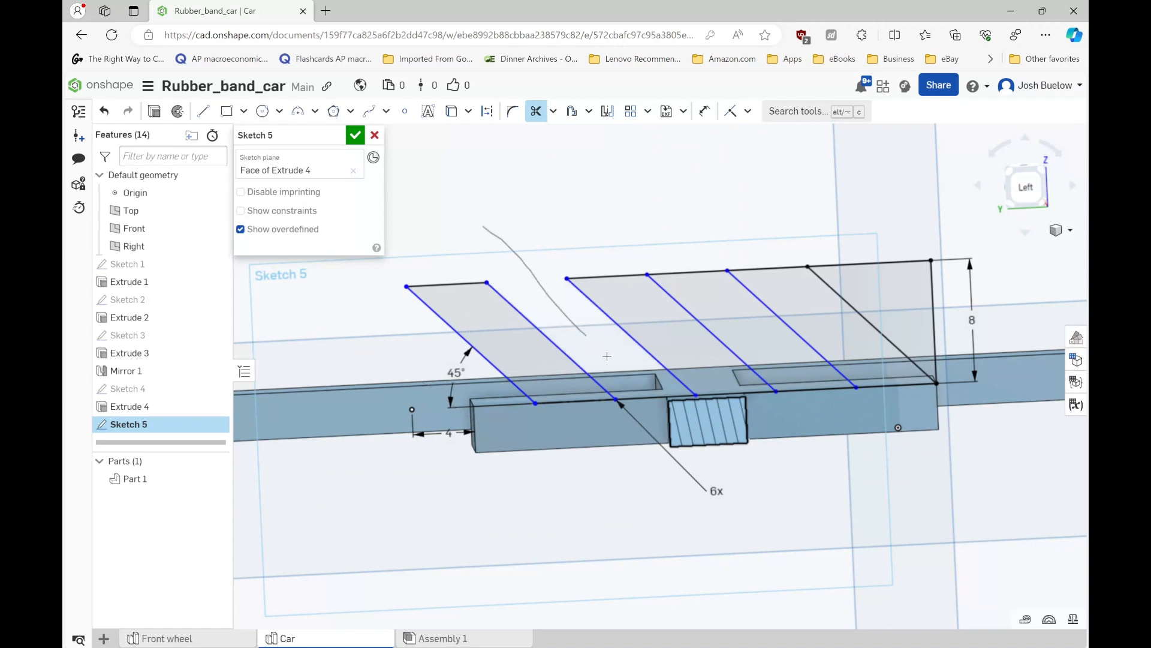
pyautogui.moveTo(673, 422); pyautogui.dragTo(674, 423)
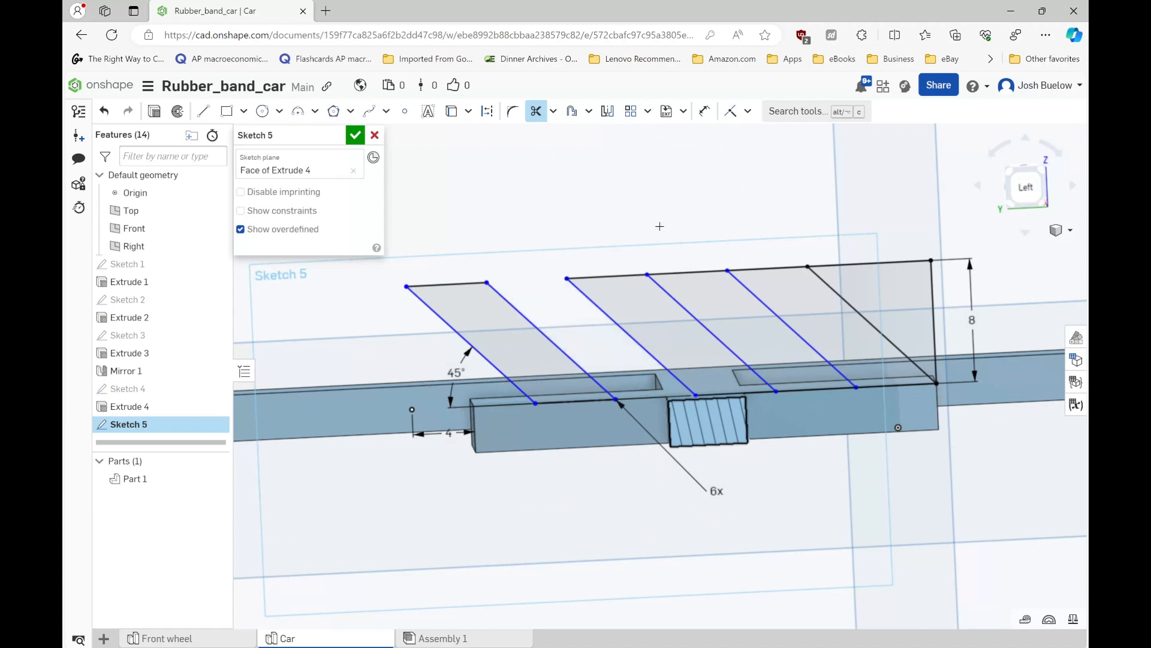
pyautogui.moveTo(721, 309); pyautogui.dragTo(788, 363)
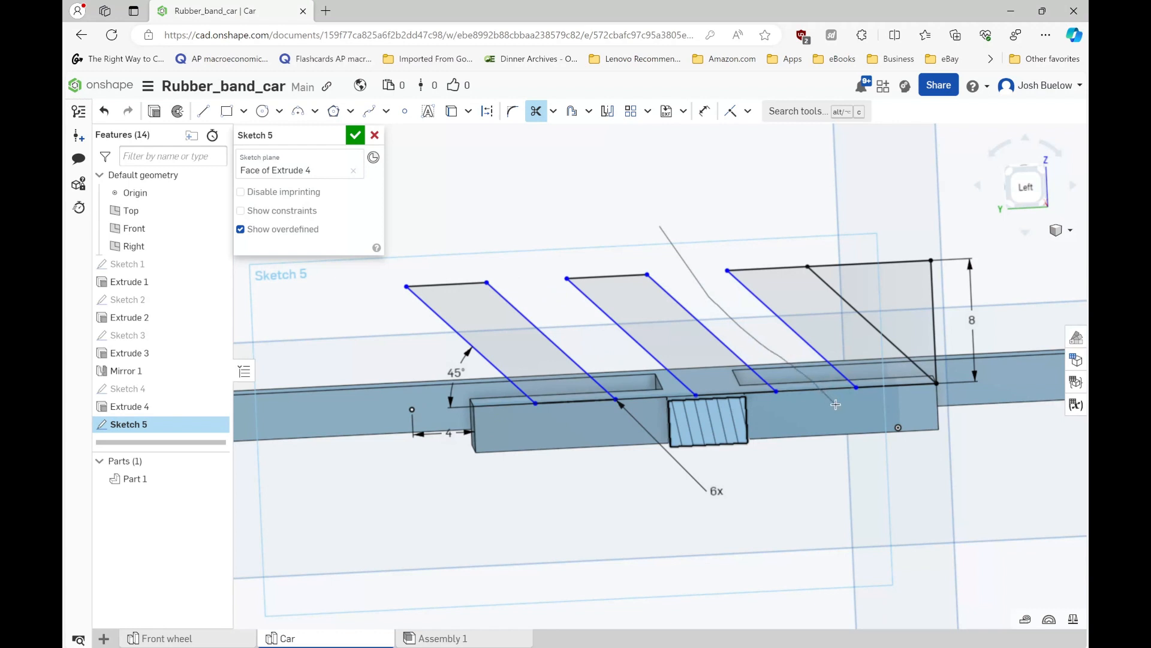
pyautogui.moveTo(836, 404); pyautogui.dragTo(837, 405)
pyautogui.moveTo(903, 298); pyautogui.dragTo(964, 328)
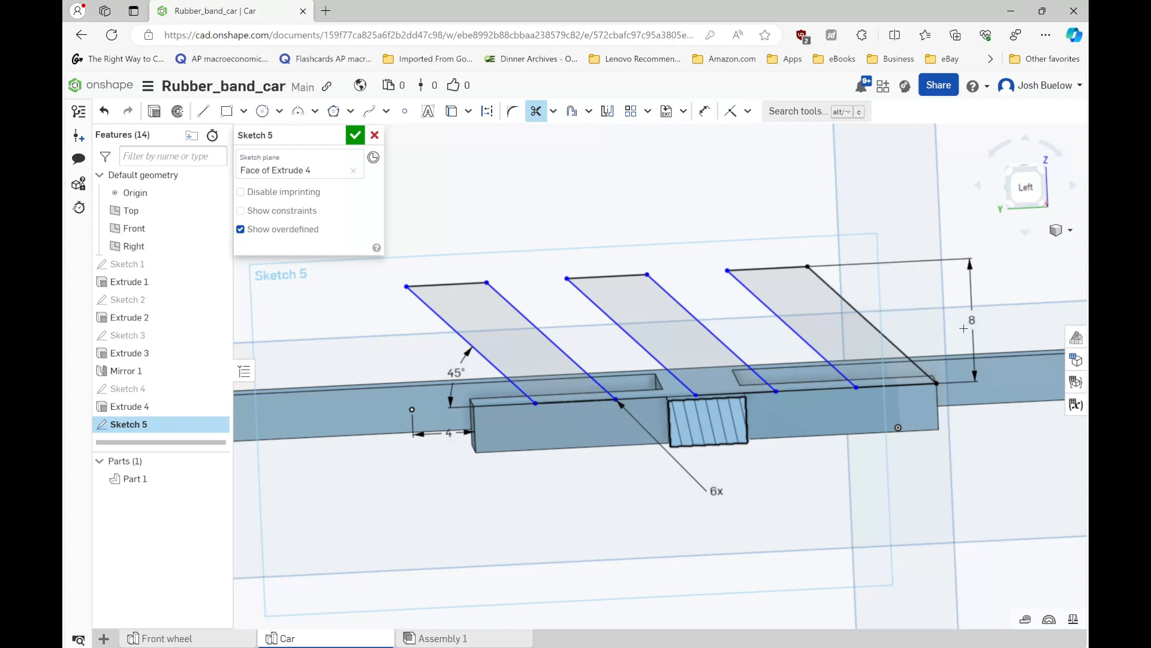
pyautogui.click(354, 138)
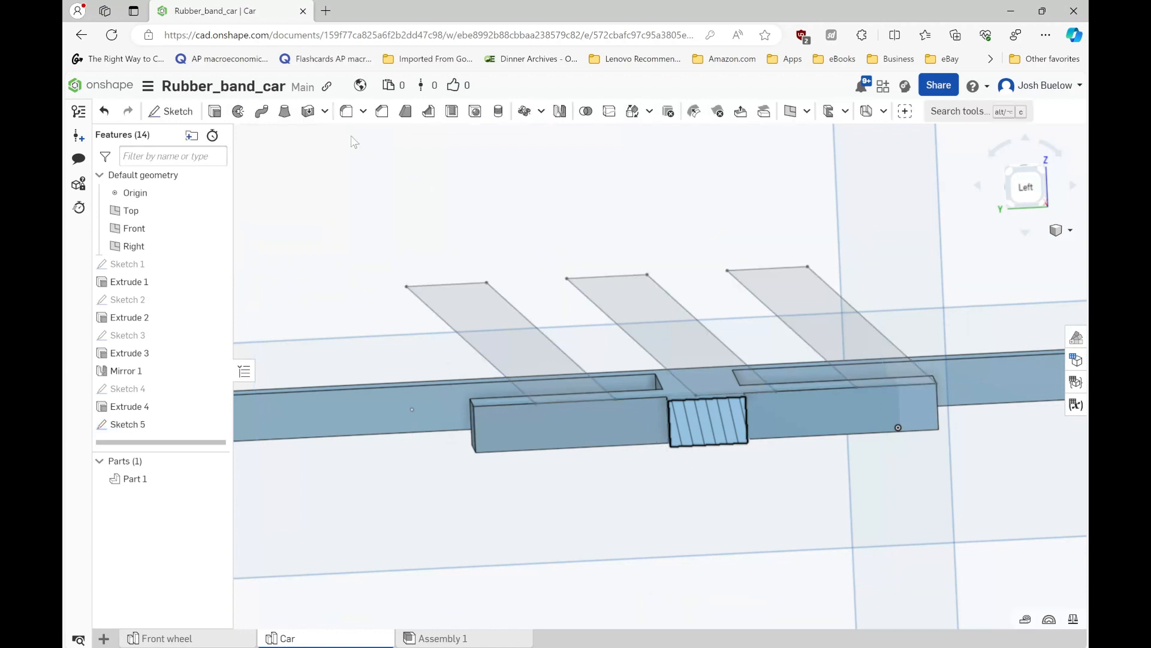
# - Extrude the three slanted bars 5 mm in the opposite direction, adding them to the centre support
pyautogui.scroll(-2, 600, 266)
pyautogui.moveTo(582, 257); pyautogui.dragTo(551, 288, button='right')
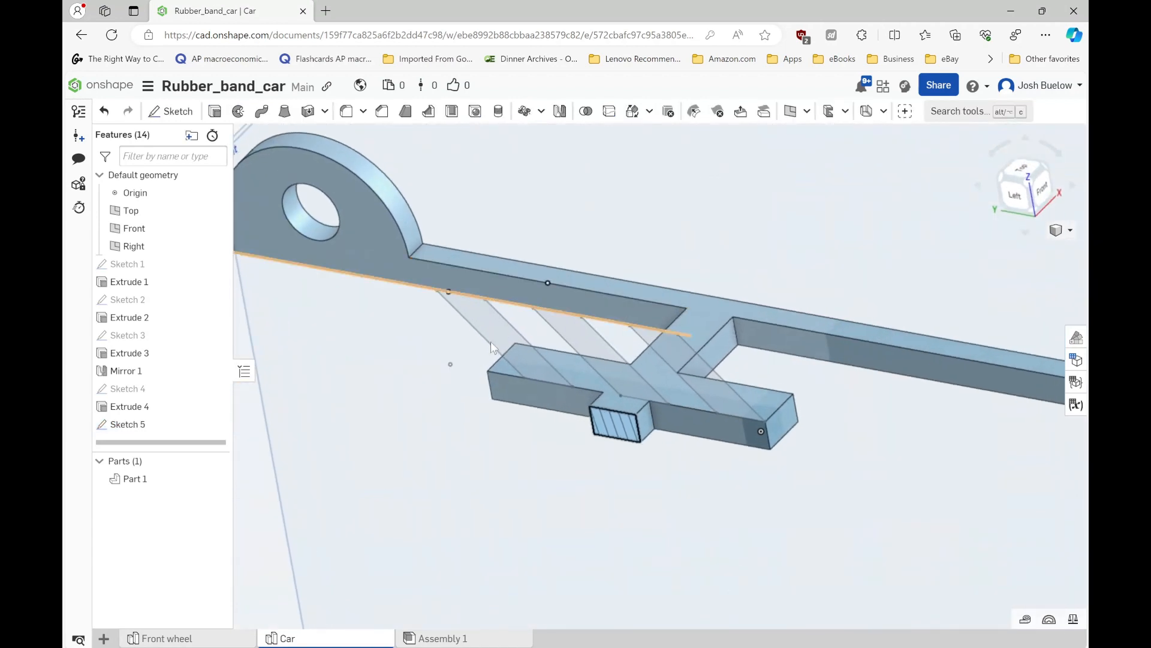
pyautogui.click(209, 113)
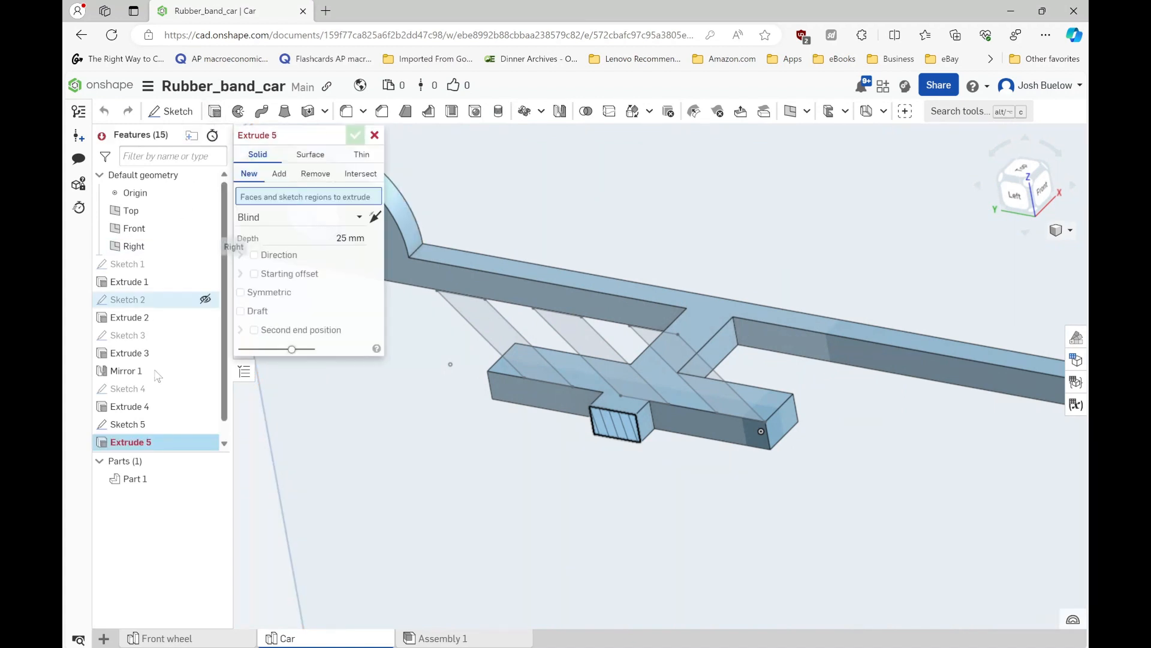
pyautogui.click(148, 430)
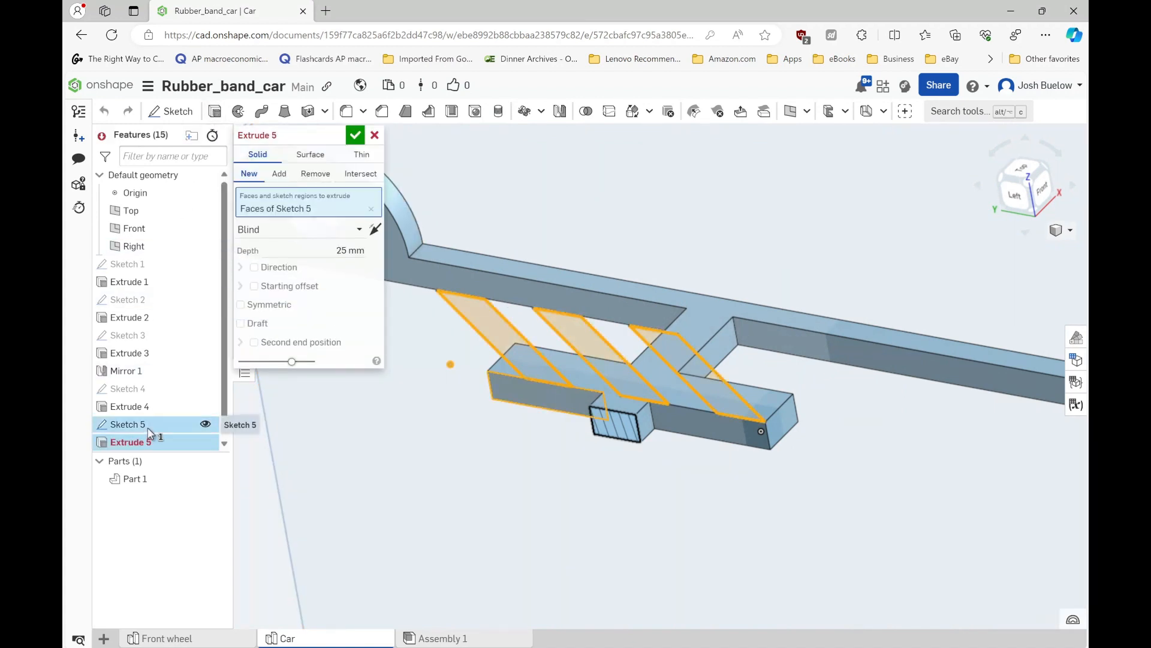
pyautogui.click(376, 230)
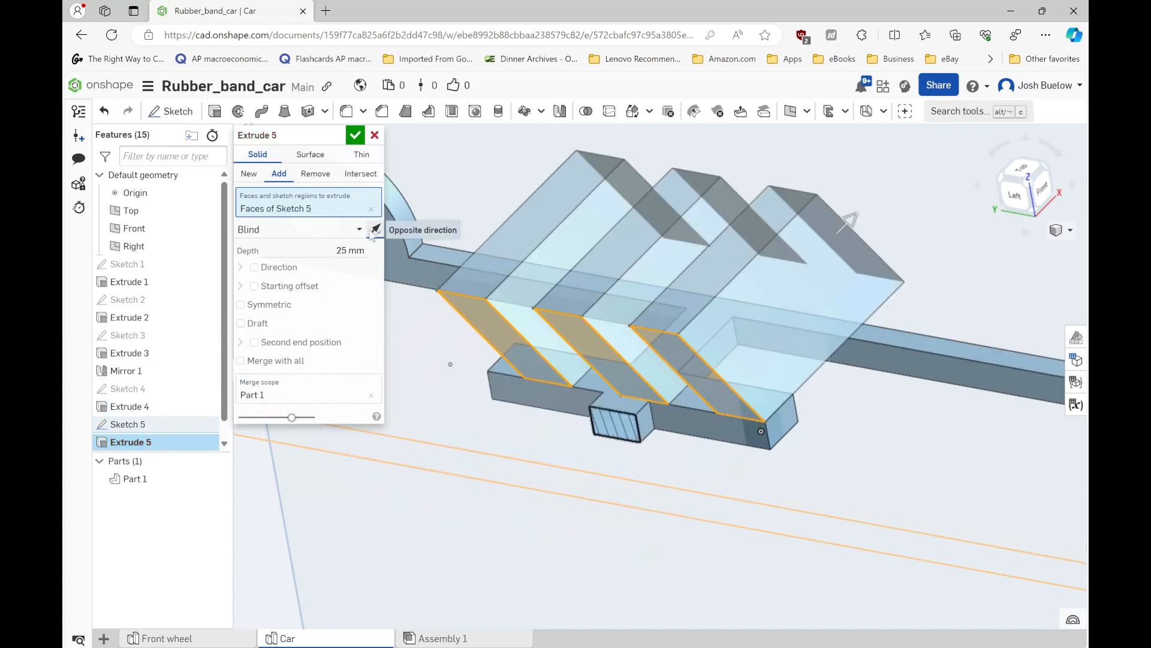
pyautogui.click(349, 247)
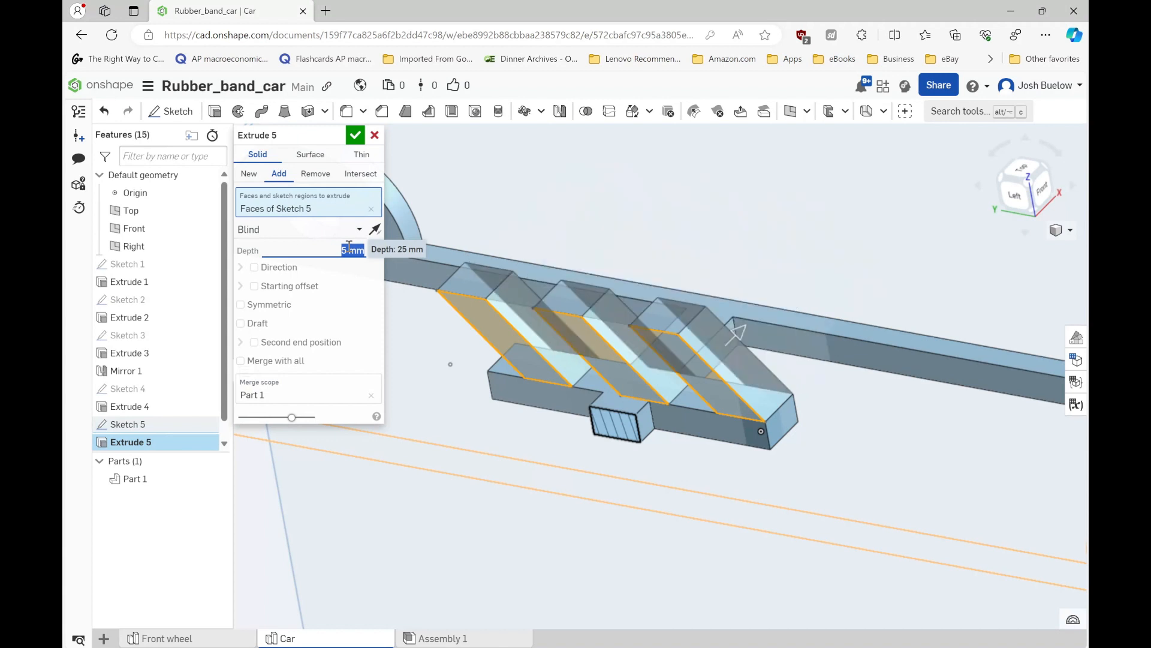
pyautogui.click(355, 135)
# - Turn off the section view and examine the whole car frame with its slanted hooks
pyautogui.scroll(-5, 566, 213)
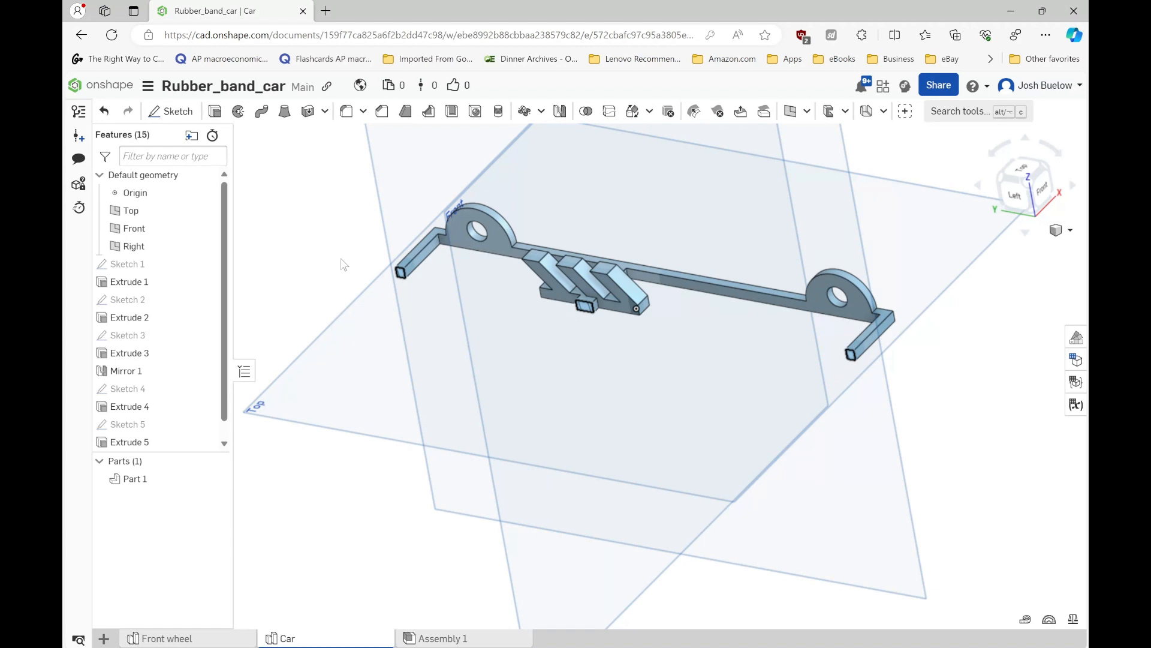
pyautogui.hotkey('shift', 'x')
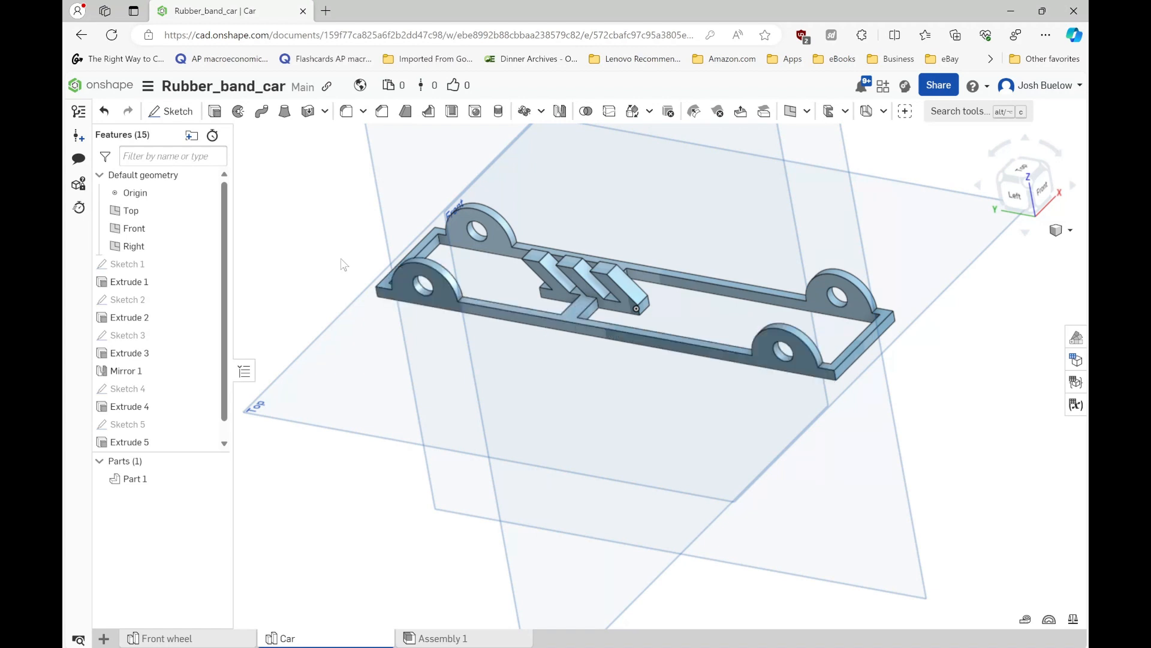
pyautogui.scroll(3, 574, 326)
pyautogui.moveTo(574, 326); pyautogui.dragTo(317, 277, button='right')
pyautogui.scroll(-2, 808, 346)
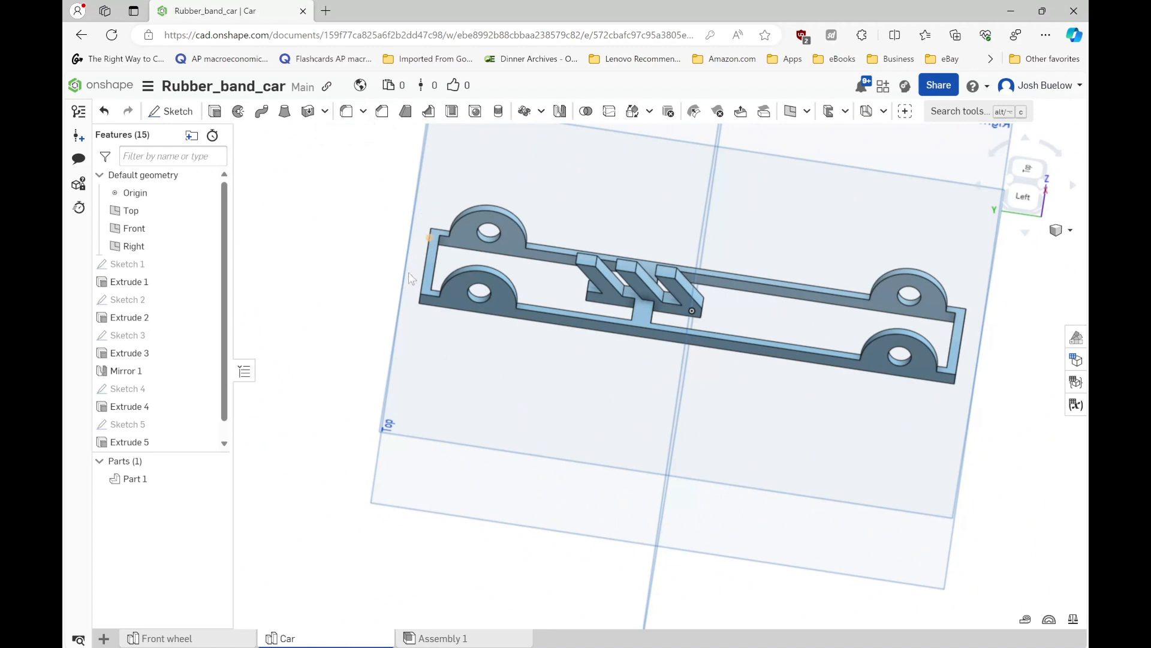
# - Start a fillet and select the two inner and two outer corner edges at the frame end nearest the hooks
pyautogui.hotkey('shift', 'f')
pyautogui.scroll(5, 420, 300)
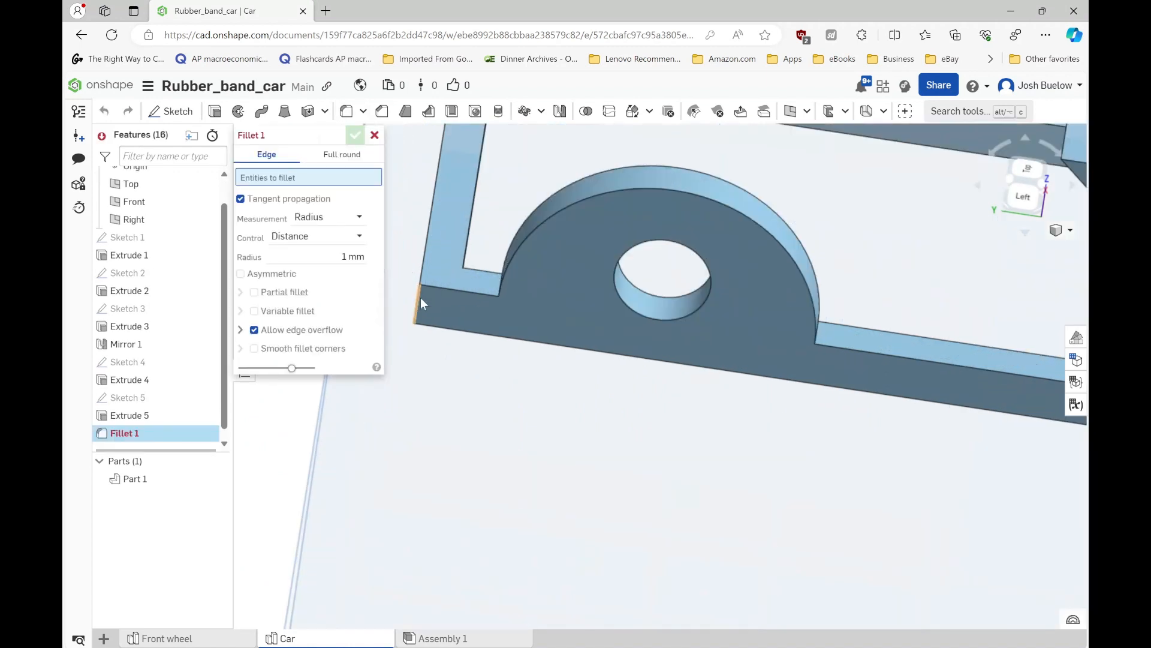
pyautogui.click(419, 298)
pyautogui.moveTo(437, 290); pyautogui.dragTo(470, 298, button='right')
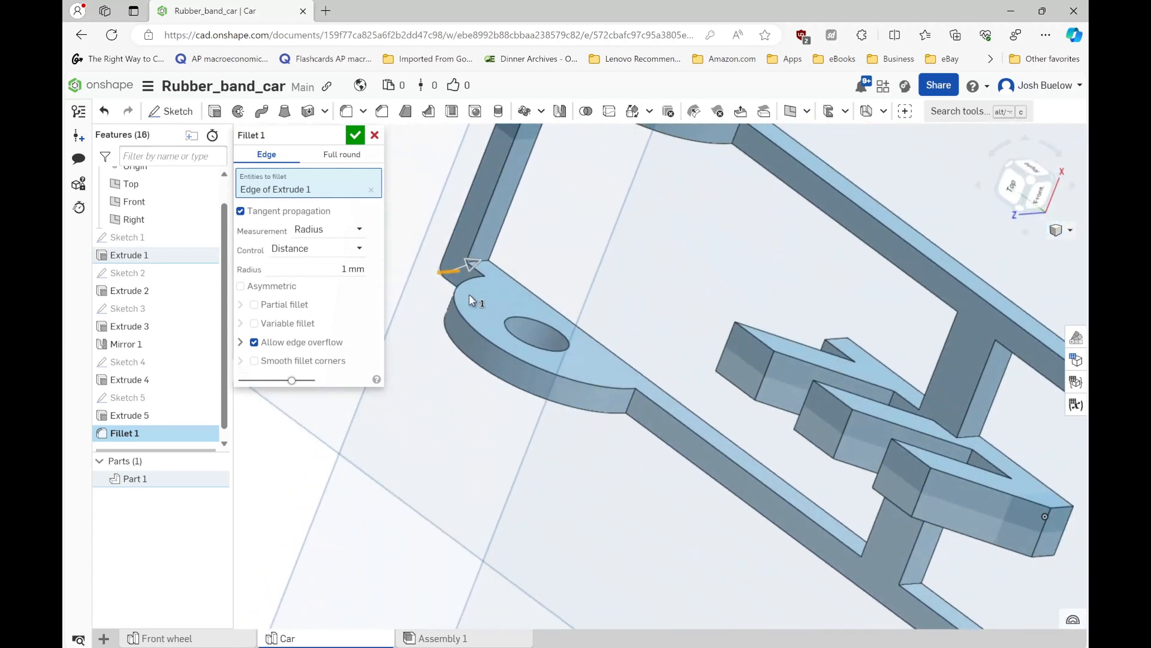
pyautogui.scroll(3, 483, 261)
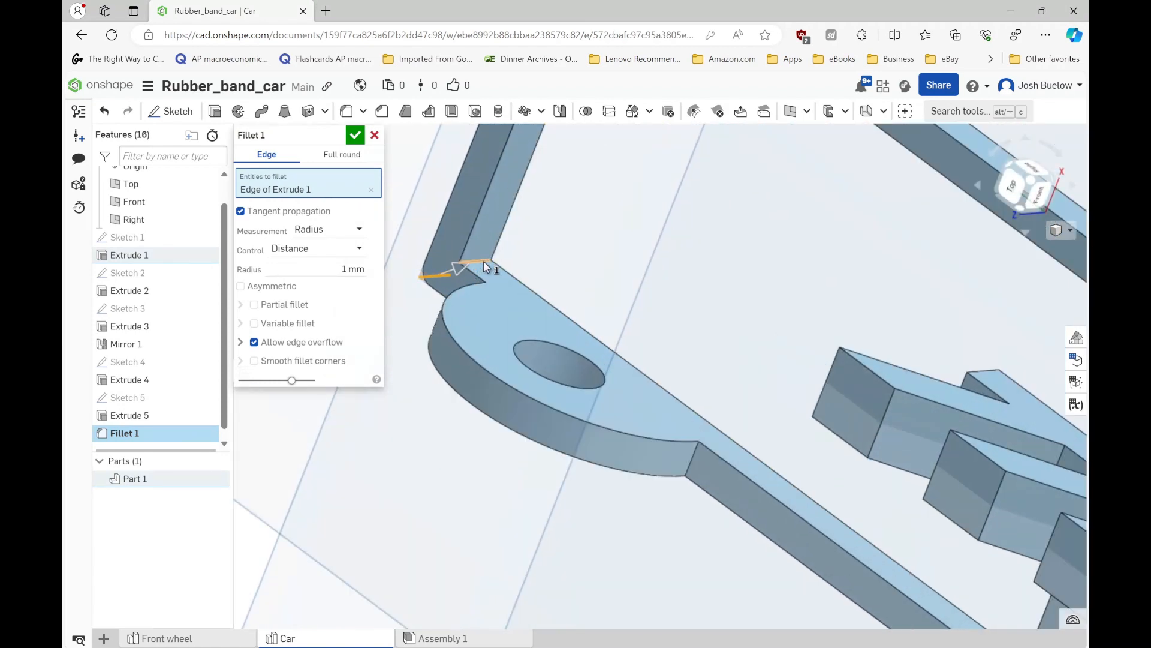
pyautogui.click(481, 258)
pyautogui.scroll(-3, 512, 286)
pyautogui.moveTo(517, 284); pyautogui.dragTo(507, 247, button='right')
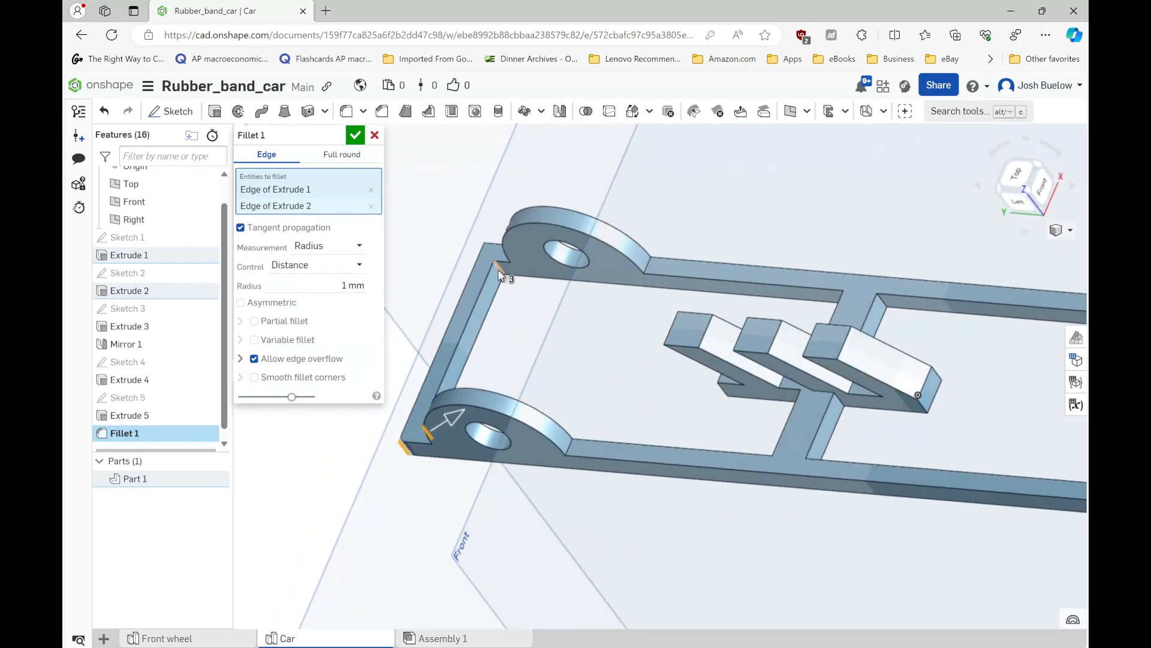
pyautogui.click(499, 274)
pyautogui.moveTo(538, 286); pyautogui.dragTo(574, 312, button='right')
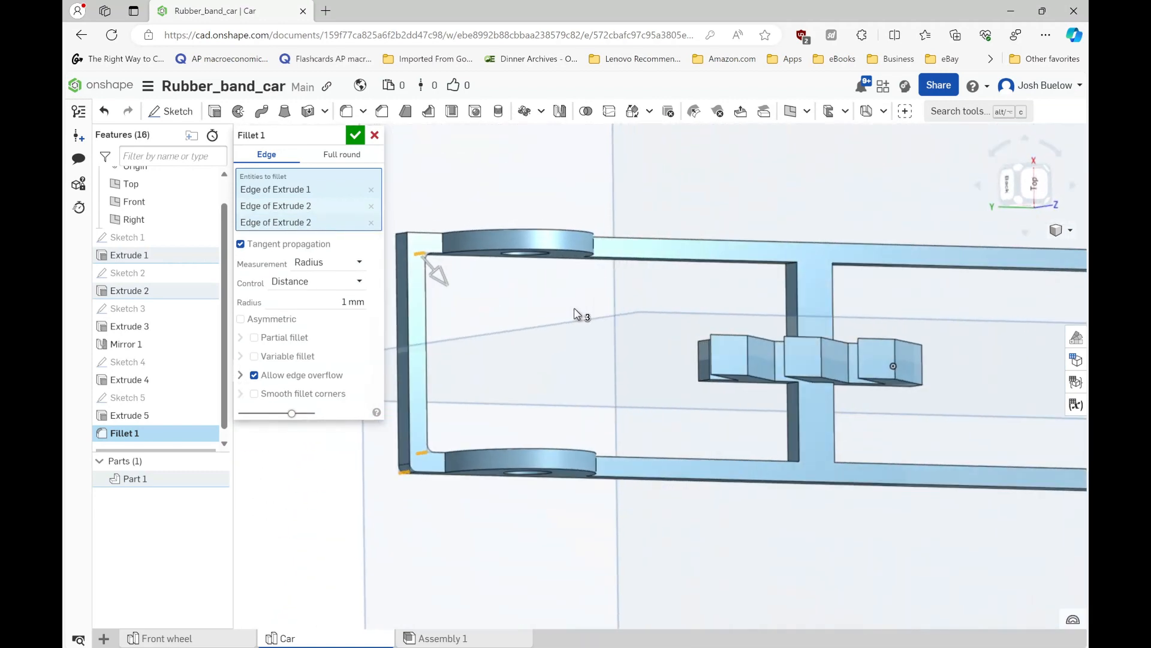
pyautogui.click(413, 259)
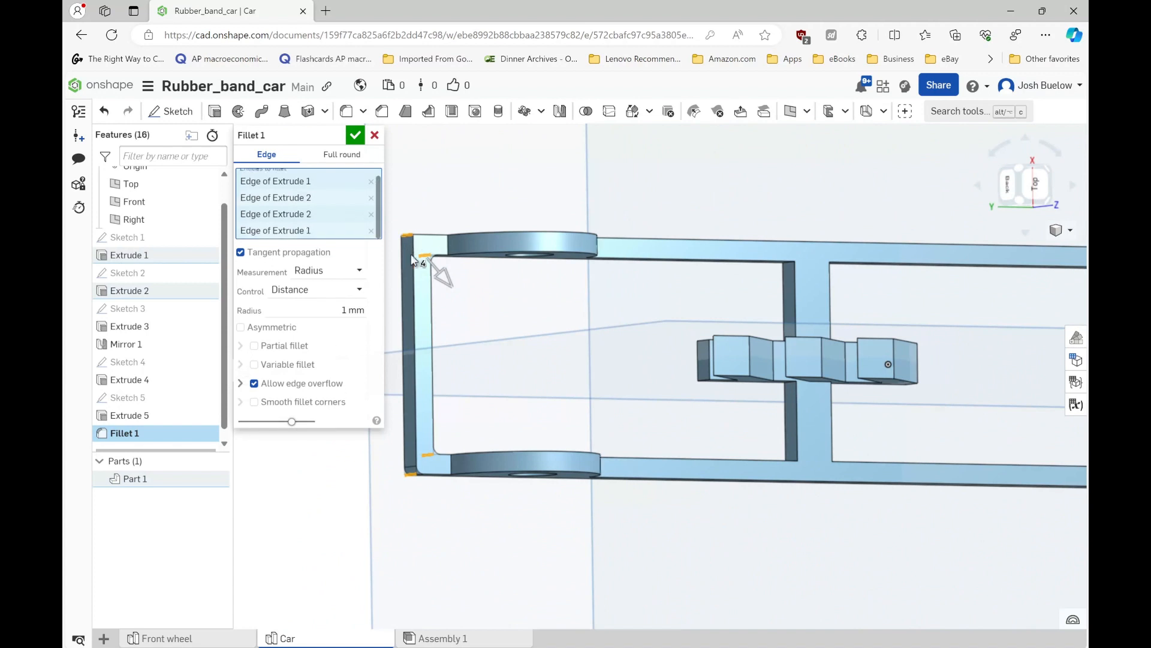
# - Add the two inner and two outer corner edges at the frame's opposite end to the fillet
pyautogui.scroll(-5, 428, 271)
pyautogui.scroll(5, 883, 264)
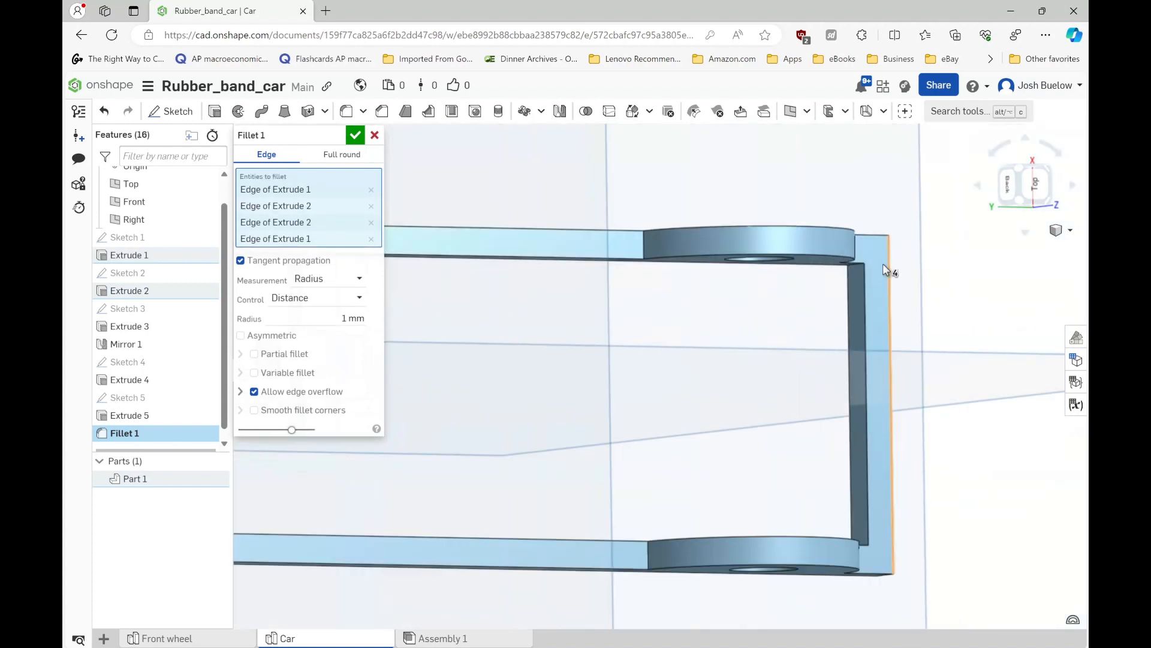
pyautogui.scroll(-1, 869, 255)
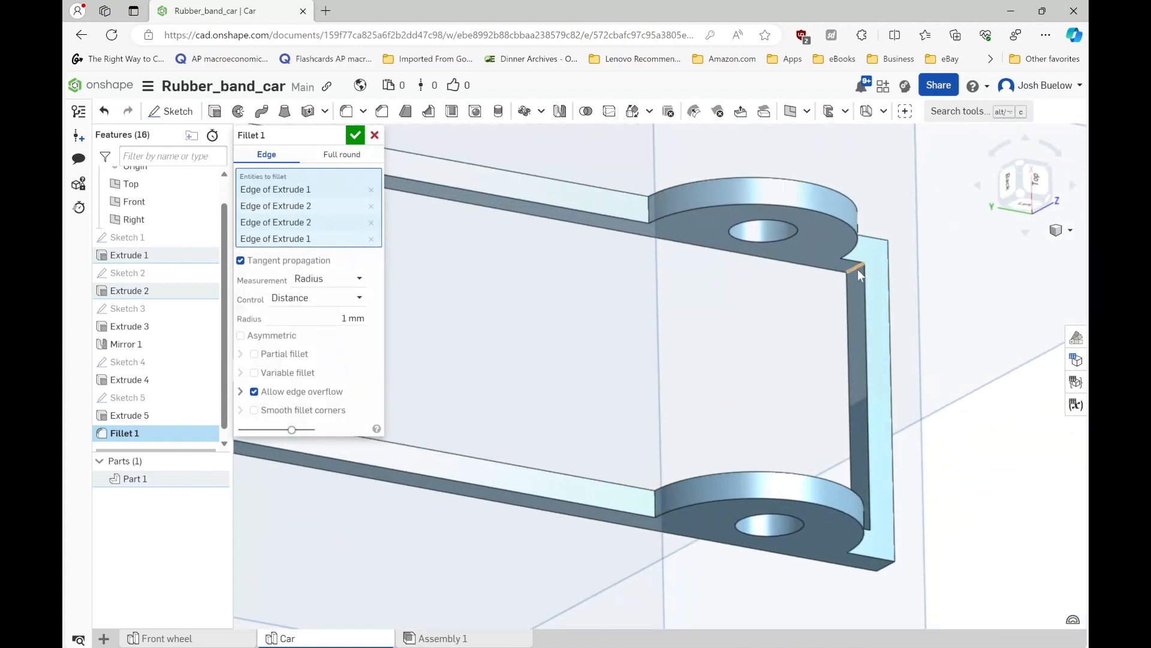
pyautogui.click(857, 269)
pyautogui.hotkey('shift', '5')
pyautogui.moveTo(816, 305); pyautogui.dragTo(786, 336, button='right')
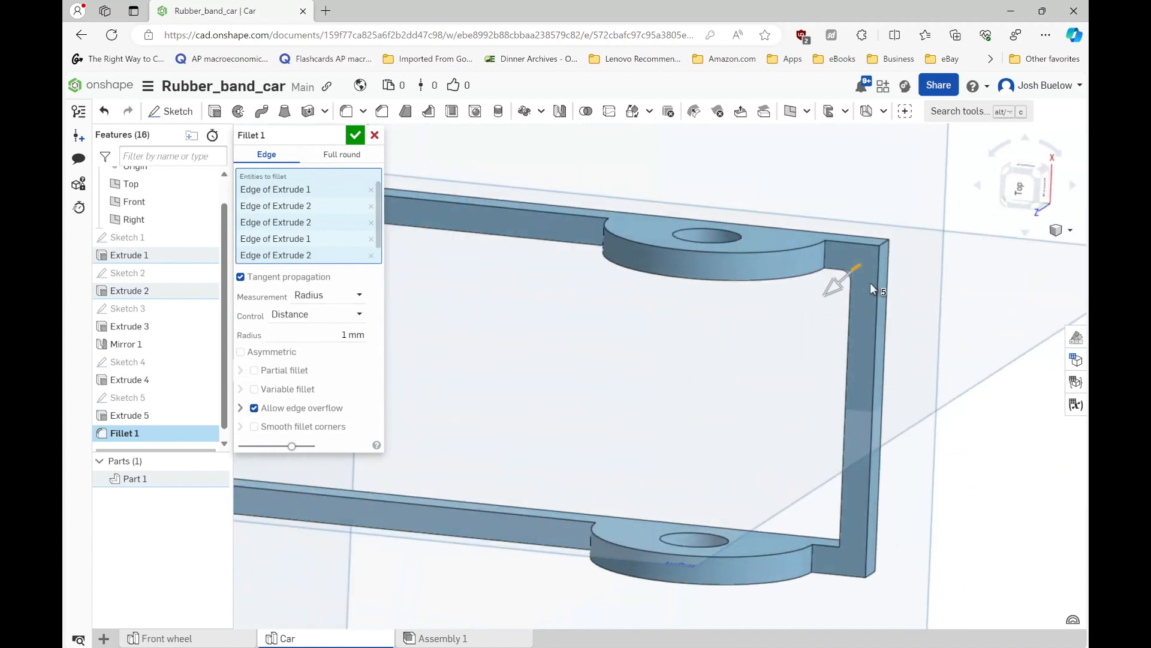
pyautogui.click(884, 242)
pyautogui.moveTo(863, 342); pyautogui.dragTo(866, 551, button='right')
pyautogui.click(870, 566)
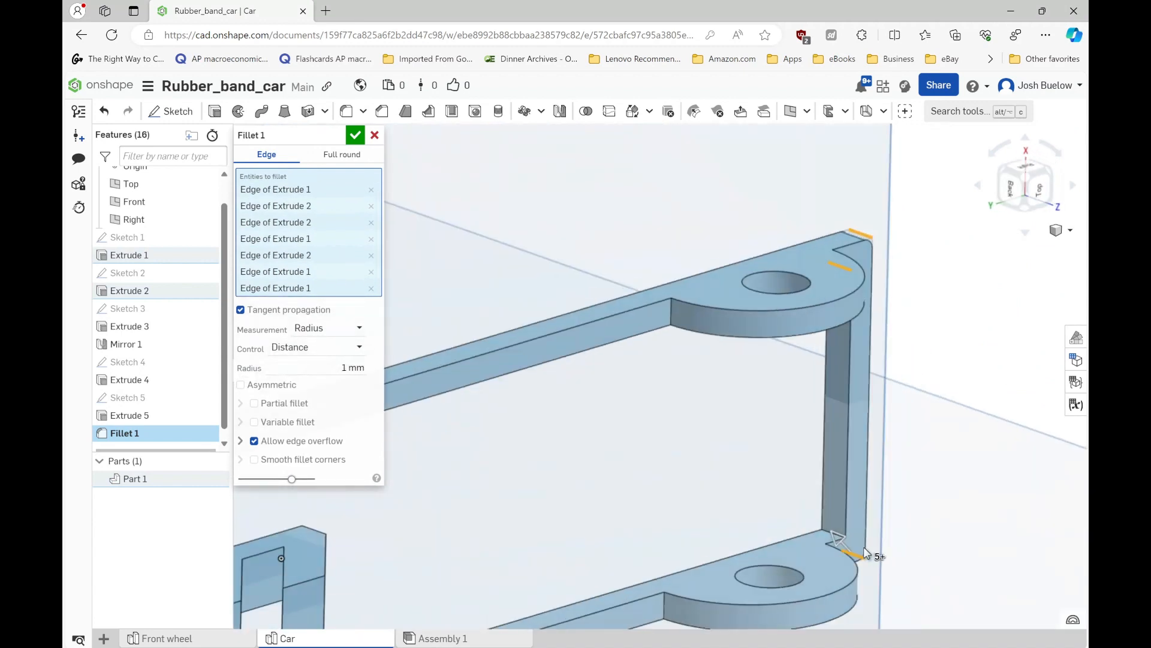
pyautogui.scroll(3, 829, 536)
pyautogui.click(828, 536)
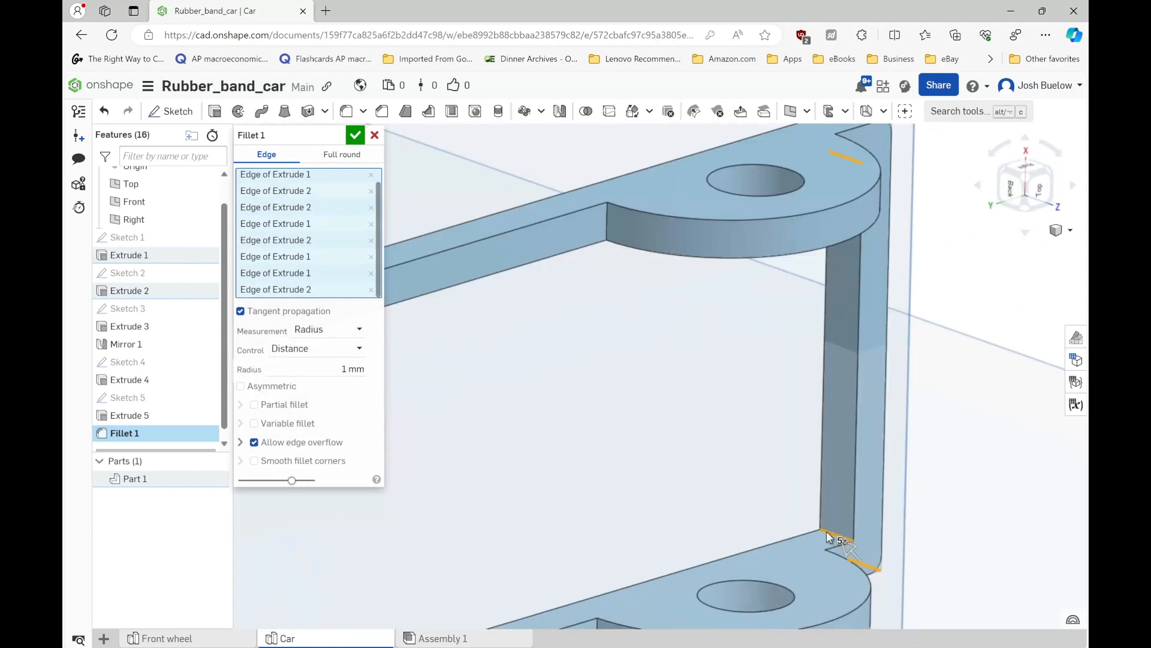
# - Set the corner fillet radius to 5 mm and apply it to all eight frame corner edges
pyautogui.click(355, 384)
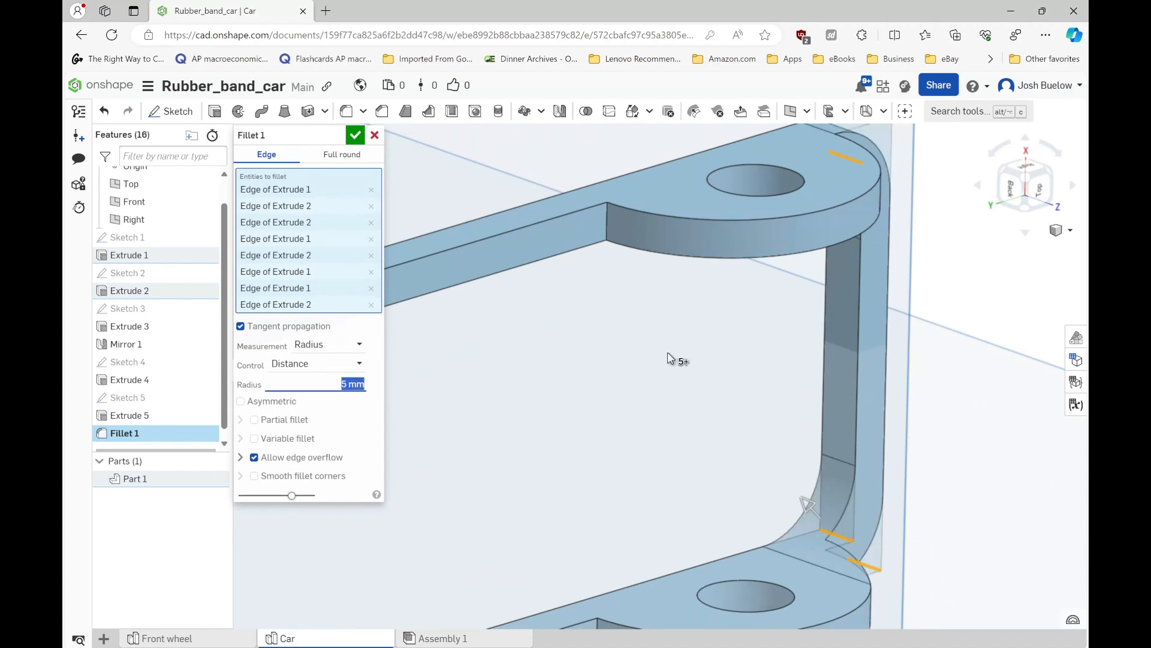
pyautogui.press('f')
pyautogui.moveTo(674, 356); pyautogui.dragTo(669, 347, button='right')
pyautogui.scroll(-2, 707, 342)
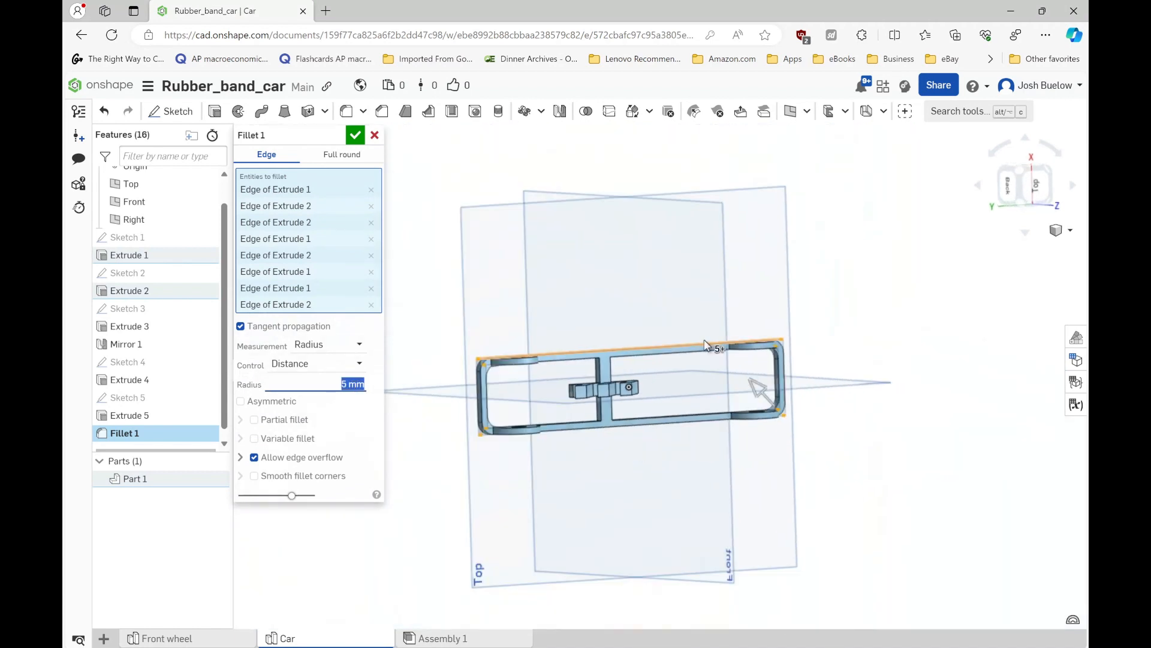
pyautogui.click(356, 136)
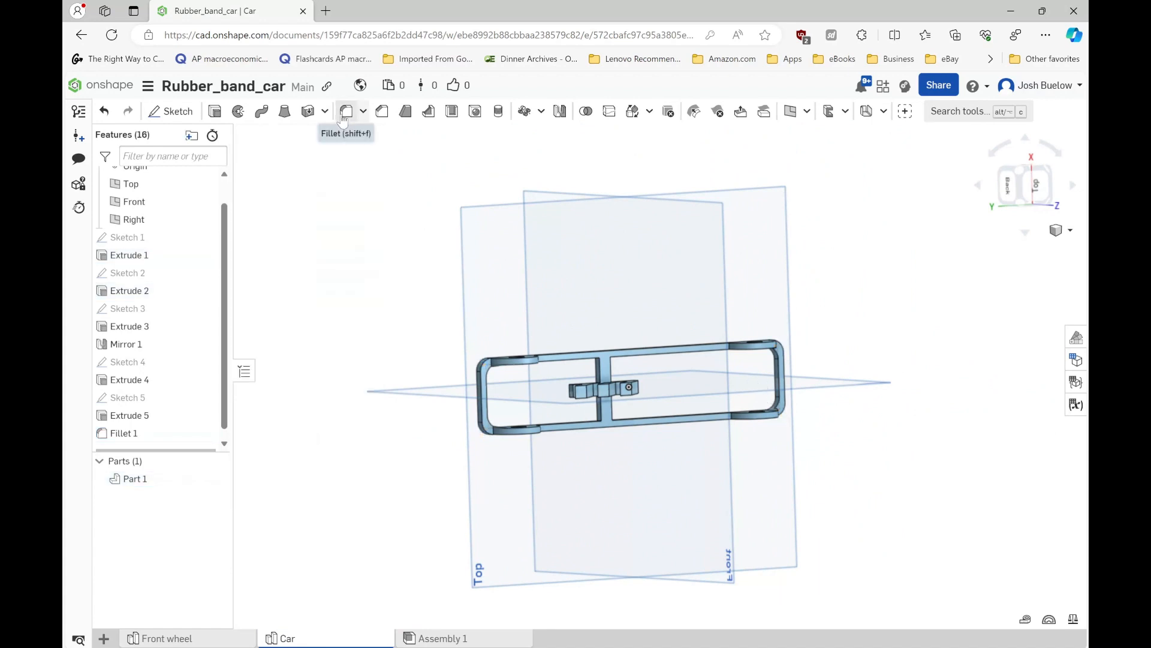
# - Start a 5 mm fillet at the hook end, selecting both base edges of one axle support and the inner base edge of the other
pyautogui.click(348, 111)
pyautogui.scroll(5, 495, 354)
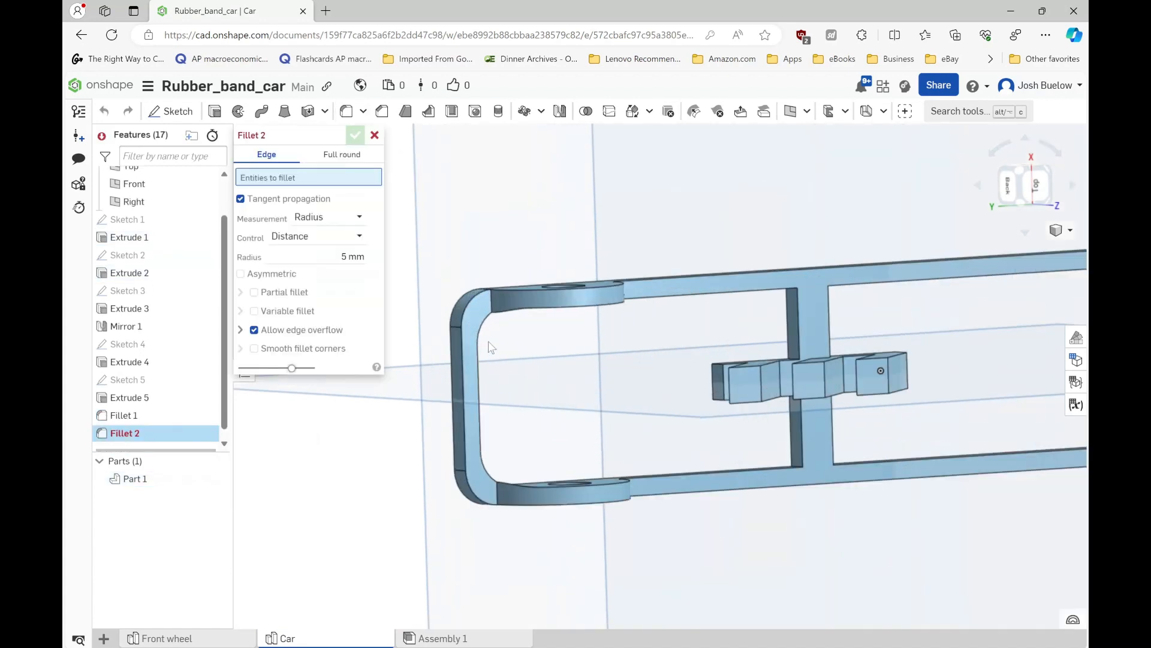
pyautogui.moveTo(493, 316); pyautogui.dragTo(584, 311, button='right')
pyautogui.click(494, 307)
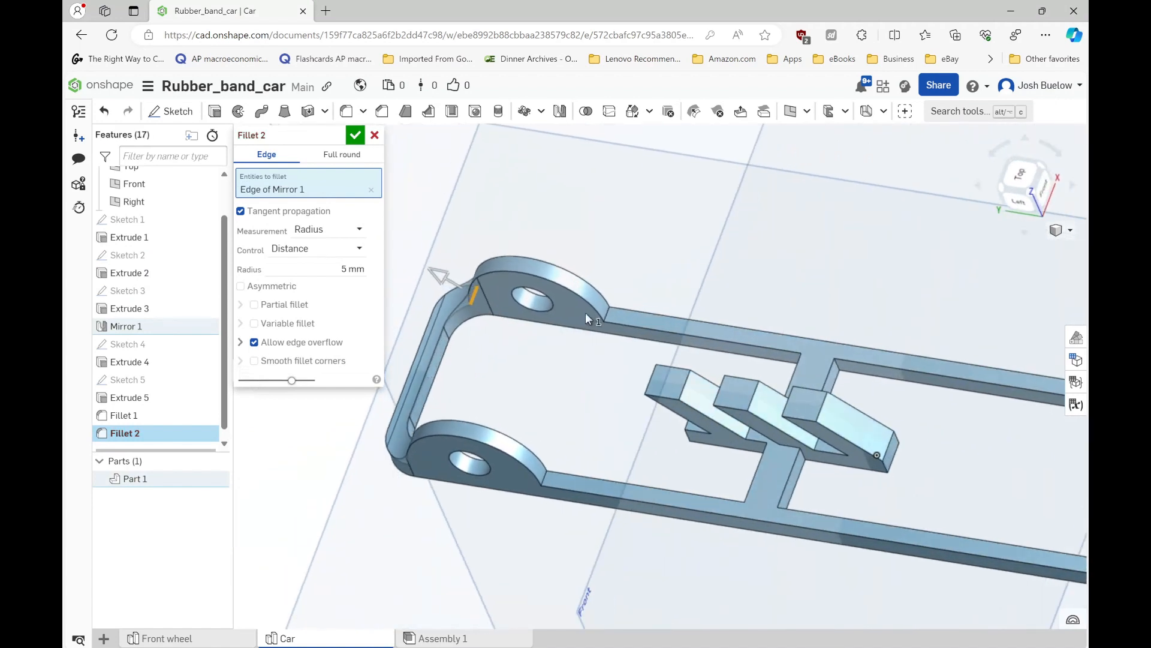
pyautogui.click(607, 312)
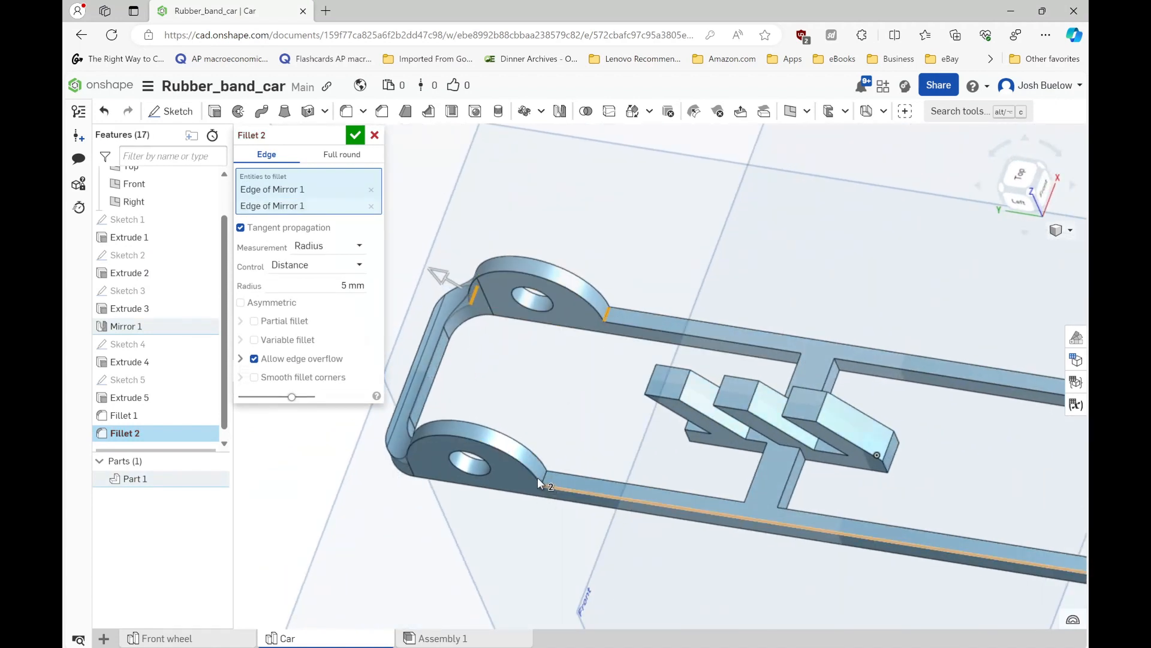
pyautogui.click(541, 476)
pyautogui.scroll(-5, 456, 429)
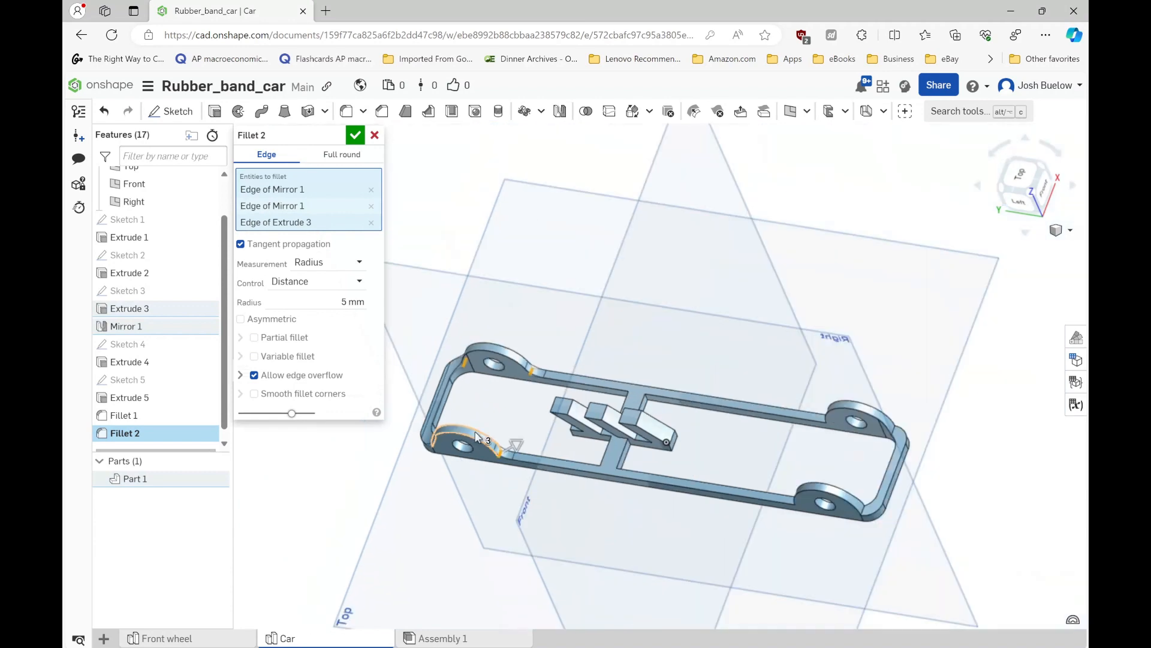
# - Add the matching three base edges of the two axle supports at the opposite frame end to the fillet
pyautogui.scroll(3, 833, 420)
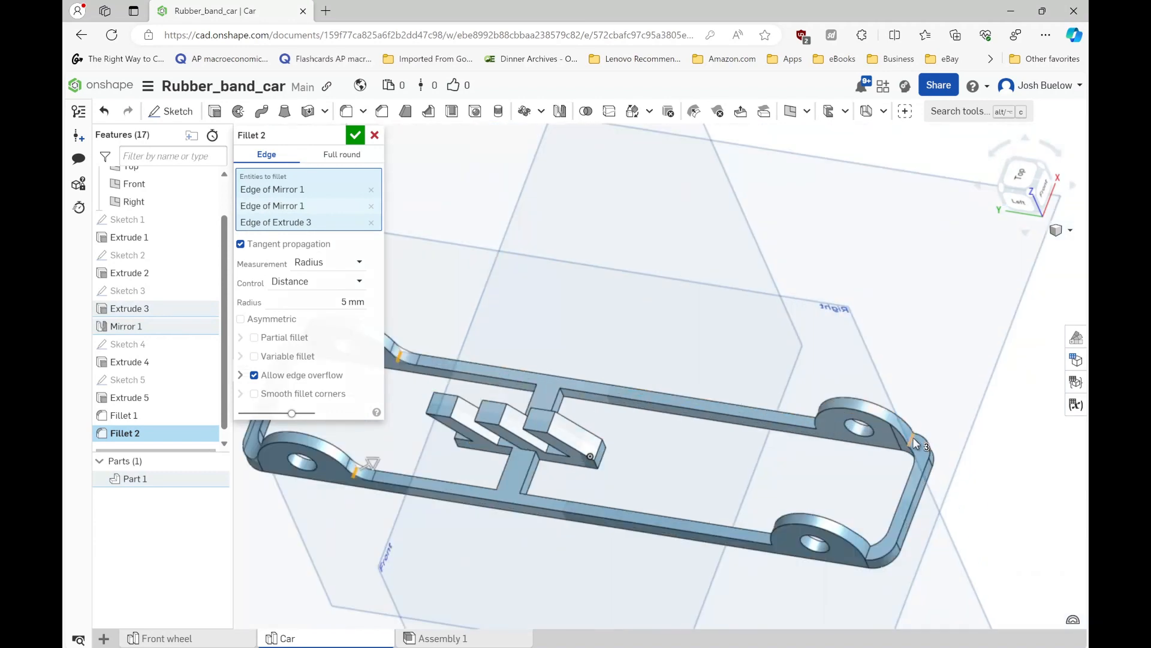
pyautogui.click(884, 444)
pyautogui.moveTo(884, 444)
pyautogui.mouseDown(button='right')
pyautogui.moveTo(911, 438)
pyautogui.moveTo(888, 444)
pyautogui.mouseUp(button='right')
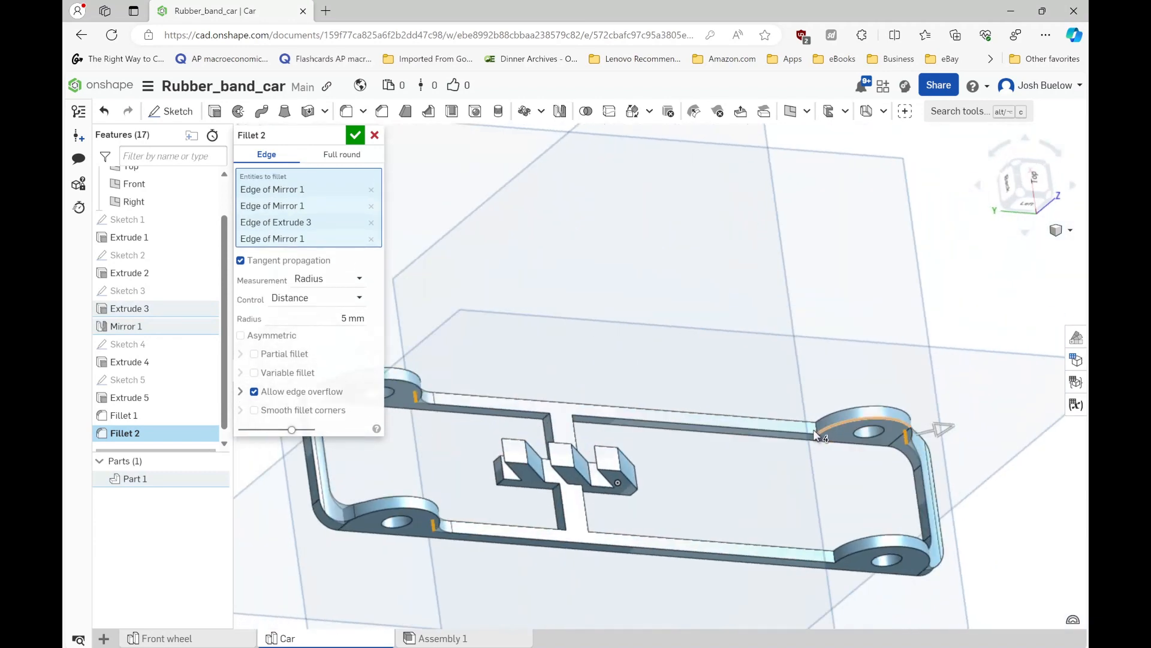
pyautogui.scroll(5, 813, 432)
pyautogui.click(818, 429)
pyautogui.scroll(-3, 818, 429)
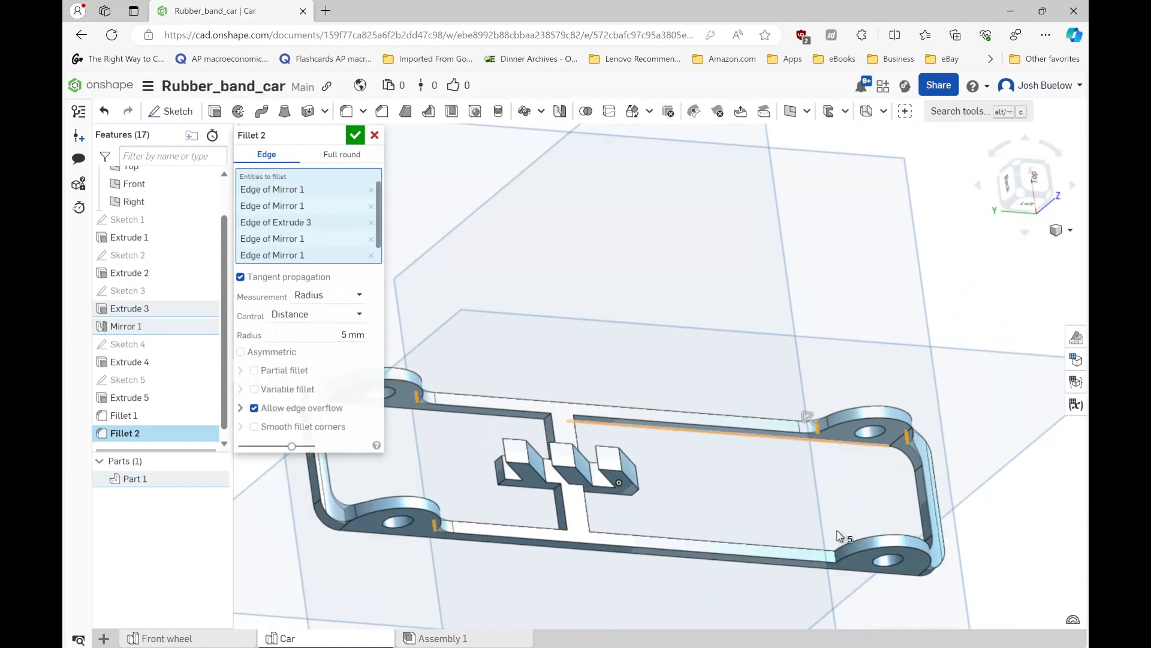
pyautogui.scroll(3, 839, 546)
pyautogui.scroll(2, 835, 570)
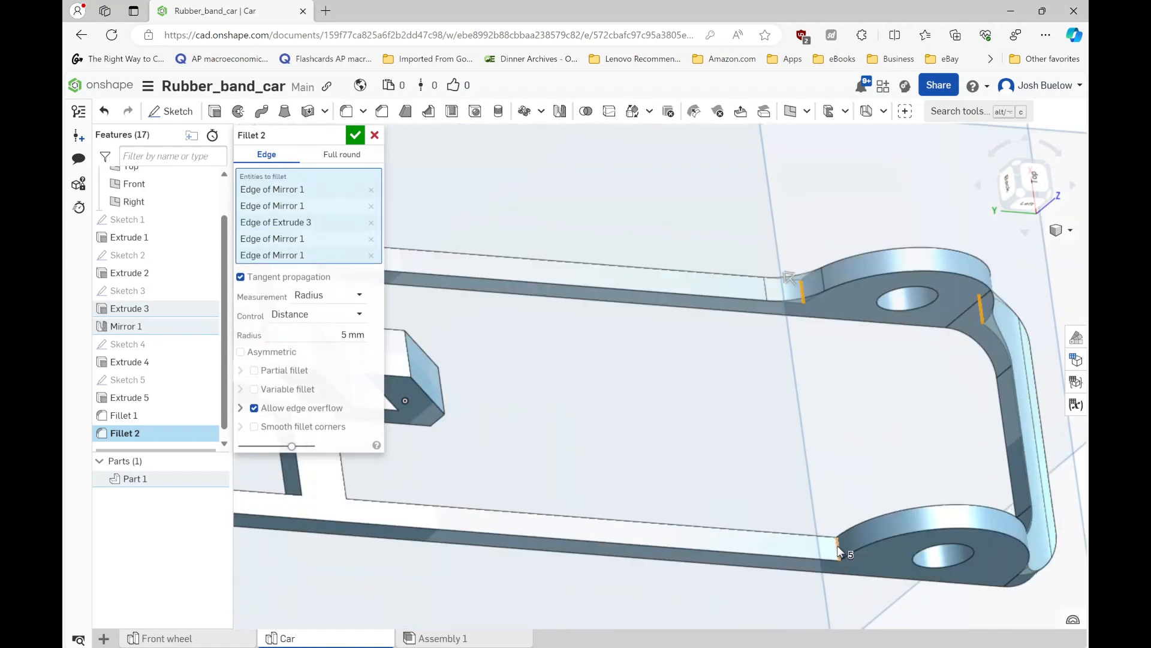
pyautogui.click(838, 551)
pyautogui.scroll(-5, 864, 510)
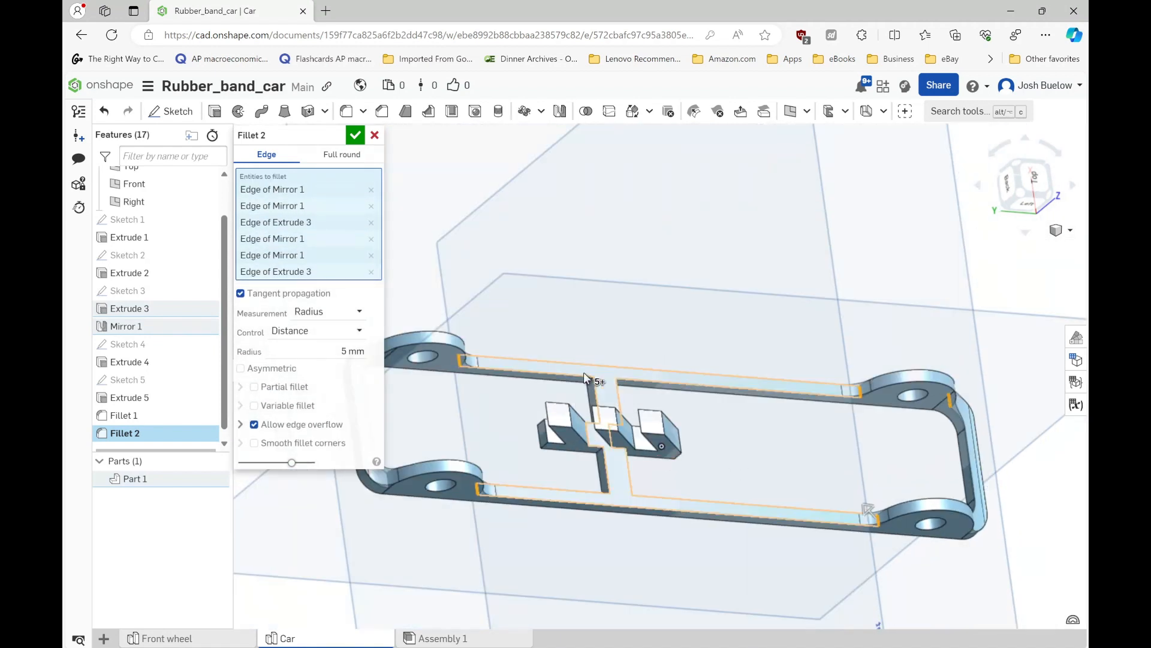
# - Add the four corner edges where the crossbar meets the side rails to the 5 mm fillet
pyautogui.scroll(5, 584, 372)
pyautogui.click(602, 391)
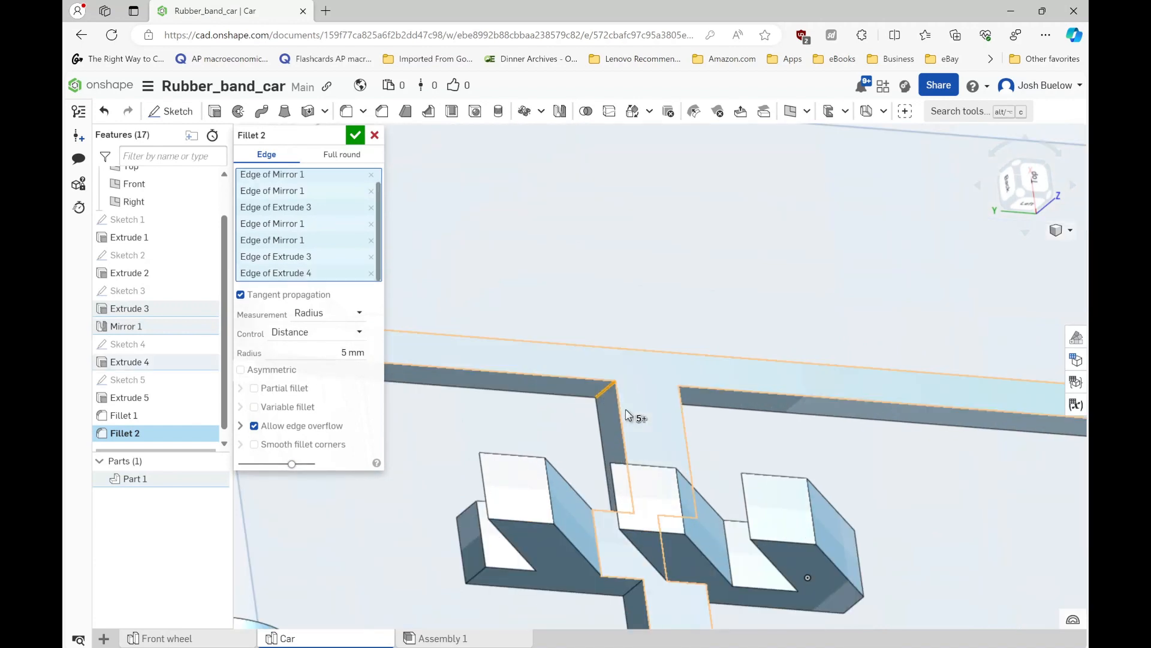
pyautogui.moveTo(625, 409)
pyautogui.mouseDown(button='right')
pyautogui.moveTo(576, 406)
pyautogui.moveTo(617, 405)
pyautogui.mouseUp(button='right')
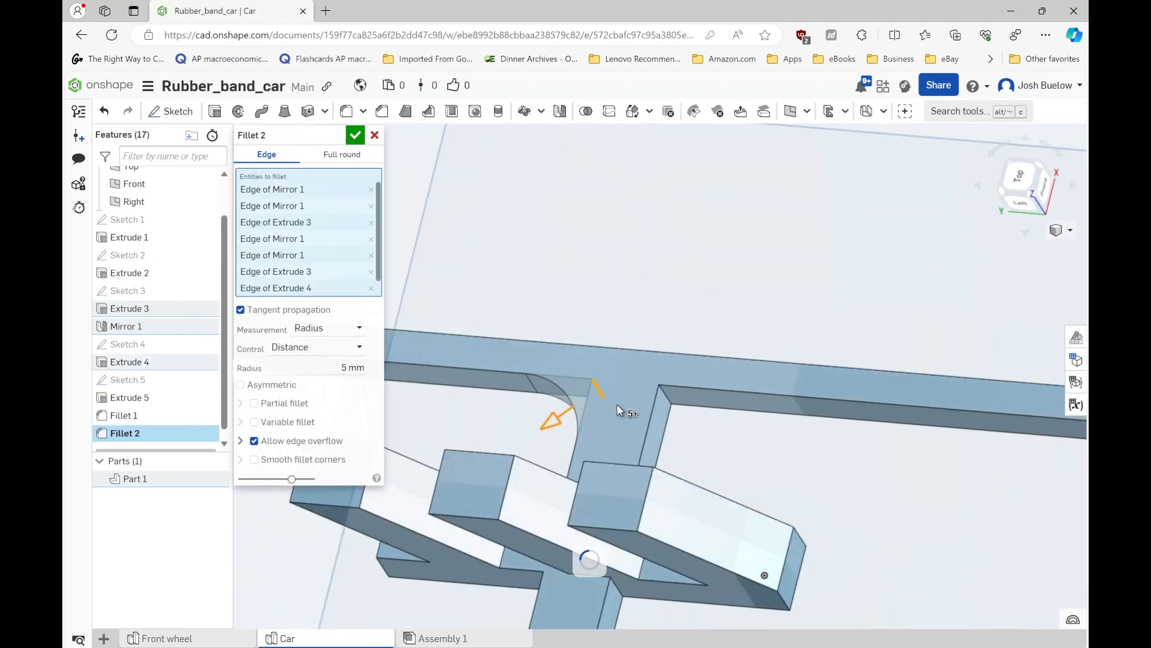
pyautogui.click(666, 396)
pyautogui.scroll(-5, 664, 381)
pyautogui.scroll(3, 635, 483)
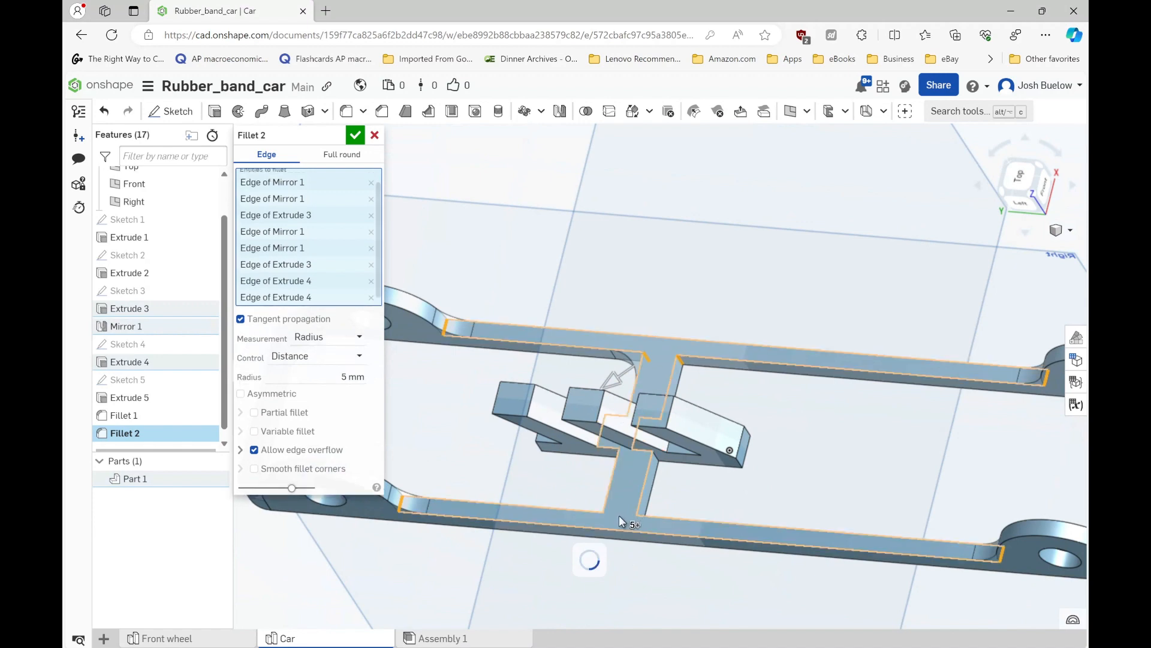
pyautogui.scroll(3, 619, 515)
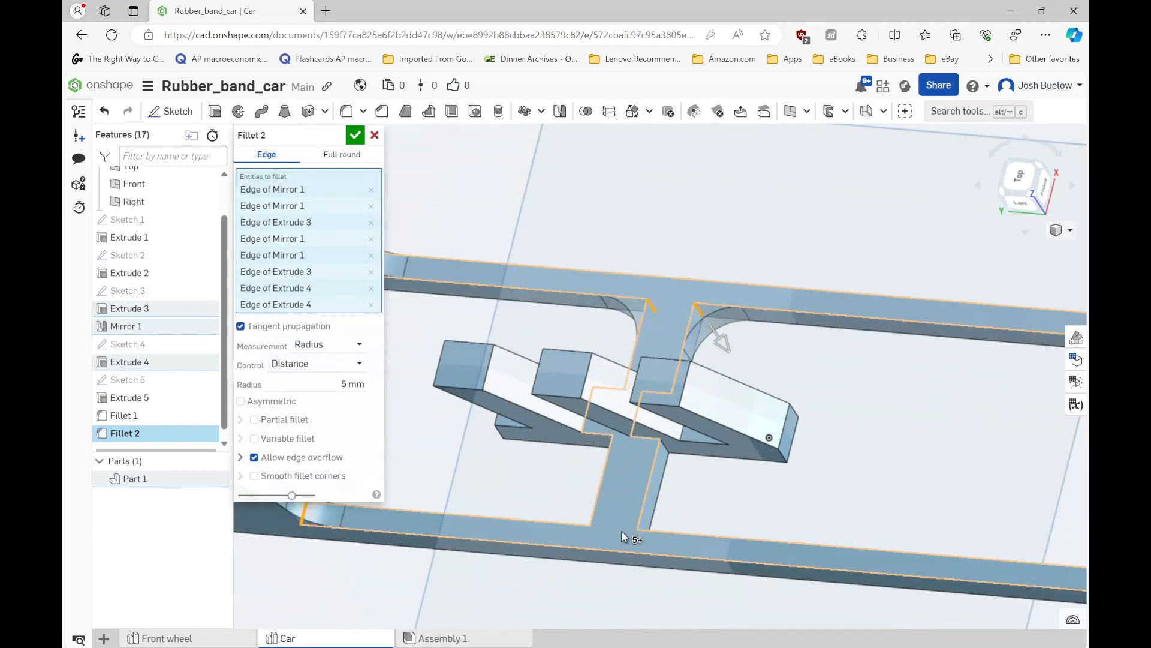
pyautogui.moveTo(621, 530); pyautogui.dragTo(713, 574, button='right')
pyautogui.click(649, 537)
pyautogui.scroll(2, 652, 540)
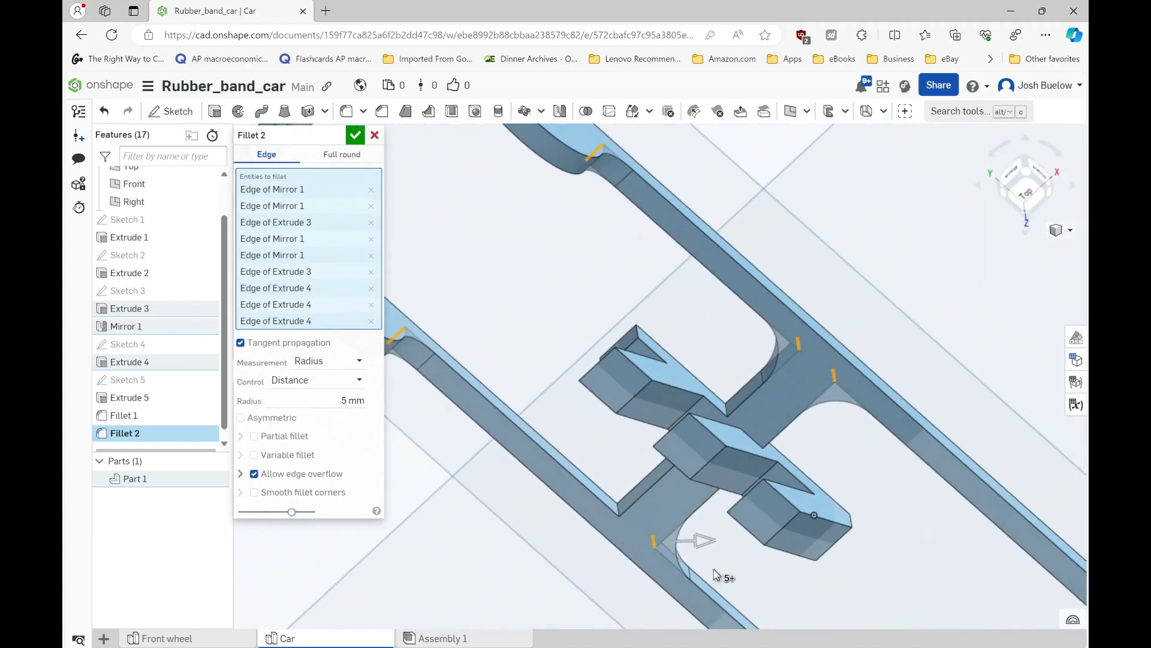
pyautogui.click(618, 507)
# - Add the four inner corner edges where the crossbar meets the hook support, and apply the 5 mm fillet
pyautogui.click(711, 418)
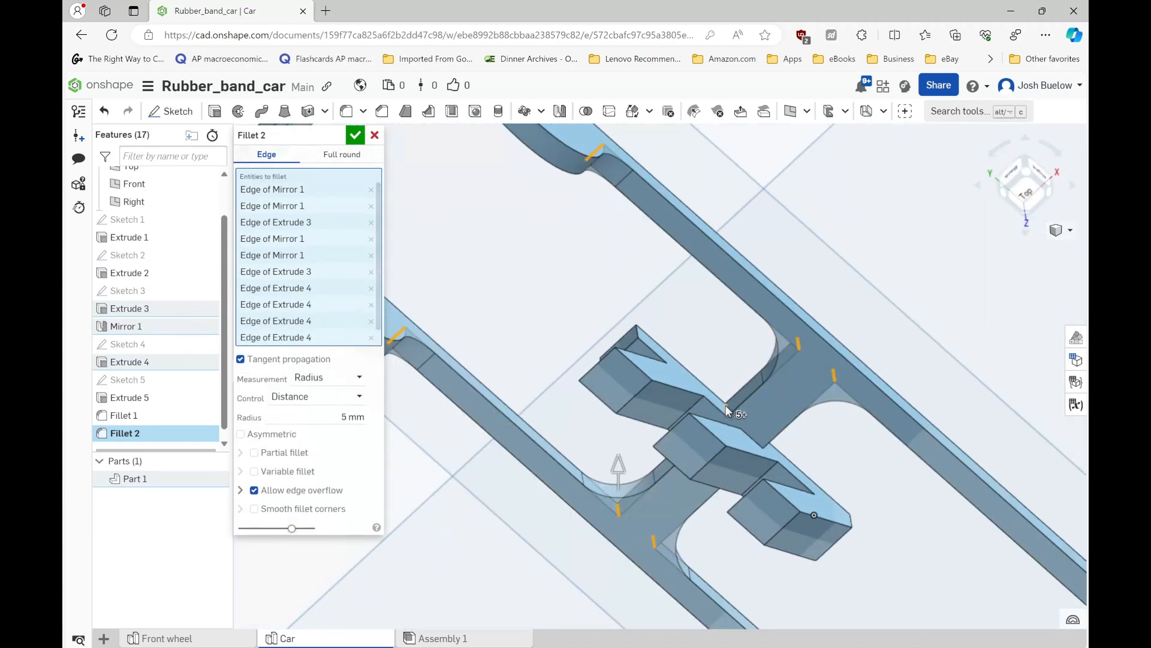
pyautogui.moveTo(711, 418); pyautogui.dragTo(827, 474, button='right')
pyautogui.click(824, 485)
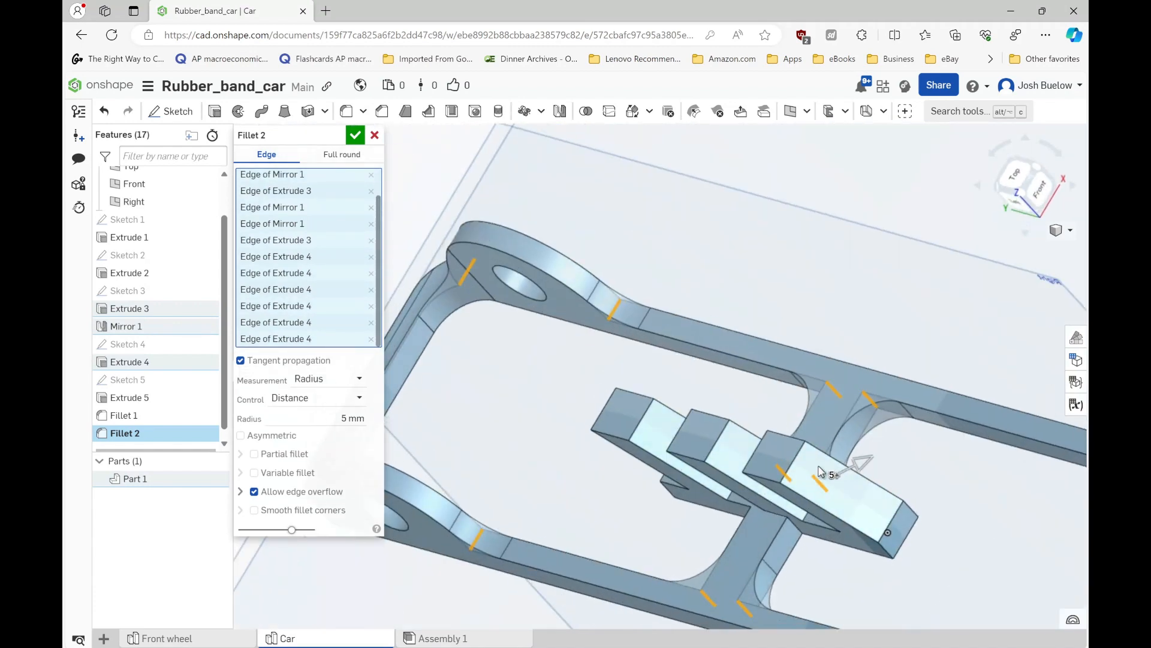
pyautogui.click(797, 530)
pyautogui.moveTo(797, 530)
pyautogui.mouseDown(button='right')
pyautogui.moveTo(838, 533)
pyautogui.moveTo(788, 520)
pyautogui.mouseUp(button='right')
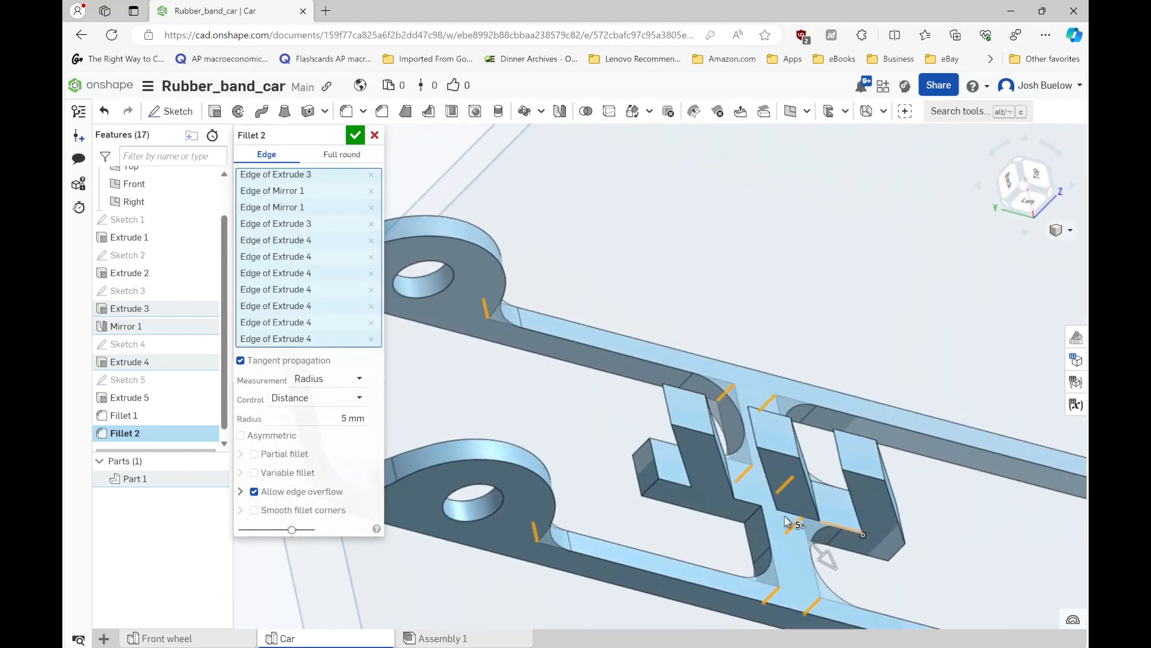
pyautogui.click(755, 518)
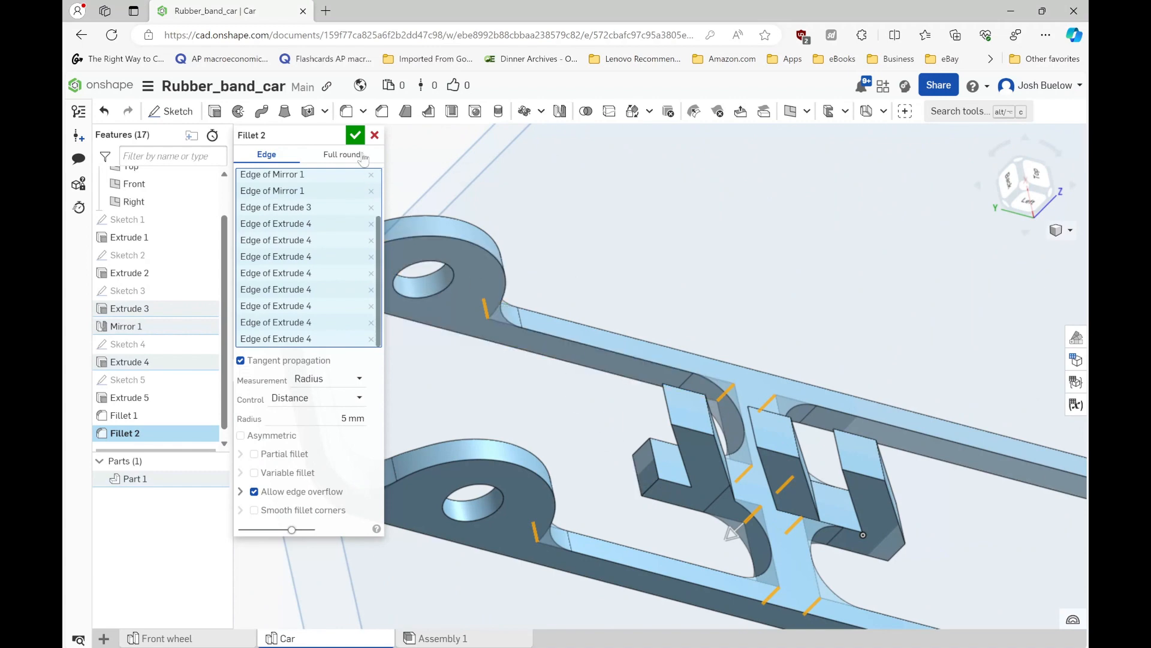
pyautogui.click(355, 135)
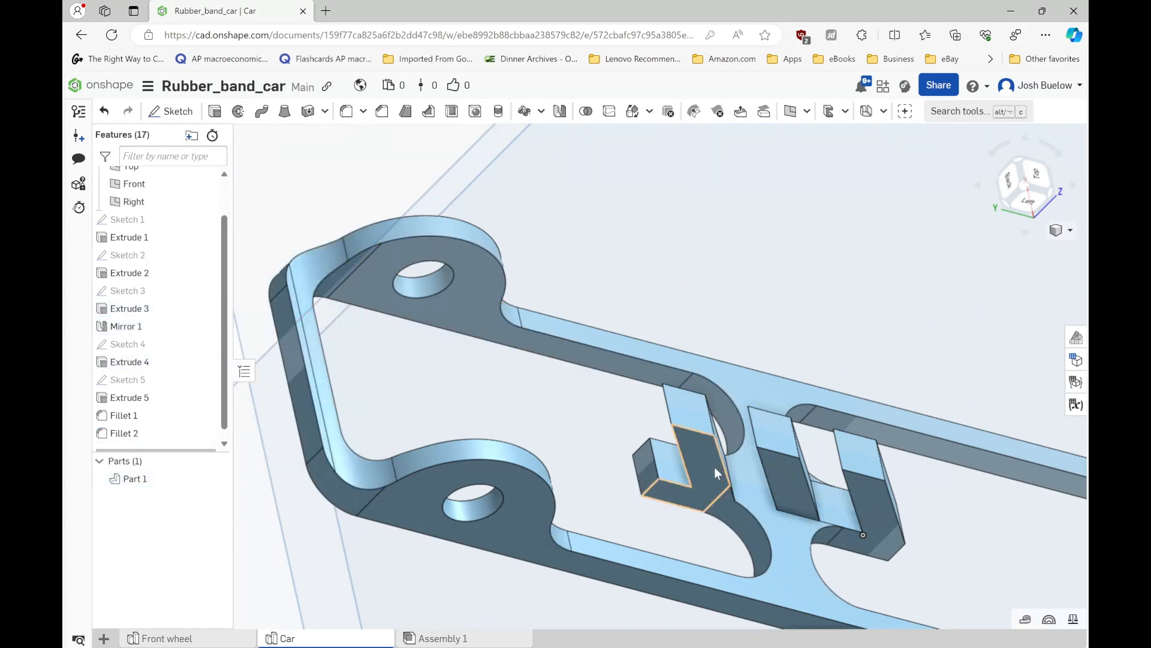
# - Start a 1 mm fillet on the overhanging slanted faces of the first two hooks, leaving out the third hook's face
pyautogui.moveTo(670, 499); pyautogui.dragTo(689, 447, button='right')
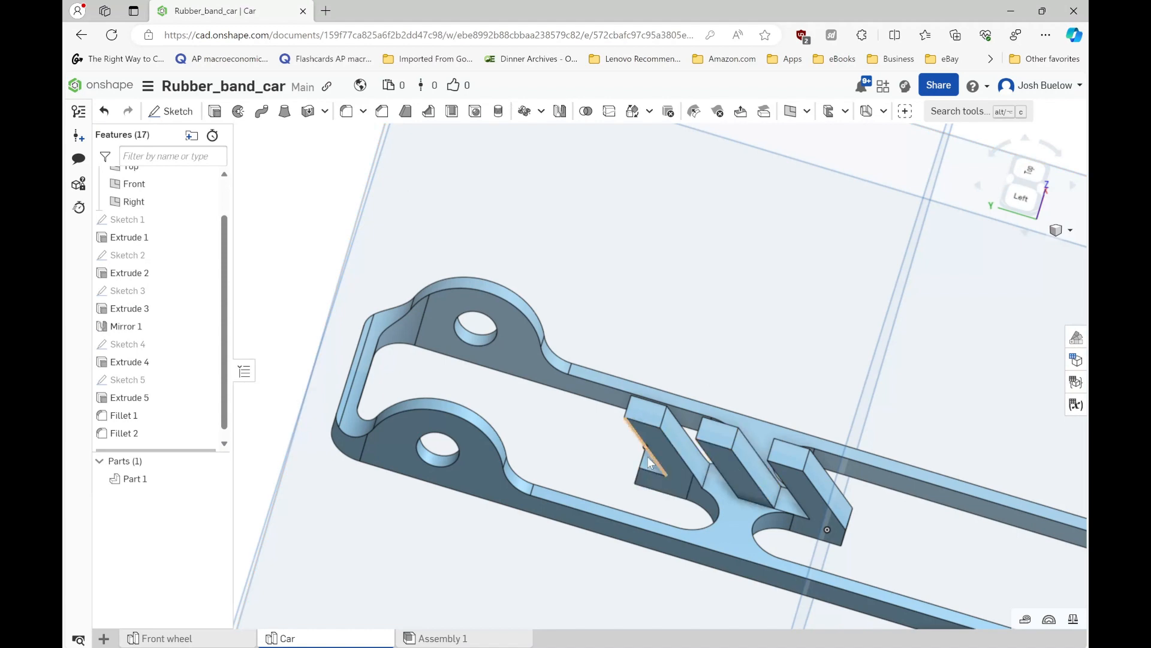
pyautogui.scroll(5, 648, 456)
pyautogui.moveTo(672, 437); pyautogui.dragTo(726, 444, button='right')
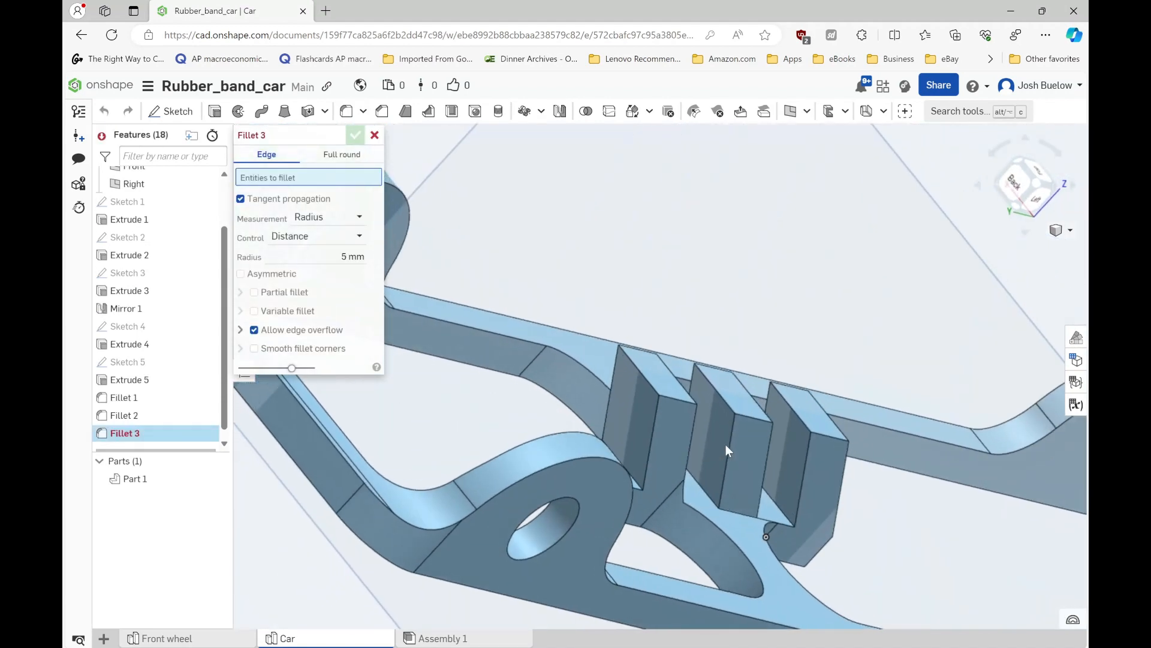
pyautogui.click(625, 412)
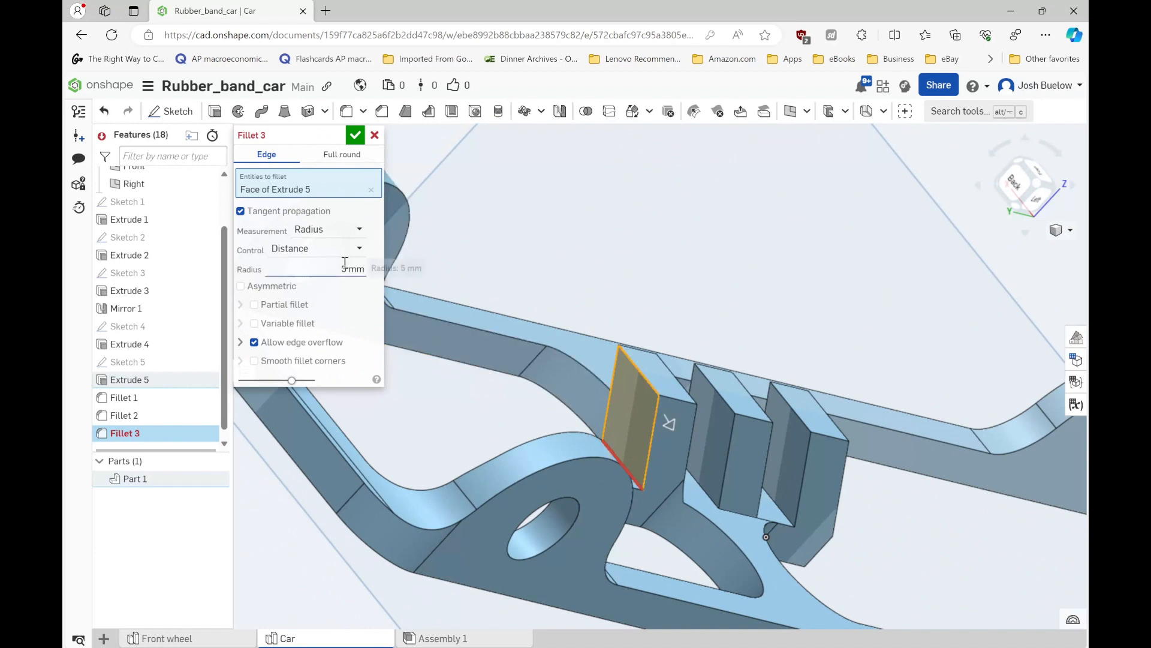
pyautogui.click(353, 269)
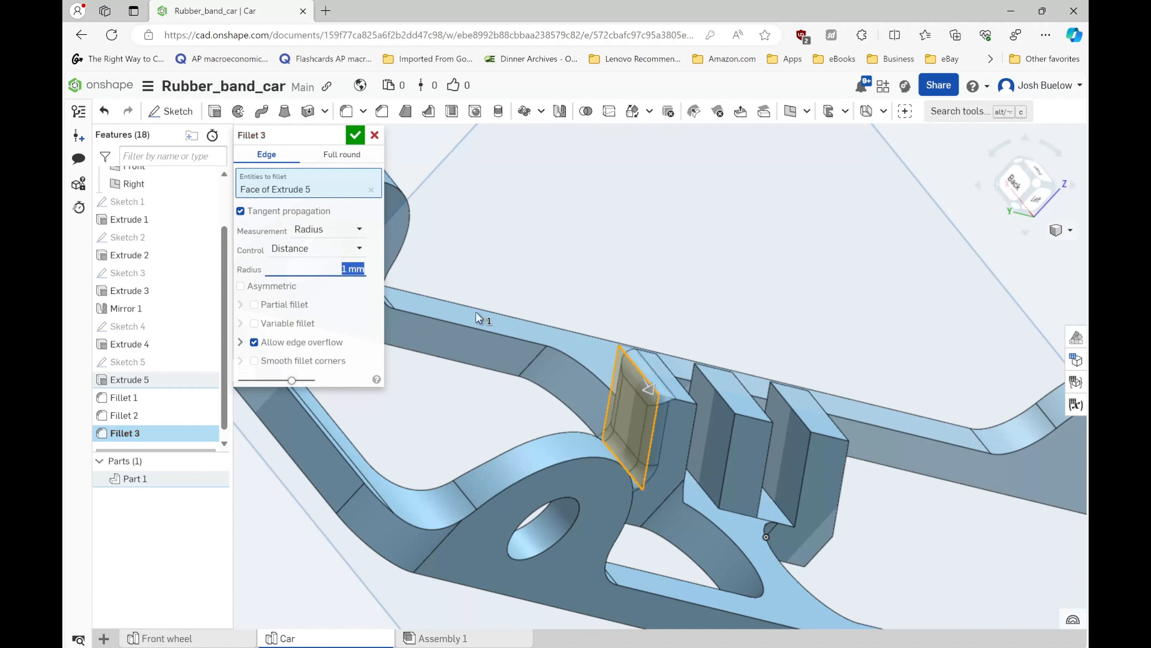
pyautogui.click(708, 429)
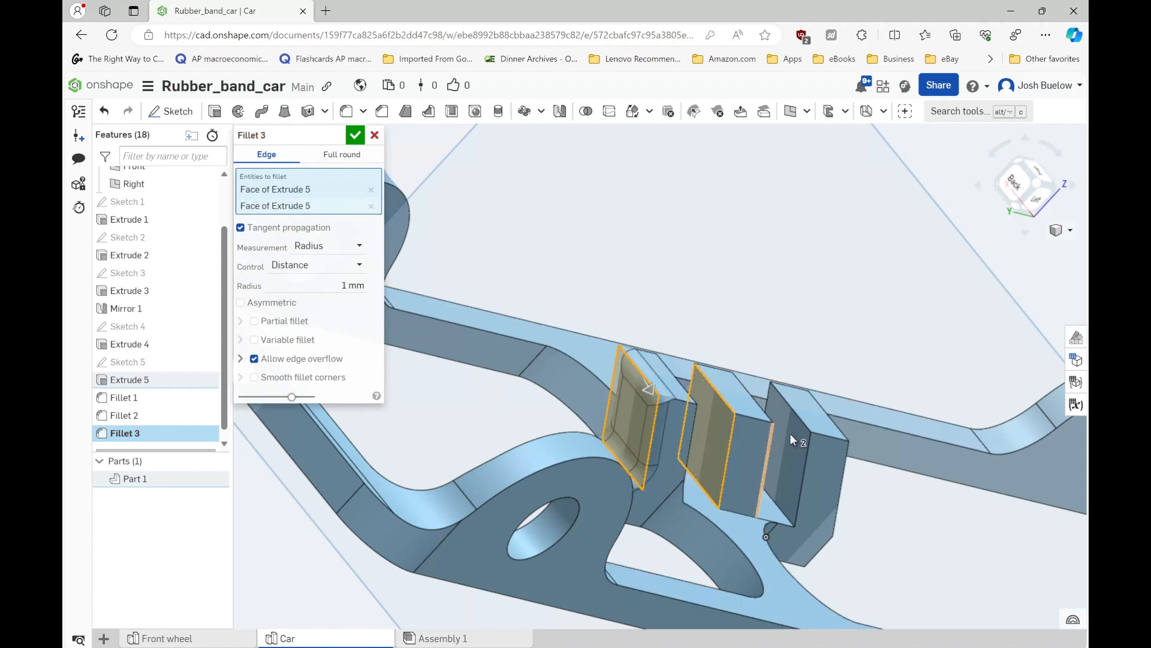
pyautogui.click(798, 448)
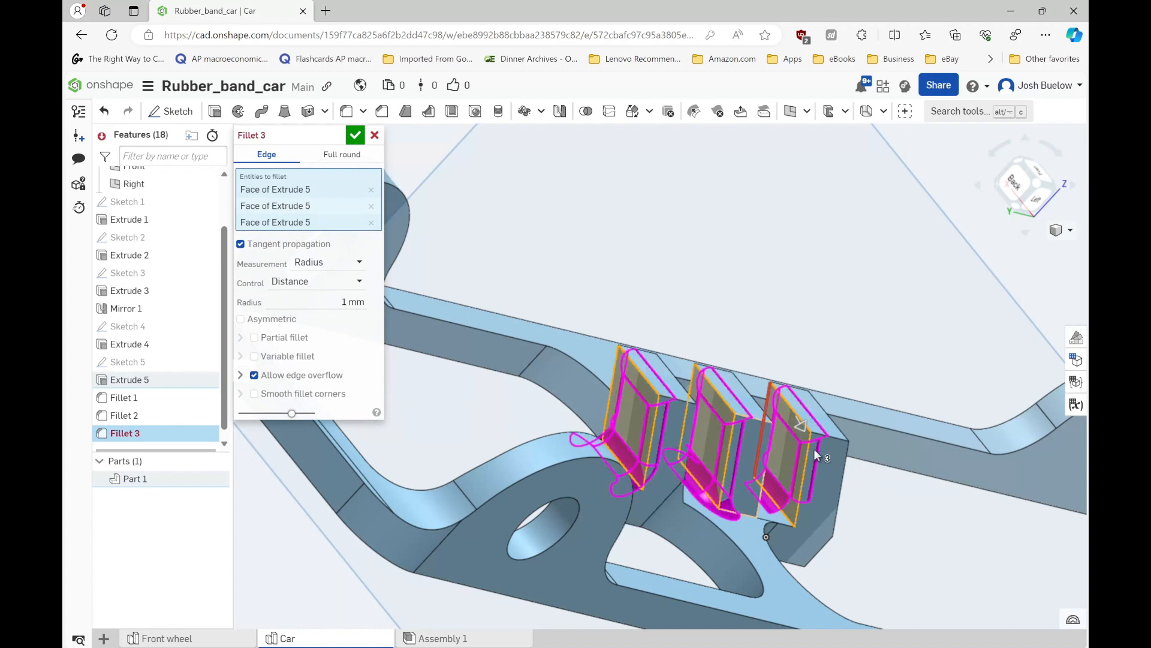
pyautogui.click(786, 446)
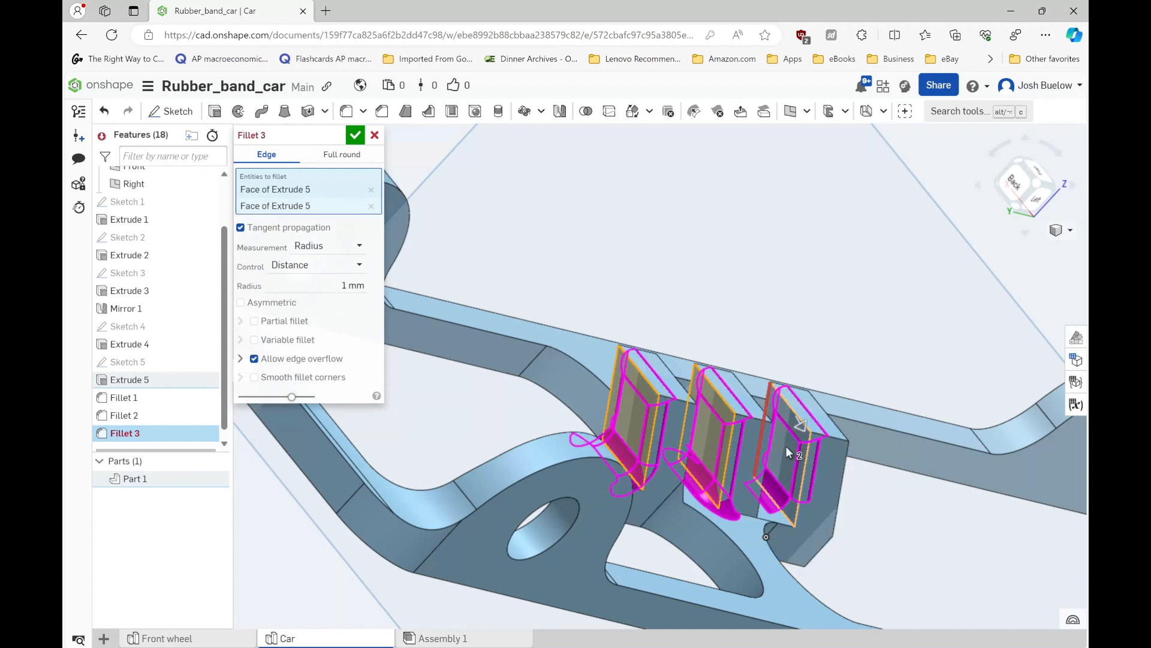
# - Add all three hook tip faces, the upper slanted faces of the two outer hooks, and the support's end face below the third hook
pyautogui.moveTo(717, 462); pyautogui.dragTo(677, 462, button='right')
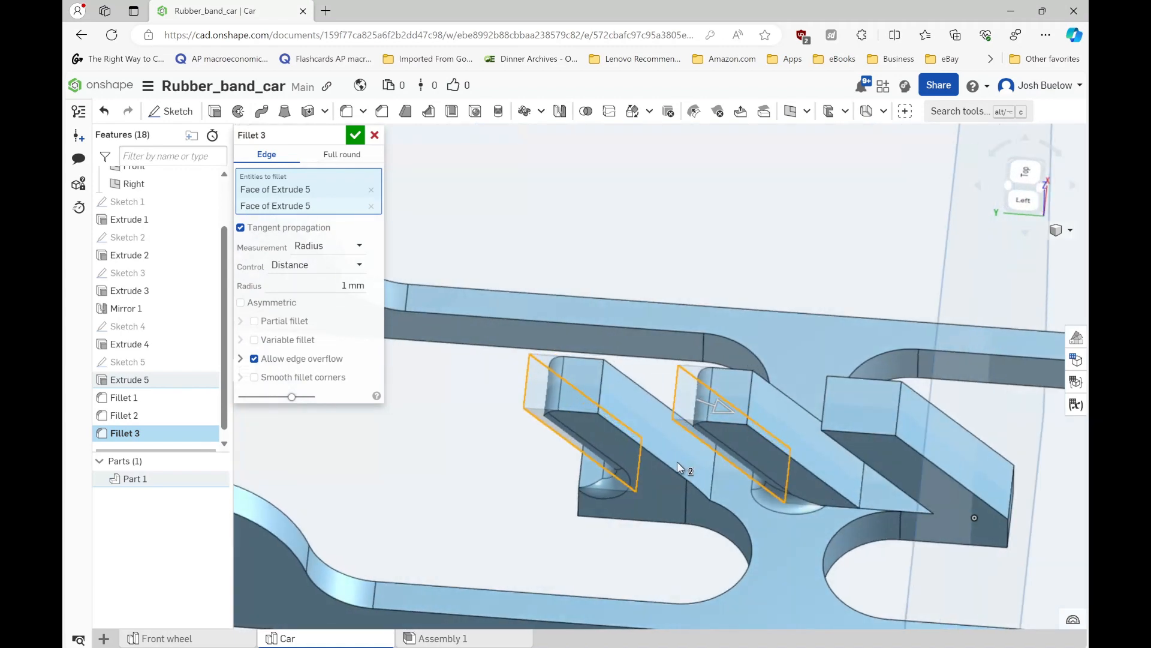
pyautogui.click(649, 426)
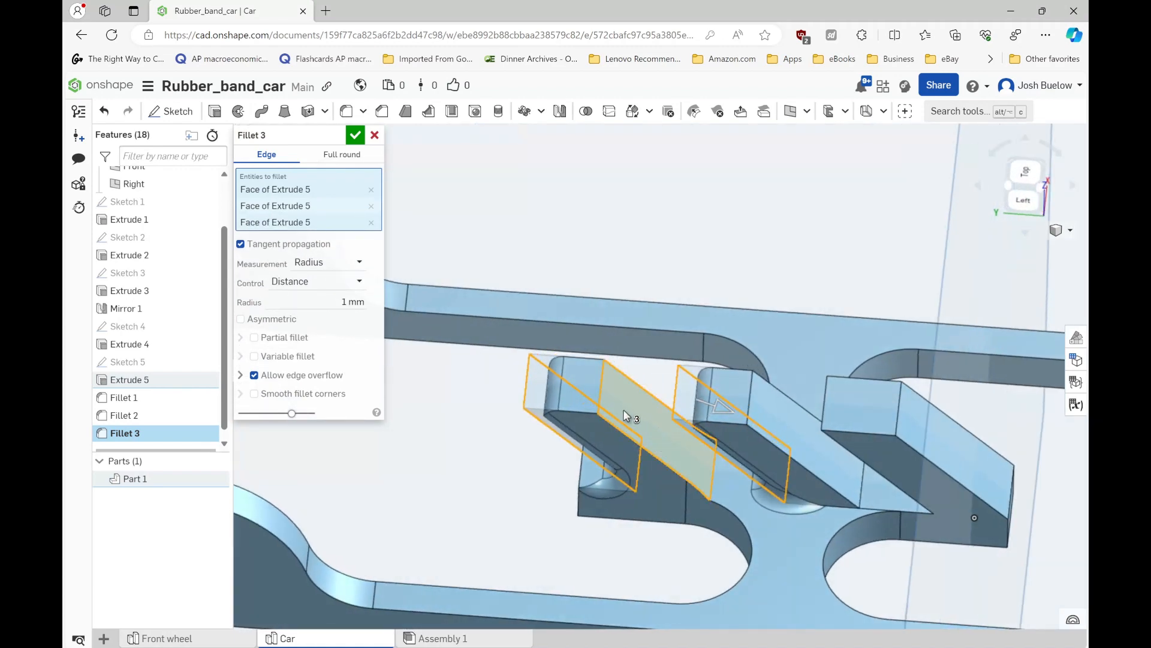
pyautogui.click(577, 376)
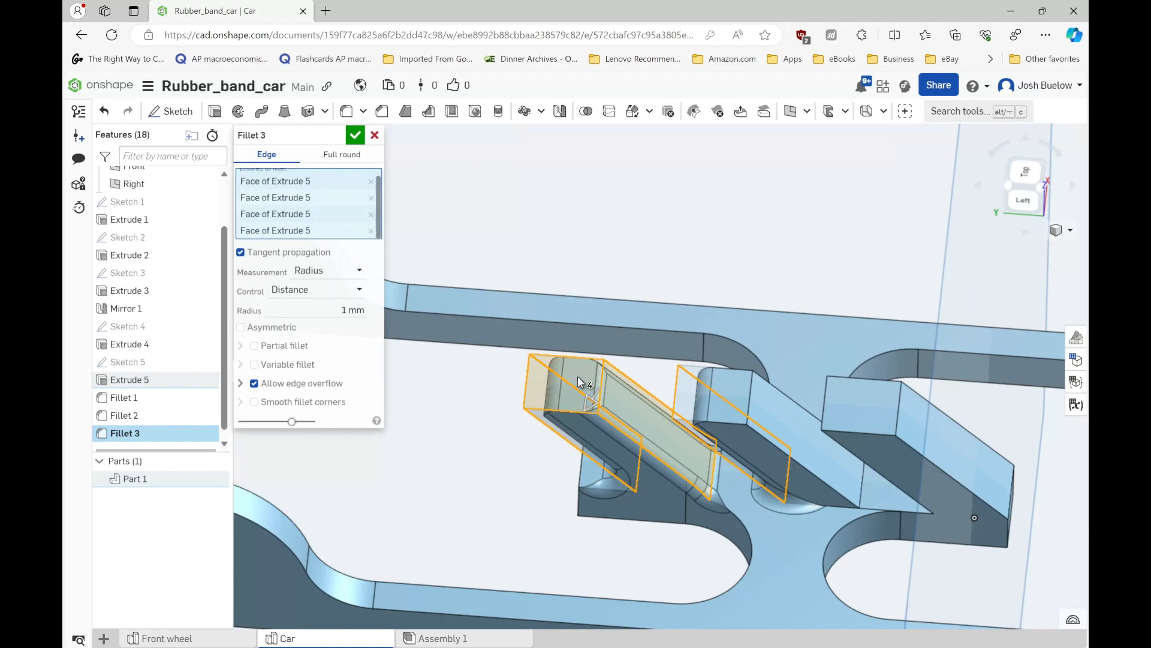
pyautogui.click(733, 386)
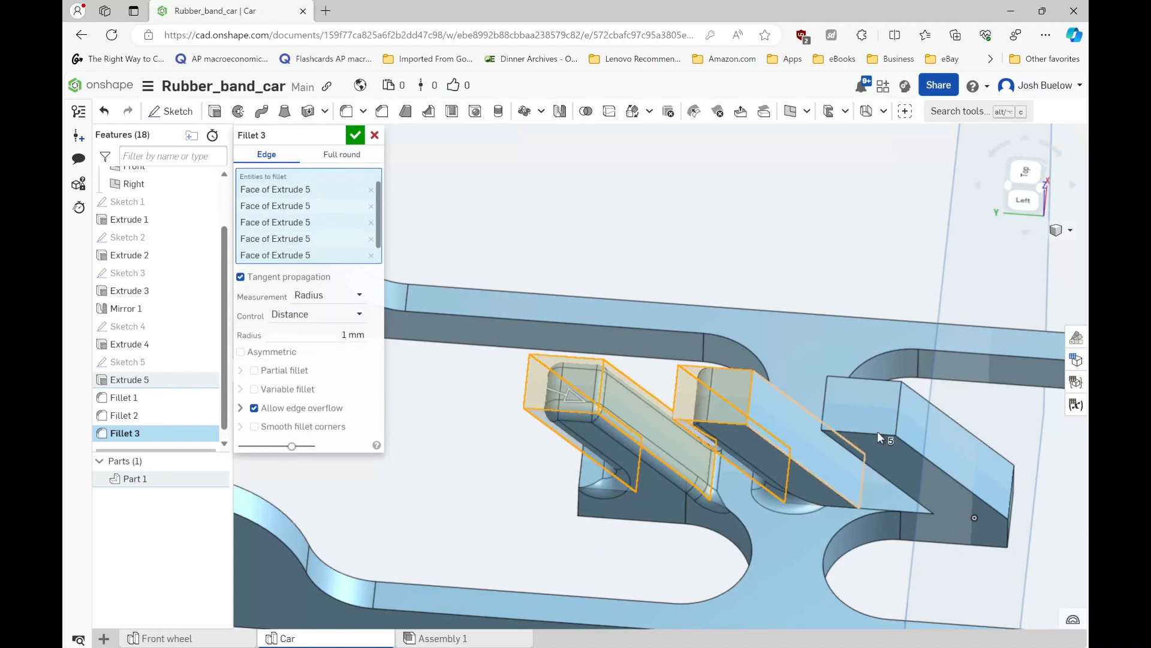
pyautogui.click(941, 432)
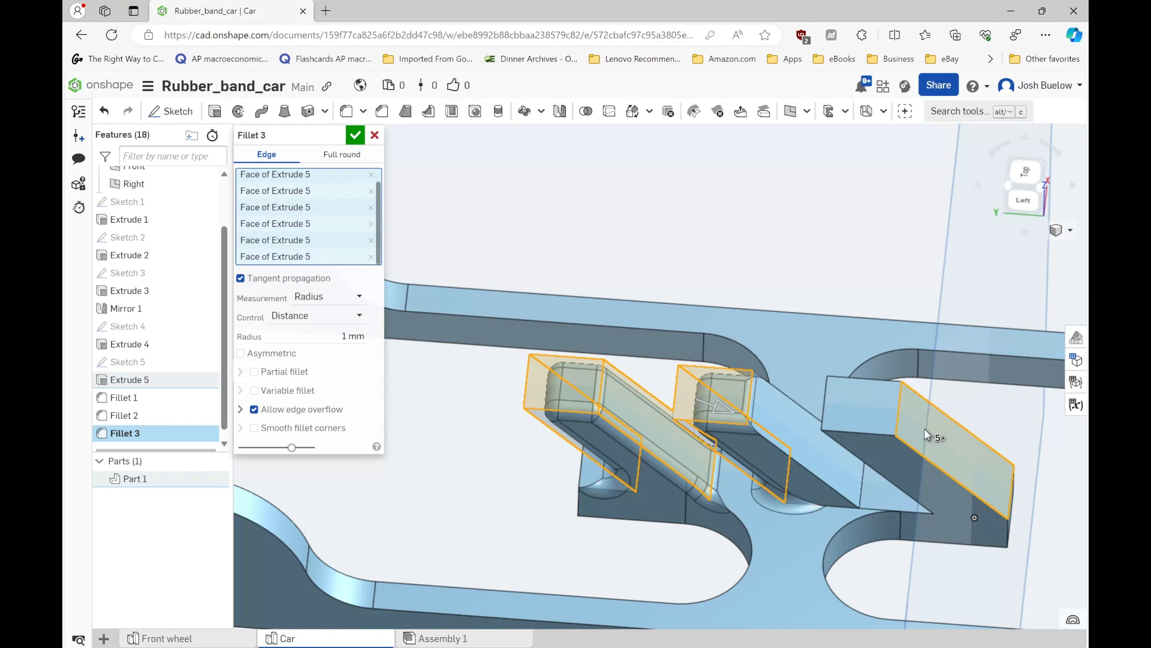
pyautogui.click(863, 411)
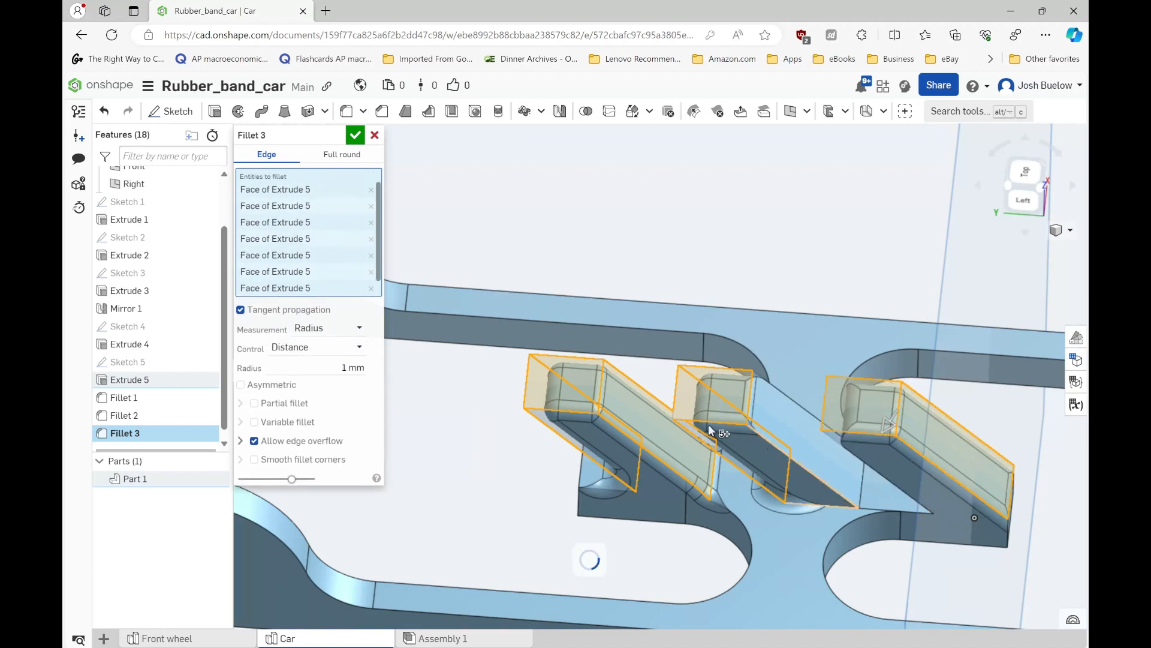
pyautogui.moveTo(709, 430); pyautogui.dragTo(952, 480, button='right')
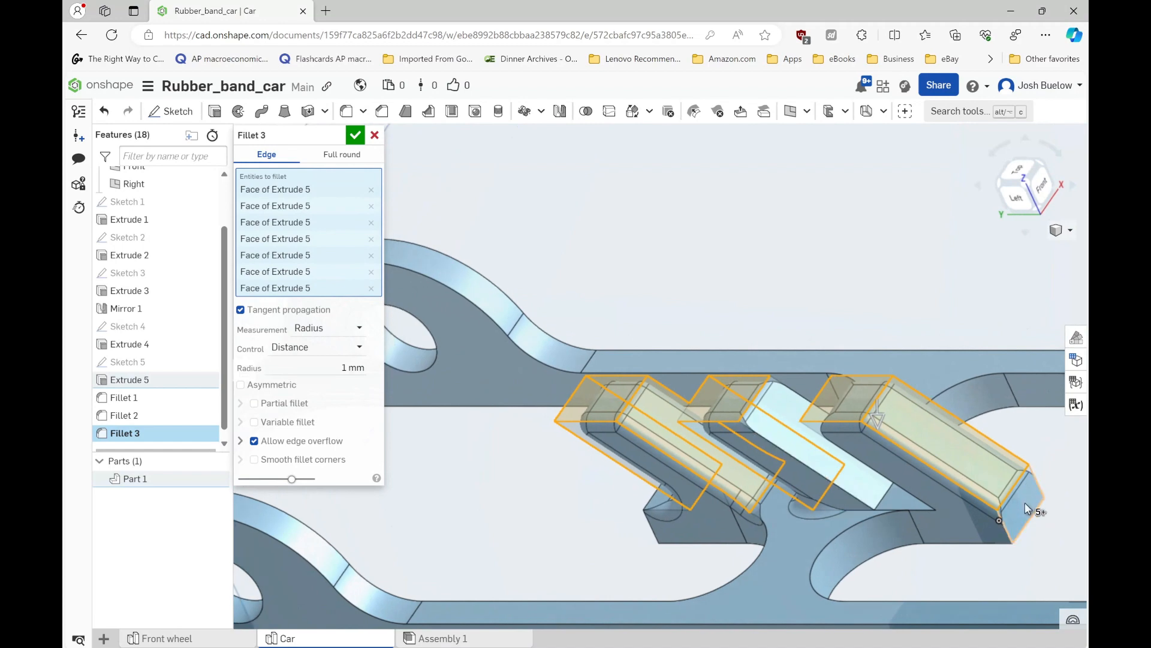
pyautogui.click(1025, 502)
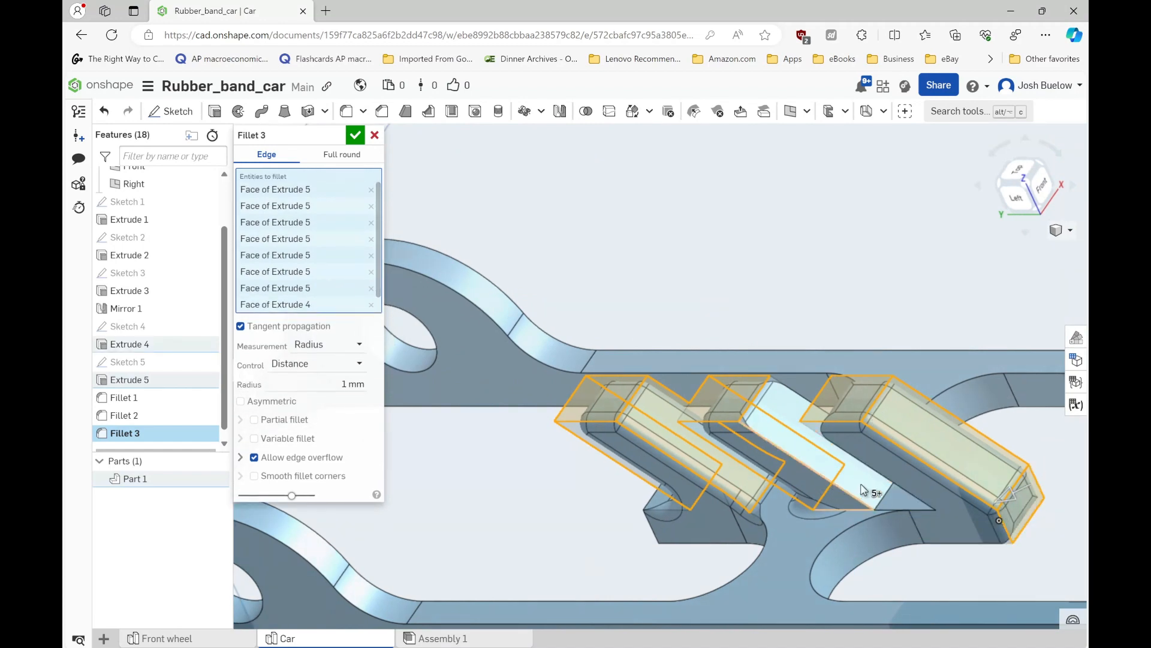
pyautogui.moveTo(819, 488); pyautogui.dragTo(665, 510, button='right')
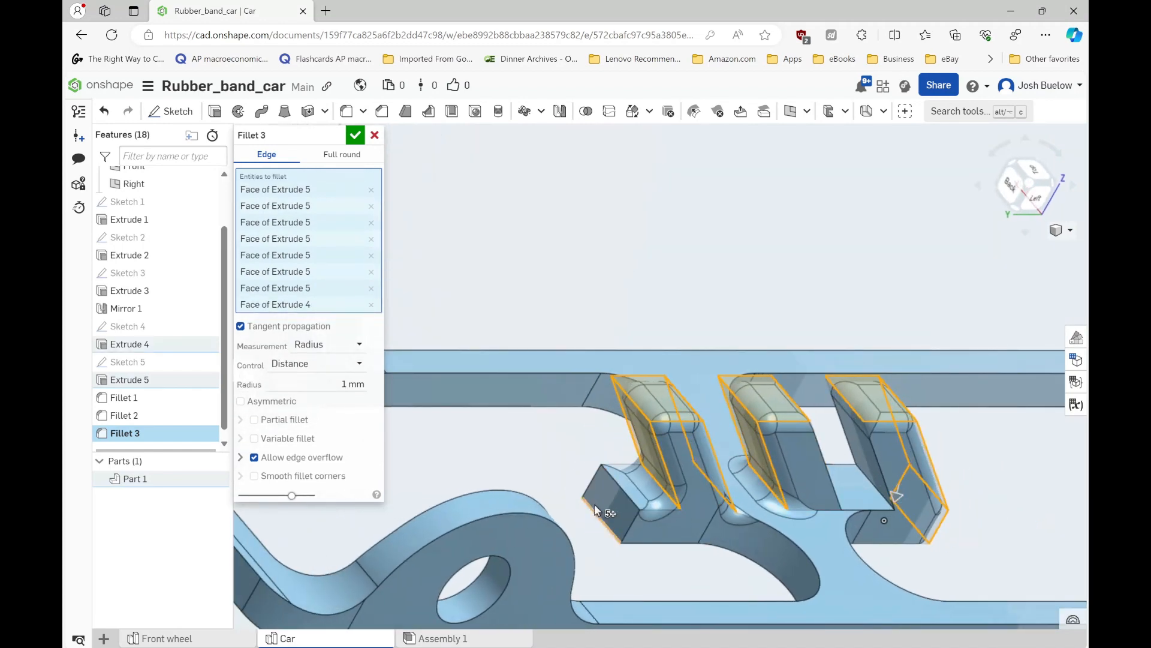
pyautogui.click(620, 508)
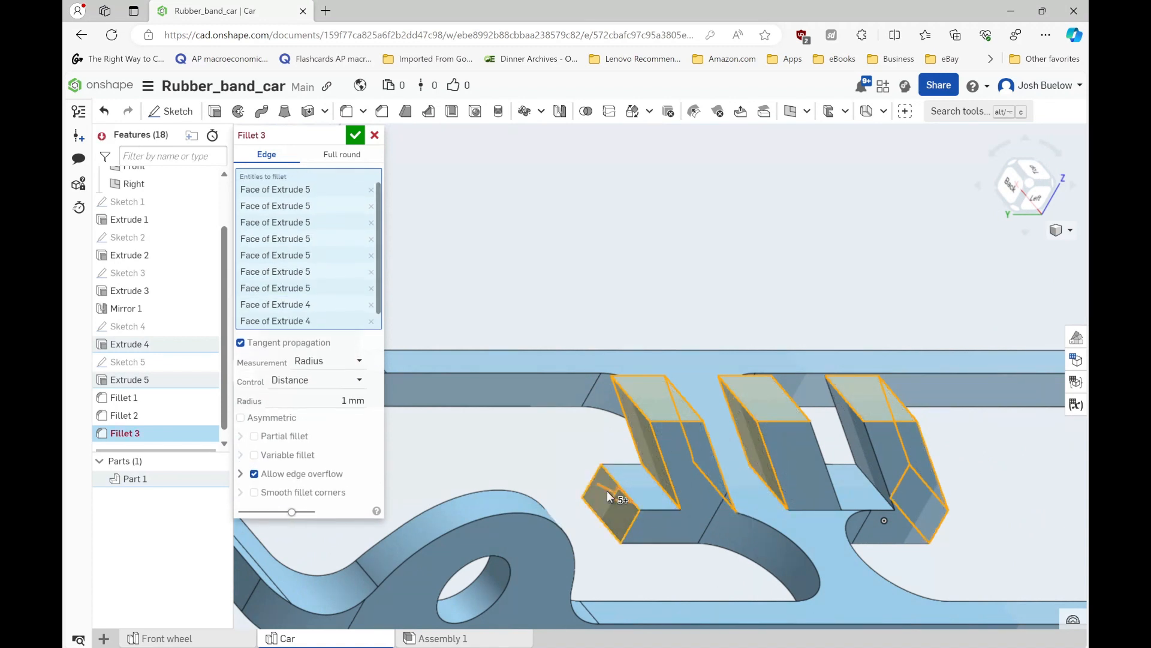
pyautogui.click(617, 516)
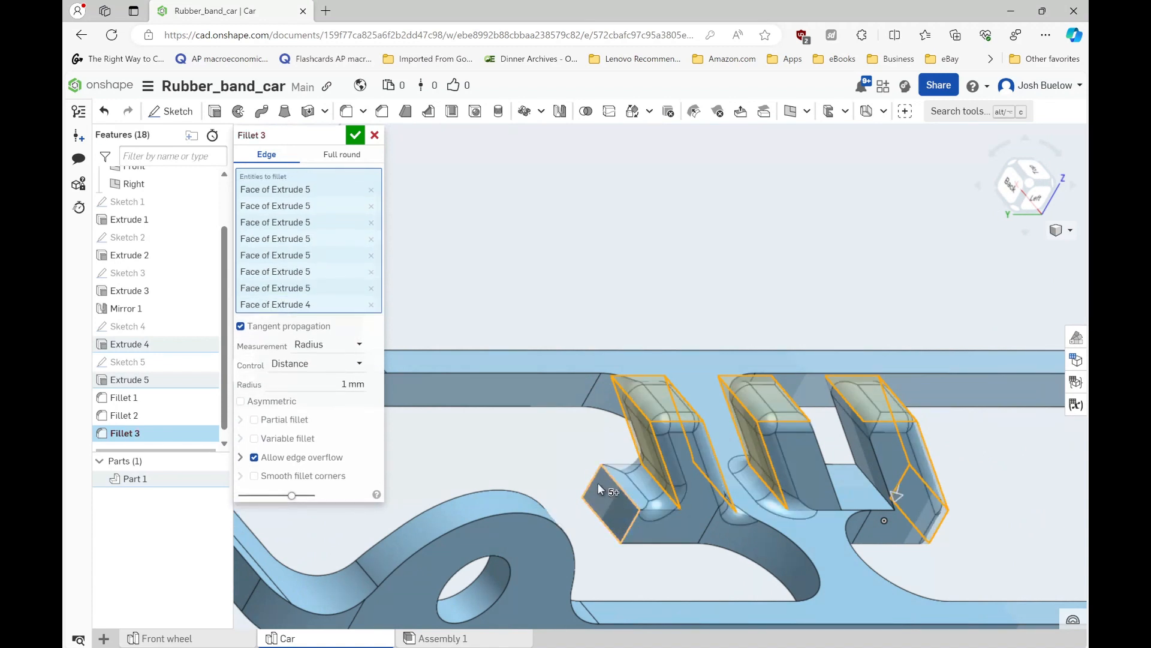
pyautogui.click(618, 490)
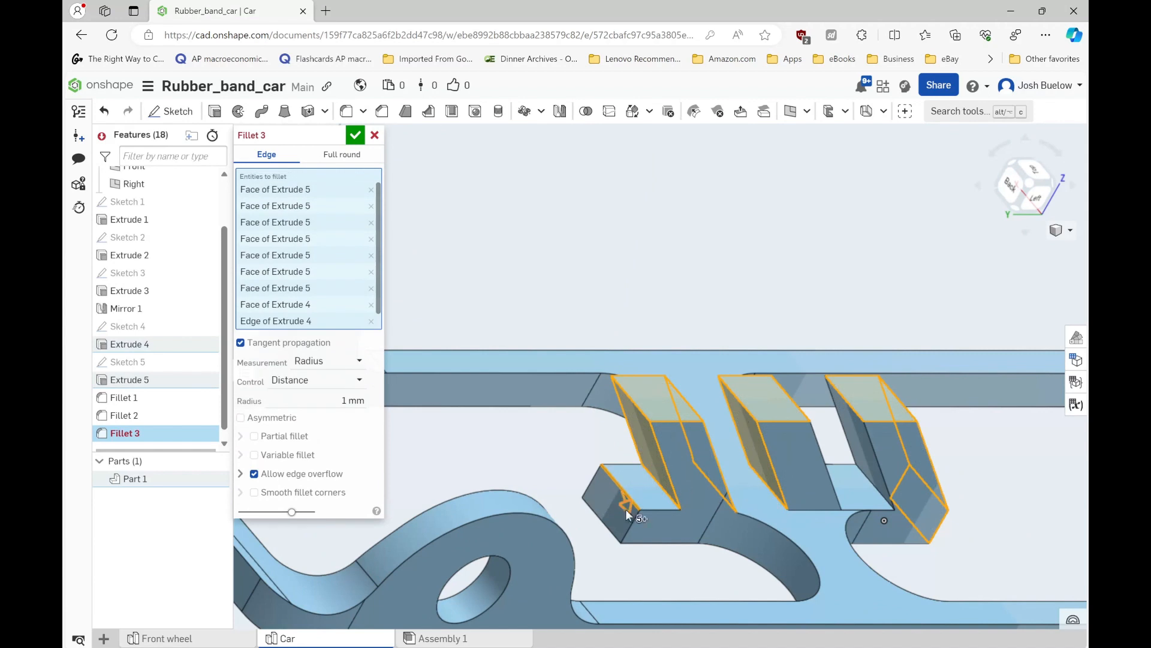
pyautogui.click(611, 476)
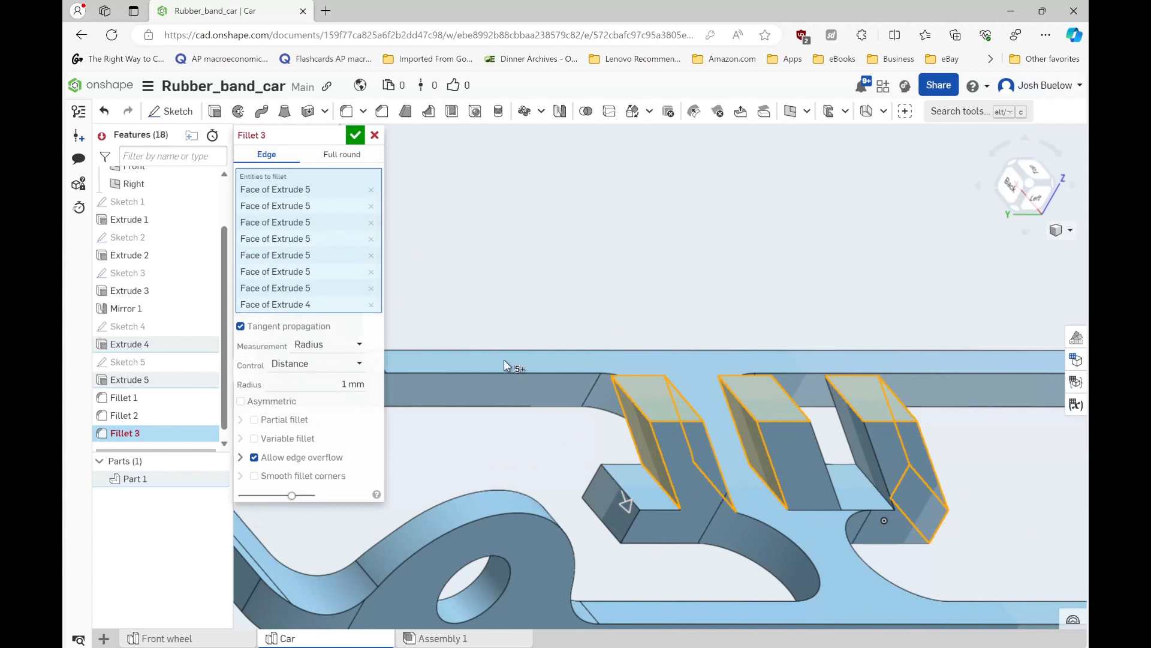
# - Apply the hook fillet and start another 1 mm fillet on the upper and lower edges of the support's free end beside the first hook
pyautogui.click(355, 135)
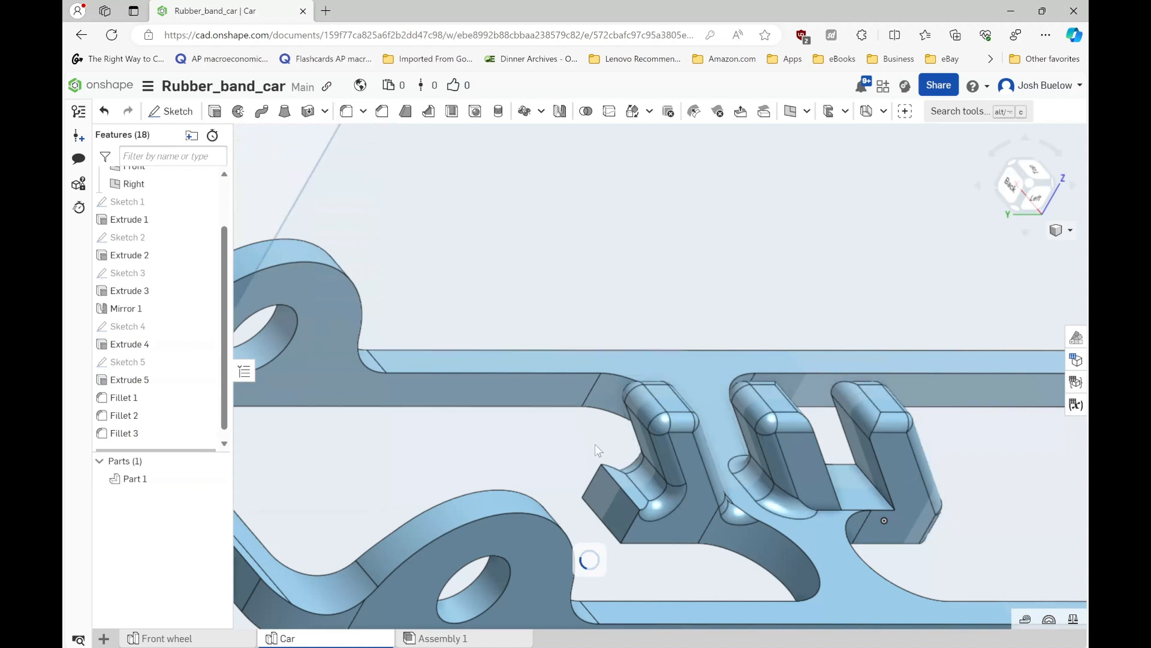
pyautogui.hotkey('shift', 'f')
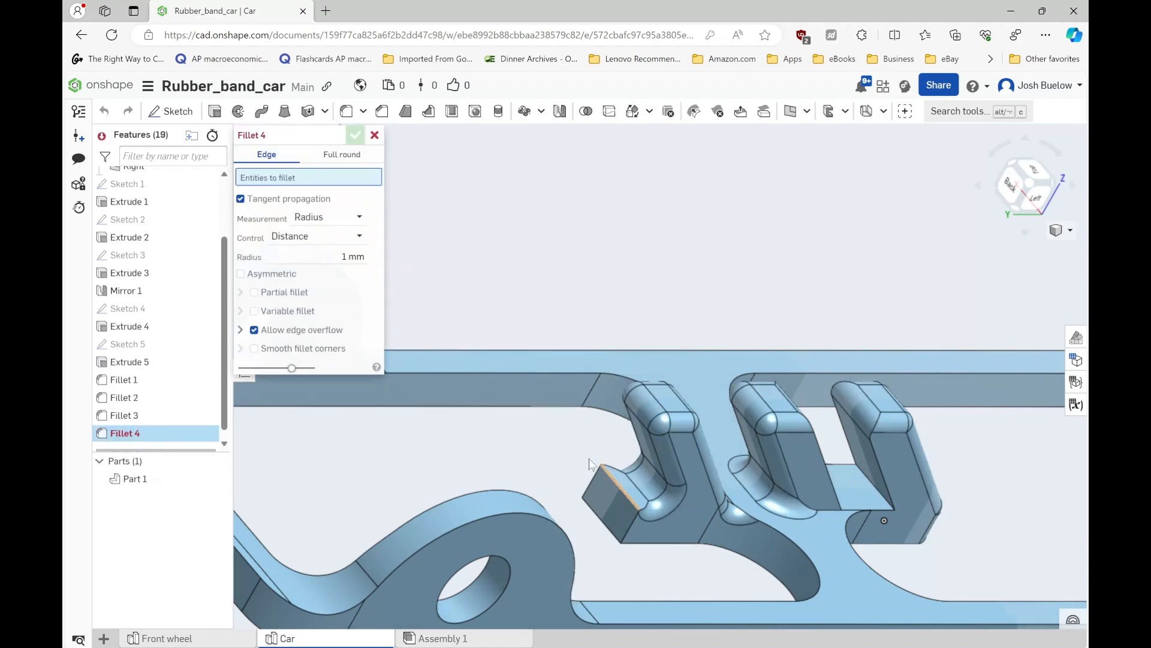
pyautogui.click(623, 489)
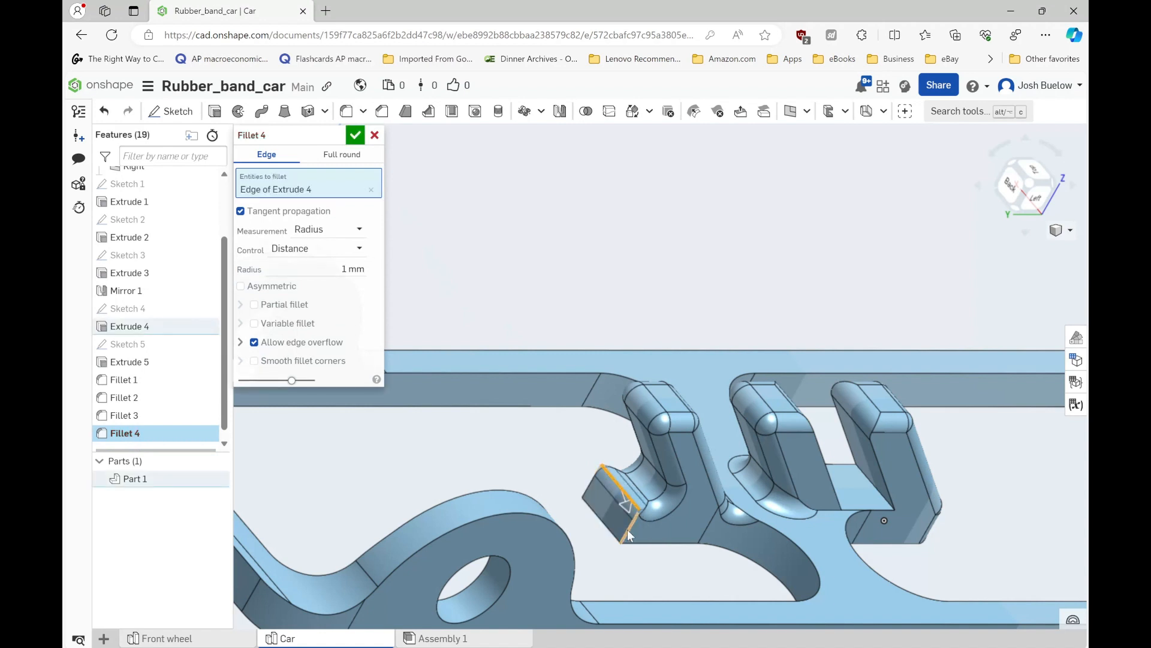
pyautogui.click(598, 487)
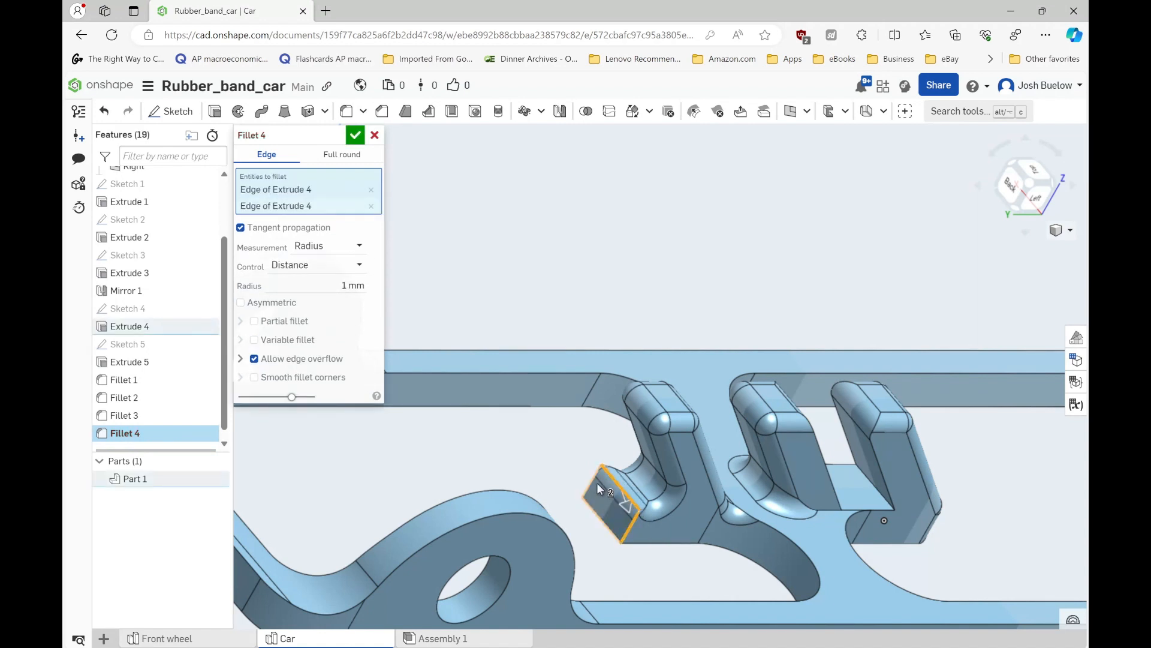
pyautogui.click(627, 529)
pyautogui.click(608, 530)
pyautogui.moveTo(612, 550); pyautogui.dragTo(584, 535, button='right')
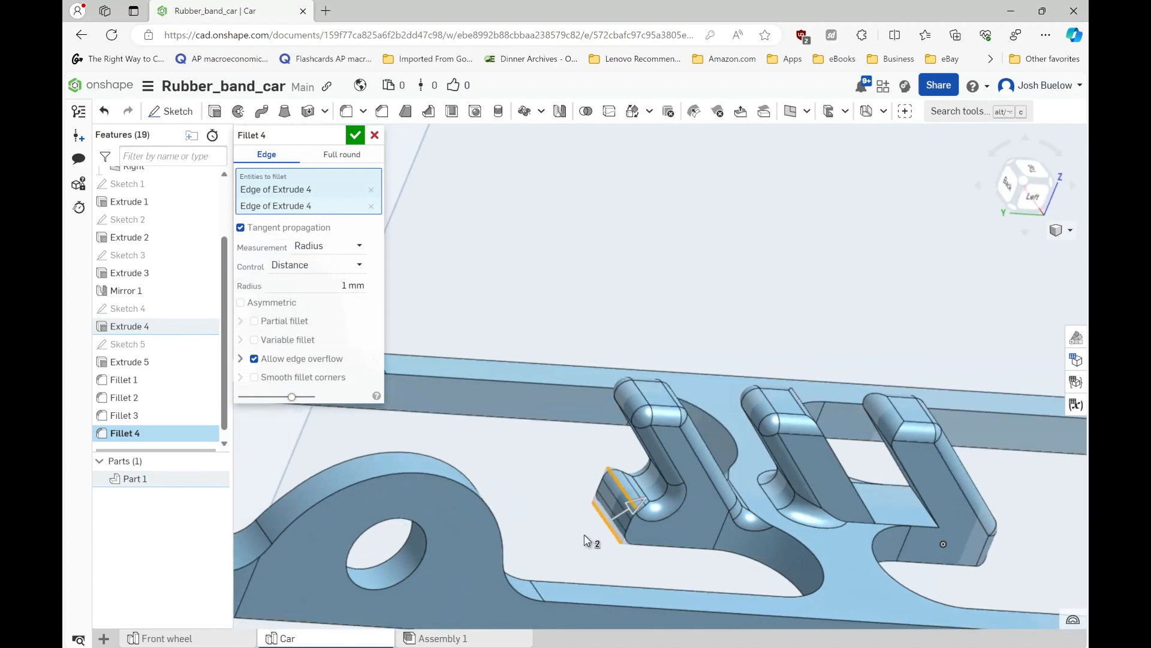
pyautogui.scroll(-3, 584, 535)
pyautogui.scroll(3, 833, 503)
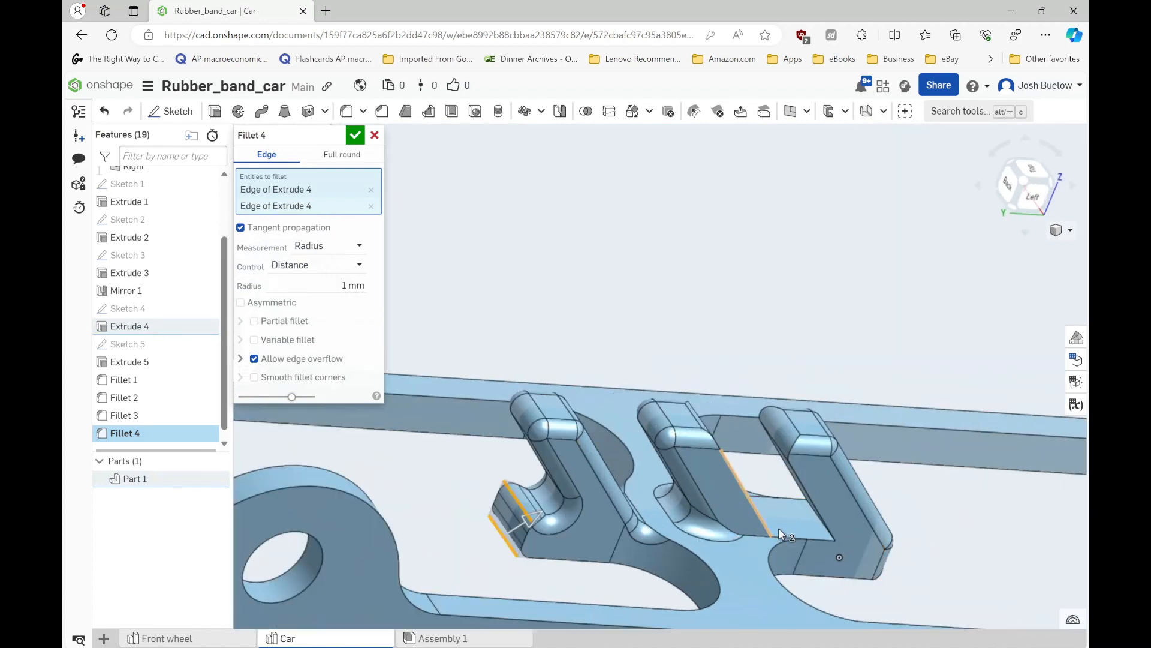
# - Add the third hook's inner base edge and both long edges of the middle hook's upper slanted face to the 1 mm fillet
pyautogui.moveTo(778, 528)
pyautogui.mouseDown(button='right')
pyautogui.moveTo(769, 534)
pyautogui.moveTo(815, 523)
pyautogui.moveTo(760, 522)
pyautogui.mouseUp(button='right')
pyautogui.click(762, 516)
pyautogui.click(815, 523)
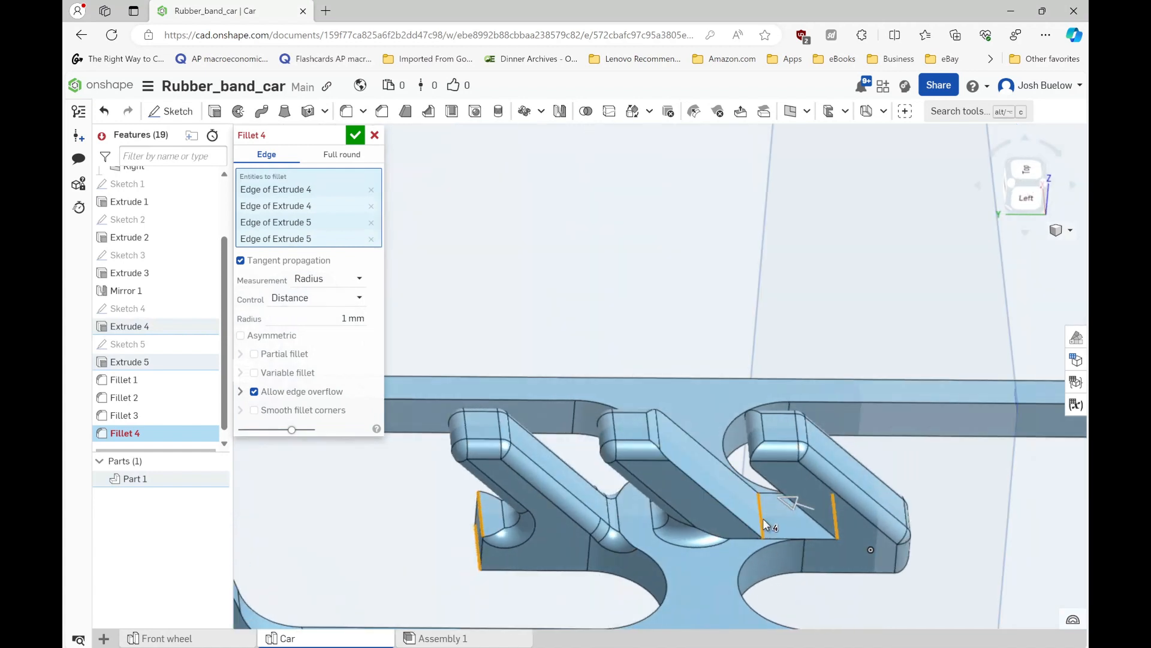
pyautogui.click(763, 518)
pyautogui.click(738, 520)
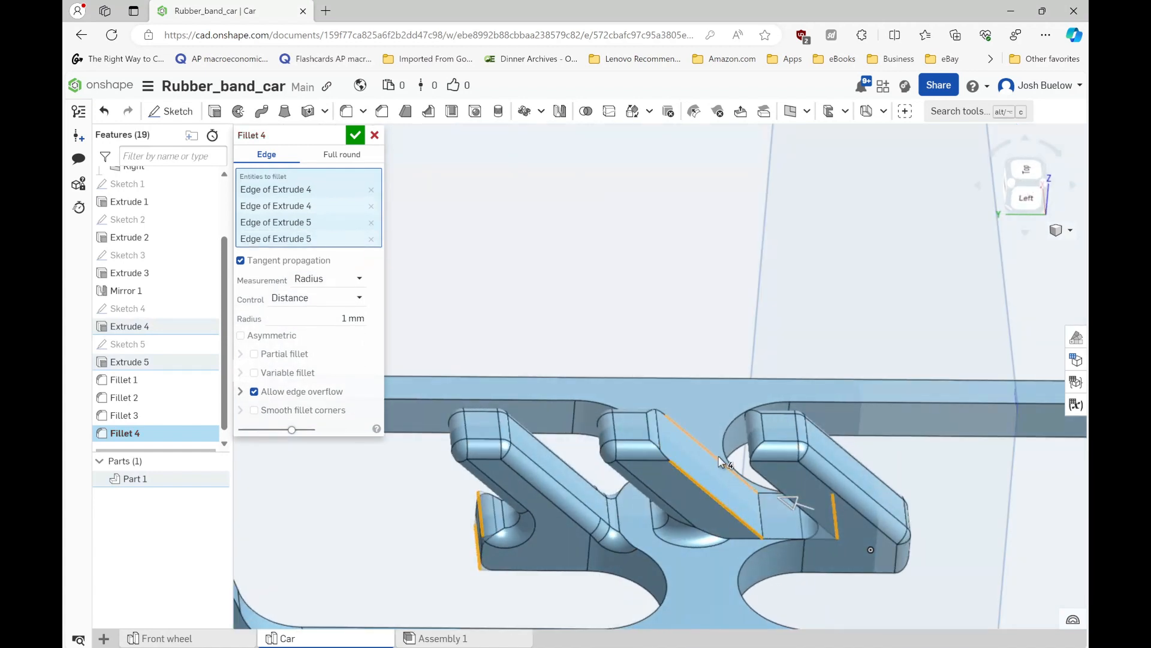
pyautogui.click(709, 454)
# - Try adding a side edge of the third hook's overhanging face, remove it from the selection, and apply the 1 mm fillet
pyautogui.moveTo(732, 488); pyautogui.dragTo(805, 493, button='right')
pyautogui.click(800, 490)
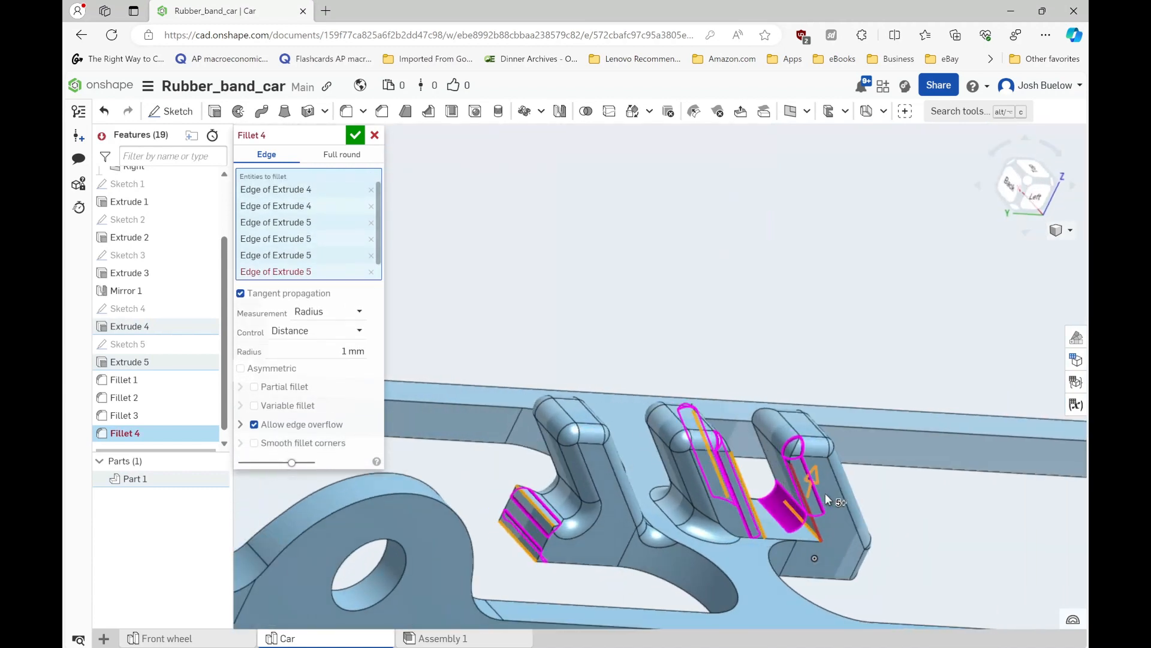
pyautogui.click(816, 531)
pyautogui.moveTo(837, 519); pyautogui.dragTo(865, 563, button='right')
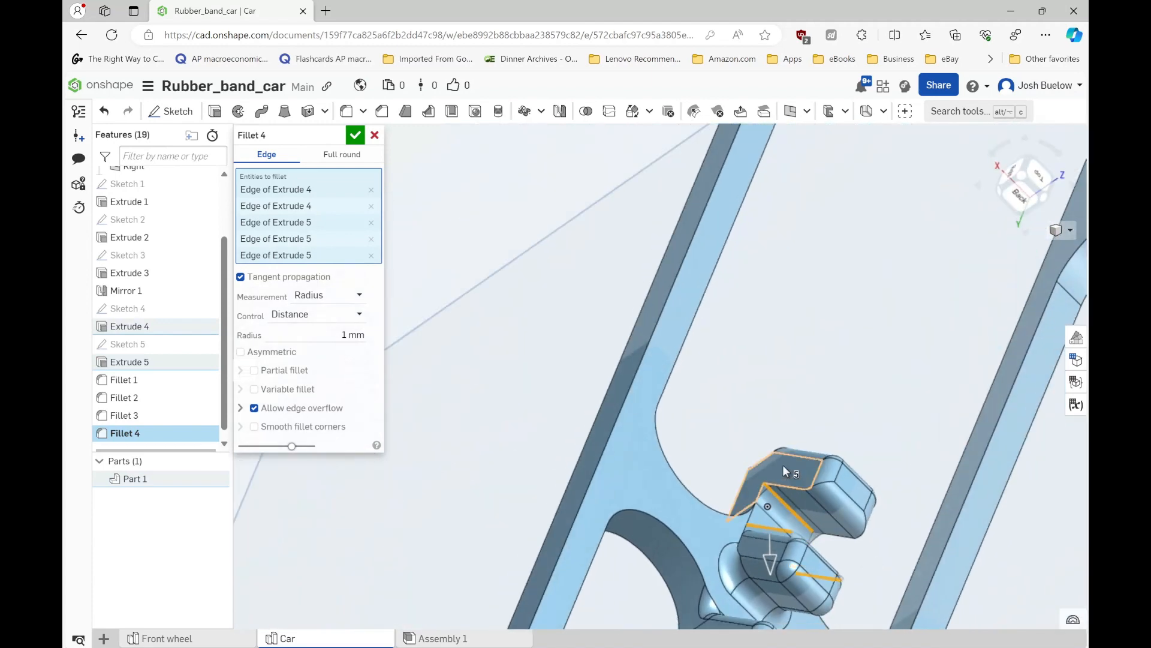
pyautogui.scroll(-3, 782, 470)
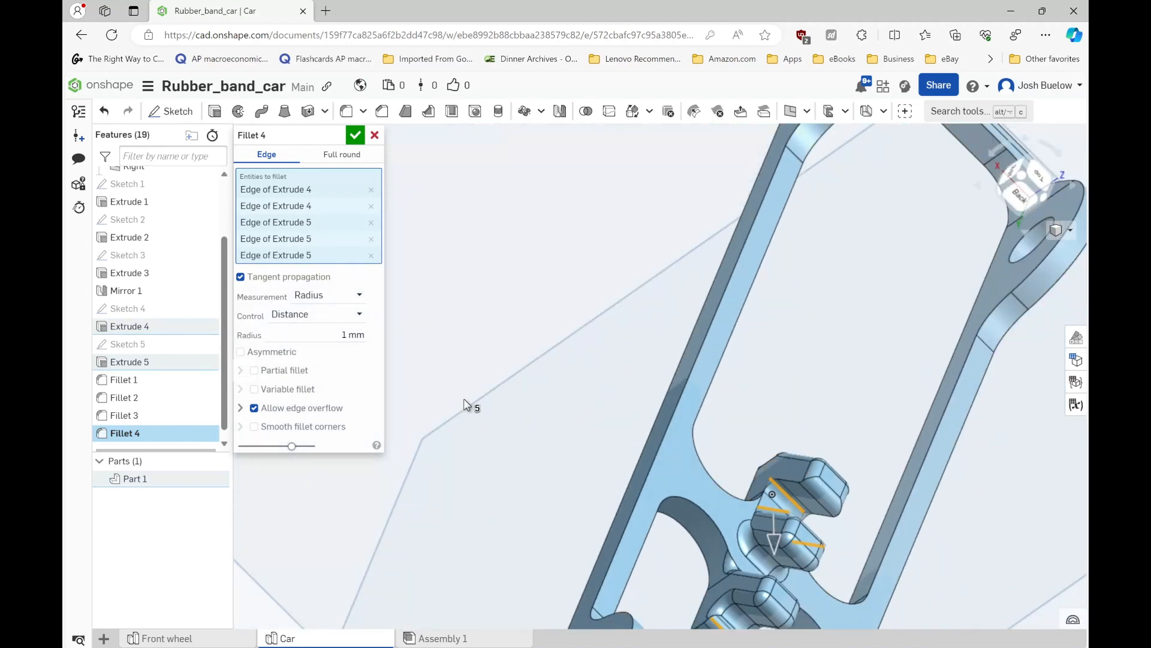
pyautogui.click(358, 137)
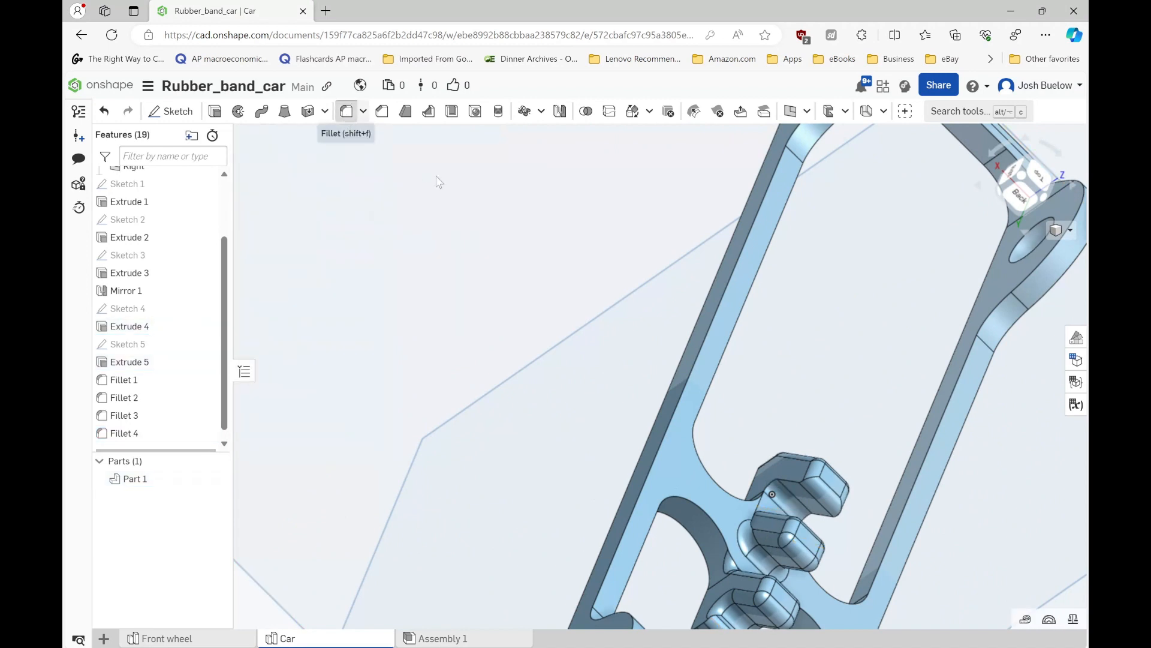
# - Apply a 1 mm fillet to the short base edge beside the middle hook, removing the outer hook's side edge from the selection
pyautogui.hotkey('shift', 'f')
pyautogui.scroll(3, 776, 491)
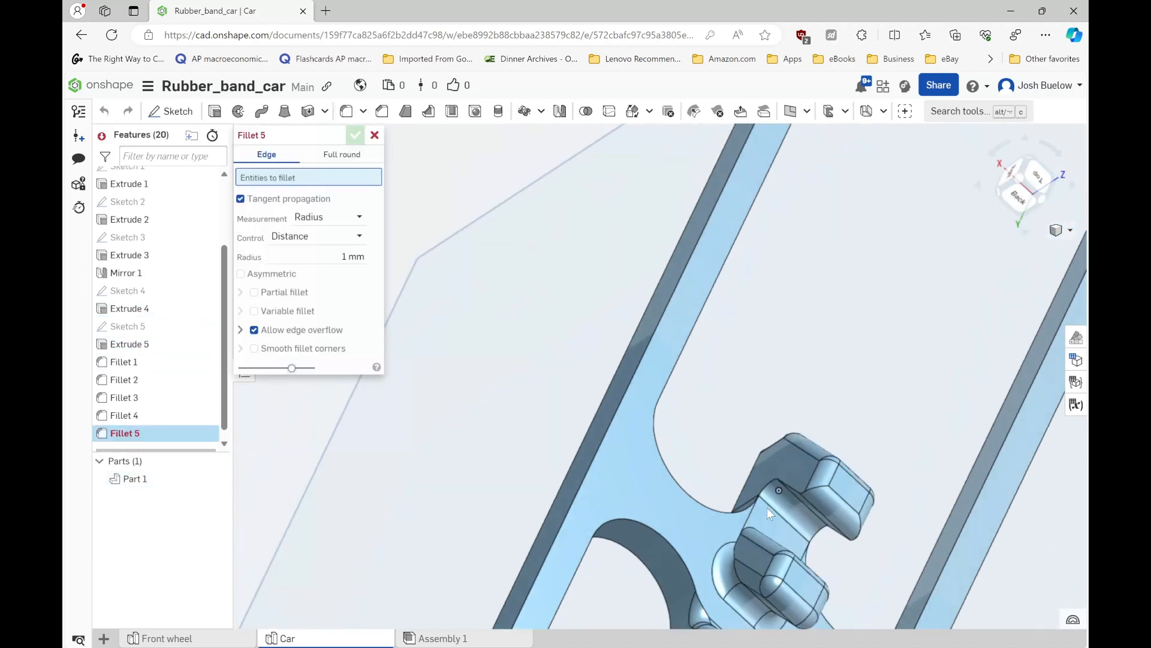
pyautogui.moveTo(767, 507); pyautogui.dragTo(793, 505, button='right')
pyautogui.click(765, 549)
pyautogui.click(818, 528)
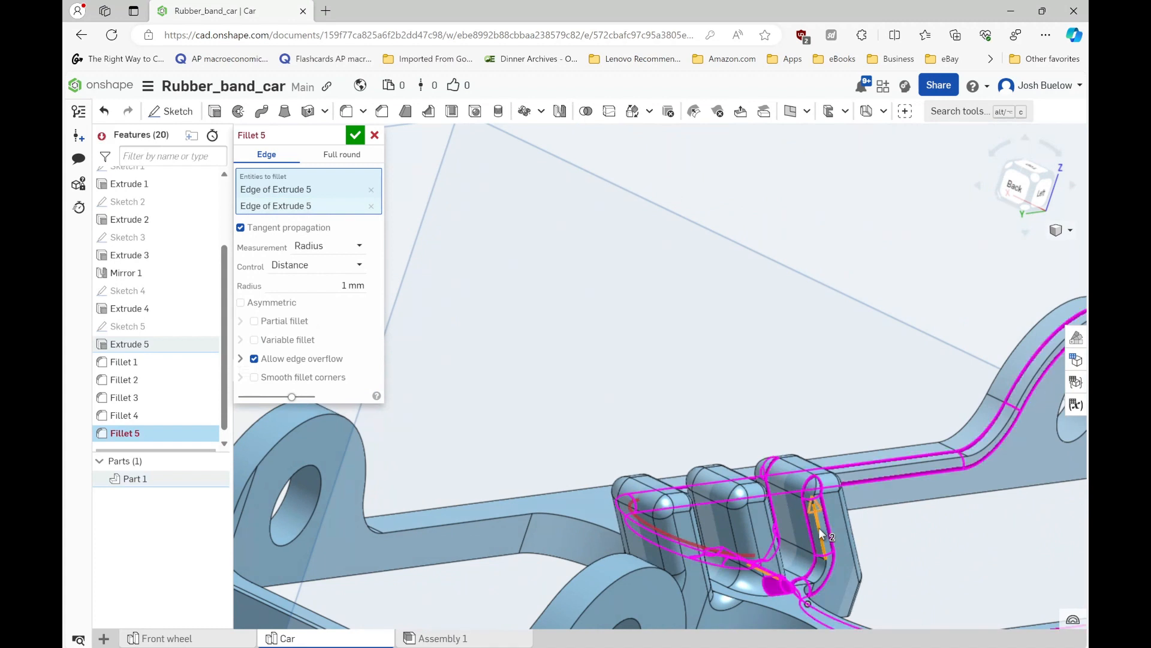
pyautogui.scroll(-3, 841, 525)
pyautogui.scroll(3, 825, 533)
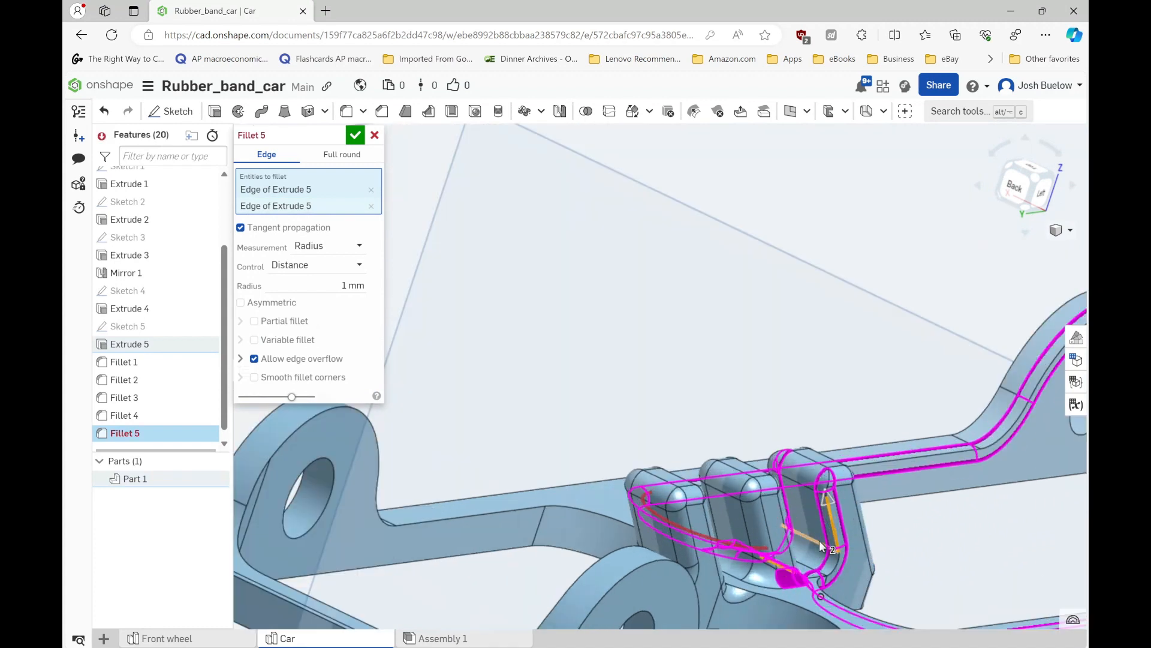
pyautogui.click(832, 531)
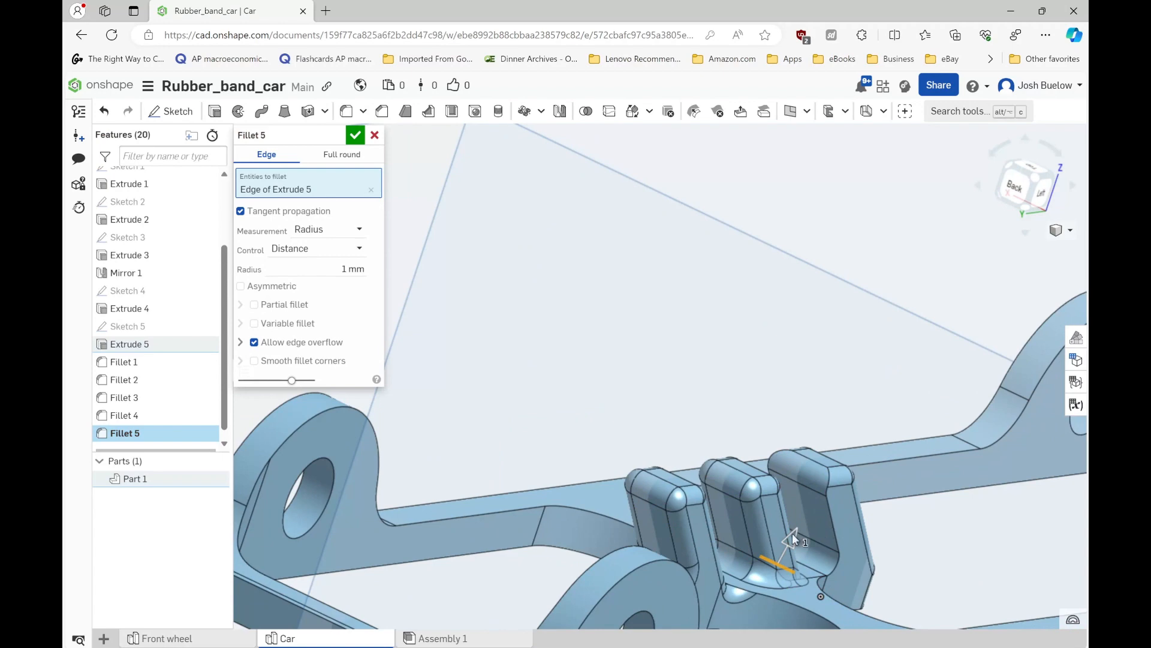
pyautogui.scroll(-2, 792, 534)
pyautogui.moveTo(747, 548); pyautogui.dragTo(692, 486, button='right')
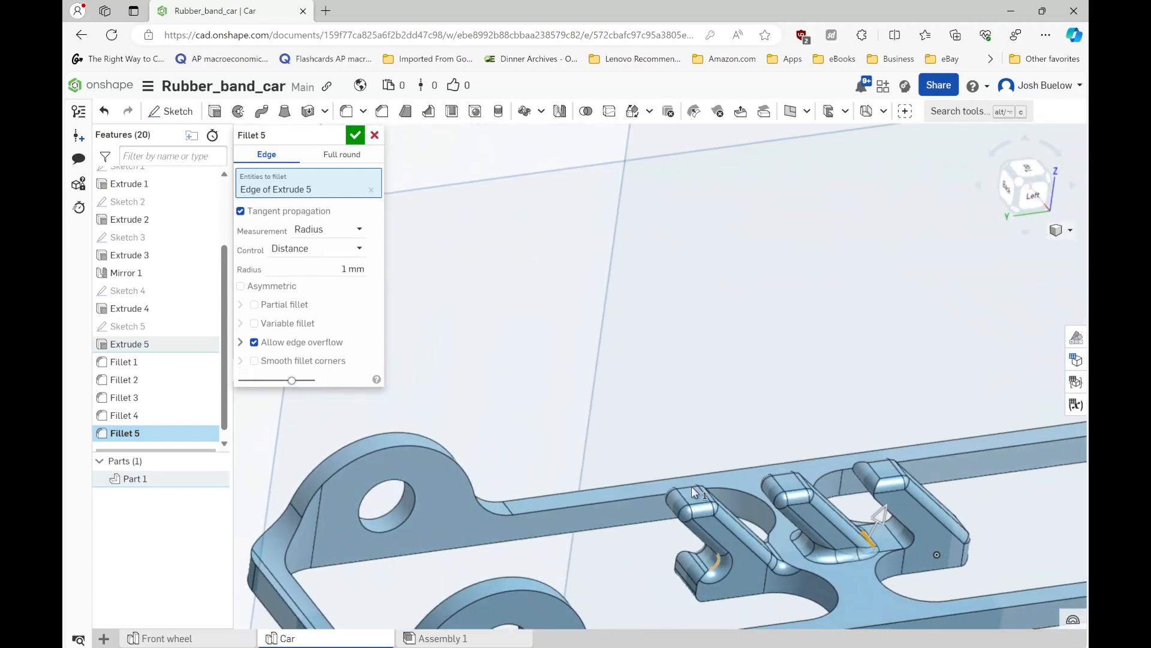
pyautogui.click(356, 136)
# - Edit the frame's base sketch on the Top plane to set the rectangle's length to 300 mm, and rebuild the part
pyautogui.scroll(-4, 537, 282)
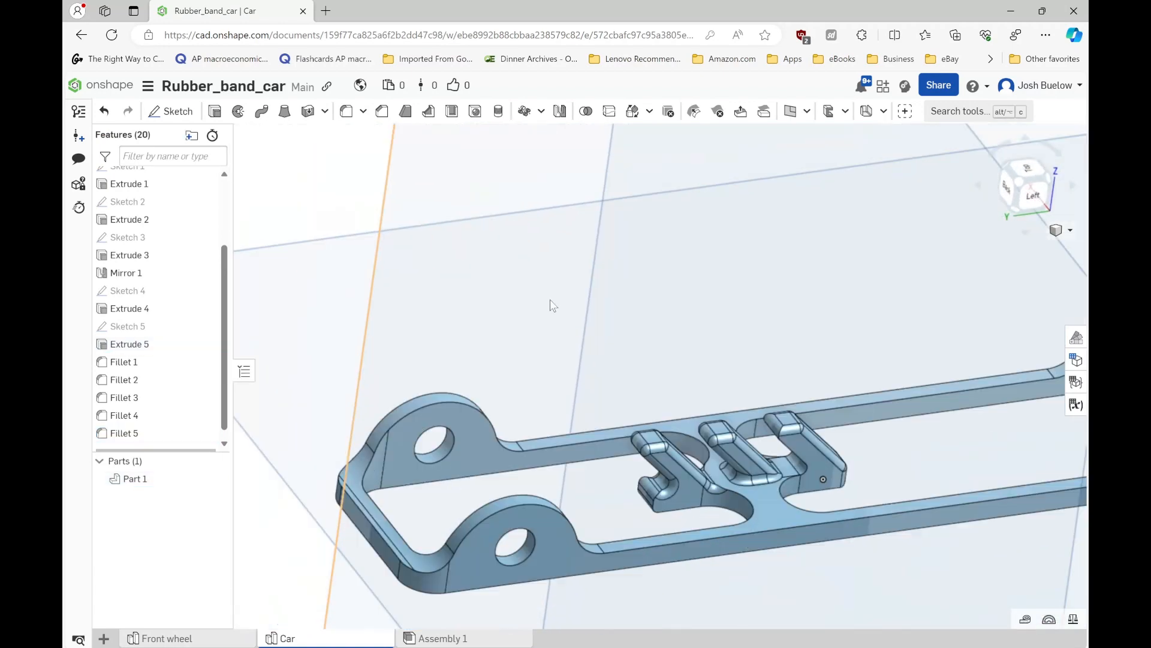
pyautogui.scroll(-3, 720, 431)
pyautogui.moveTo(699, 445); pyautogui.dragTo(678, 469, button='right')
pyautogui.scroll(-3, 677, 351)
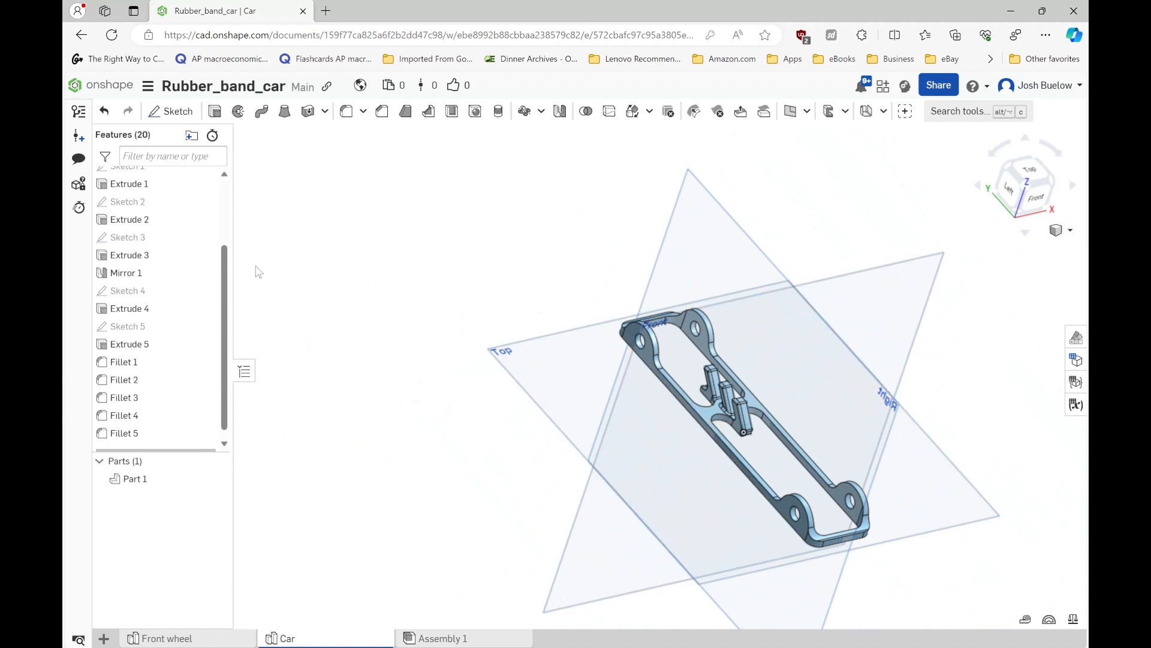
pyautogui.scroll(3, 139, 270)
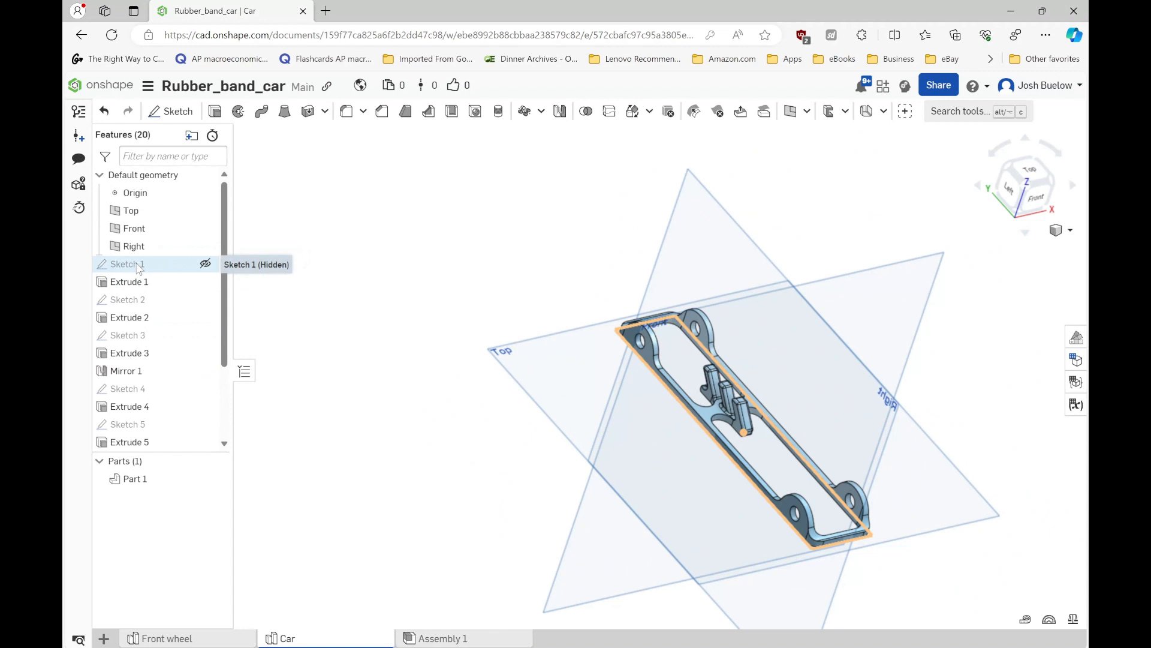
pyautogui.doubleClick(139, 265)
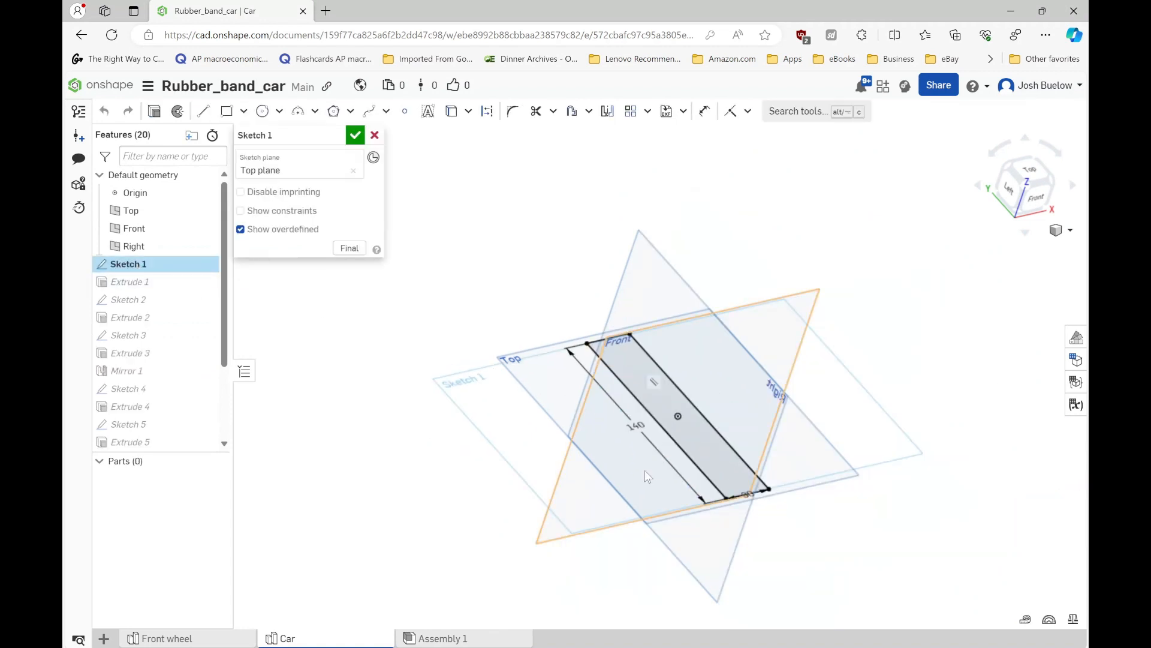
pyautogui.moveTo(645, 470)
pyautogui.mouseDown(button='right')
pyautogui.moveTo(616, 496)
pyautogui.moveTo(626, 489)
pyautogui.mouseUp(button='right')
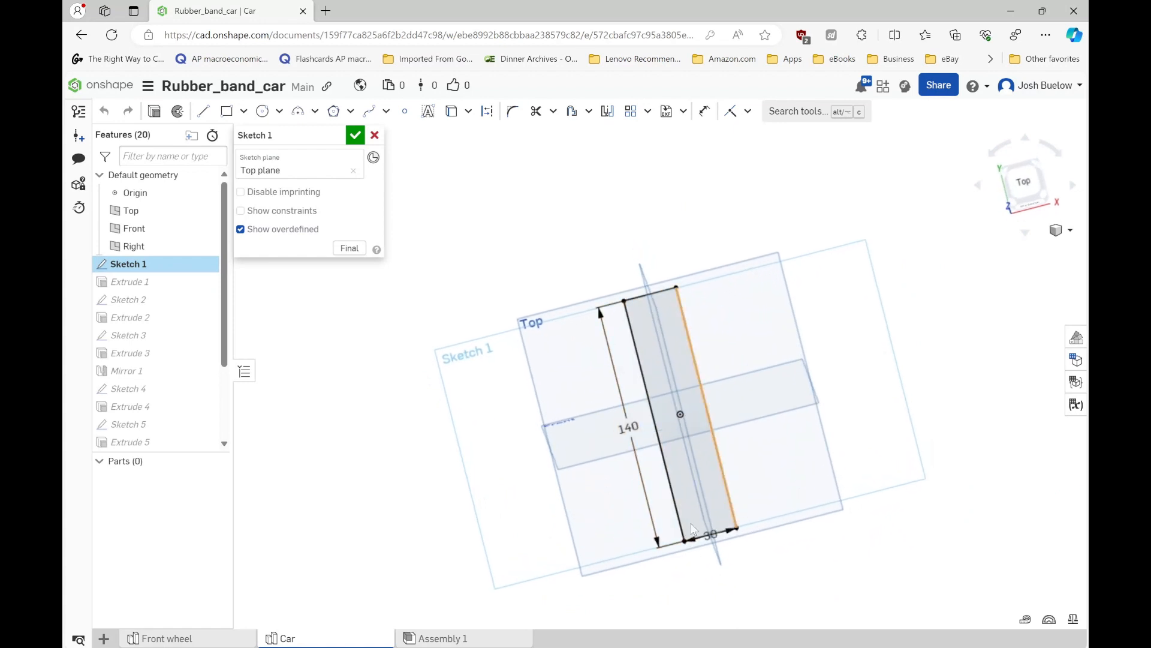
pyautogui.doubleClick(628, 426)
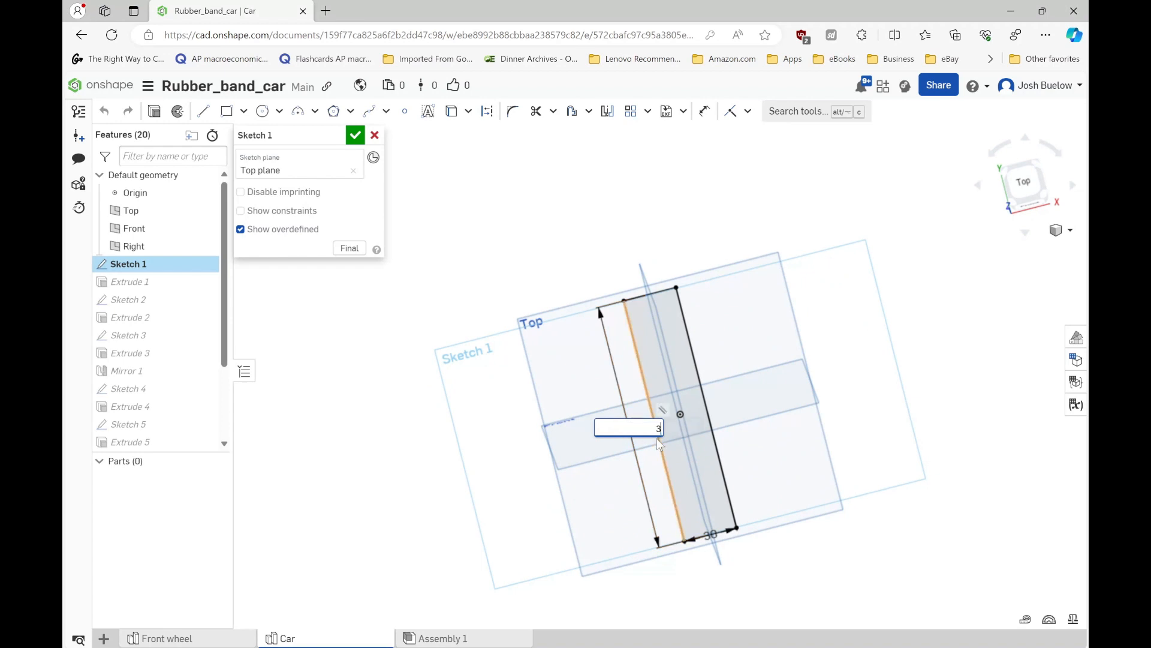
pyautogui.write('300')
pyautogui.press('Return')
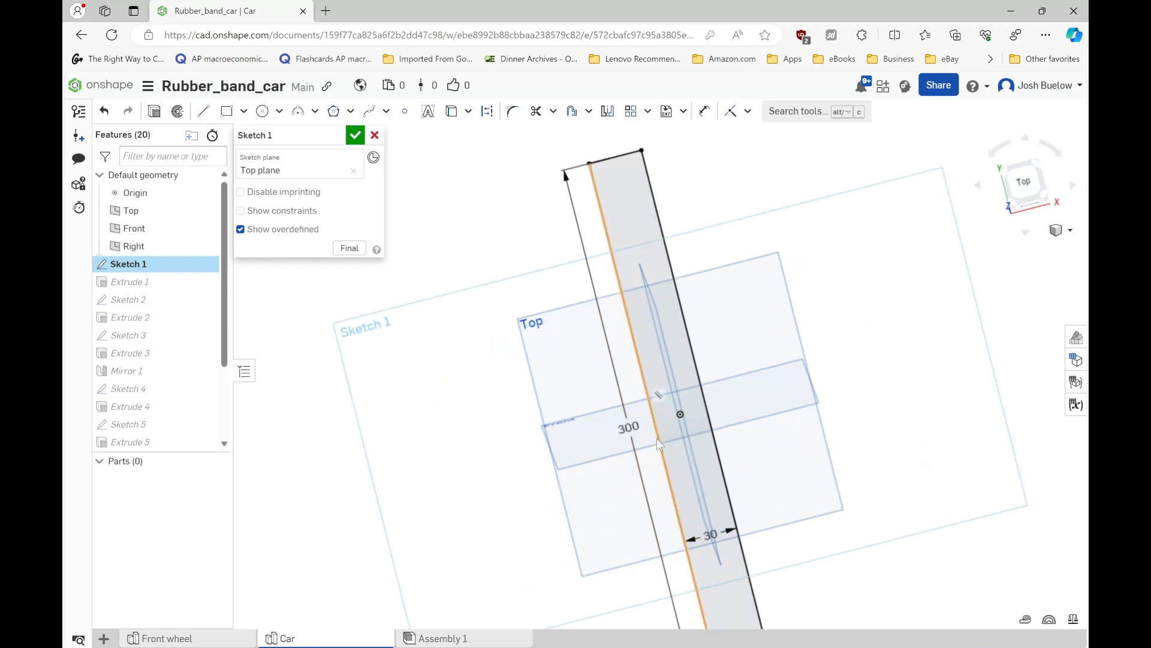
pyautogui.press('f')
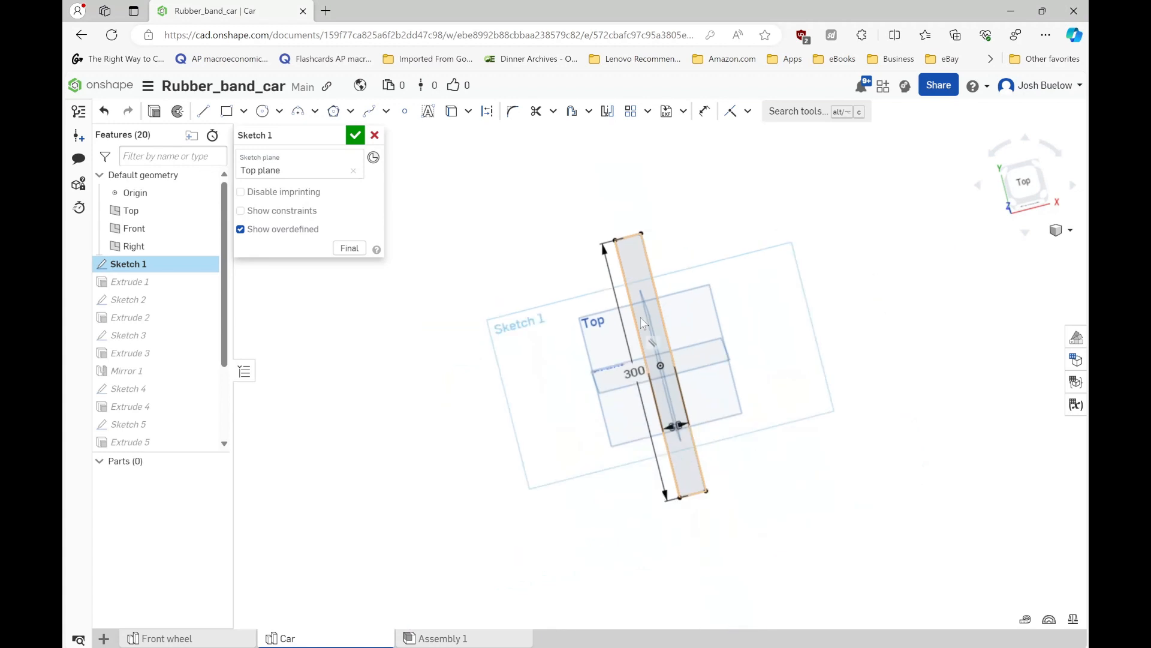
pyautogui.click(355, 136)
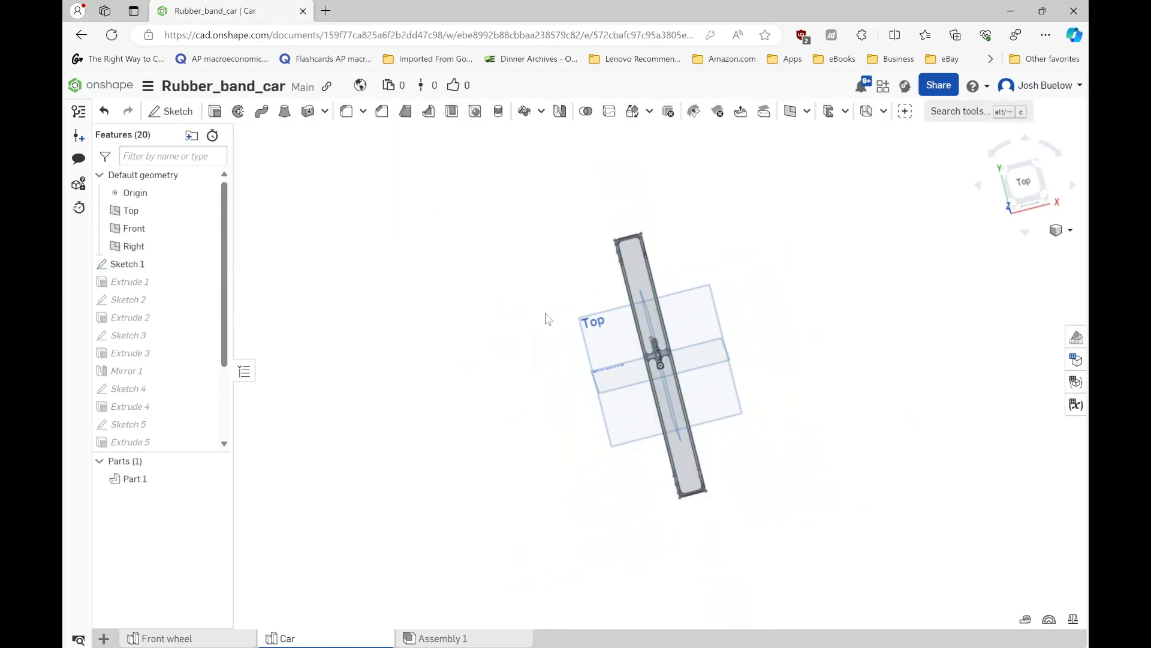
# - Inspect the stretched frame, reopen its base sketch and set the rectangle's length to 200 mm
pyautogui.moveTo(620, 384); pyautogui.dragTo(740, 414, button='right')
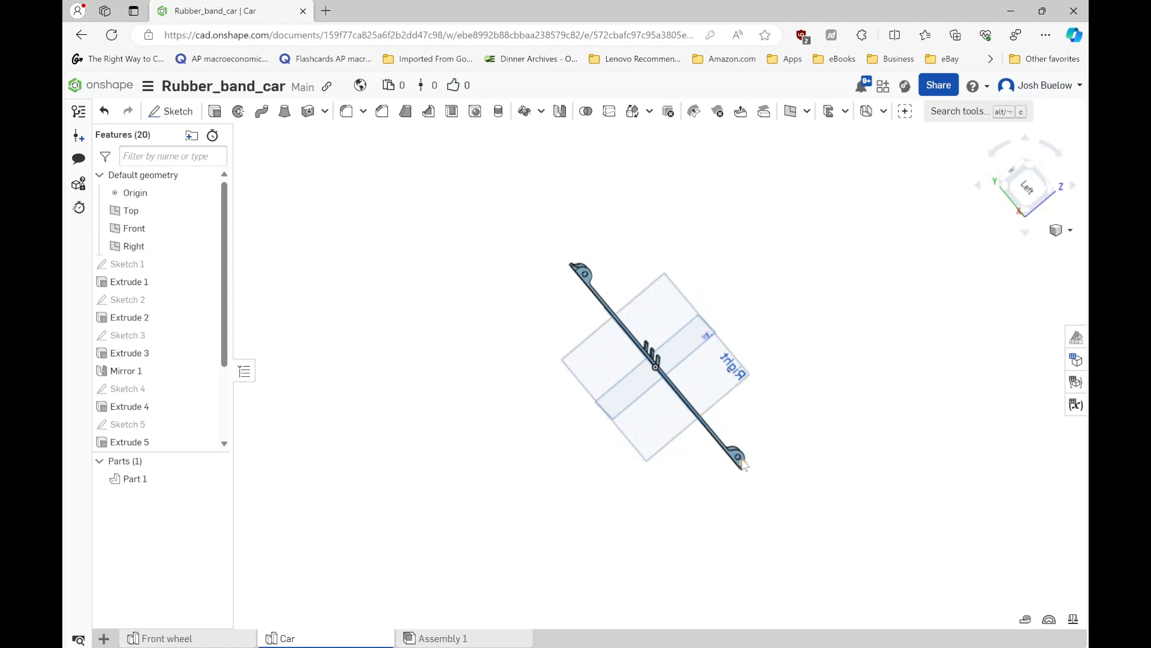
pyautogui.moveTo(743, 464); pyautogui.dragTo(623, 312, button='right')
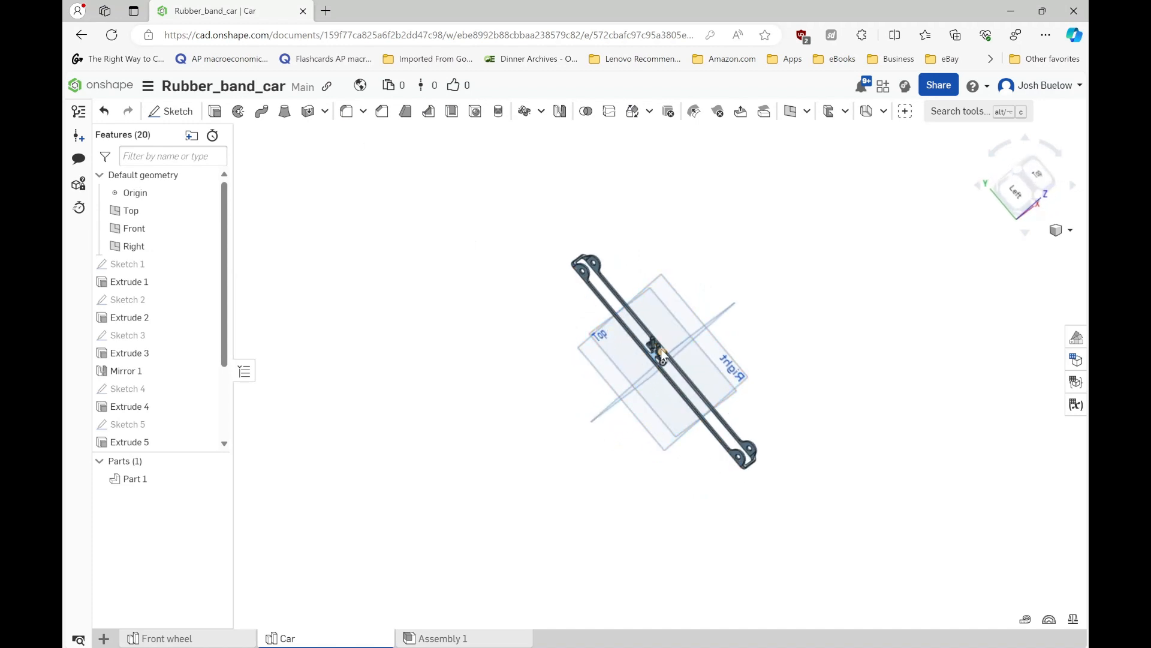
pyautogui.scroll(3, 661, 358)
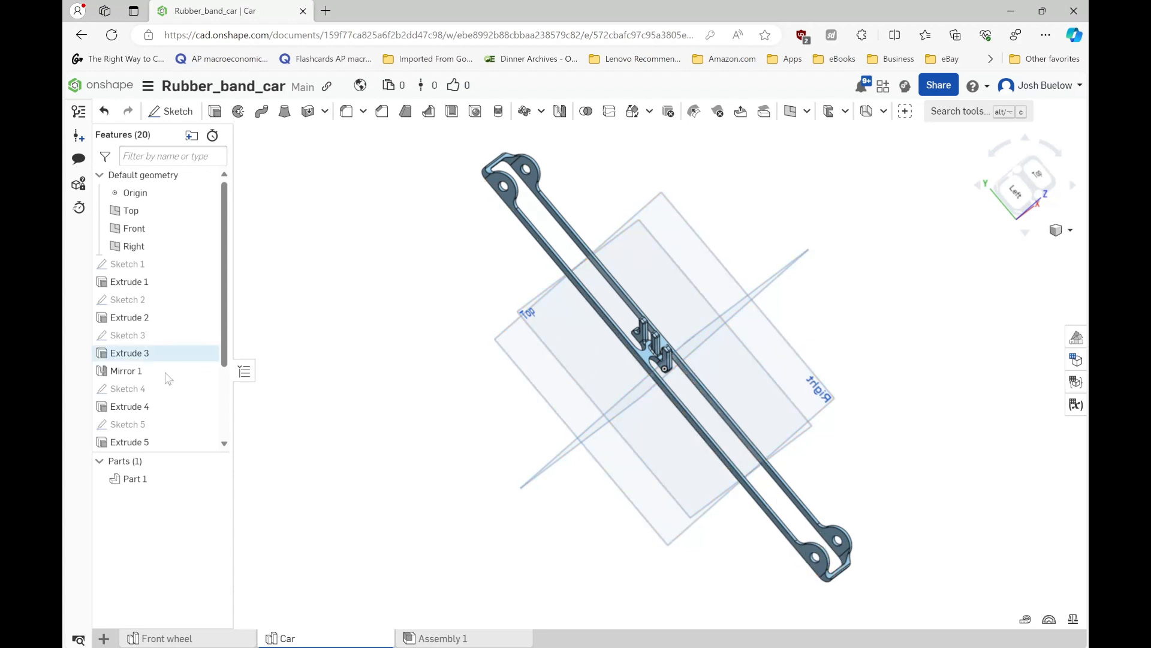
pyautogui.hotkey('shift', '7')
pyautogui.moveTo(574, 370); pyautogui.dragTo(633, 386, button='right')
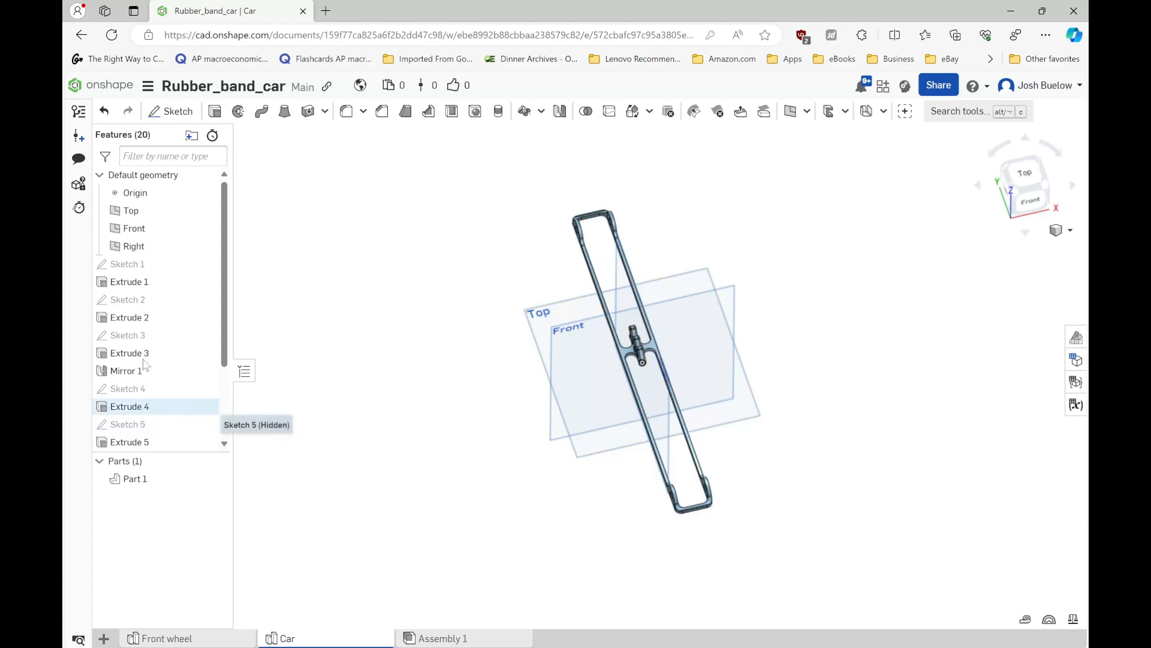
pyautogui.doubleClick(132, 264)
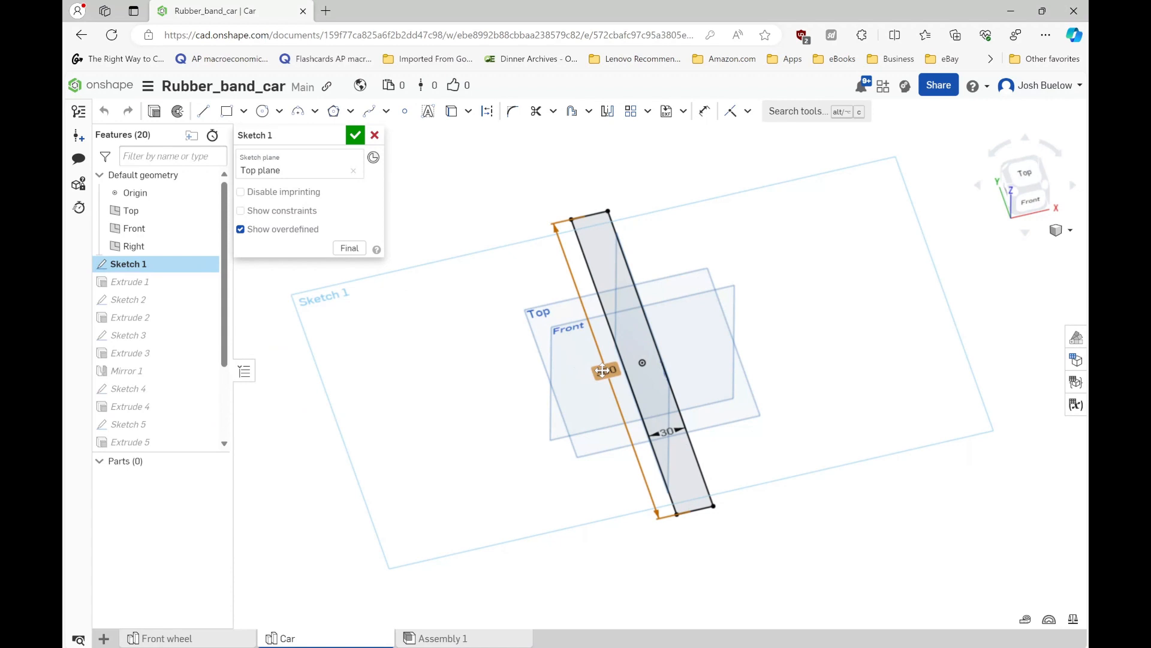
pyautogui.doubleClick(602, 371)
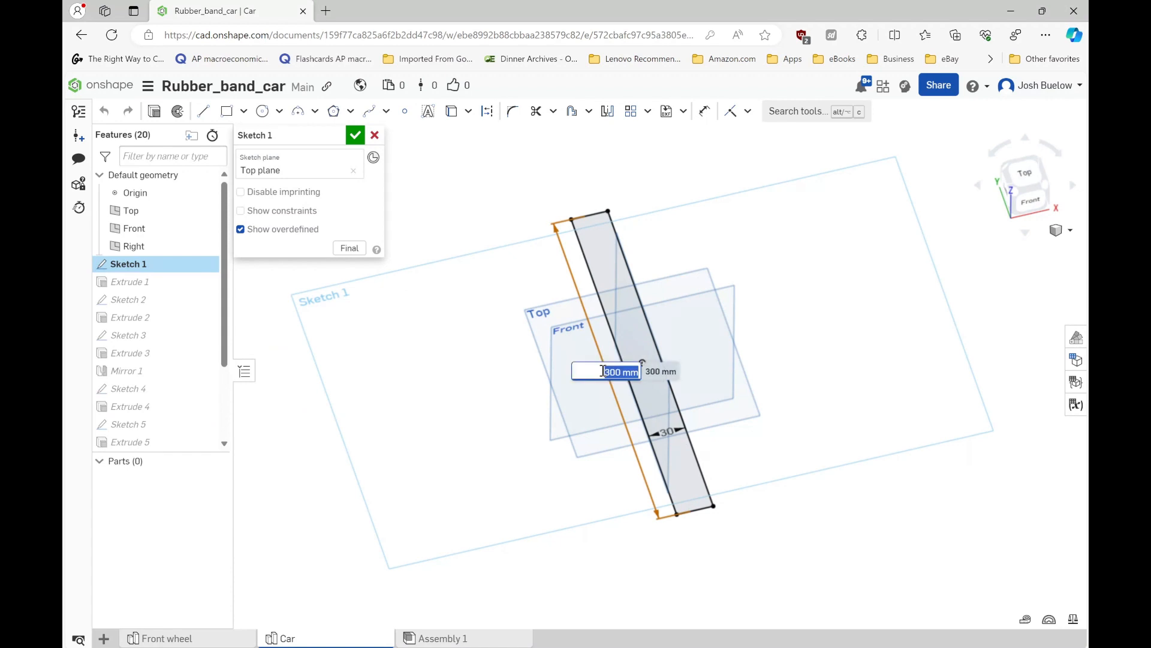
pyautogui.write('200')
pyautogui.press('Return')
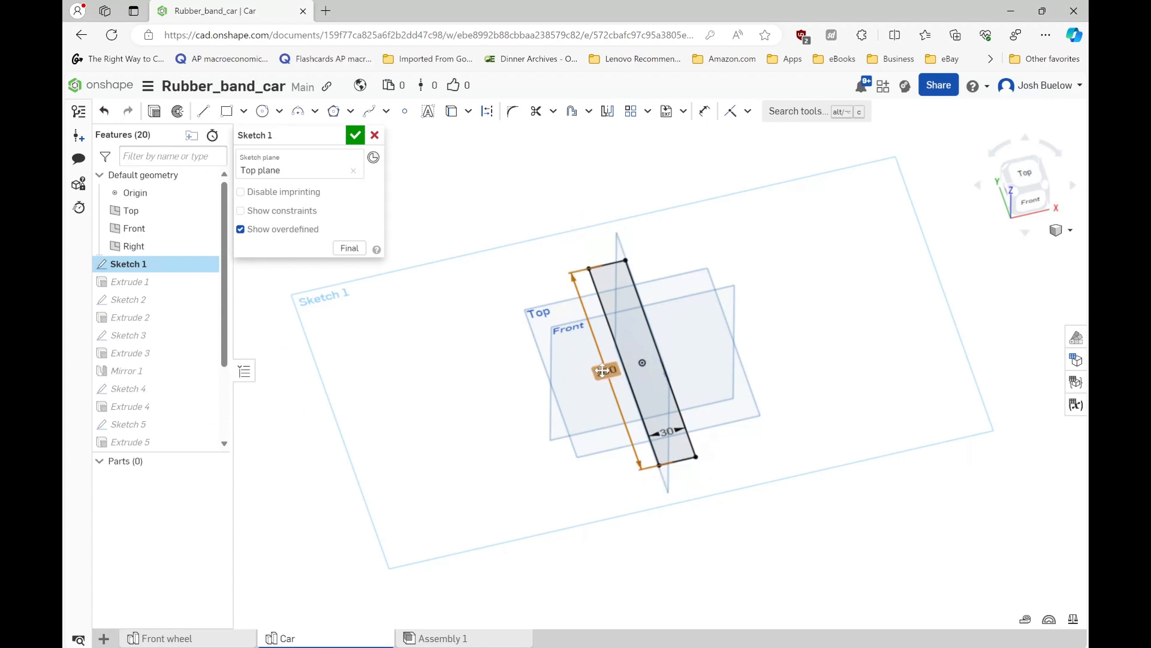
# - Set the base rectangle's width to 200 mm and accept the sketch
pyautogui.doubleClick(664, 433)
pyautogui.write('2')
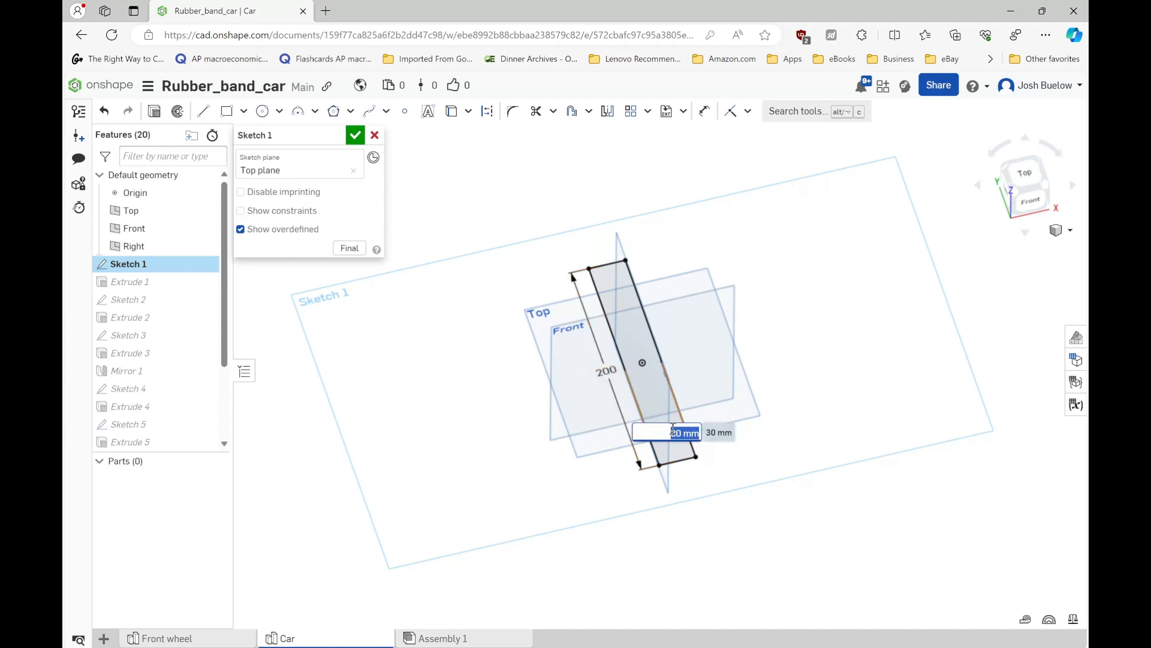
pyautogui.write('00')
pyautogui.press('Return')
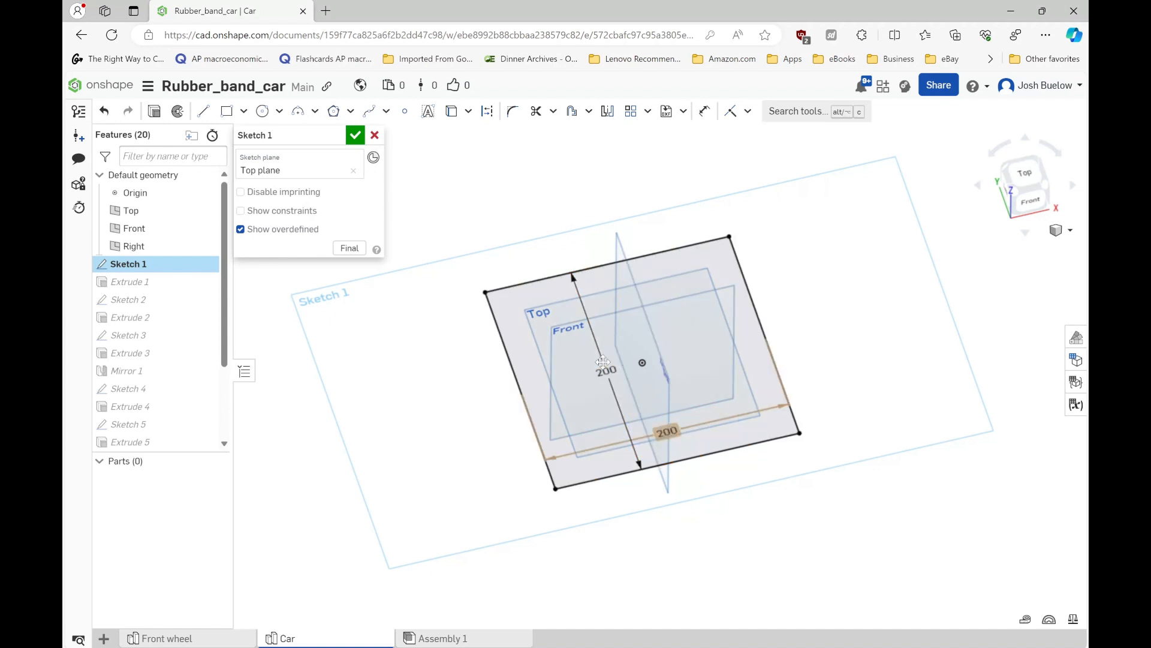
pyautogui.click(355, 135)
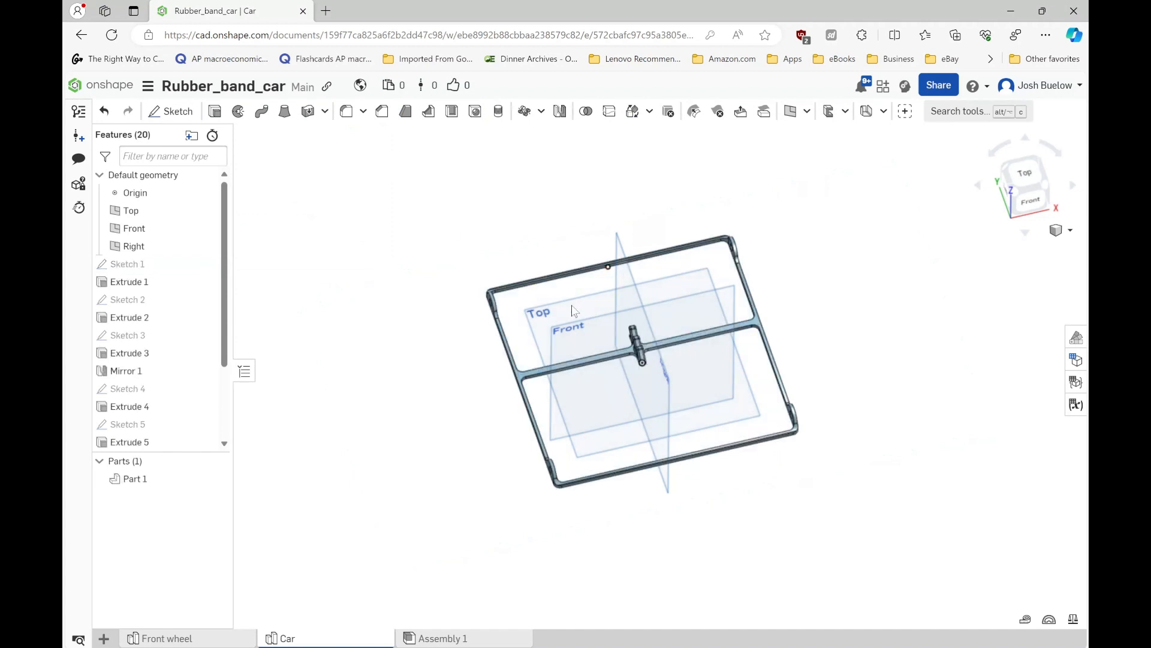
# - Inspect the square frame, reopen its base sketch and set the rectangle's length to 140 mm
pyautogui.moveTo(573, 310); pyautogui.dragTo(595, 410, button='right')
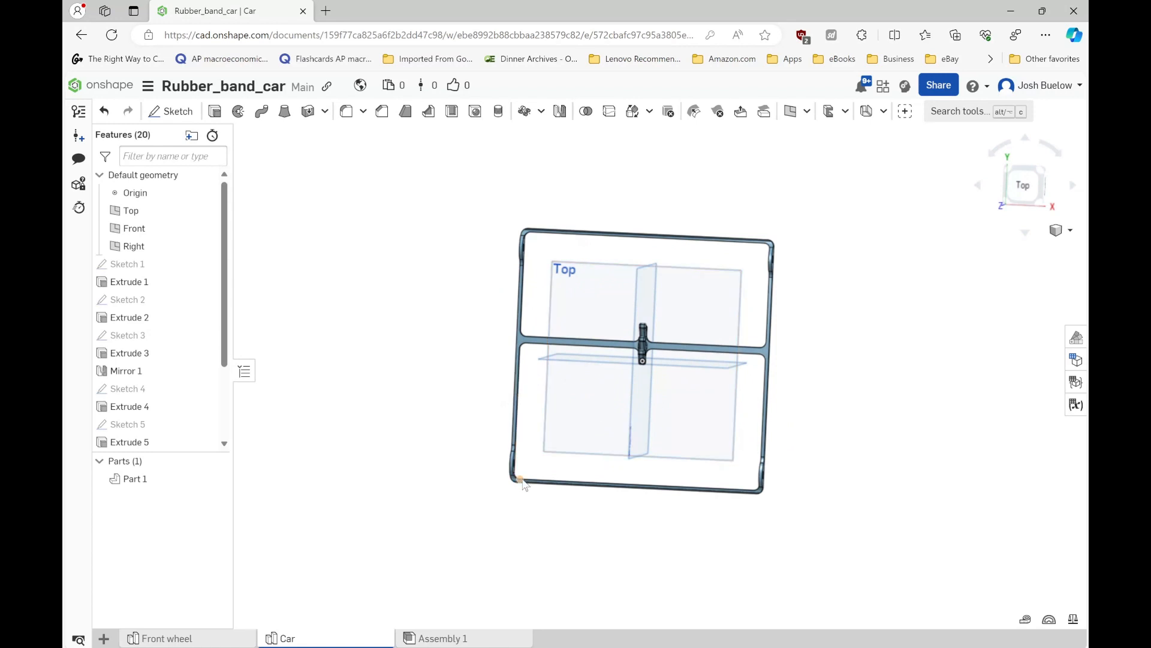
pyautogui.moveTo(710, 431); pyautogui.dragTo(740, 421, button='right')
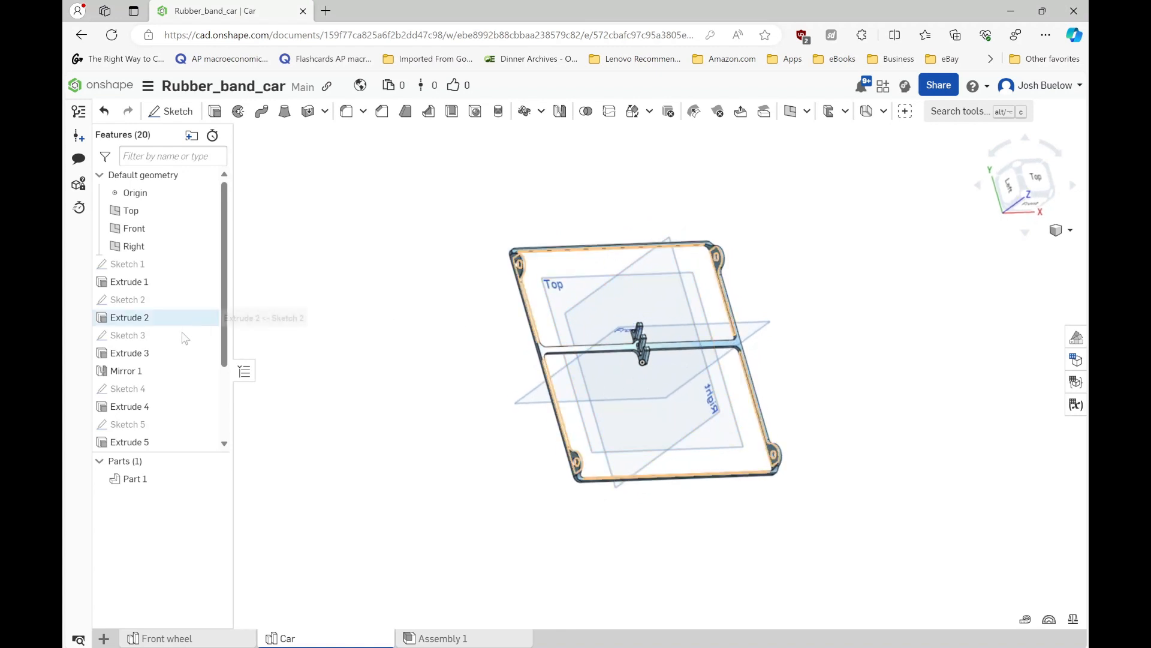
pyautogui.doubleClick(128, 263)
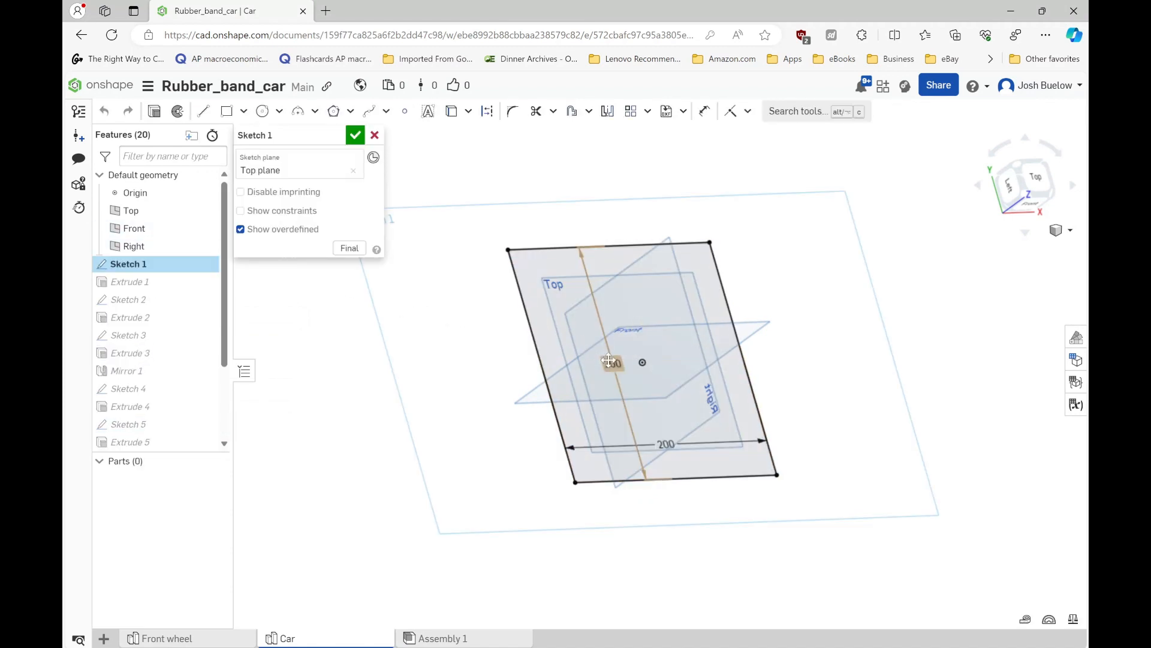
pyautogui.doubleClick(613, 364)
pyautogui.write('1')
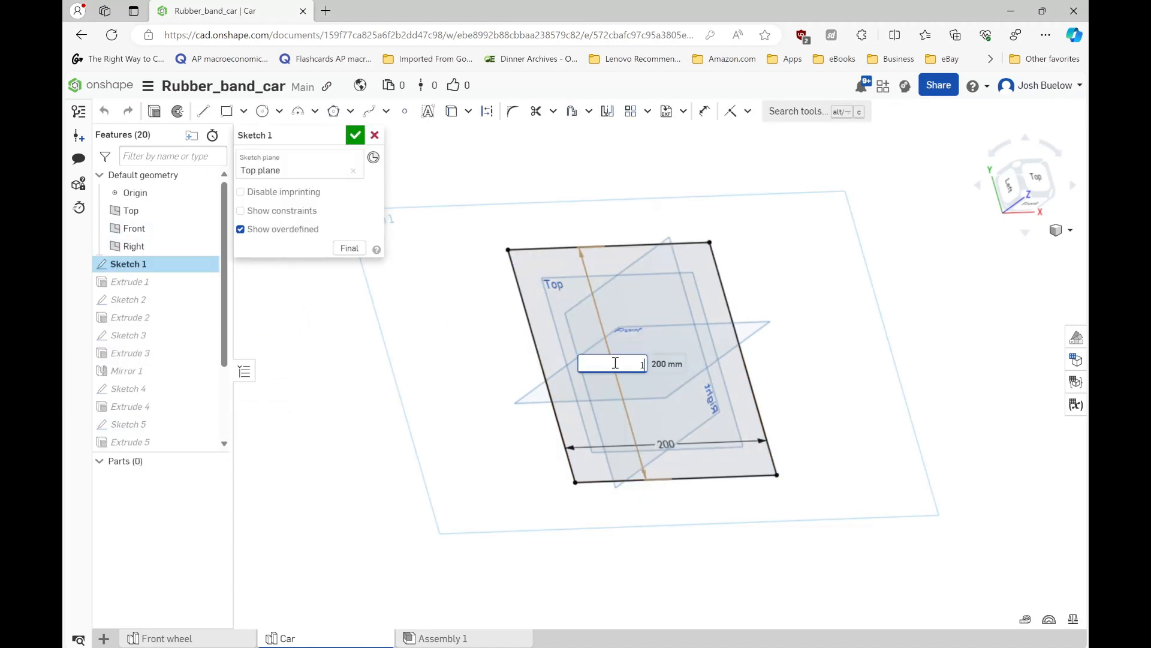
pyautogui.write('40')
pyautogui.press('Return')
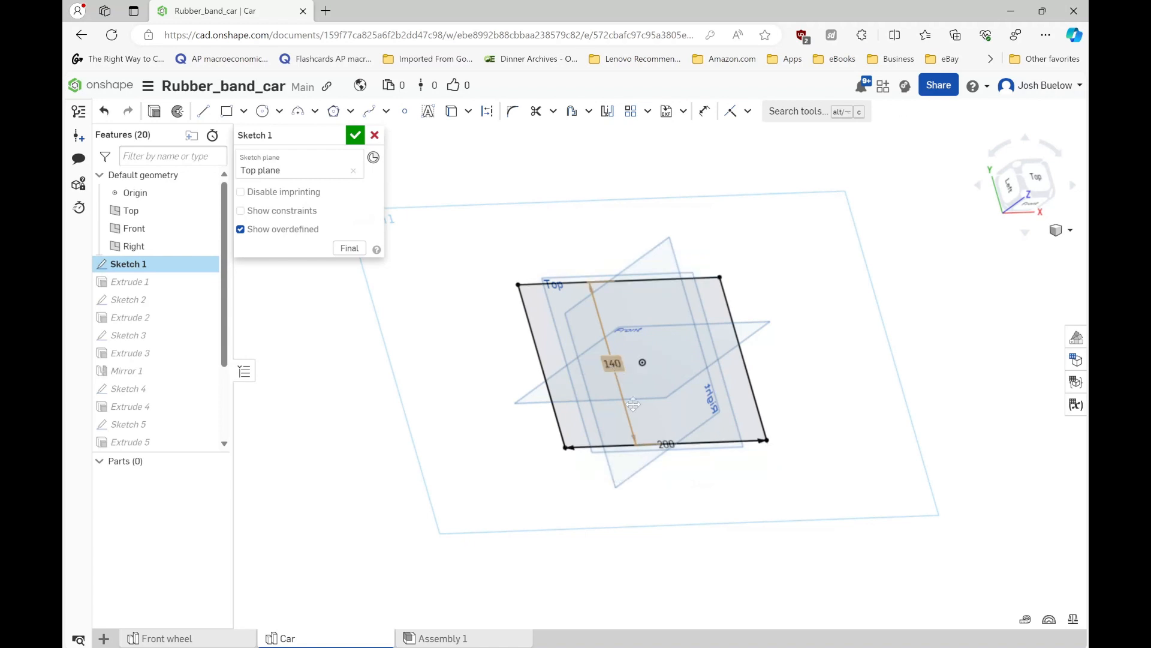
# - Set the base rectangle's width to 30 mm and accept the sketch
pyautogui.doubleClick(665, 444)
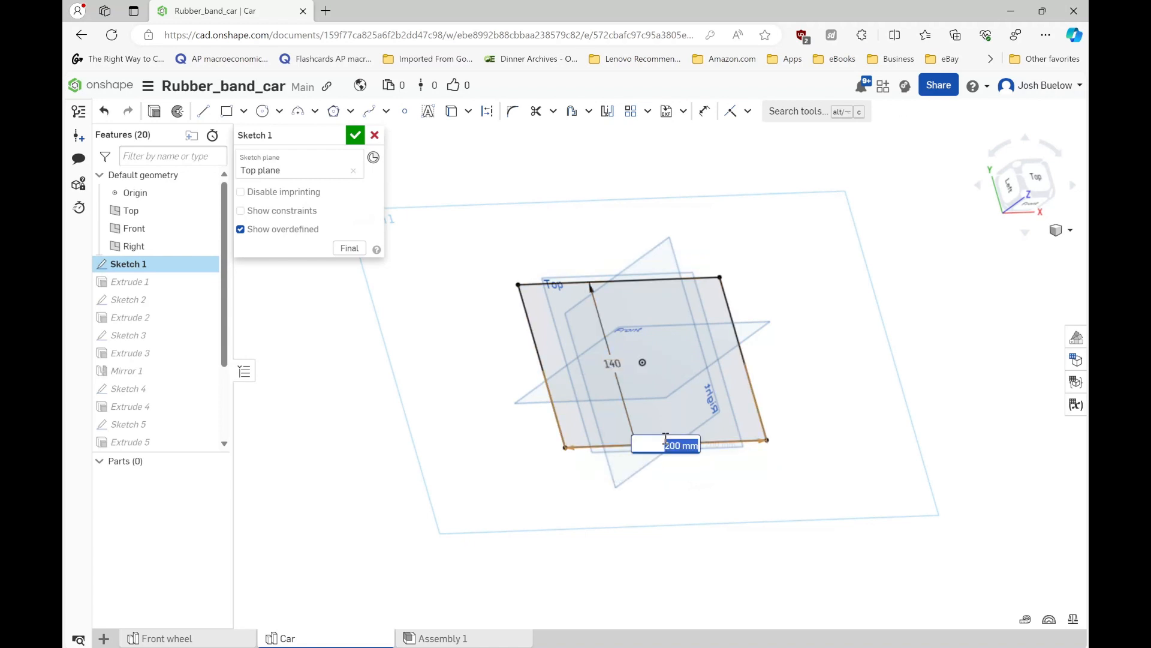
pyautogui.write('30')
pyautogui.press('Return')
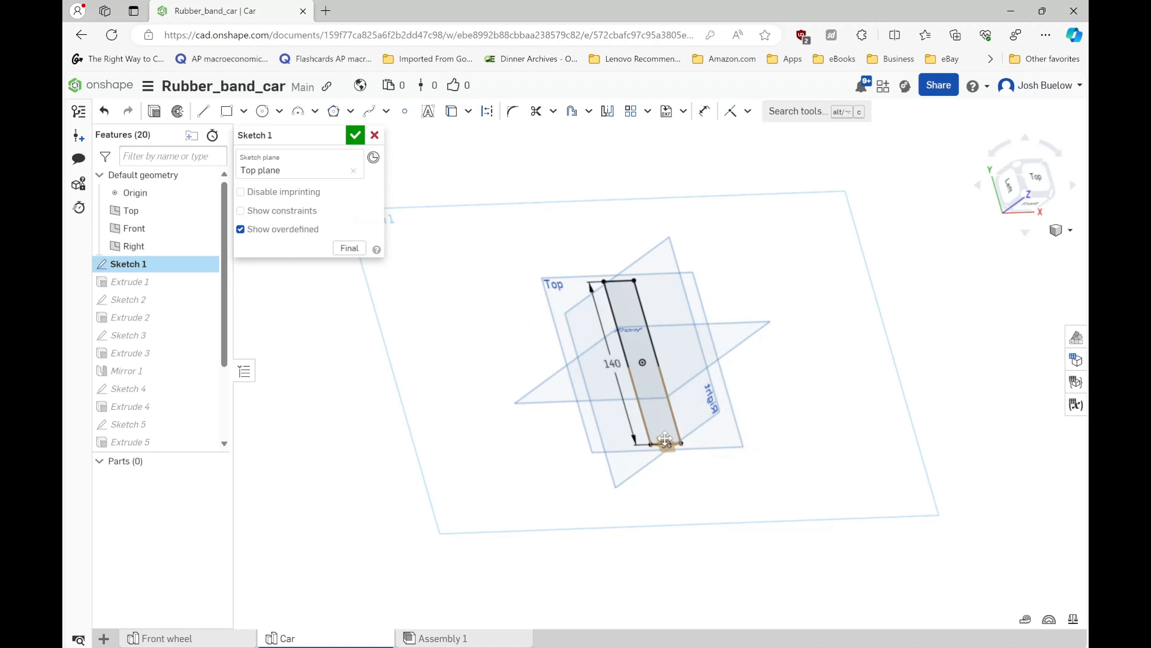
pyautogui.click(355, 136)
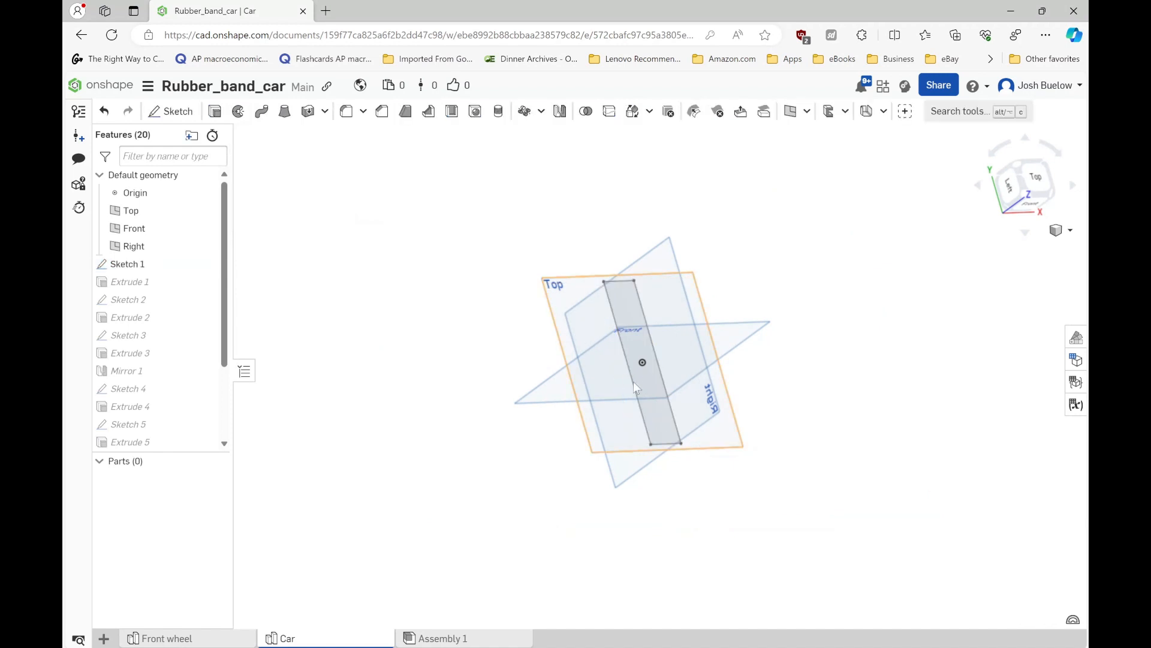
pyautogui.scroll(3, 663, 409)
pyautogui.moveTo(659, 407); pyautogui.dragTo(633, 389, button='right')
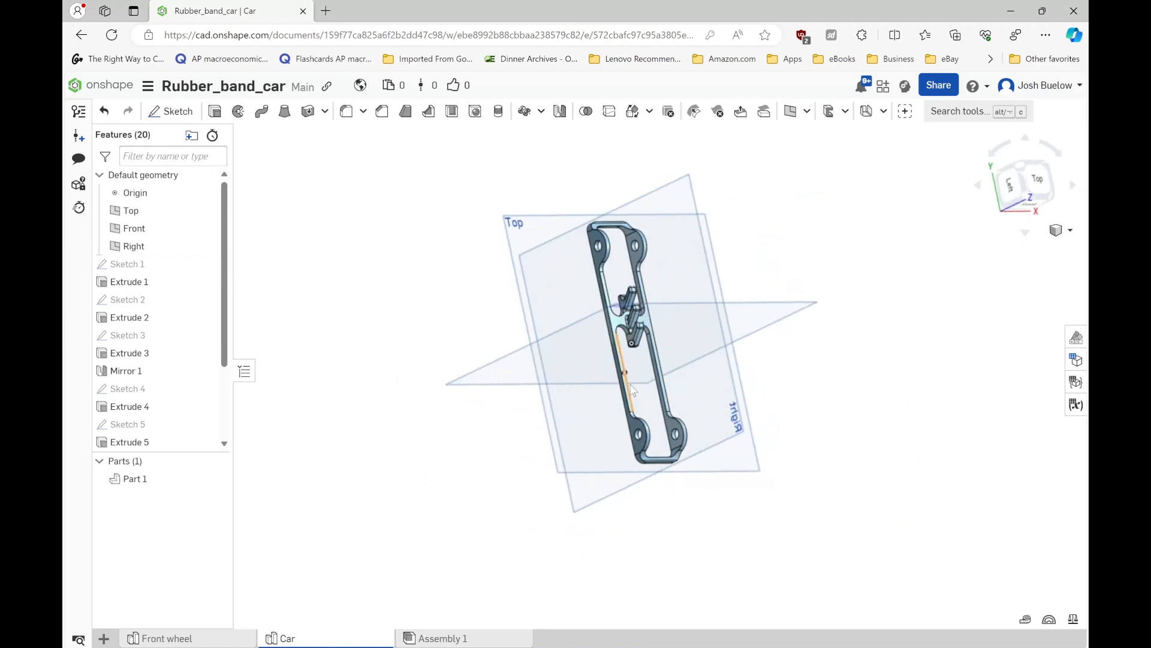
pyautogui.scroll(2, 632, 388)
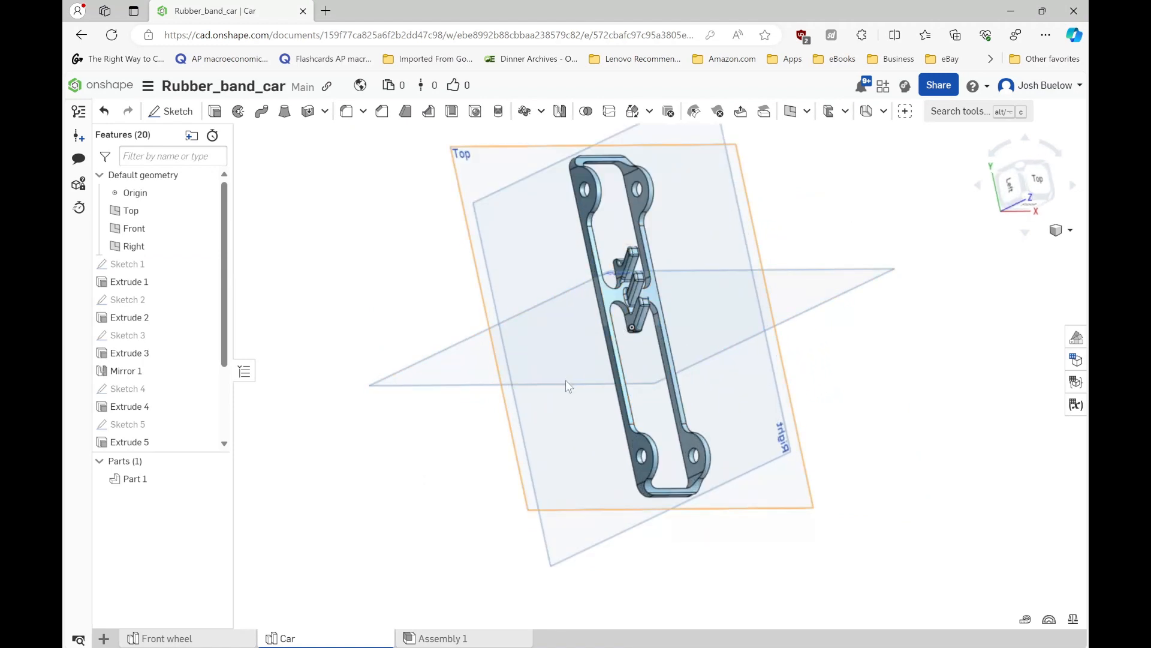
pyautogui.scroll(-2, 566, 379)
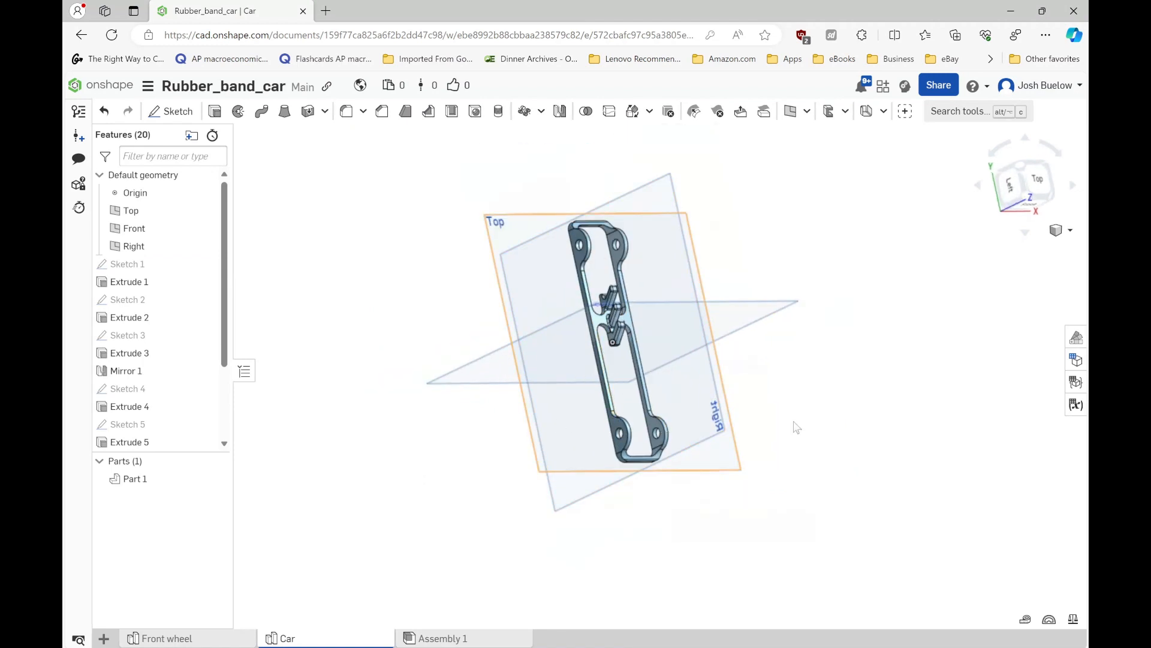
pyautogui.scroll(2, 627, 409)
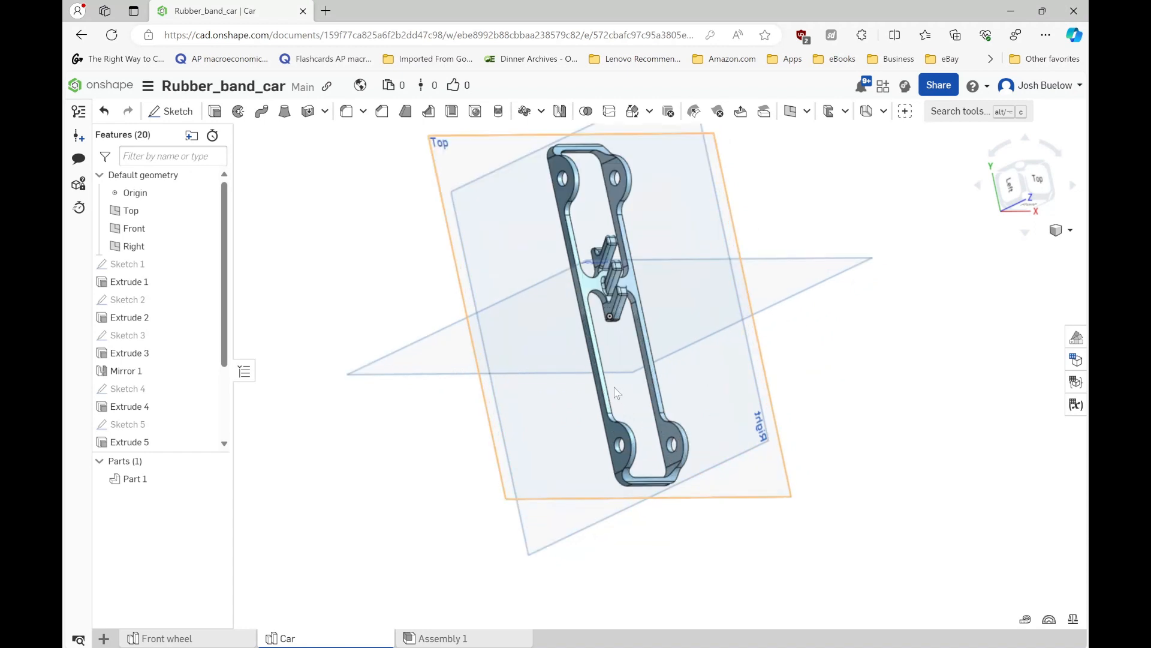
pyautogui.moveTo(616, 393)
pyautogui.mouseDown(button='right')
pyautogui.moveTo(571, 356)
pyautogui.moveTo(516, 376)
pyautogui.moveTo(576, 375)
pyautogui.moveTo(611, 412)
pyautogui.mouseUp(button='right')
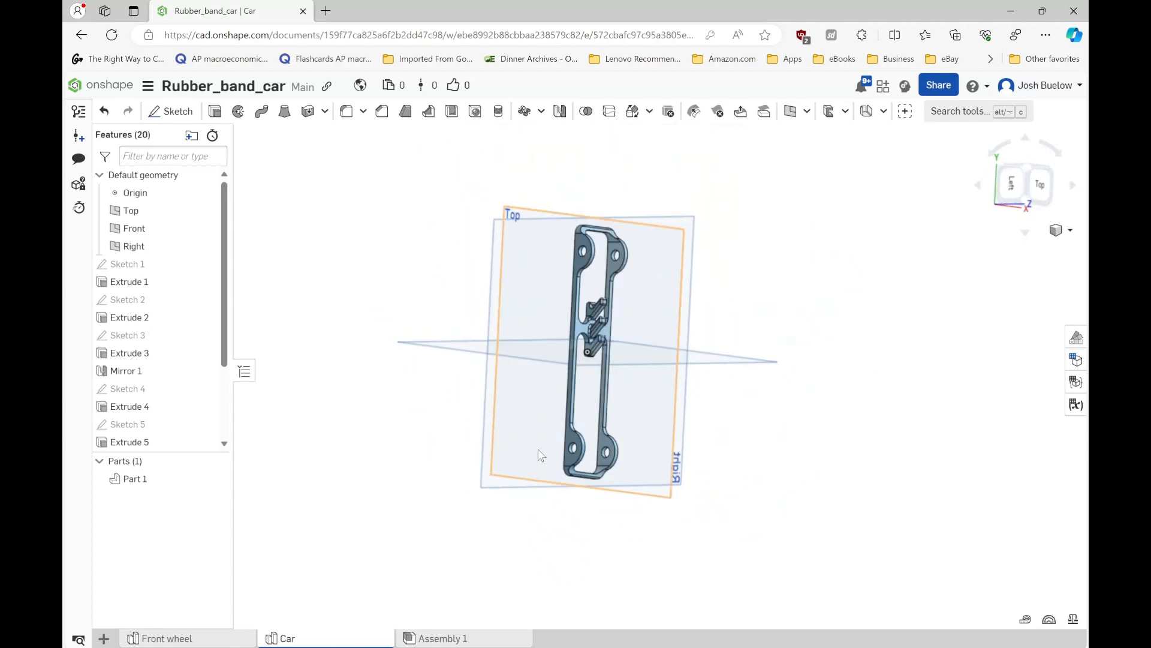